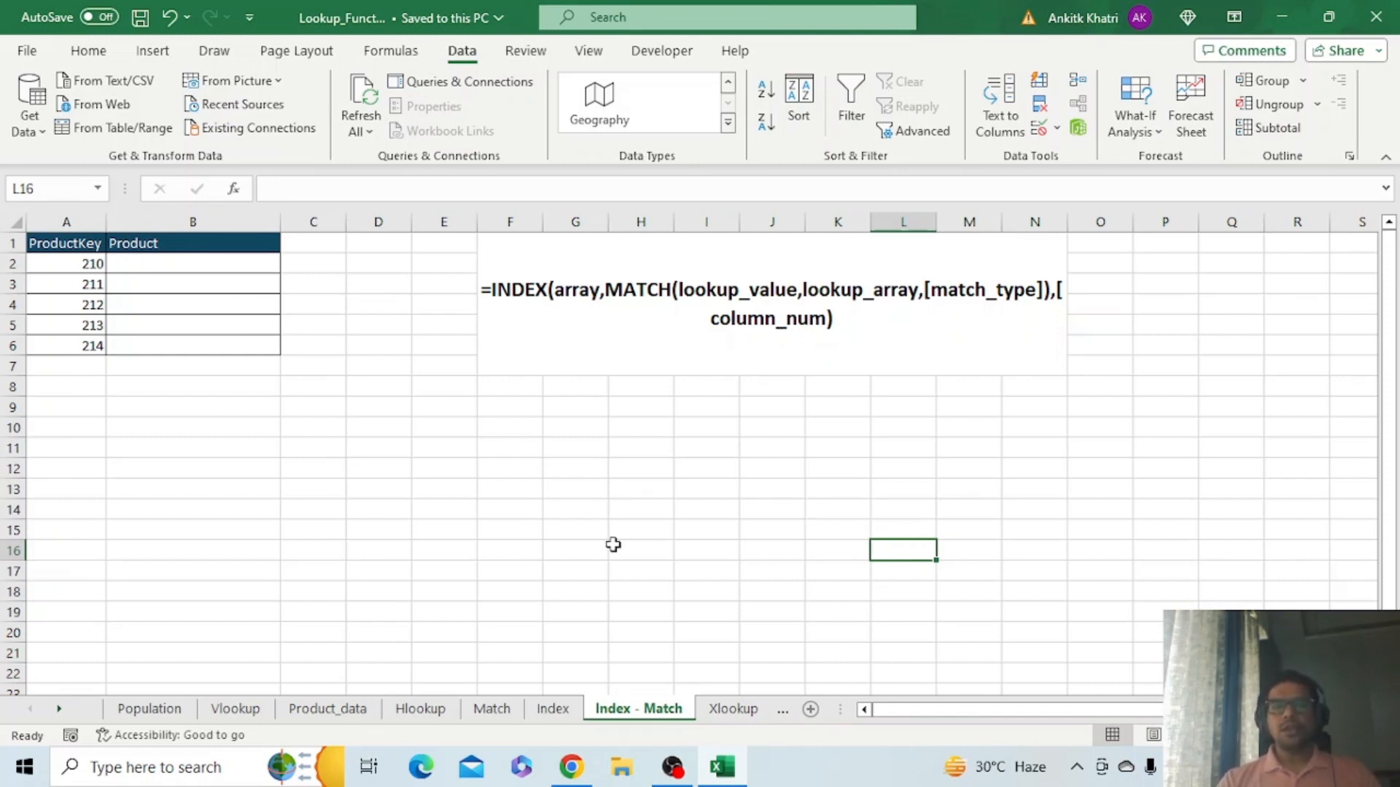
Enter the numbers 1, 2 and 3 in cells F11 to F13 of the Index - Match sheet
click(525, 441)
text(1)
key(Return)
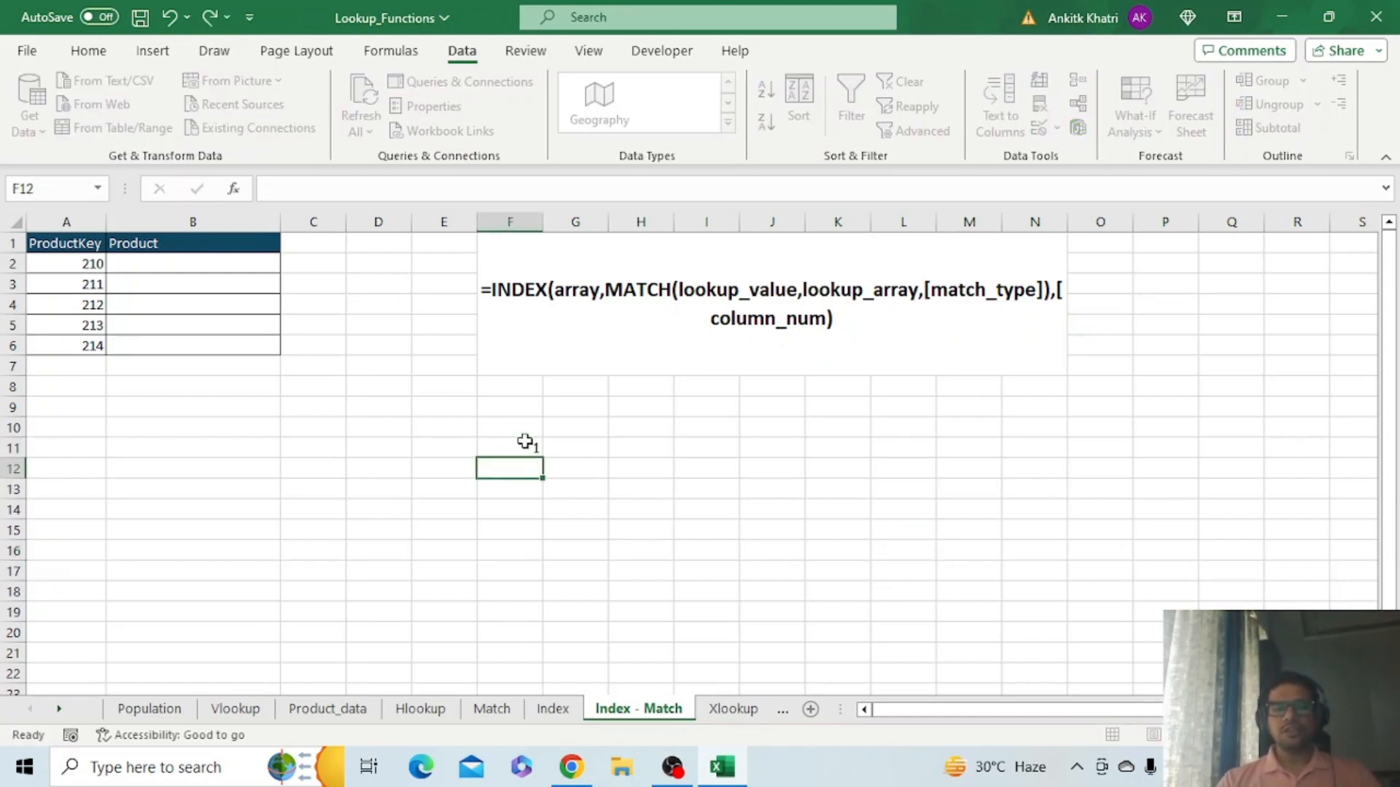
text(2)
key(Return)
text(3)
key(Return)
Add the three numbers in cell F14 with the formula =F11+F12+F13
text(=)
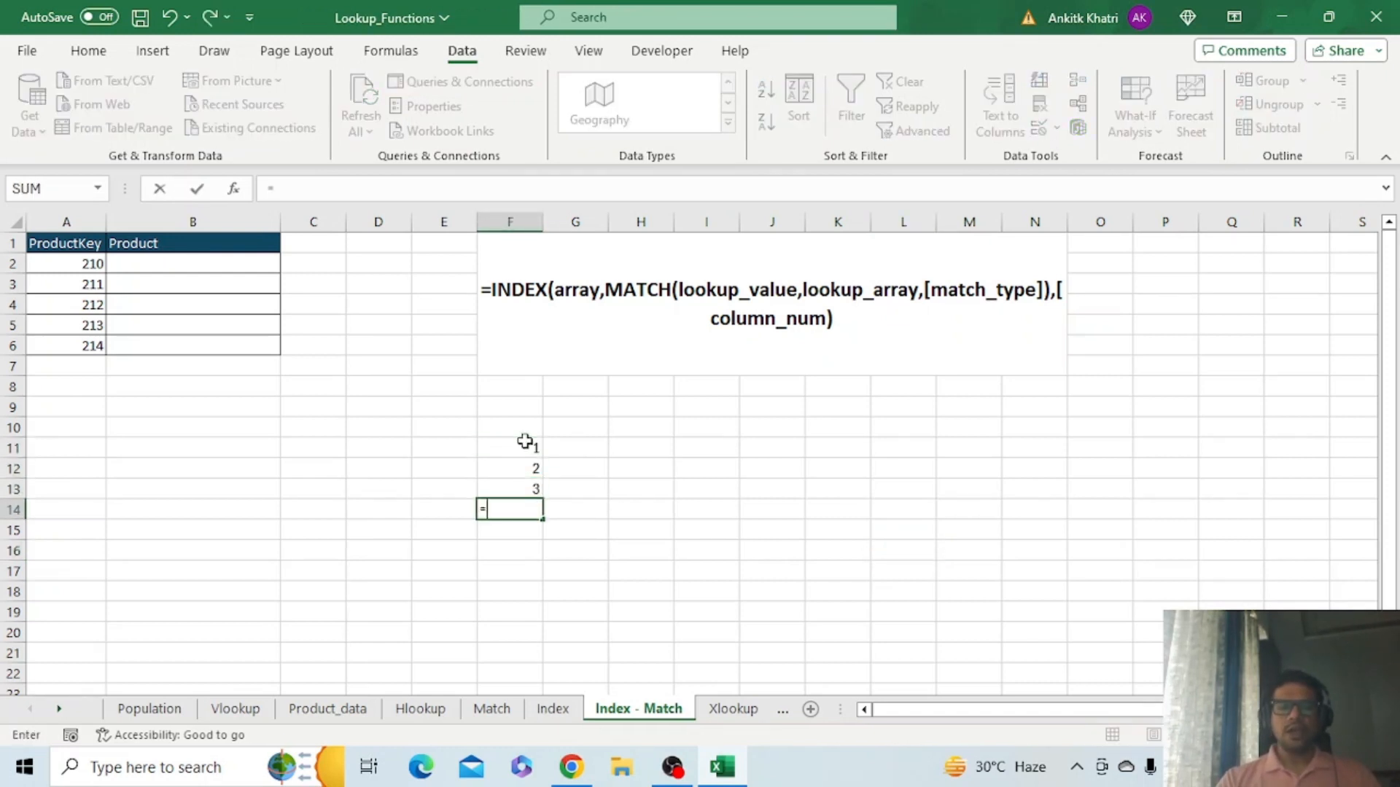
key(Up)
key(Up)
key(Up)
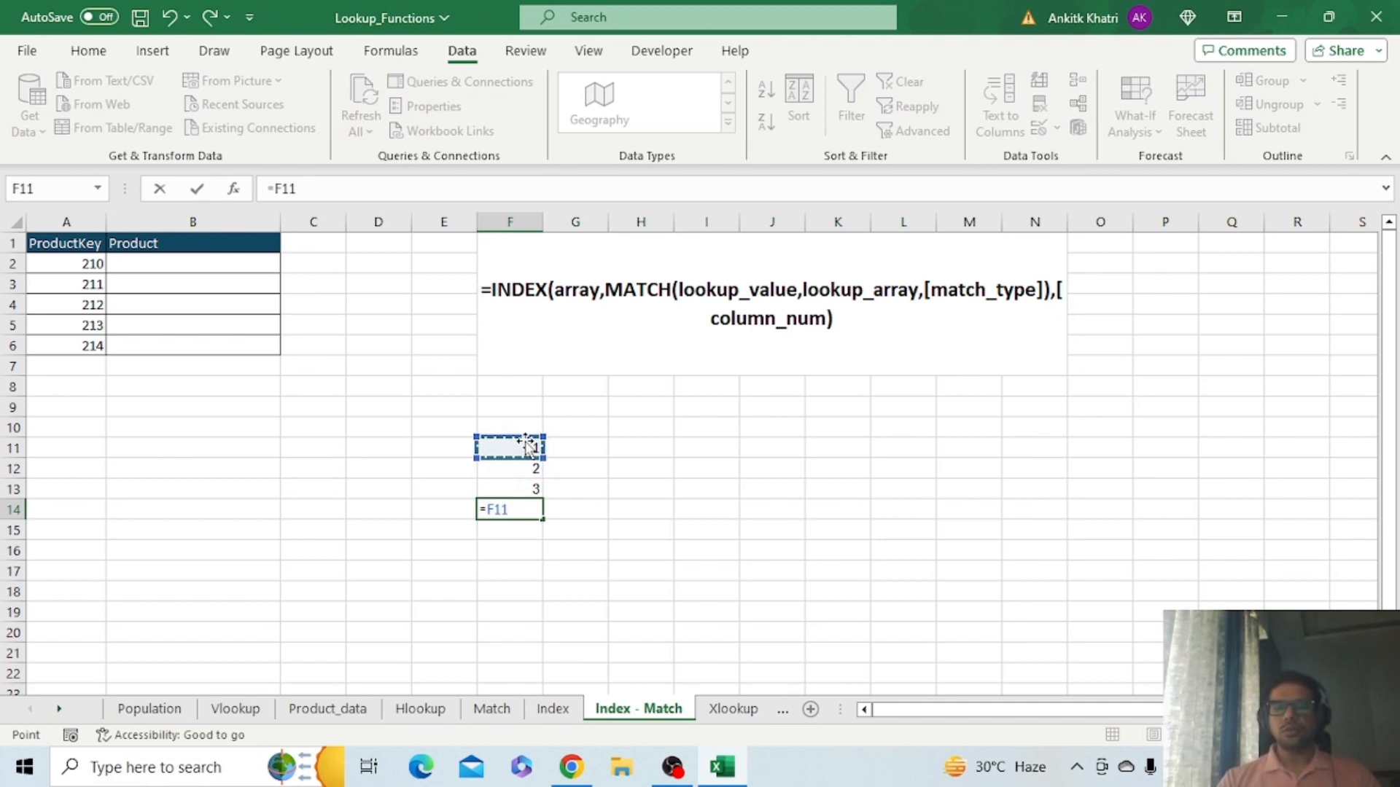
text(+)
key(Up)
key(Up)
text(+)
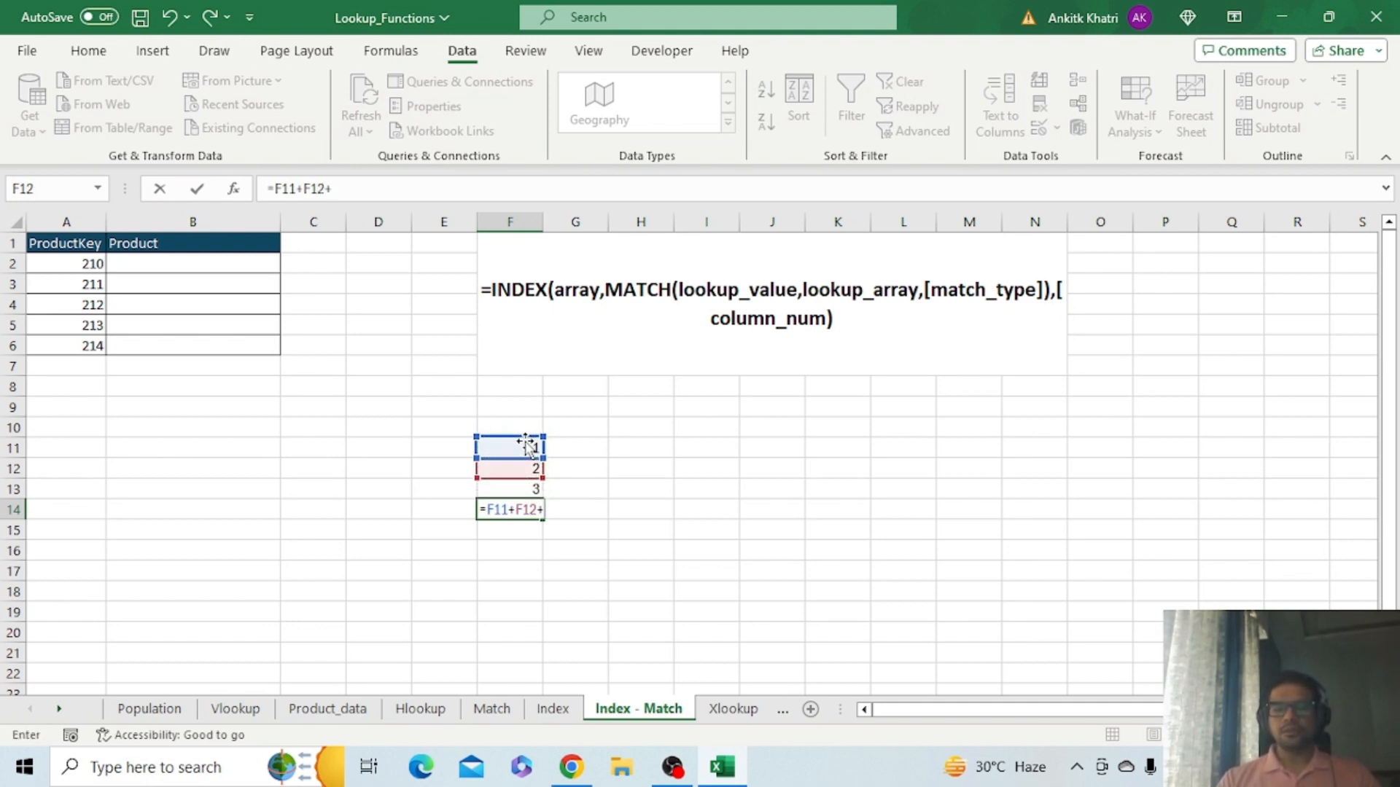
key(Up)
key(Return)
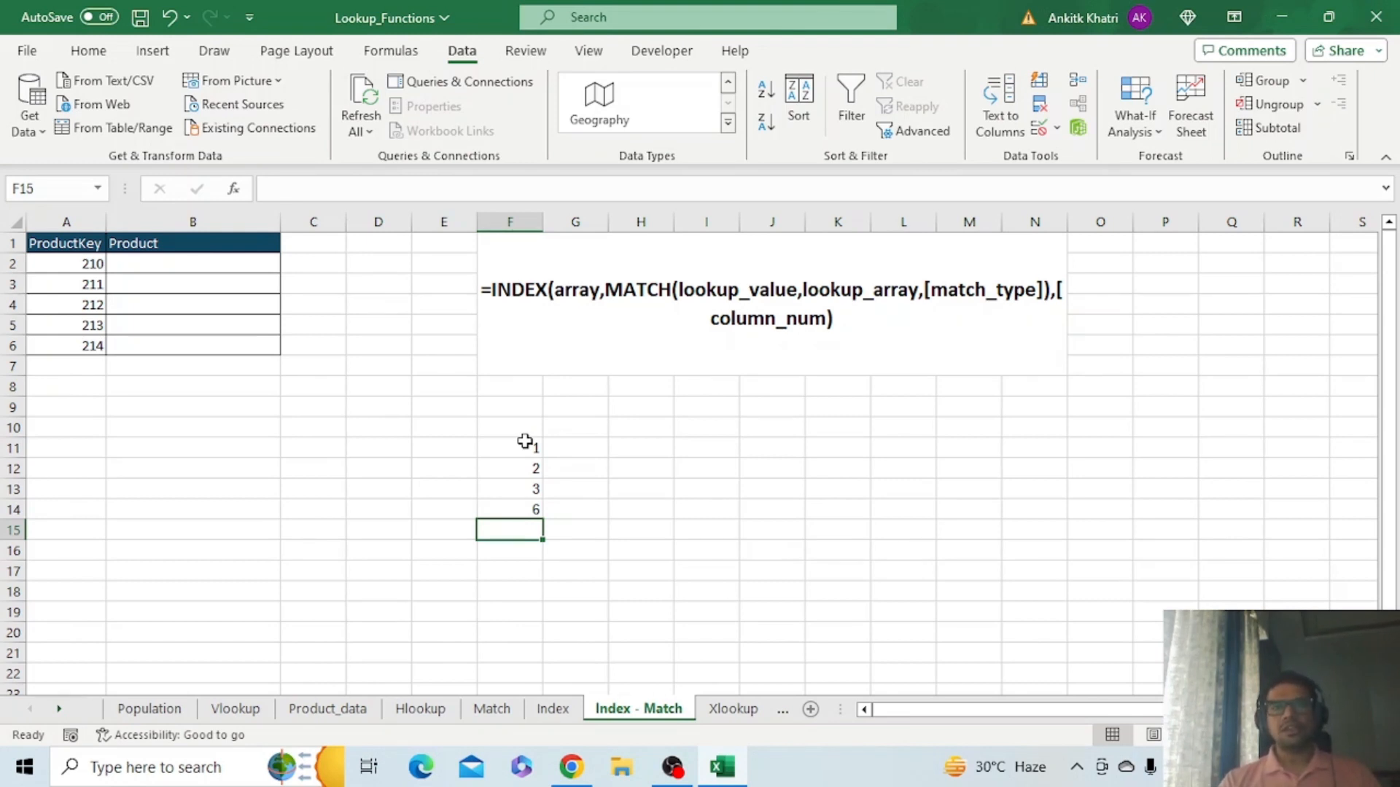
text(=)
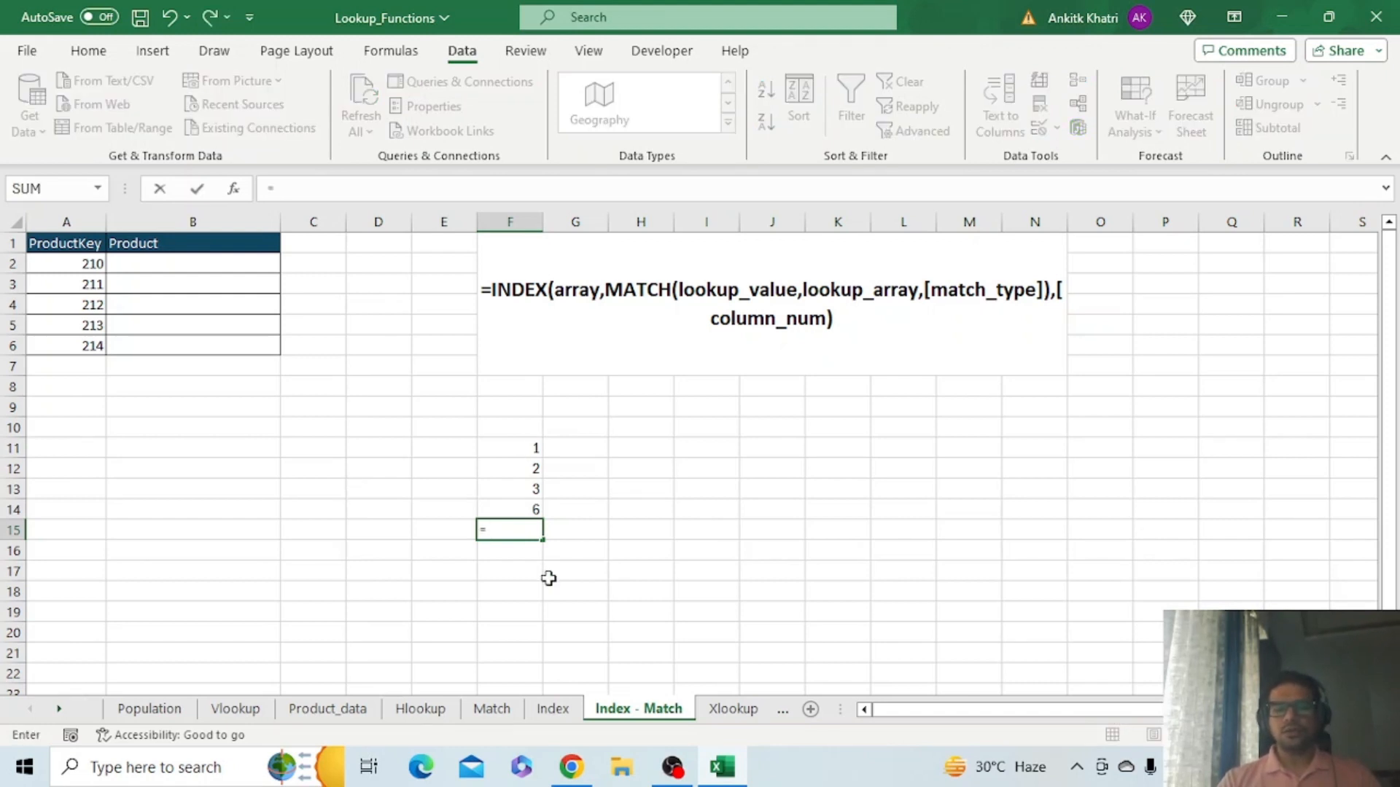
text(su)
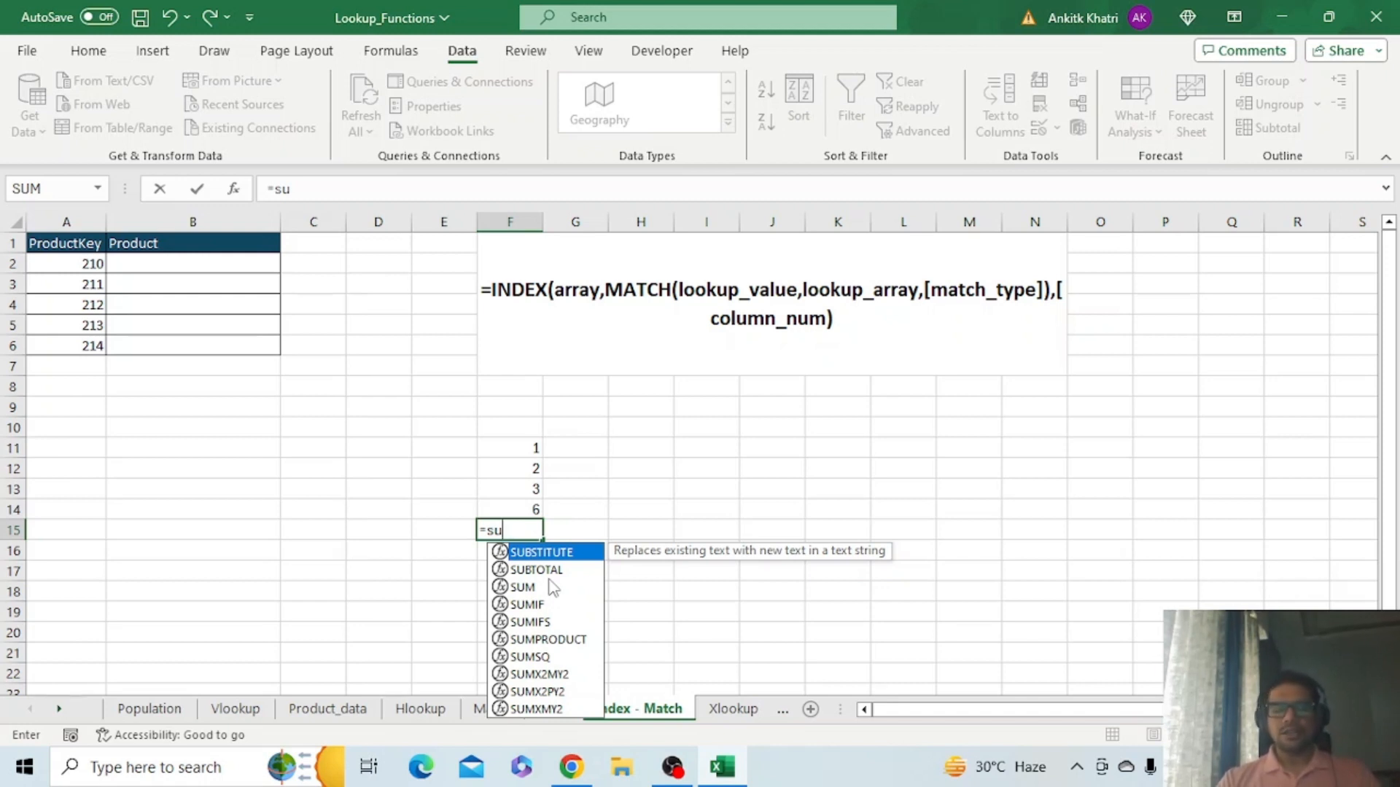
key(BackSpace)
key(BackSpace)
key(BackSpace)
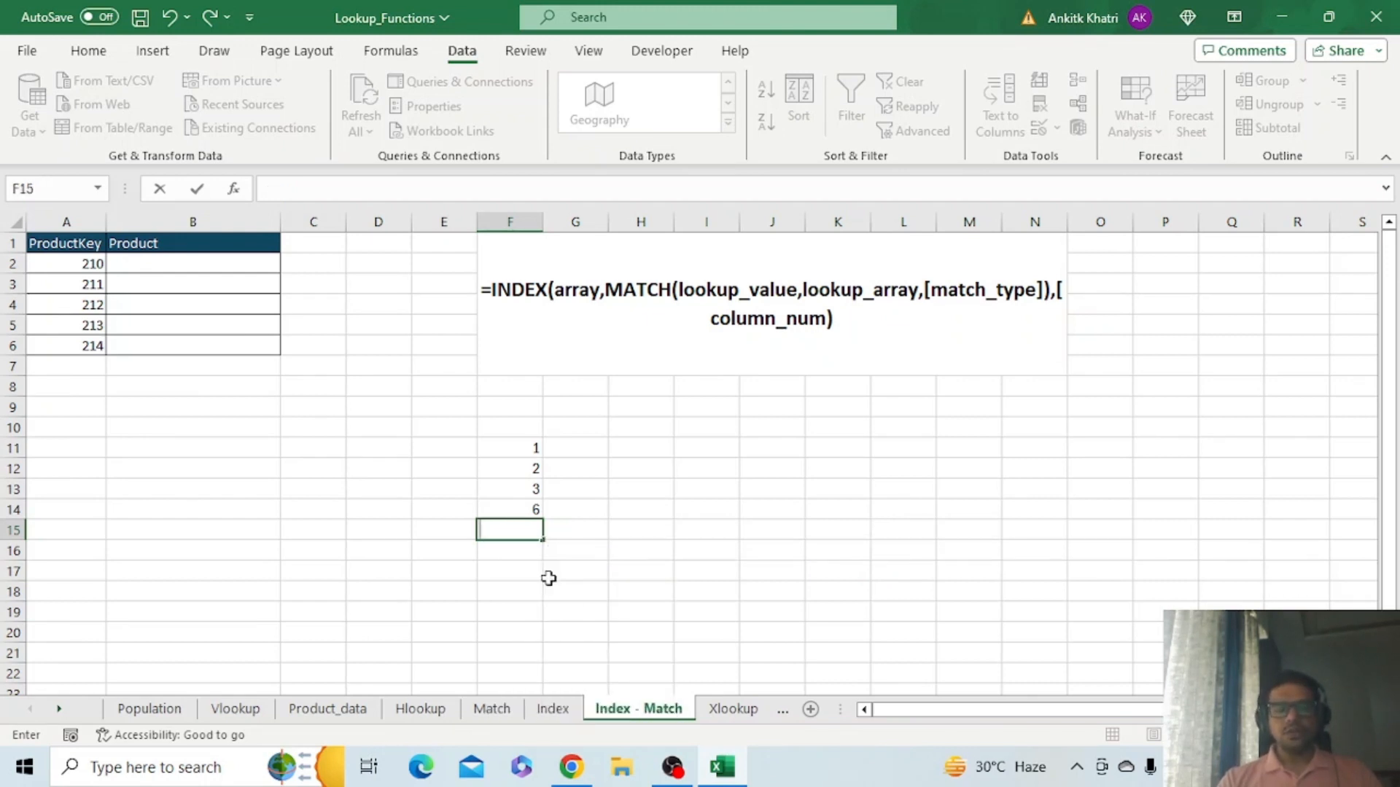
text(+S)
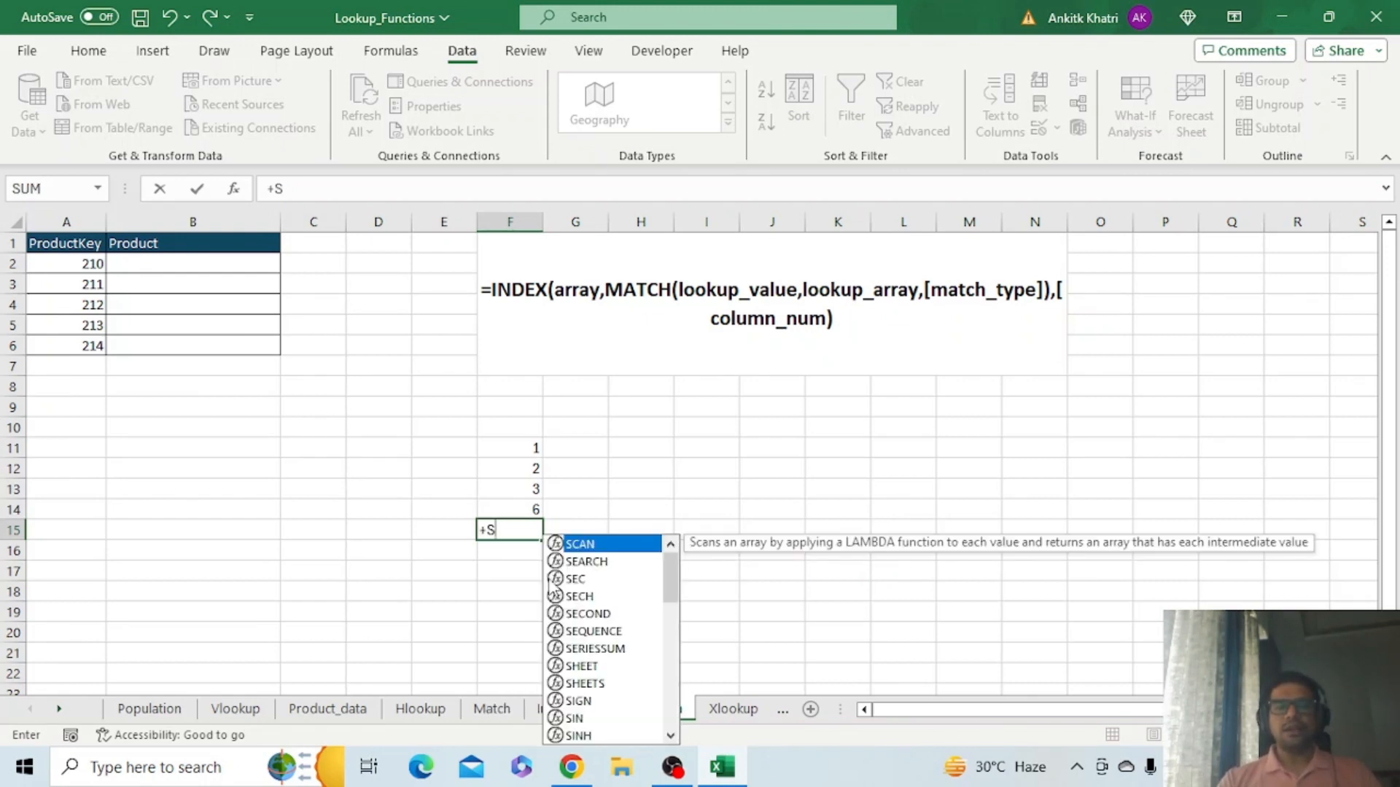
text(um)
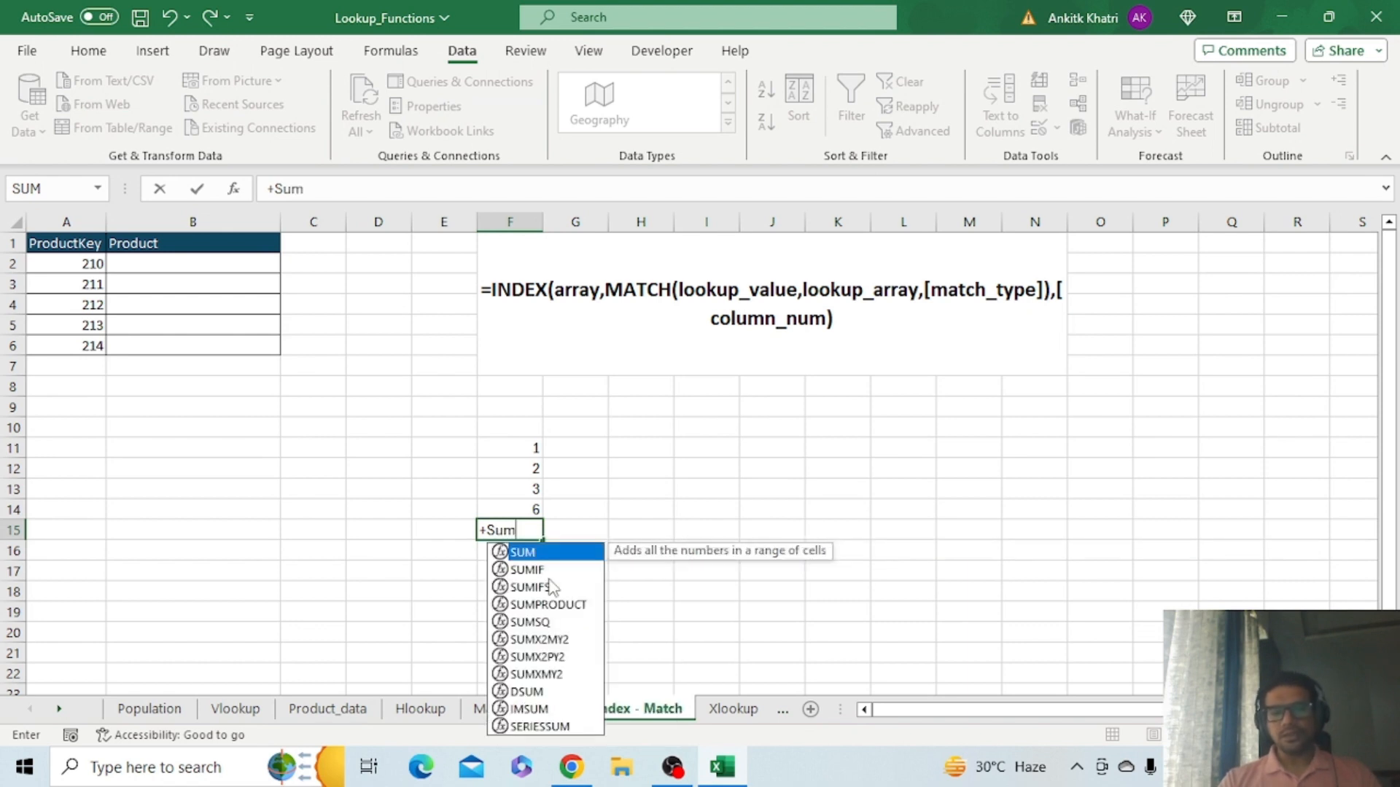
key(Escape)
key(Escape)
click(669, 592)
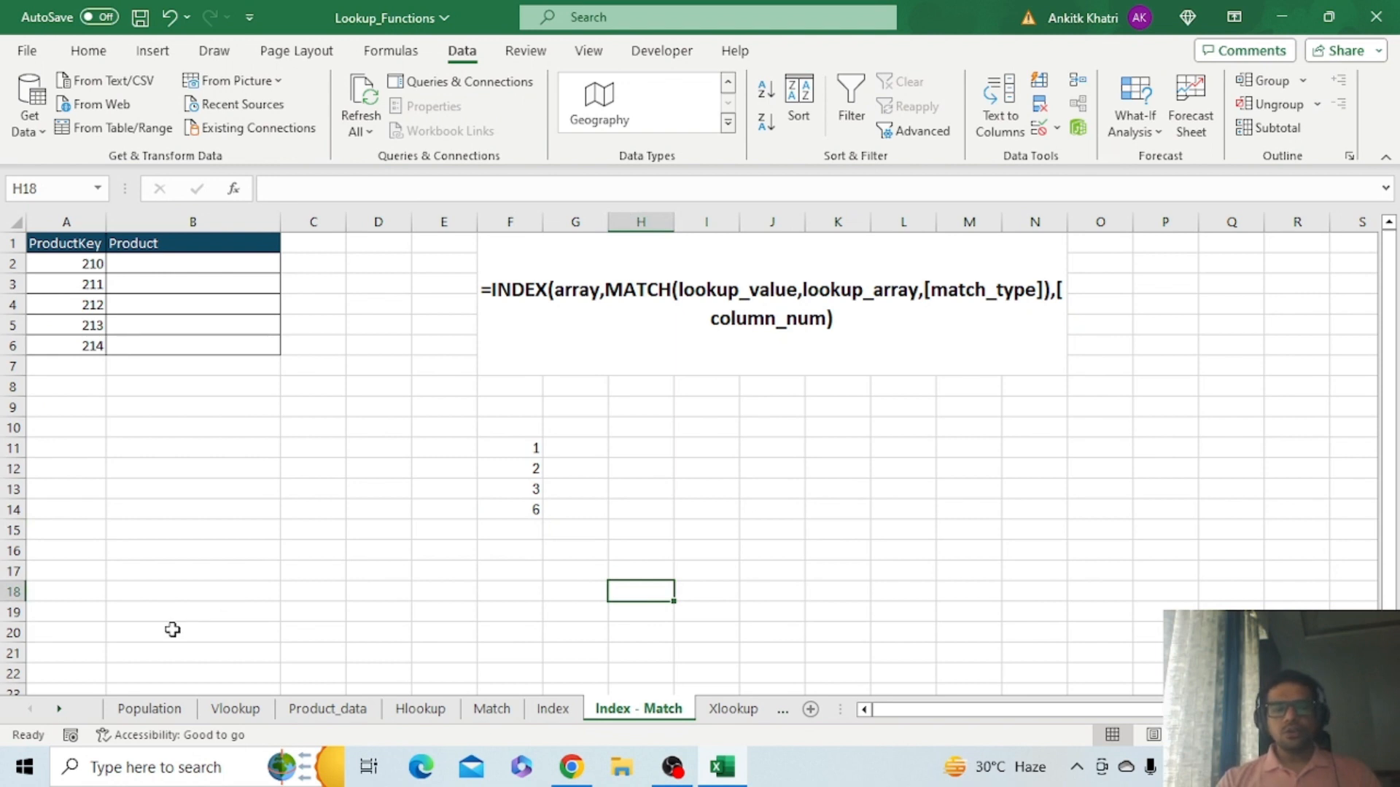
Convert the city names in C2:C39 of the Population sheet to the Geography data type
click(150, 708)
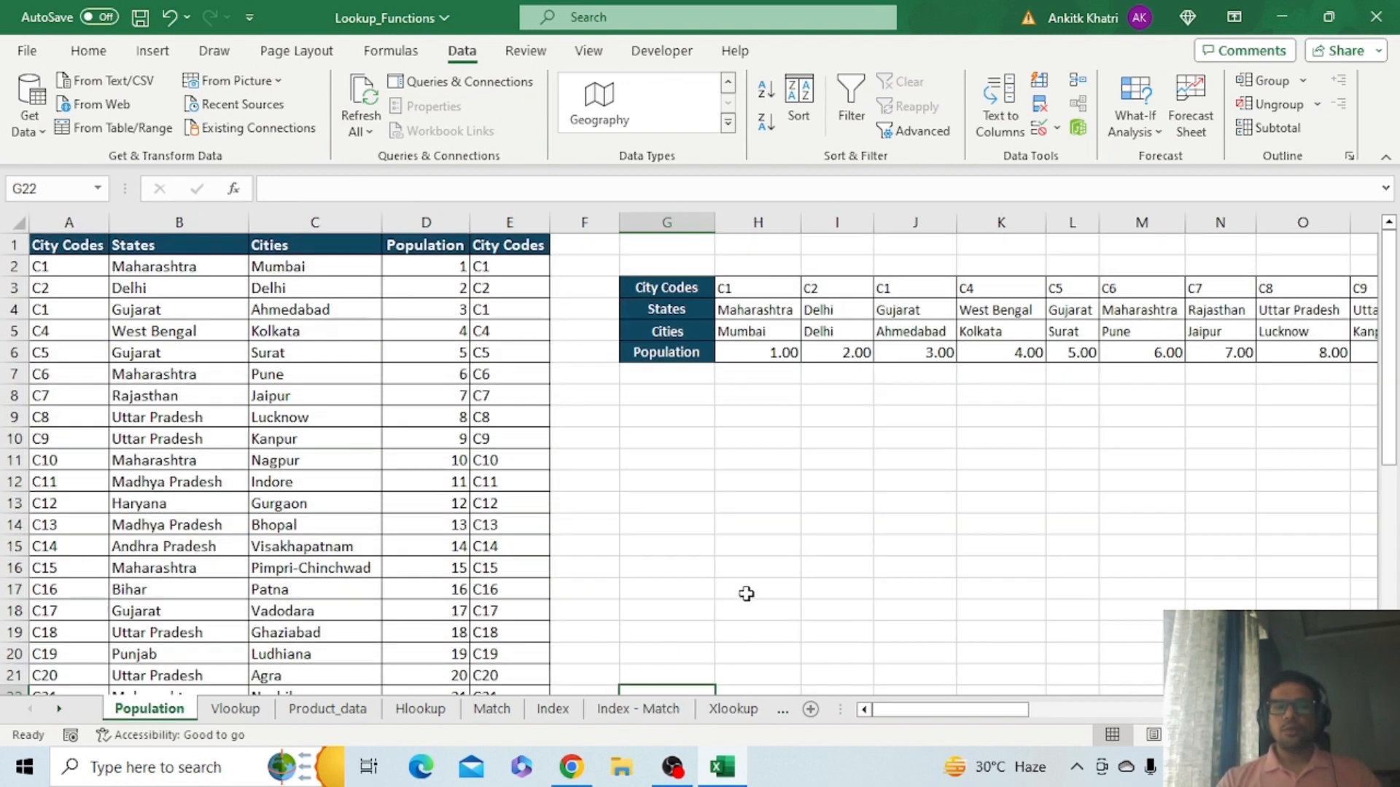
click(748, 592)
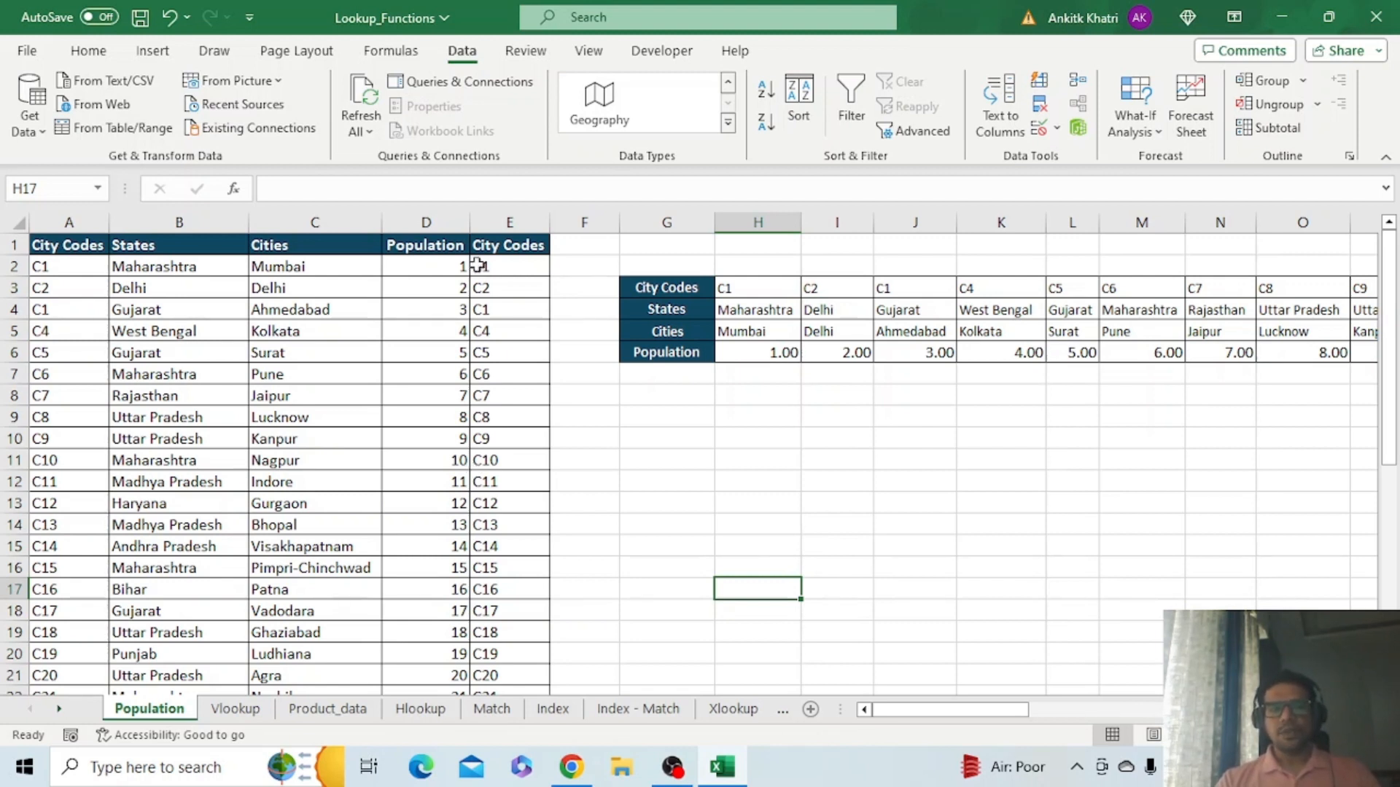
click(344, 266)
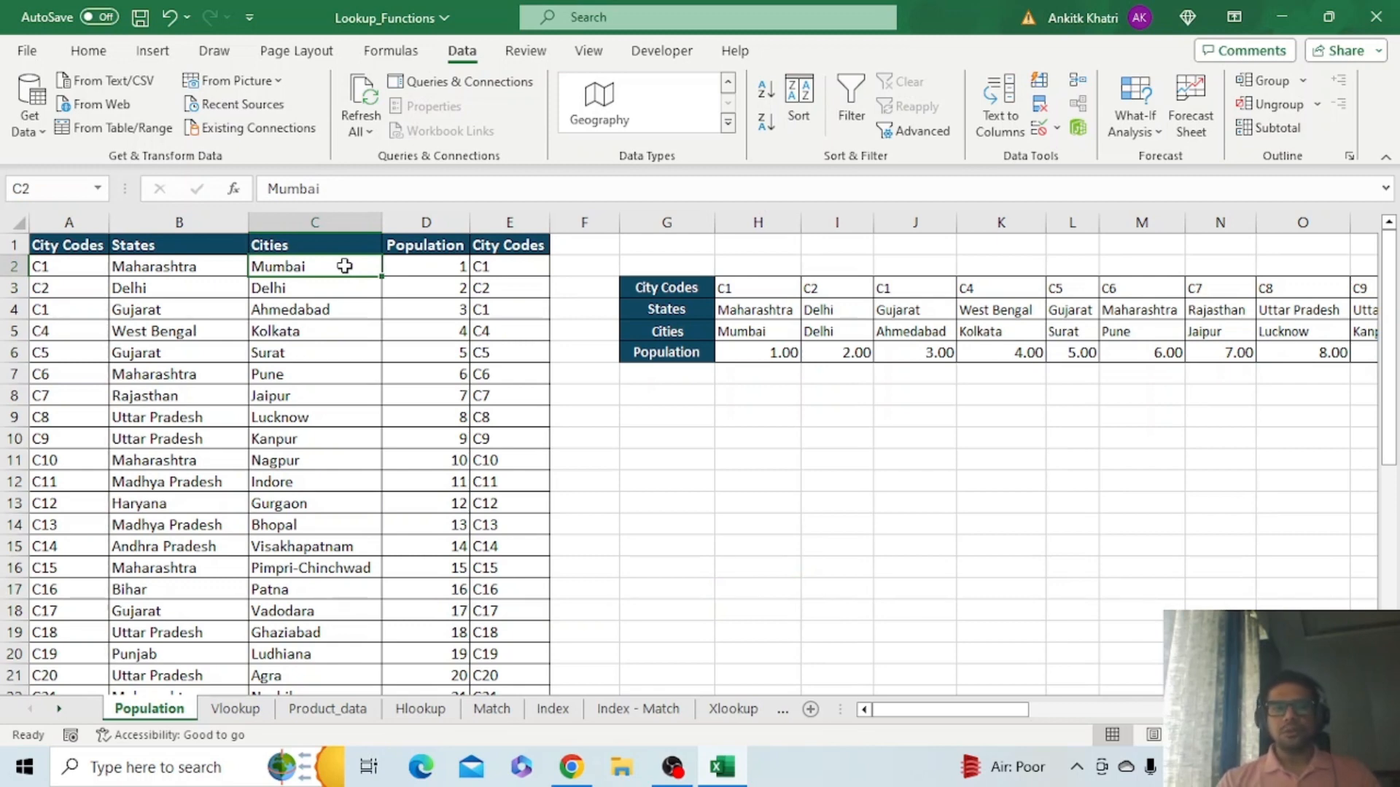
key(ctrl+shift+Down)
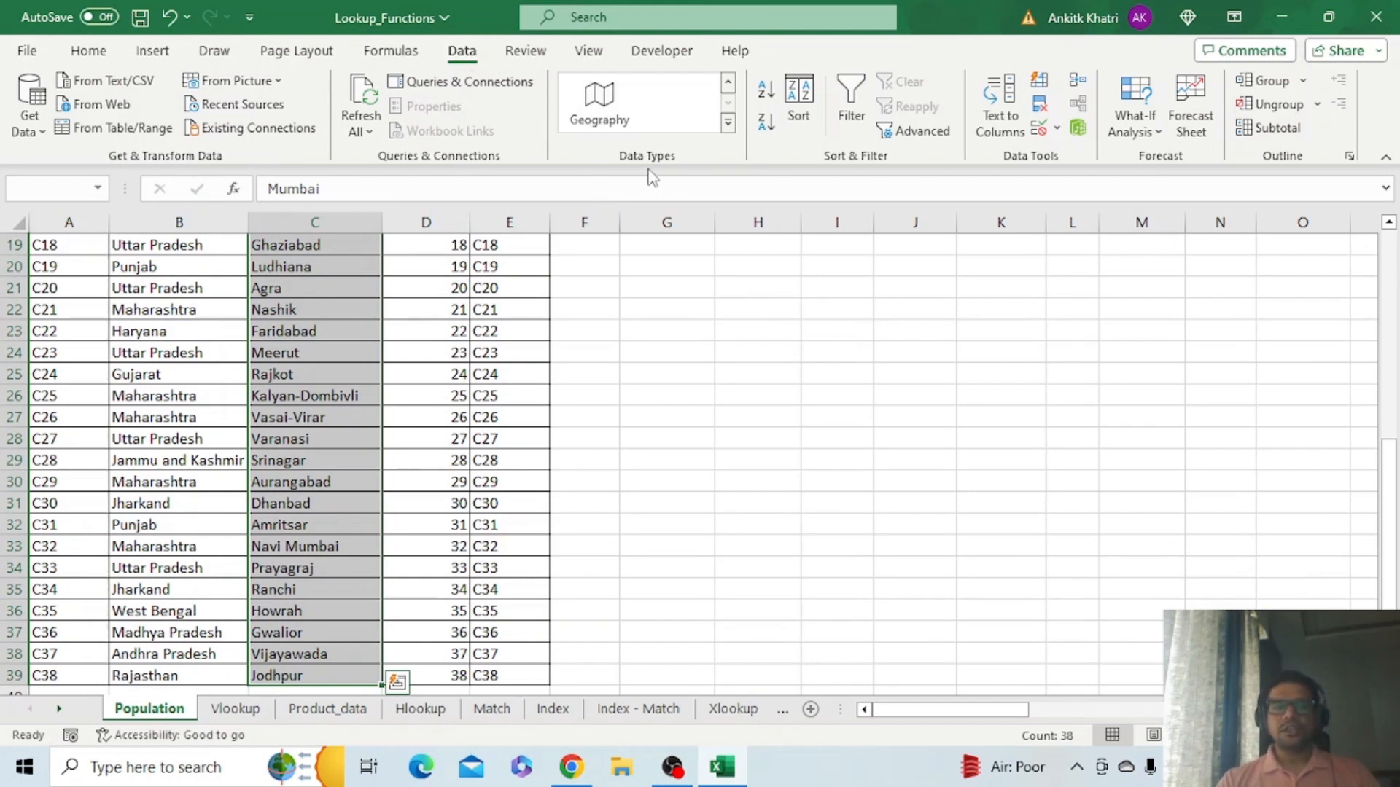
click(729, 82)
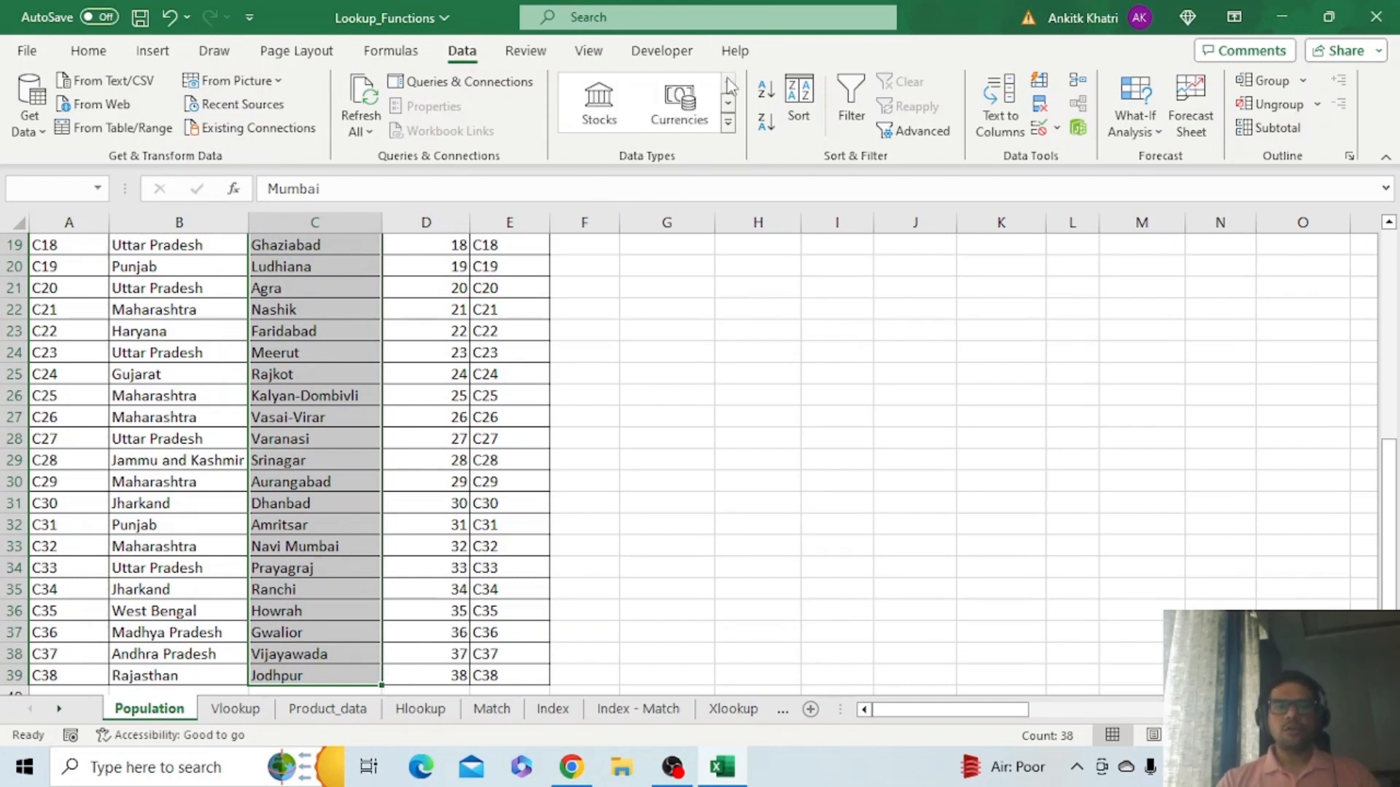
click(728, 123)
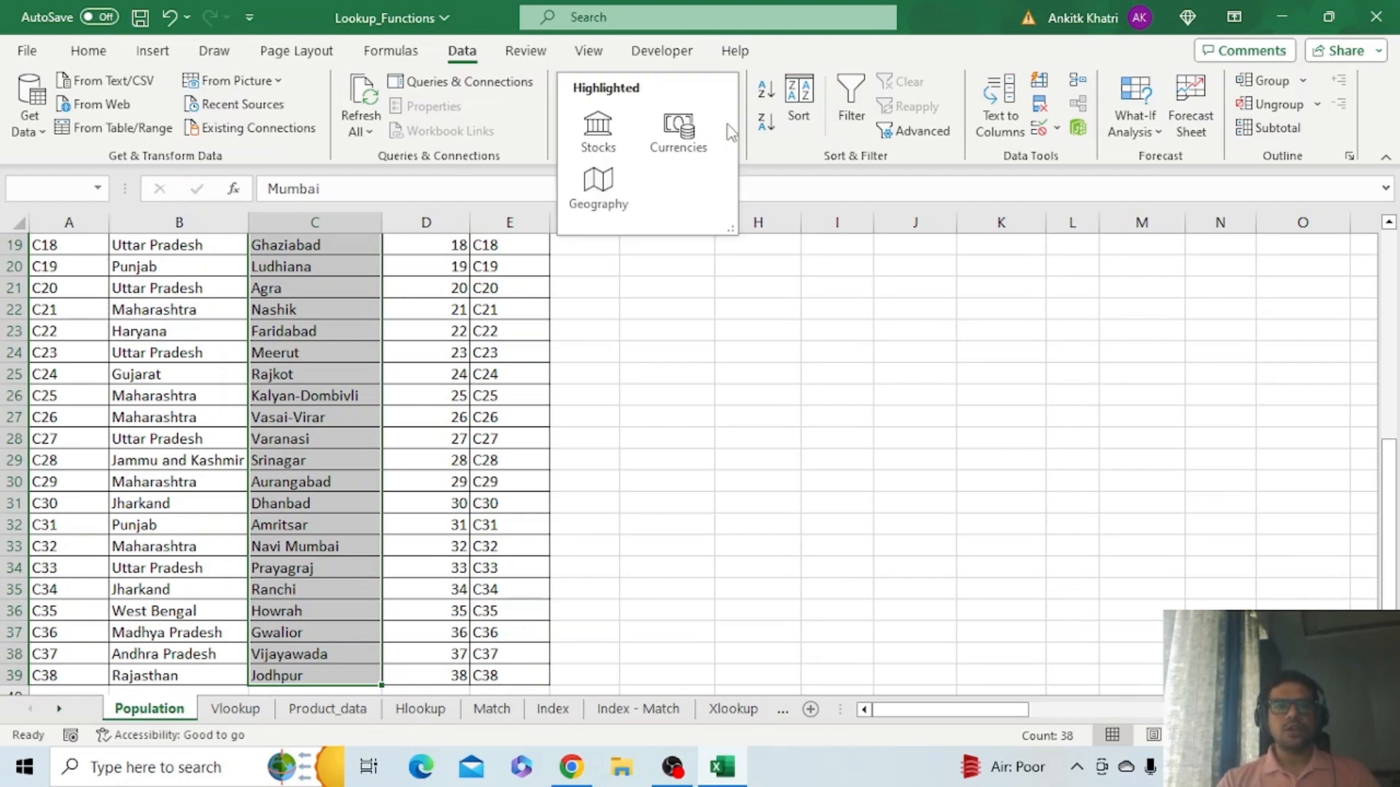
click(611, 202)
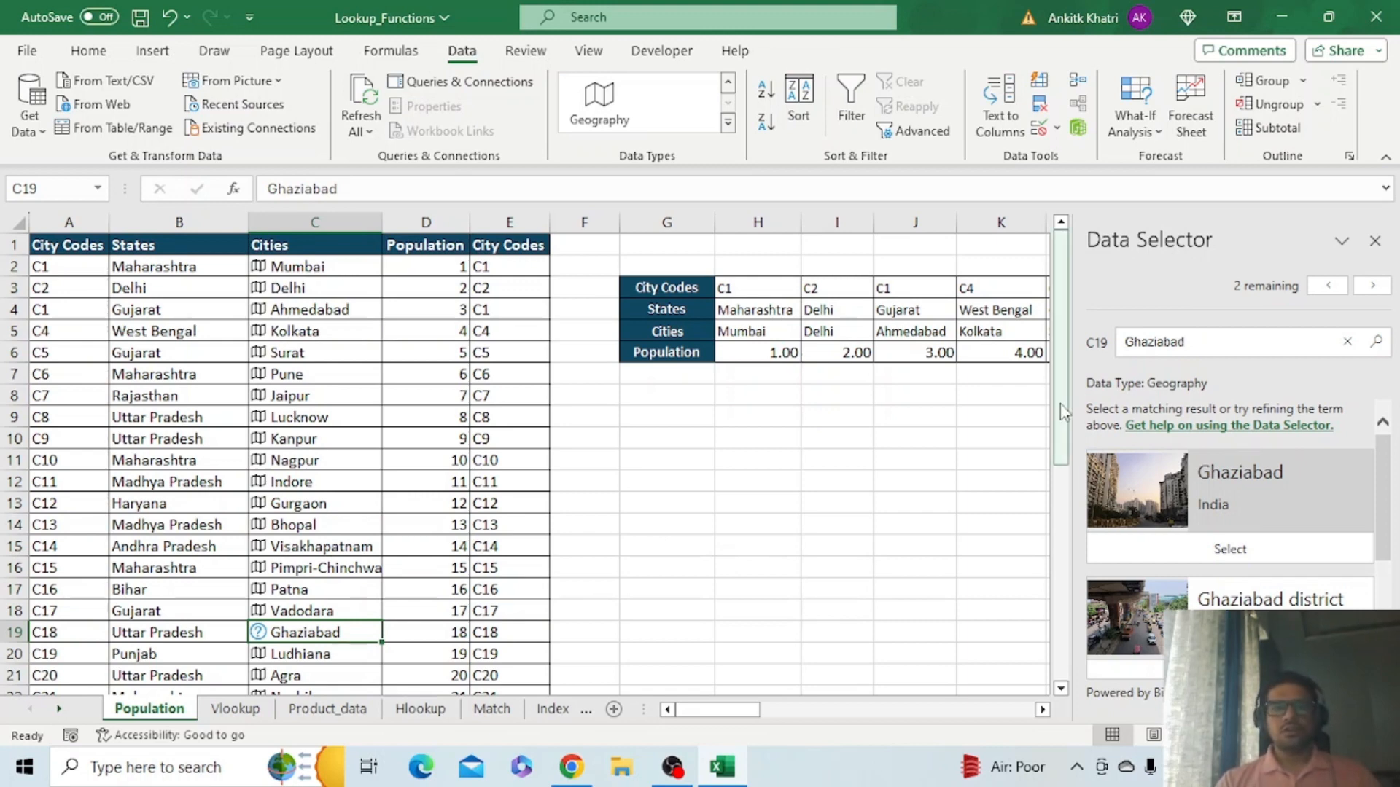
Resolve the unmatched cities by choosing Ghaziabad district for C19 and Aurangabad for C30
click(728, 82)
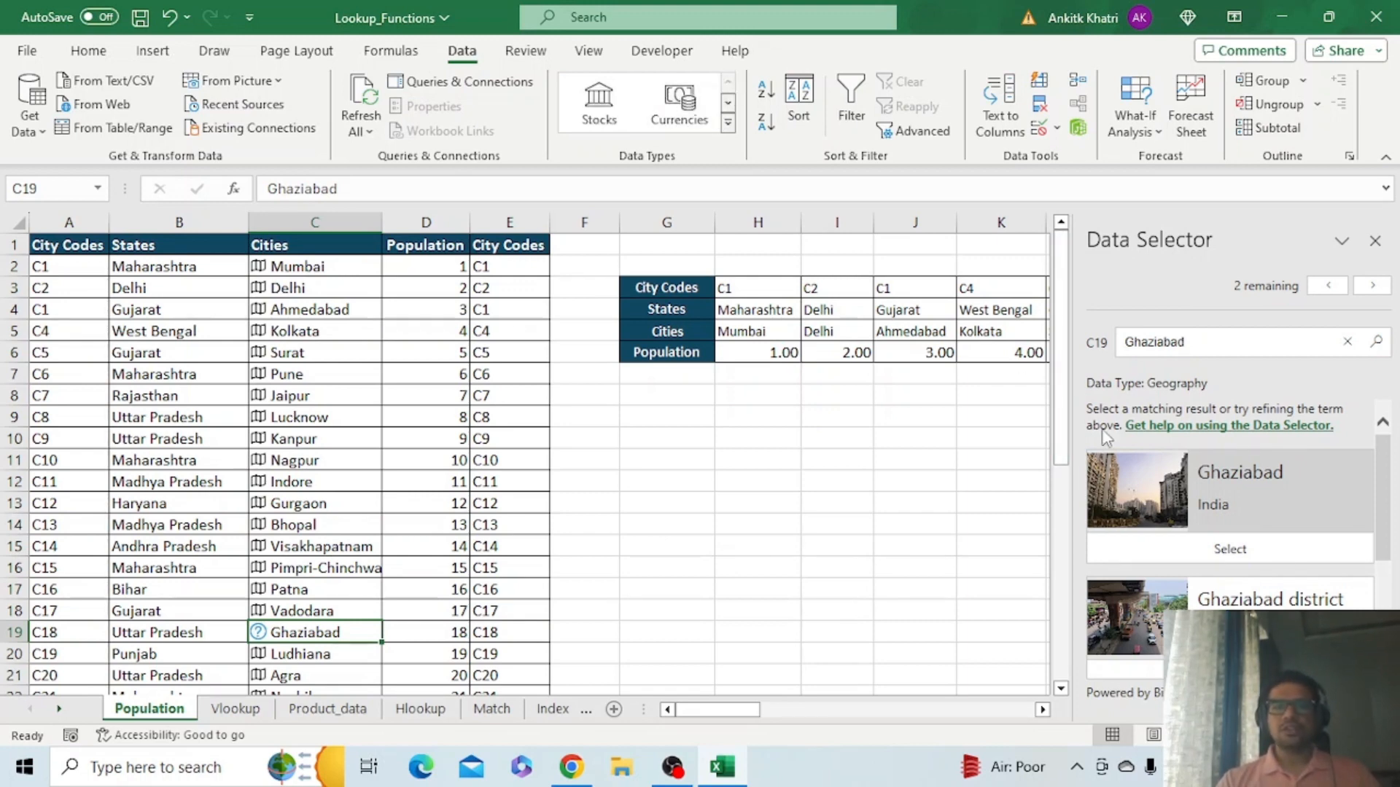
drag(1069, 457, 1066, 625)
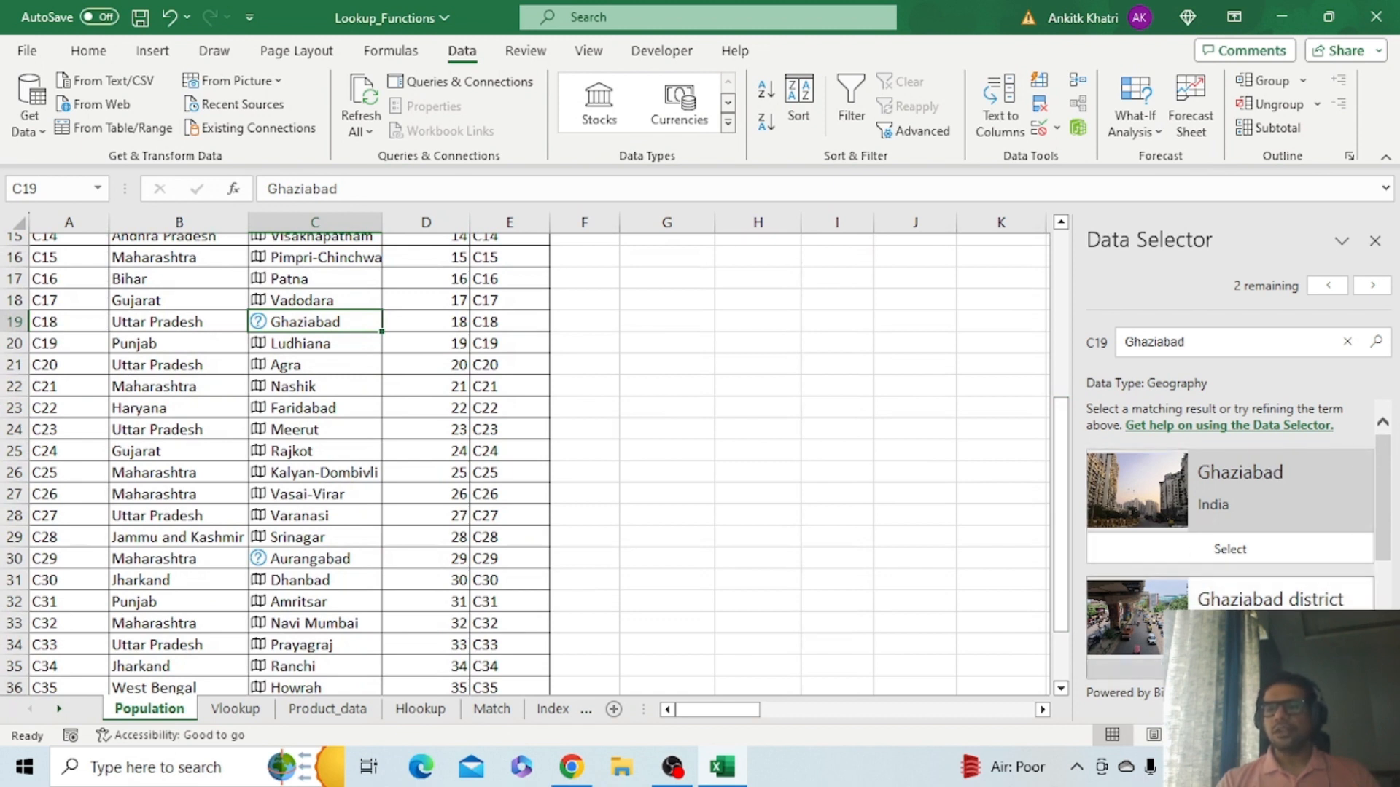
click(1230, 669)
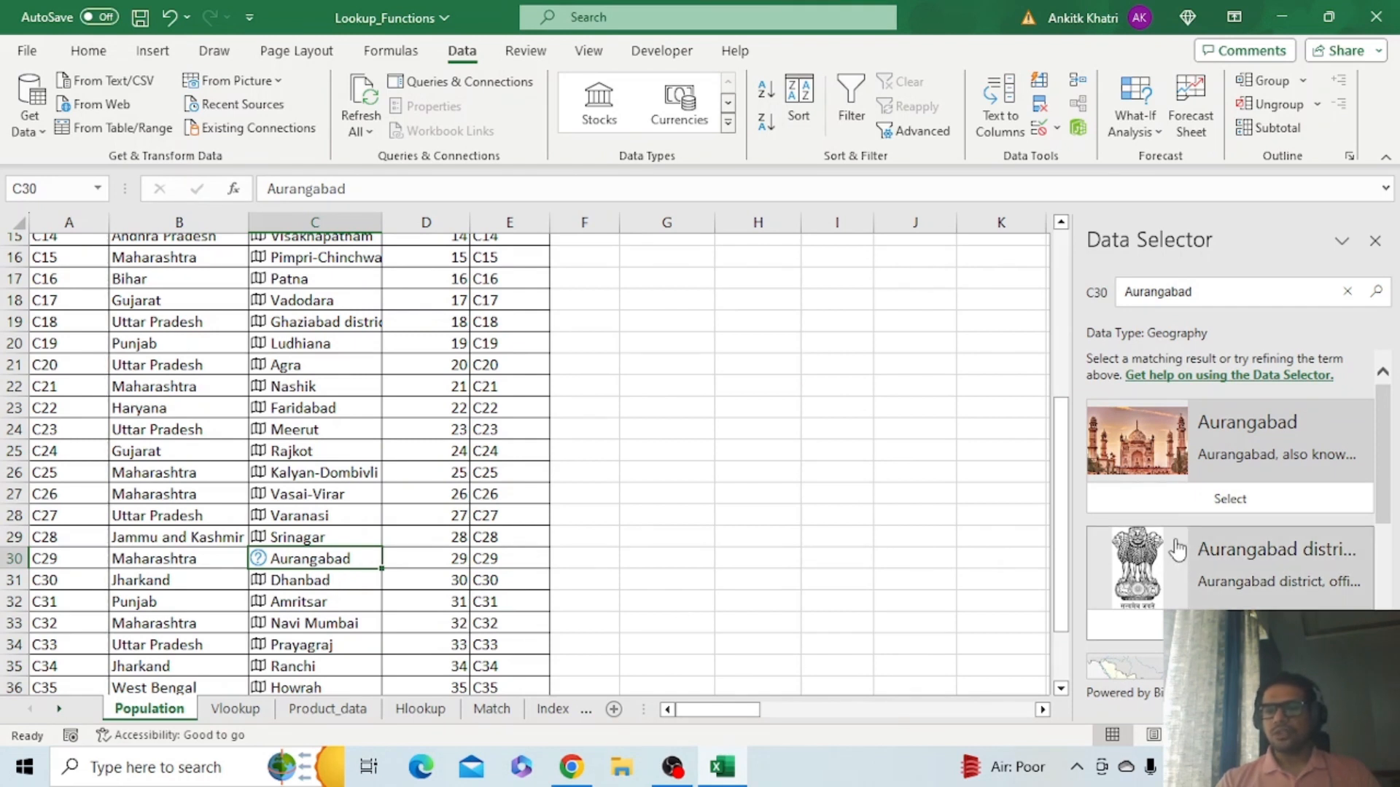
click(1230, 499)
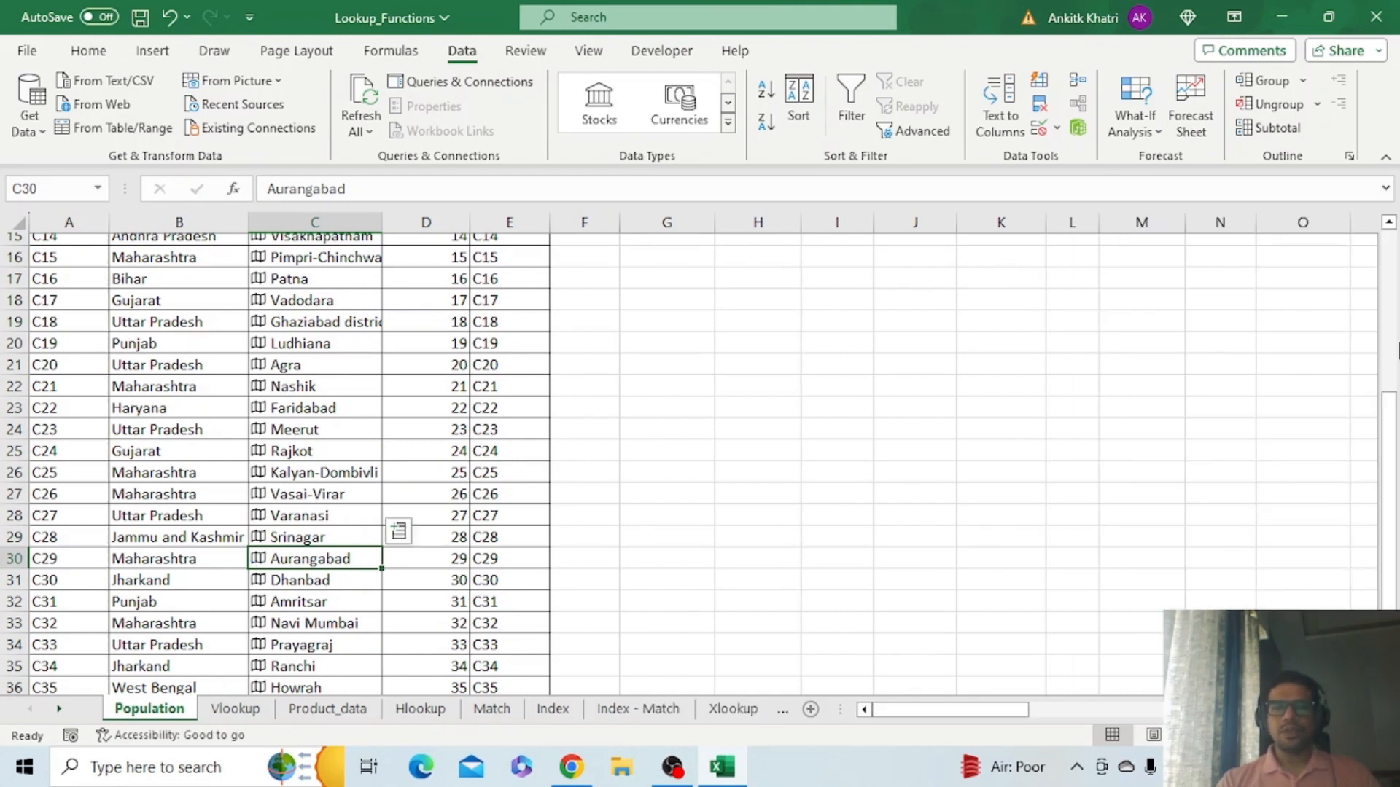
Extract the Population field from the Mumbai geography entry in C2
scroll(737, 369, up, 5)
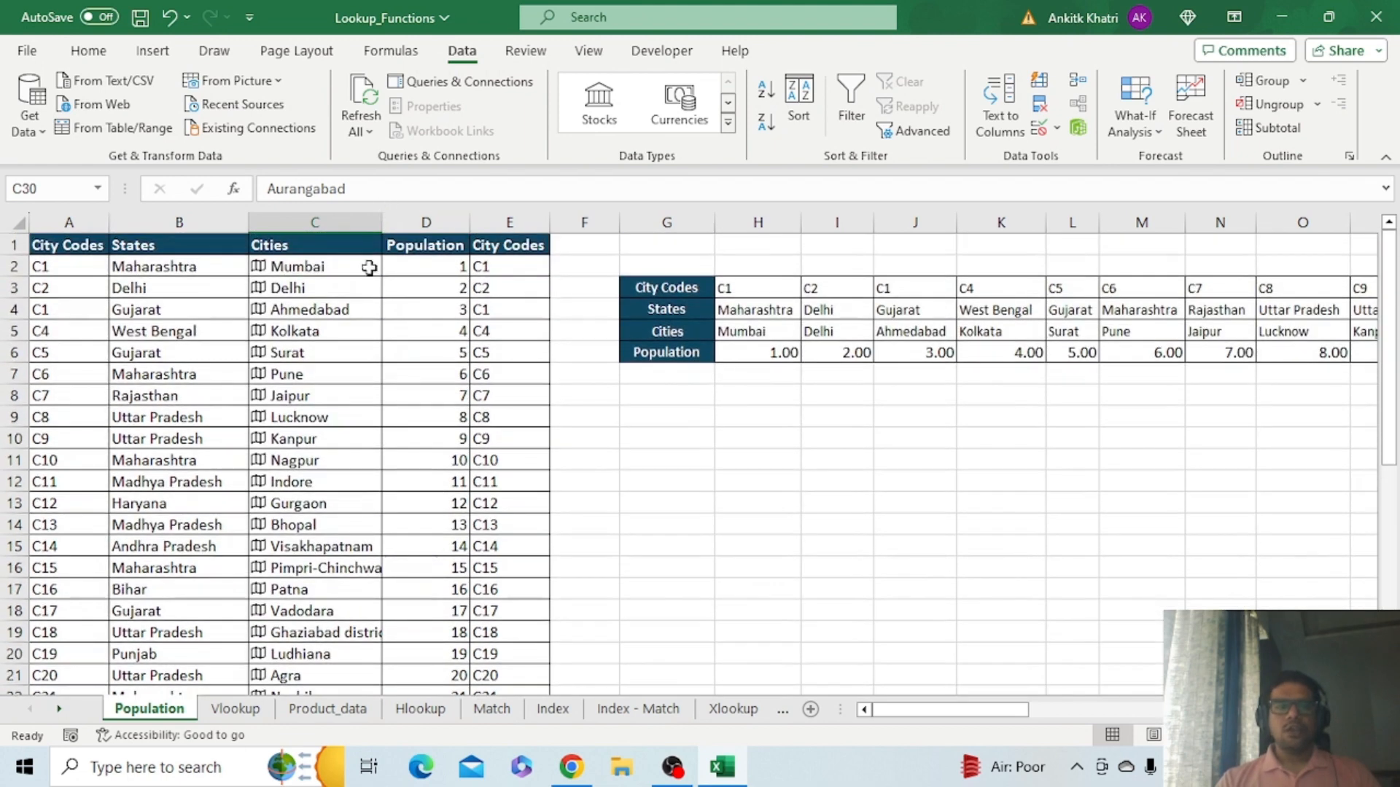
click(369, 267)
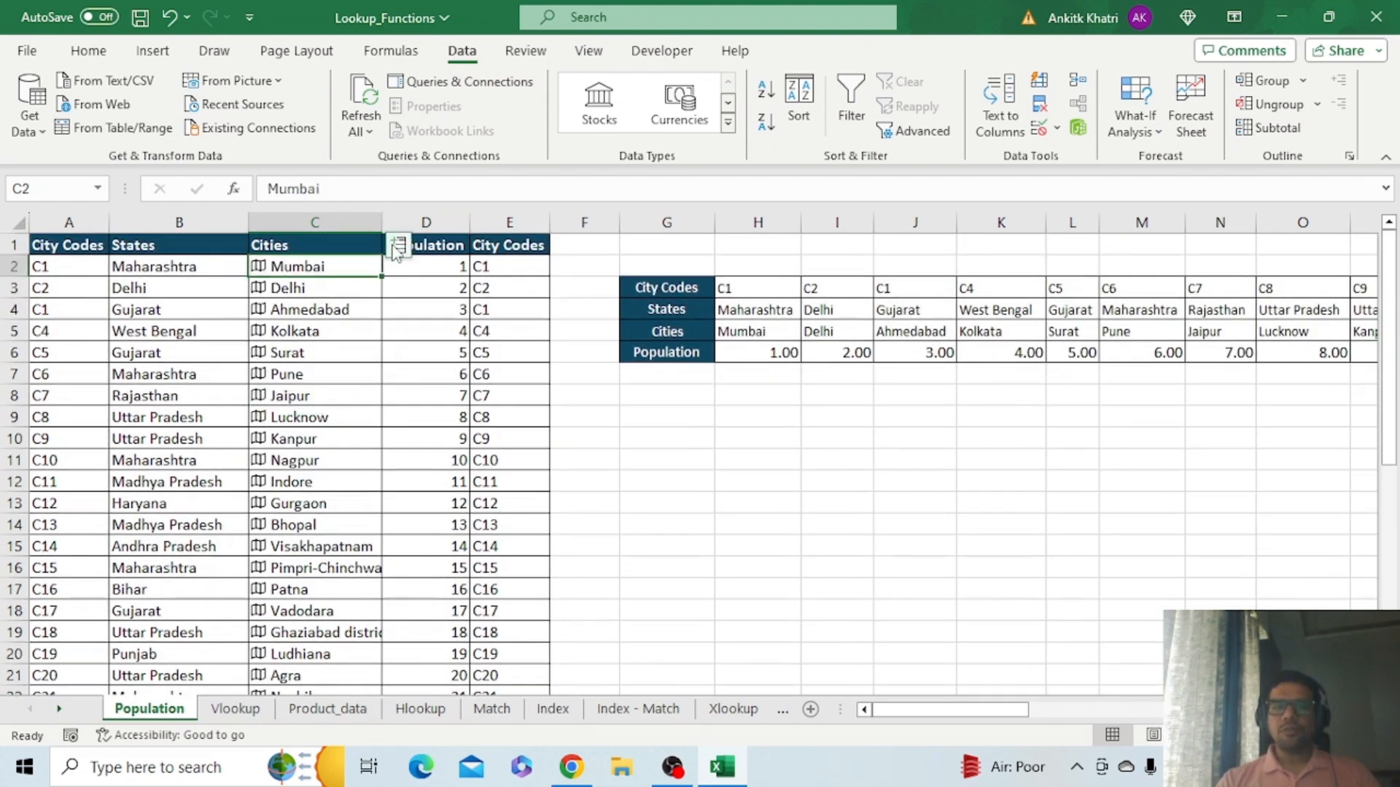
click(399, 249)
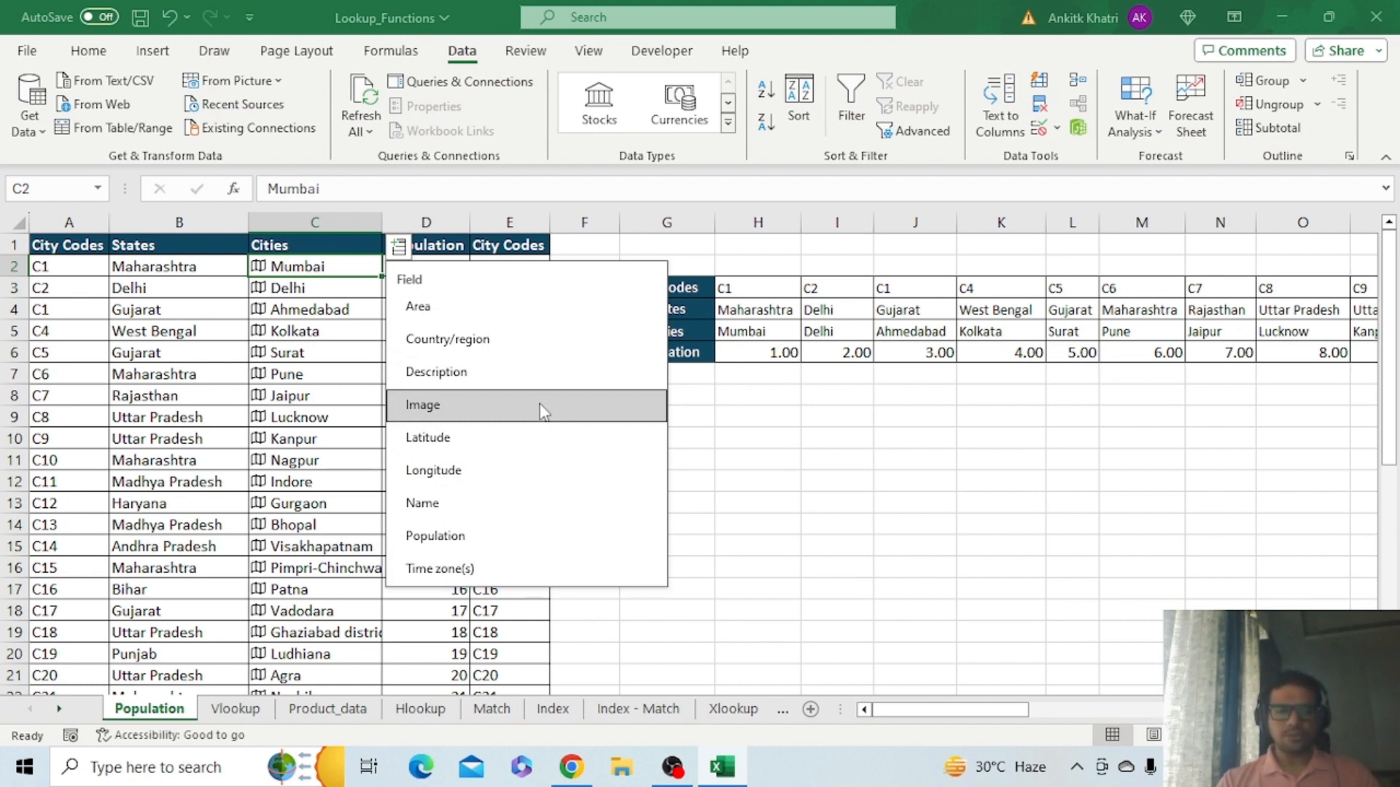
click(506, 538)
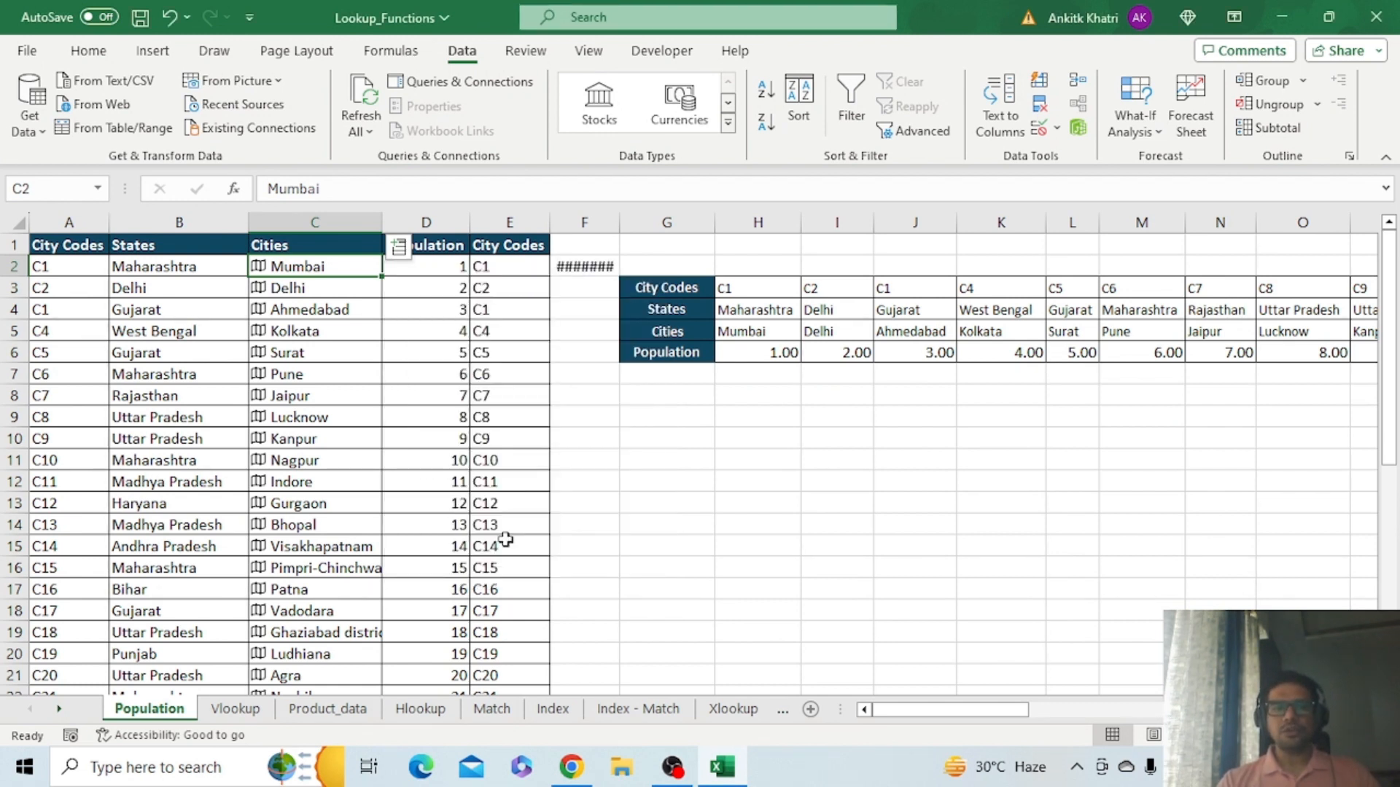
Fit column F's width to its contents and fill the population formula in F2 down to the last city
double_click(625, 219)
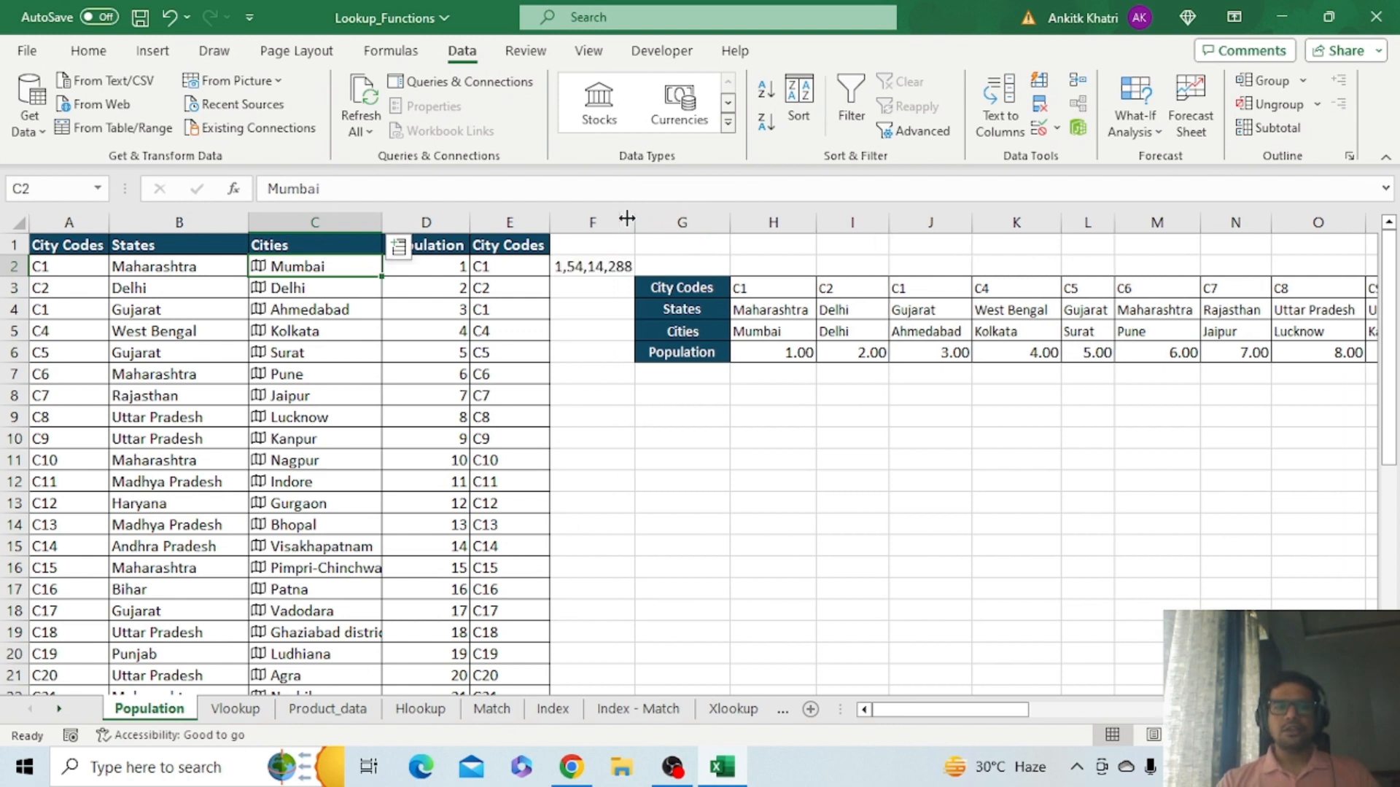
click(632, 265)
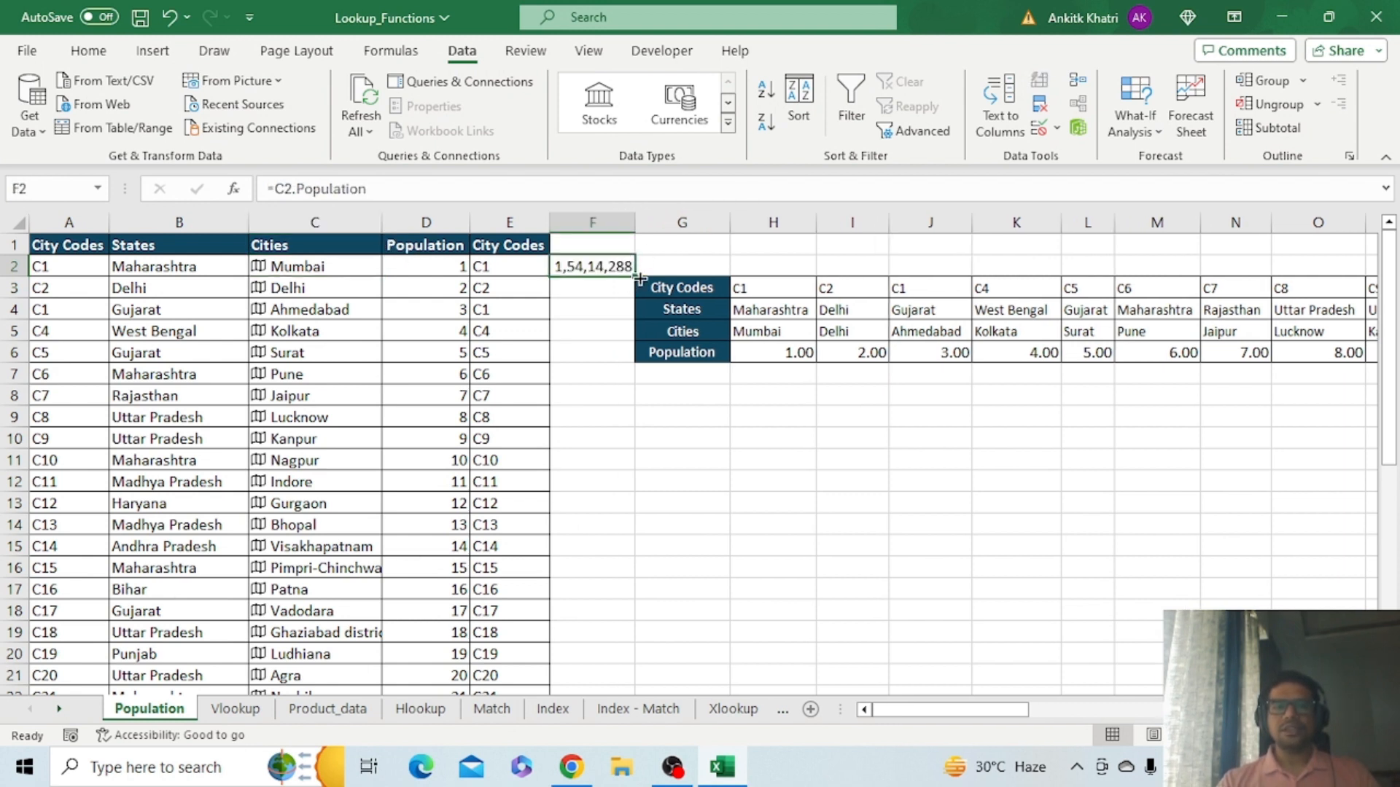
double_click(639, 278)
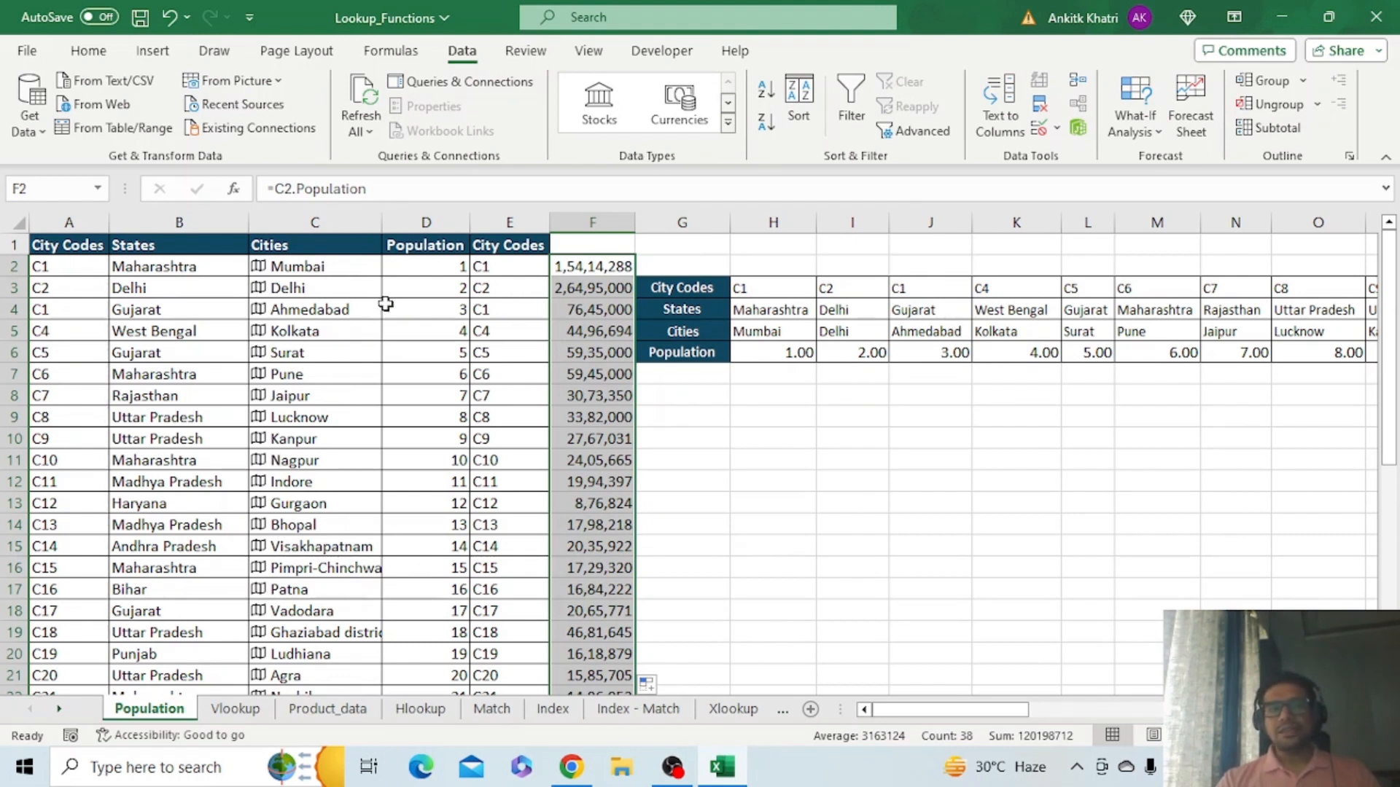
Convert the Geography entries in C2:C39 back to plain text
click(350, 272)
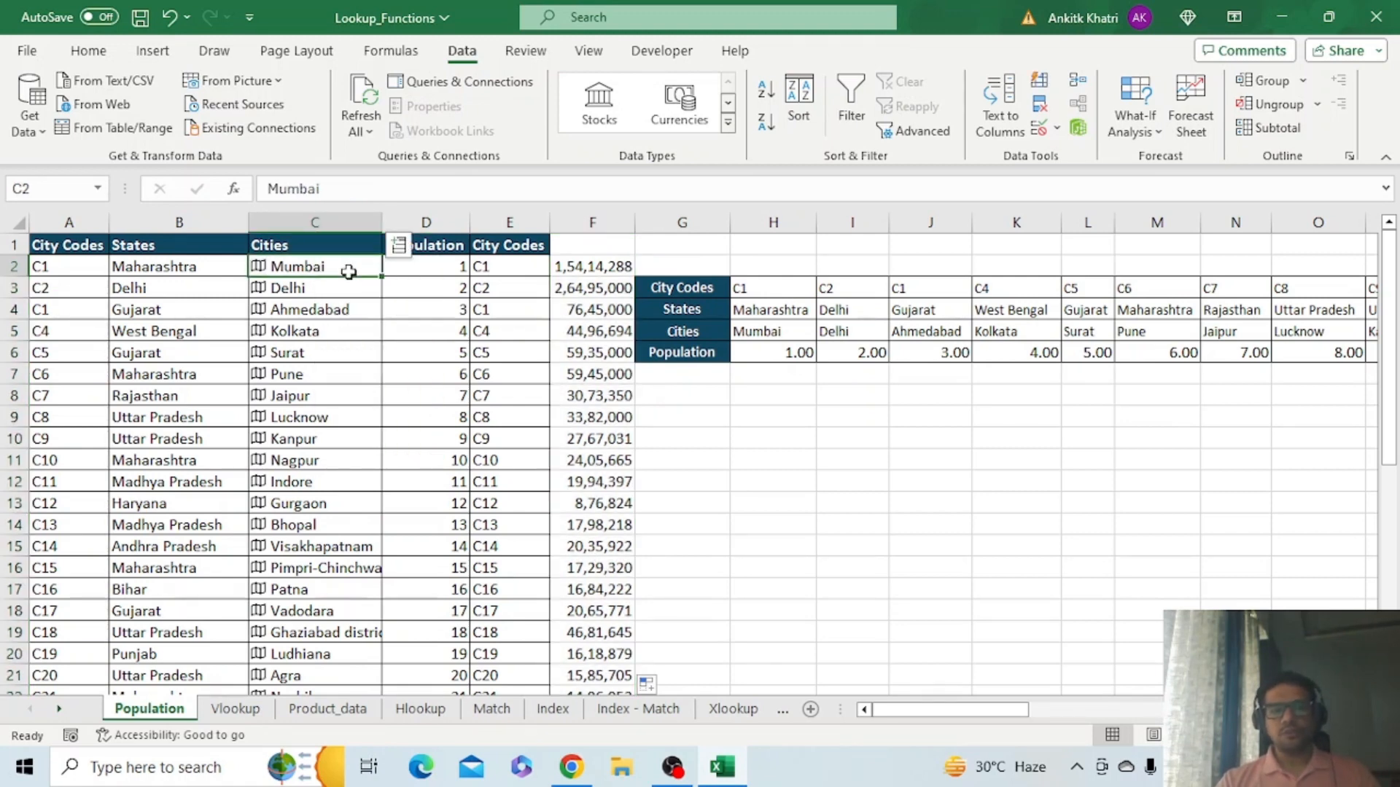
key(ctrl+shift+Down)
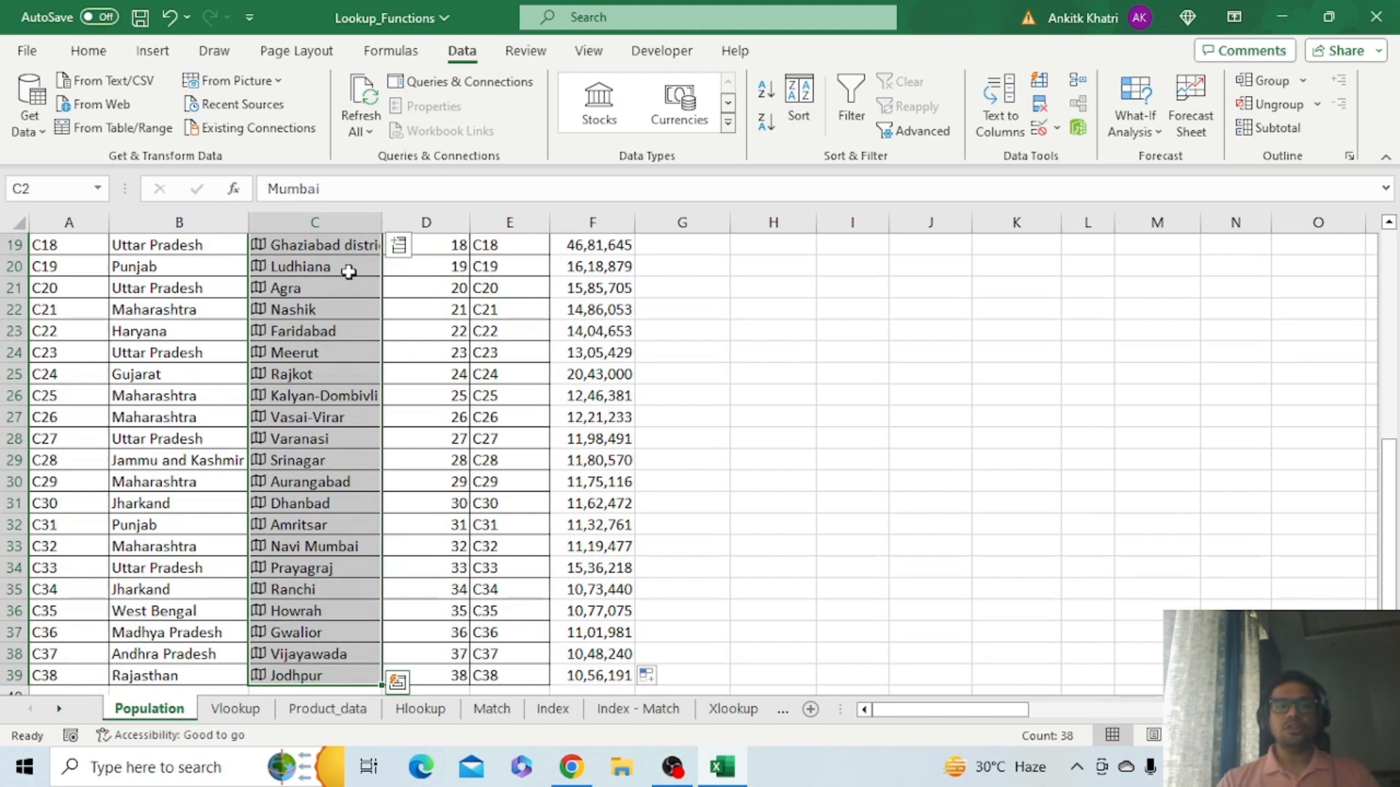
right_click(349, 272)
mouse_move(479, 327)
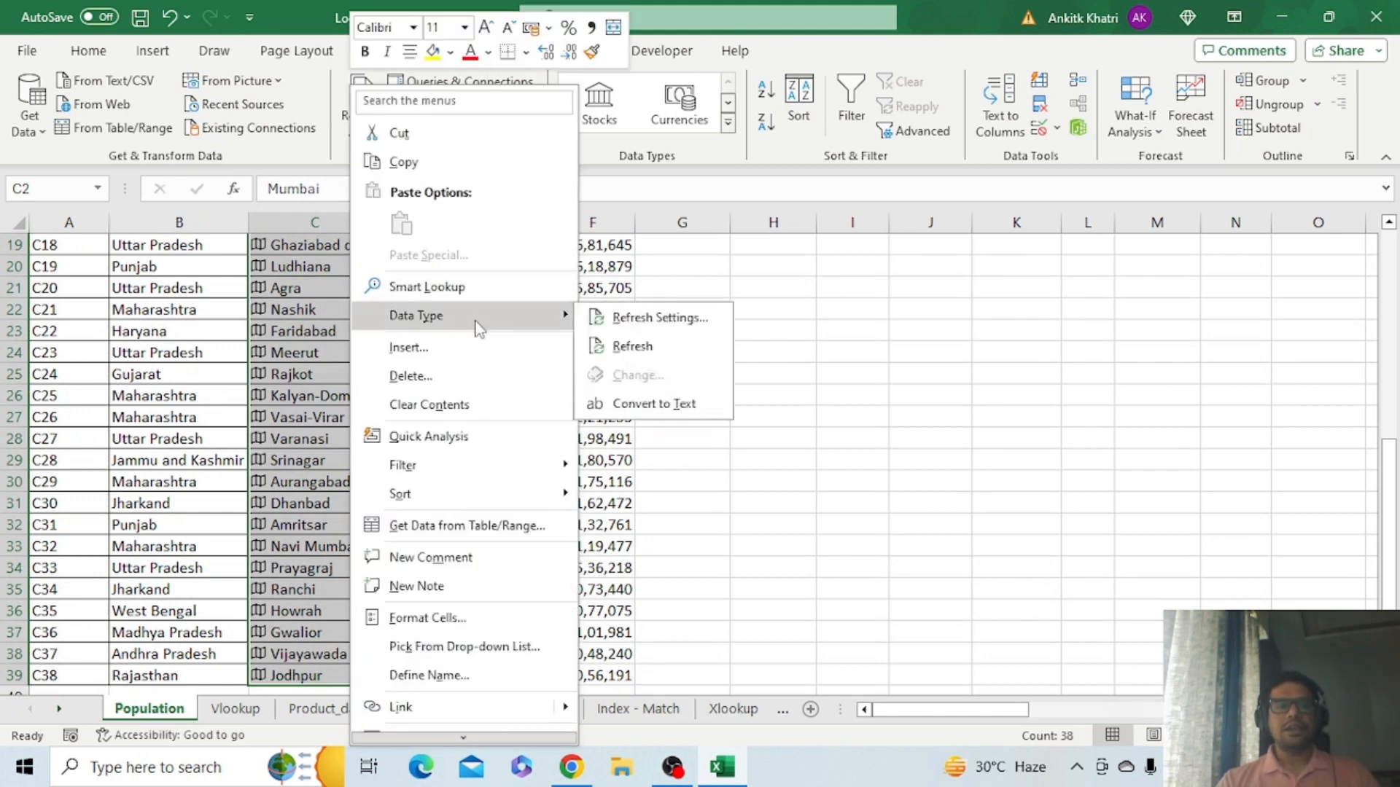
click(686, 414)
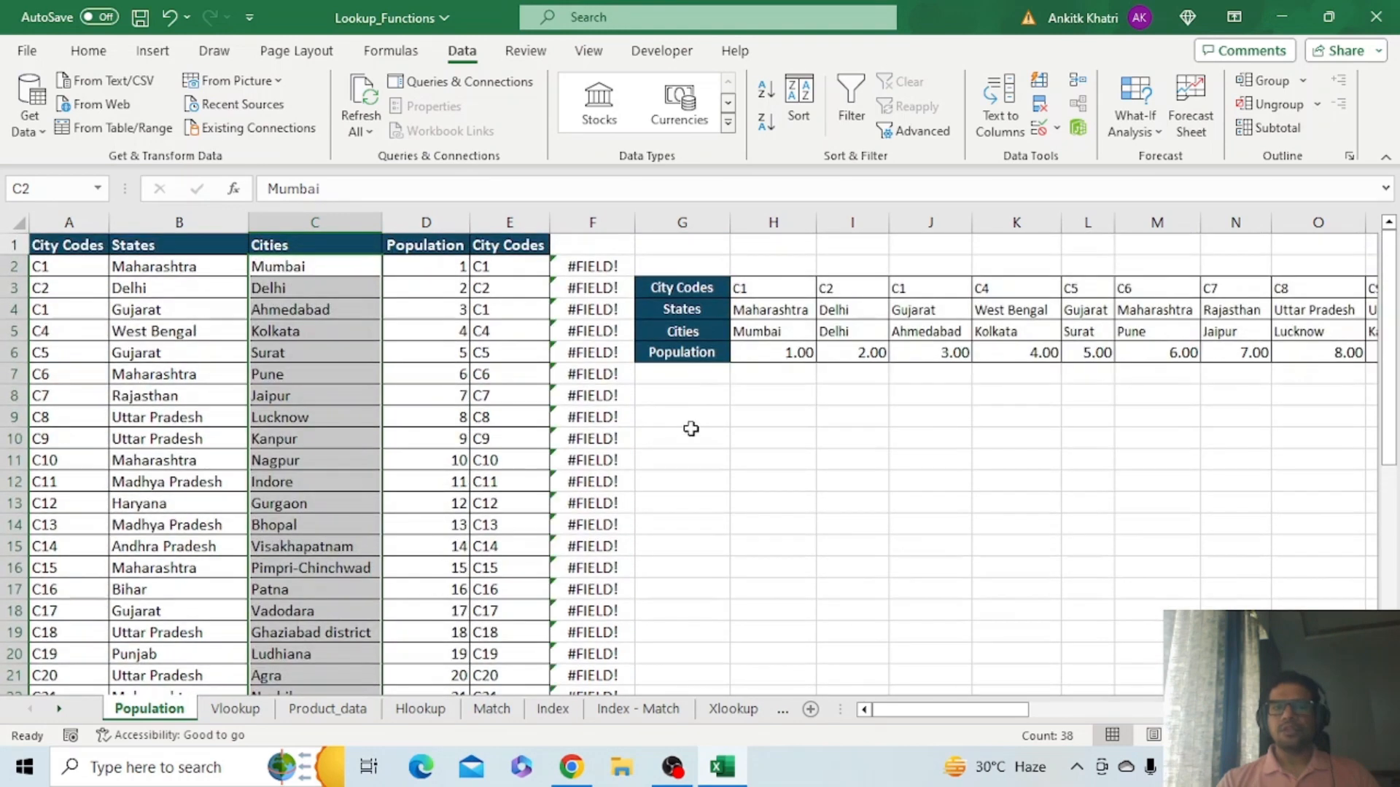
Clear the contents of column F
click(578, 219)
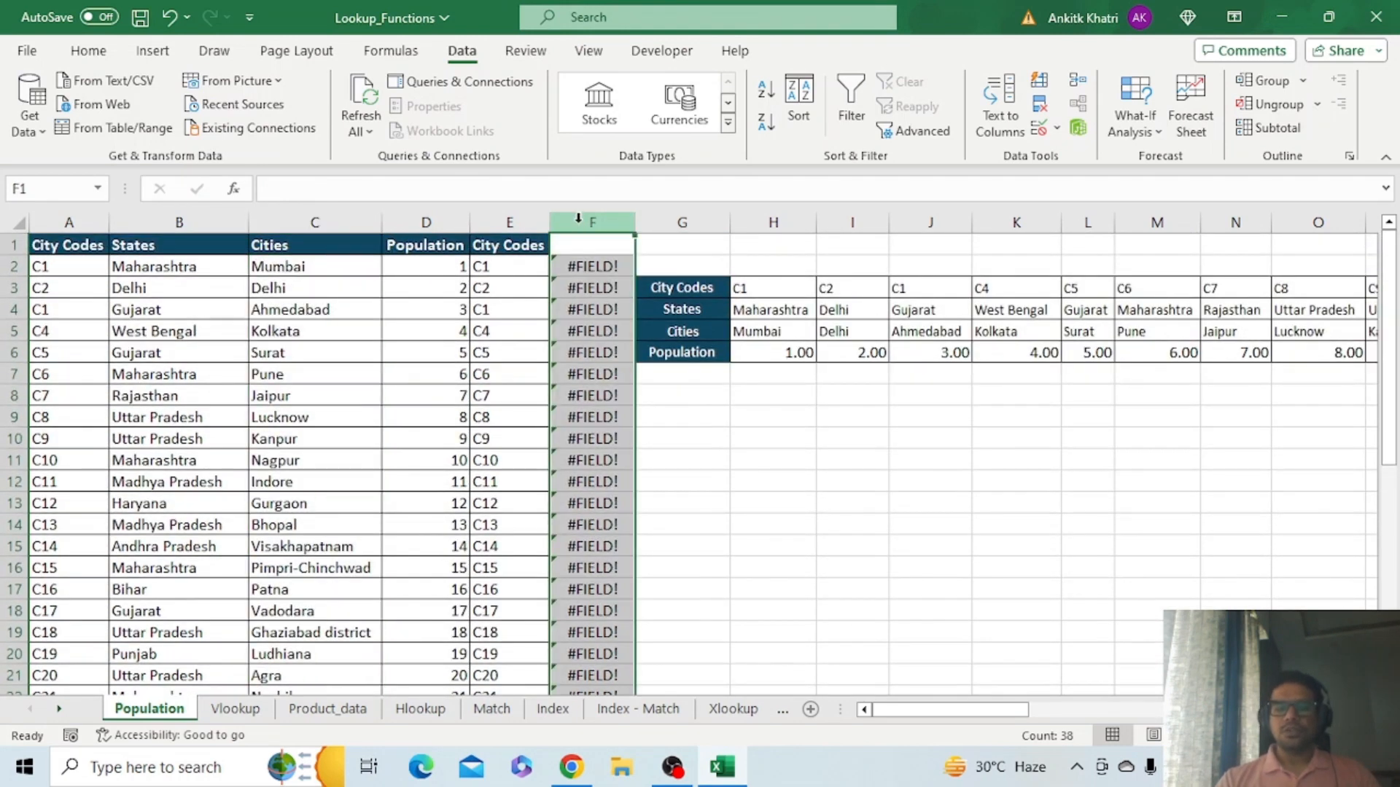
key(Delete)
click(771, 463)
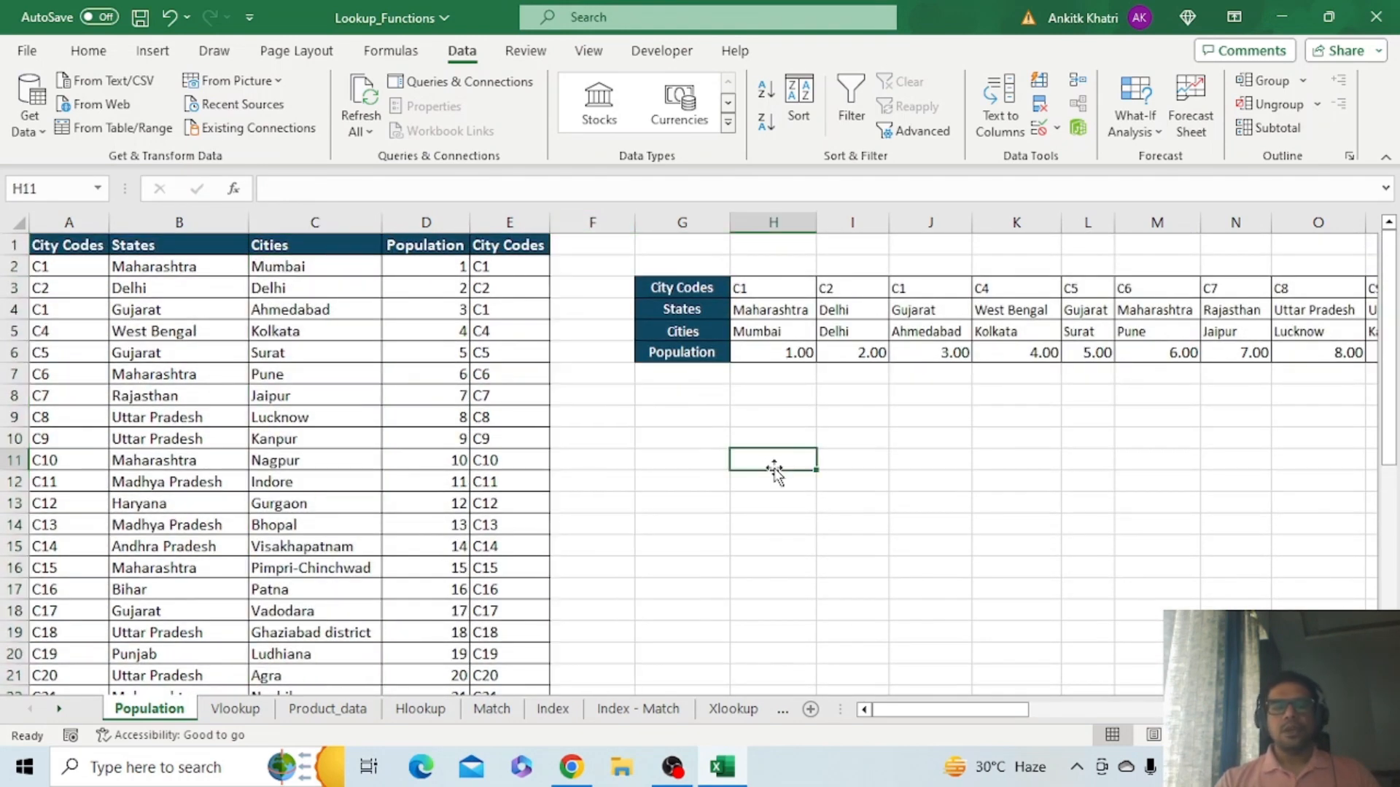
On the Index - Match sheet, narrow the Product column to slightly wider than its header
click(665, 717)
click(735, 470)
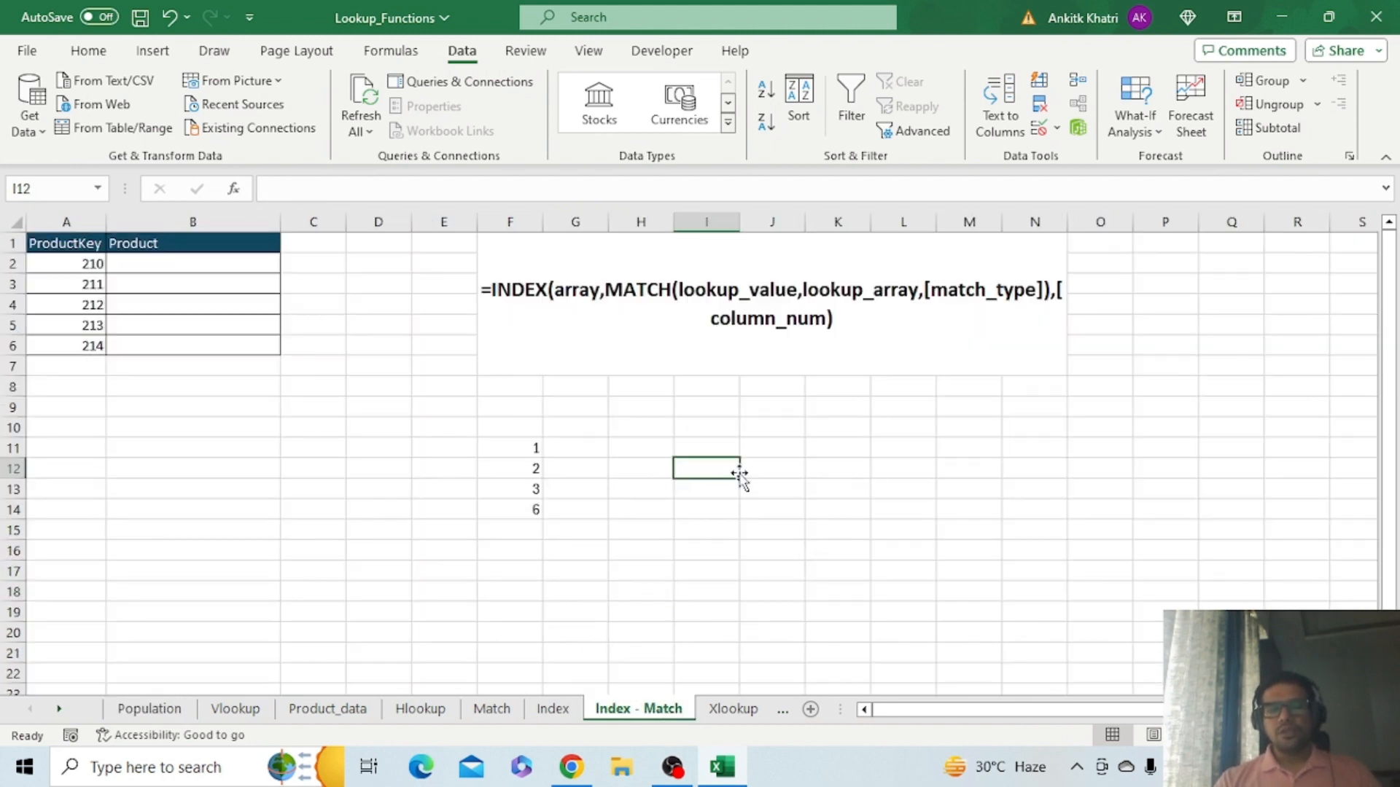
drag(498, 428, 539, 510)
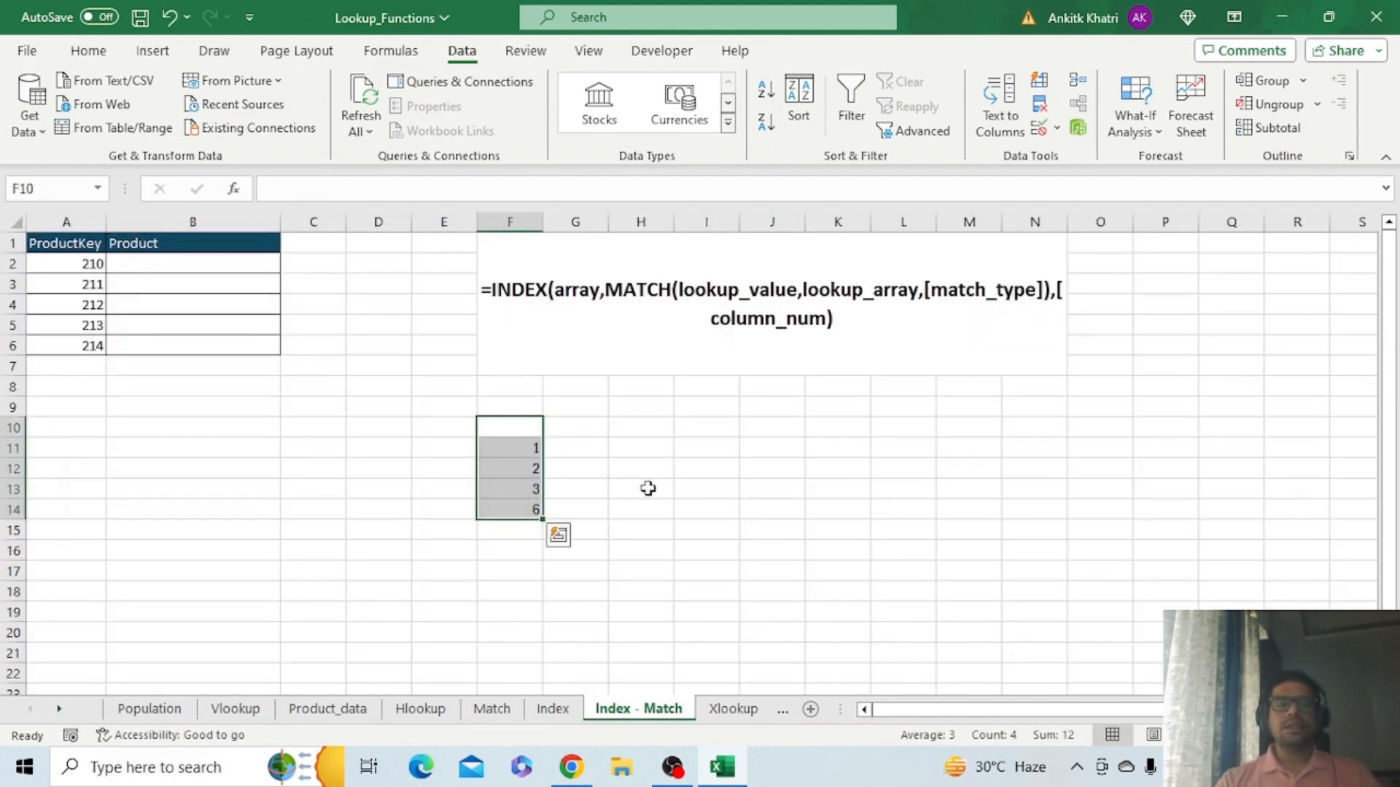
click(328, 403)
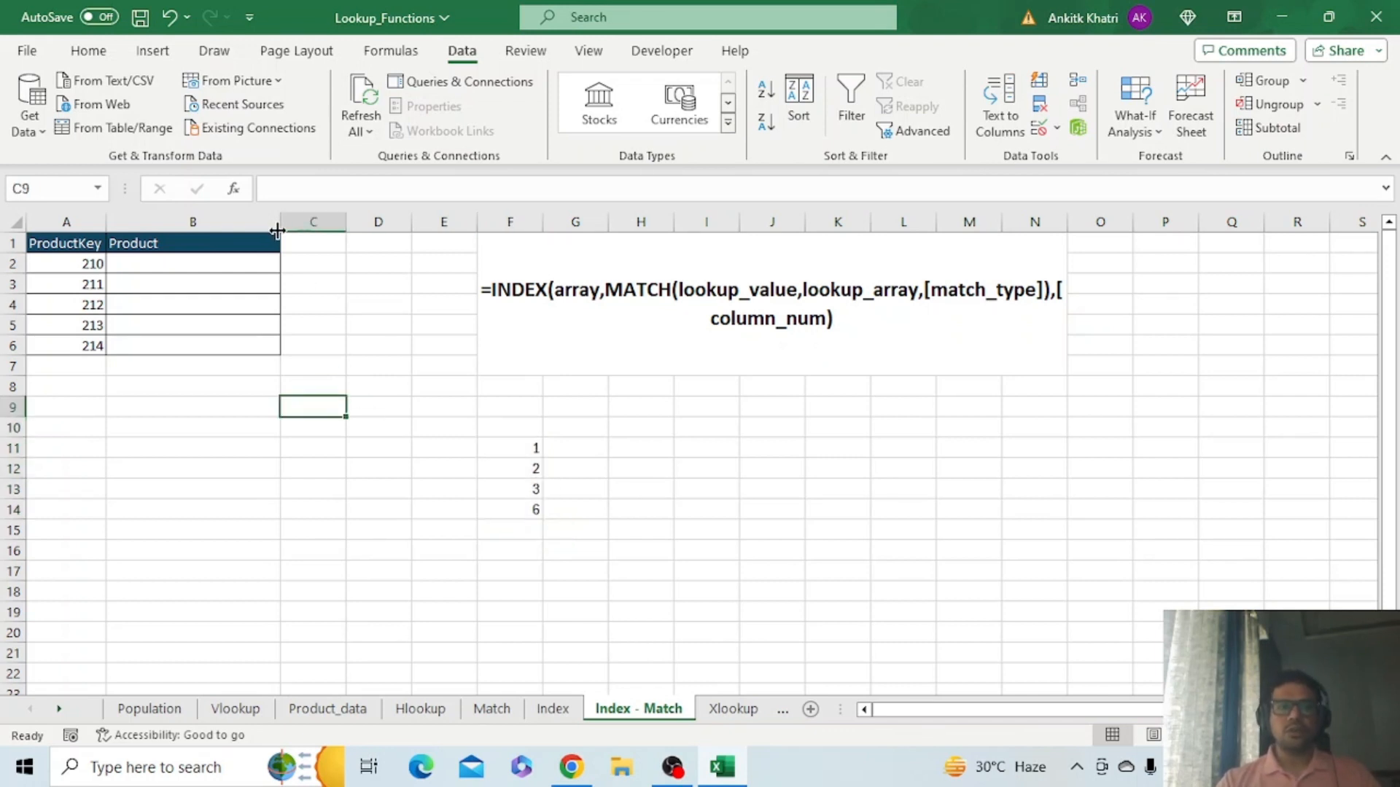
double_click(274, 232)
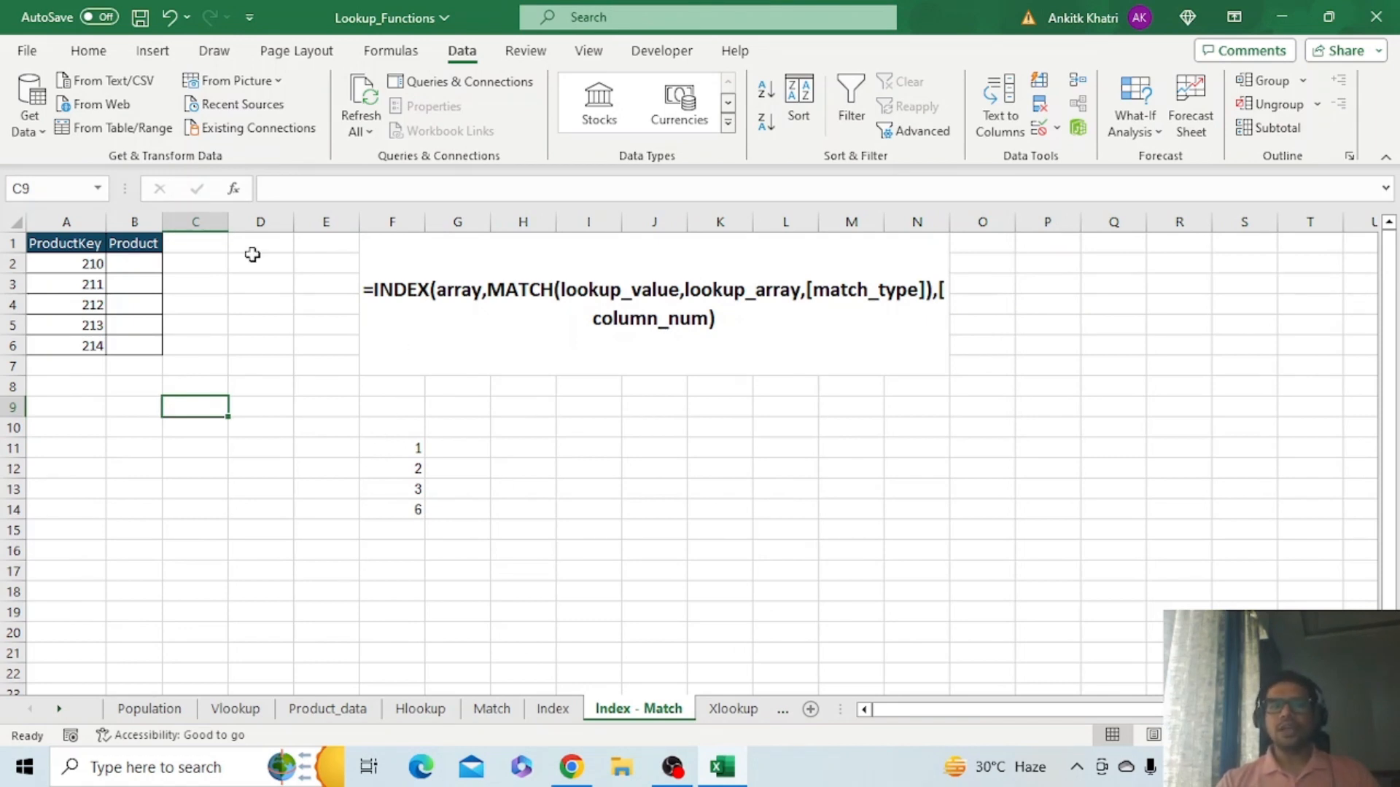
drag(157, 222, 172, 222)
Begin an INDEX formula in B2 with the absolute array Product_data!$A$2:$I$398
click(162, 268)
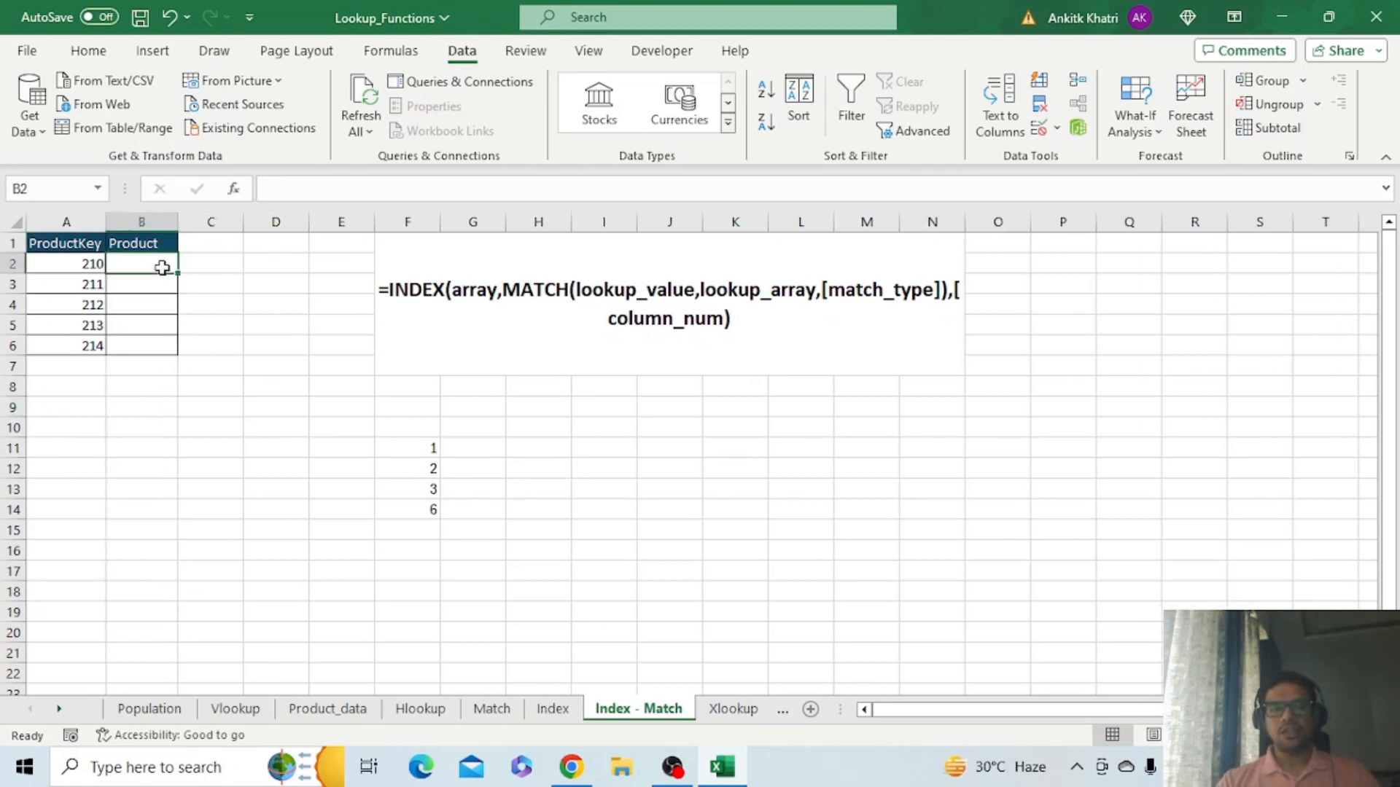
text(=IN)
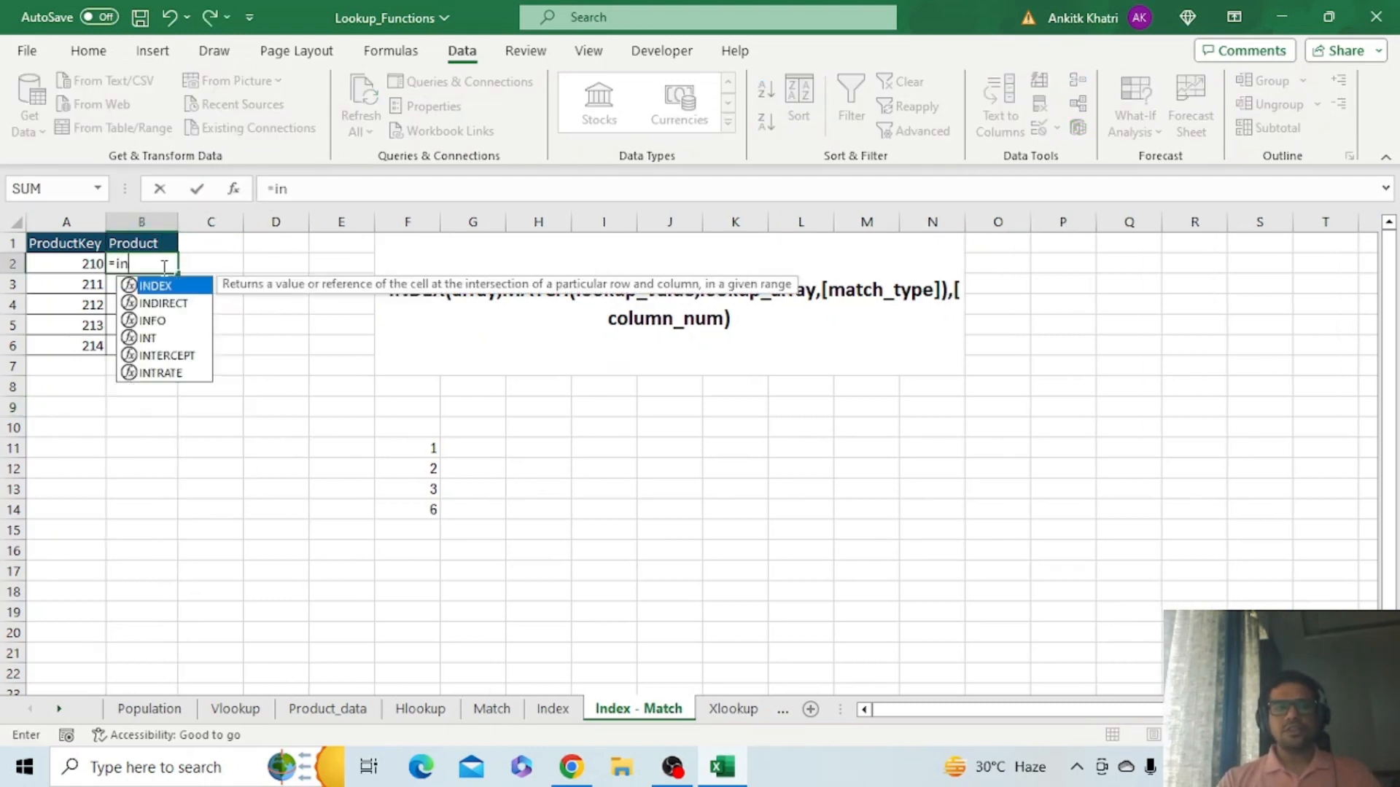
key(Tab)
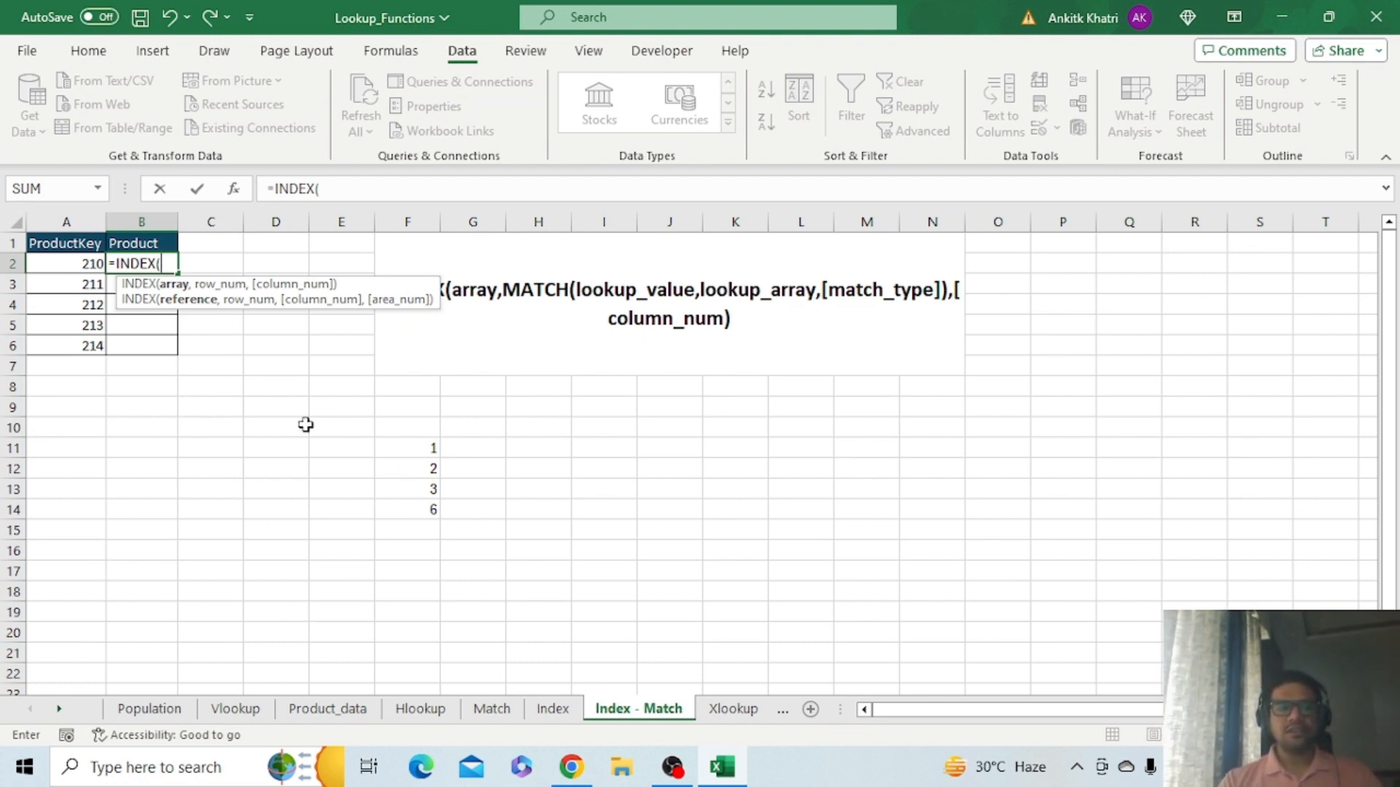
click(327, 711)
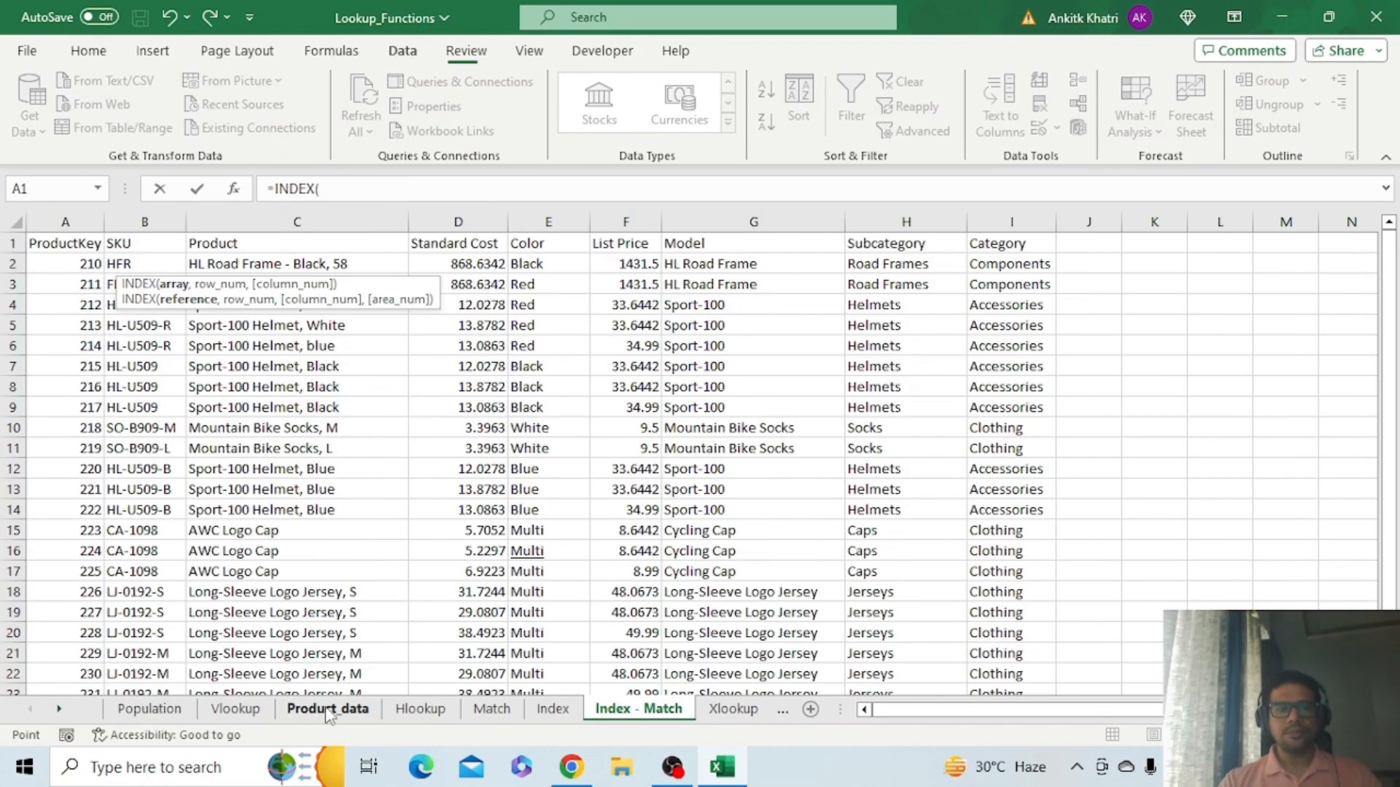
drag(38, 267, 1011, 264)
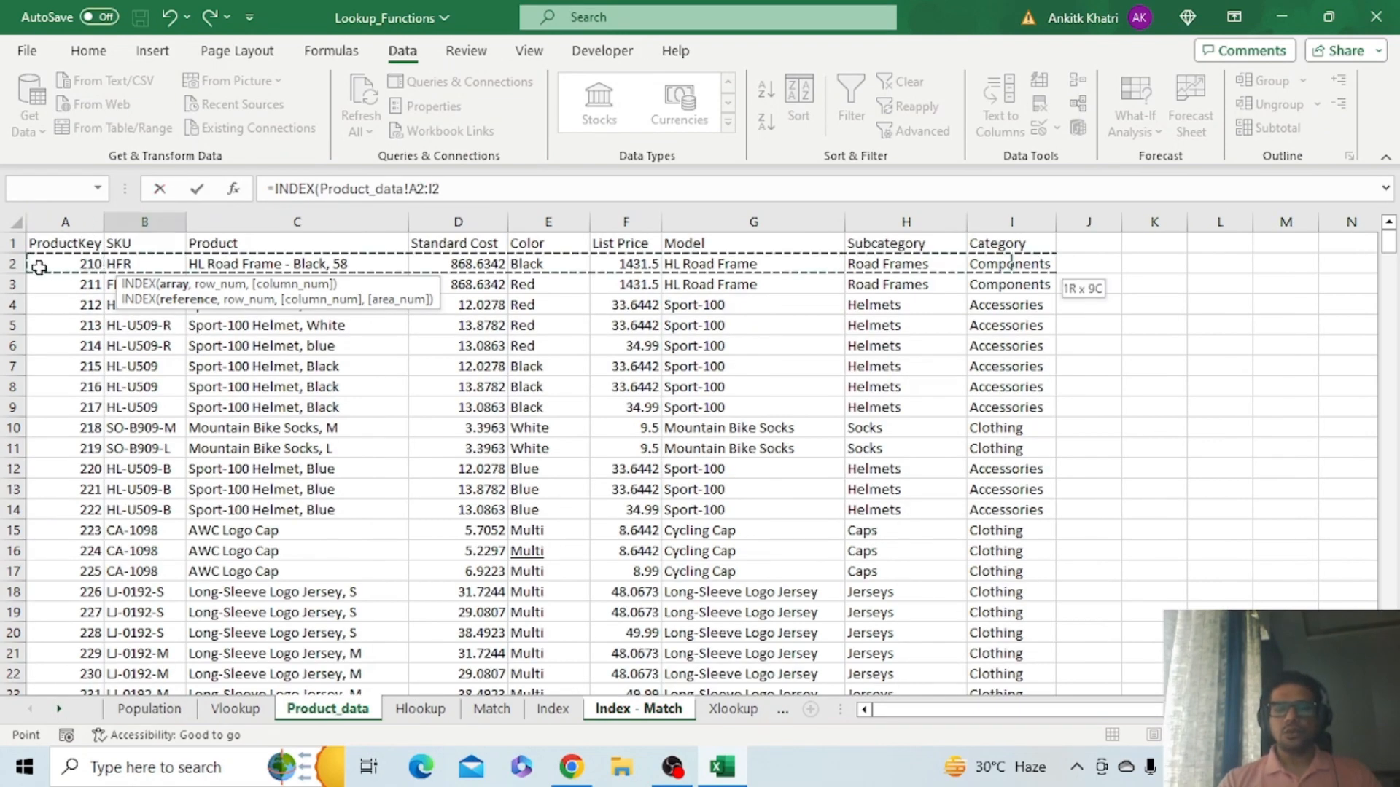
key(ctrl+shift+Down)
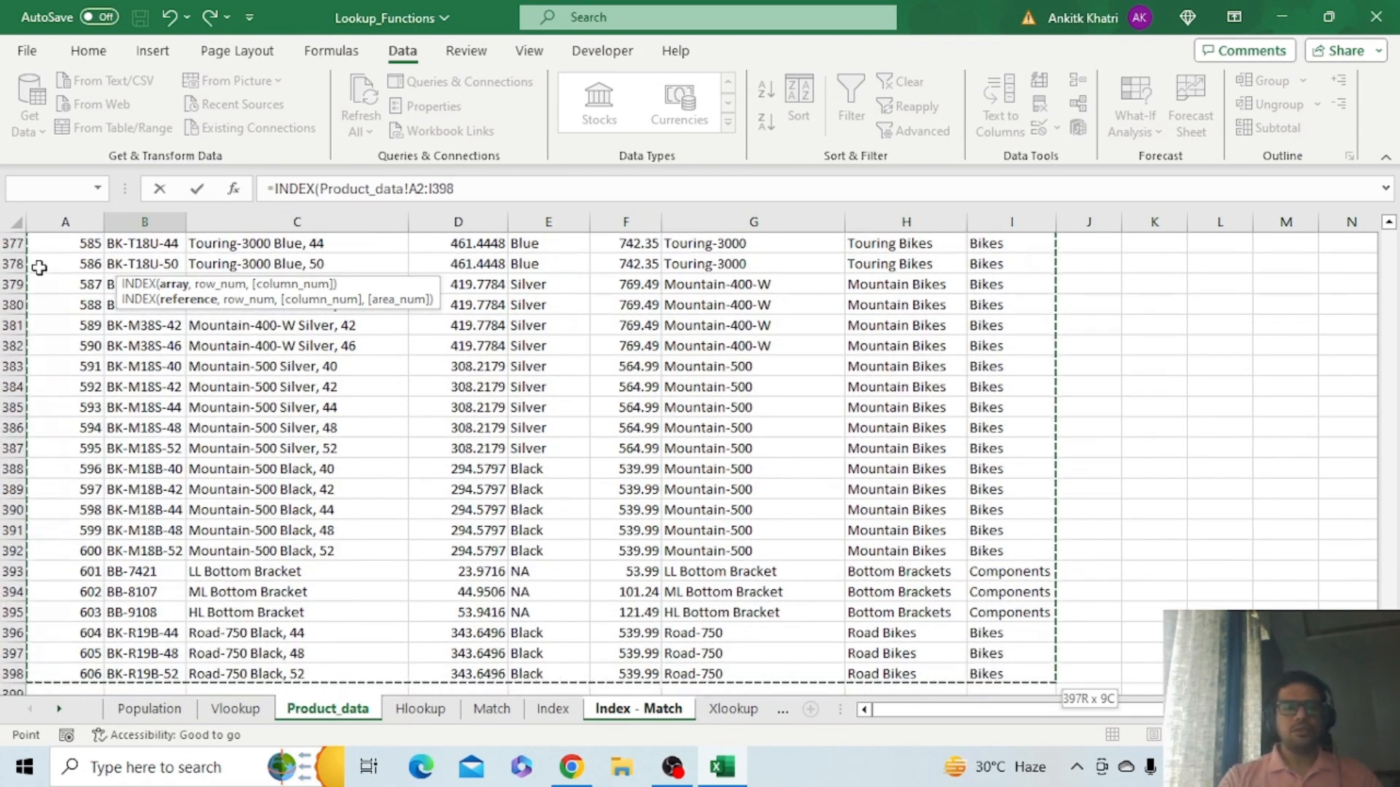
key(F4)
text(,)
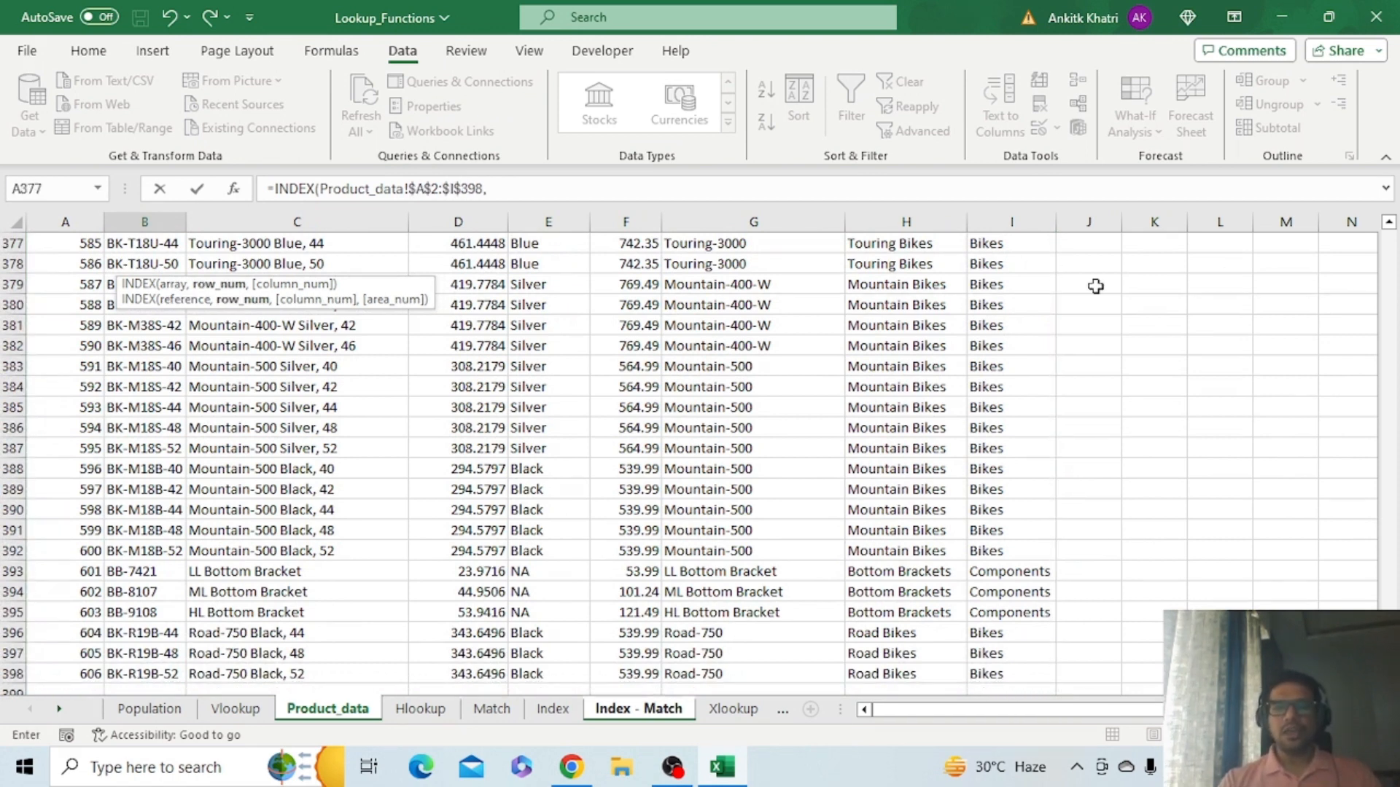
Nest a MATCH function as the INDEX row number, with A2 of the Index - Match sheet as its lookup value
drag(1389, 657, 1389, 242)
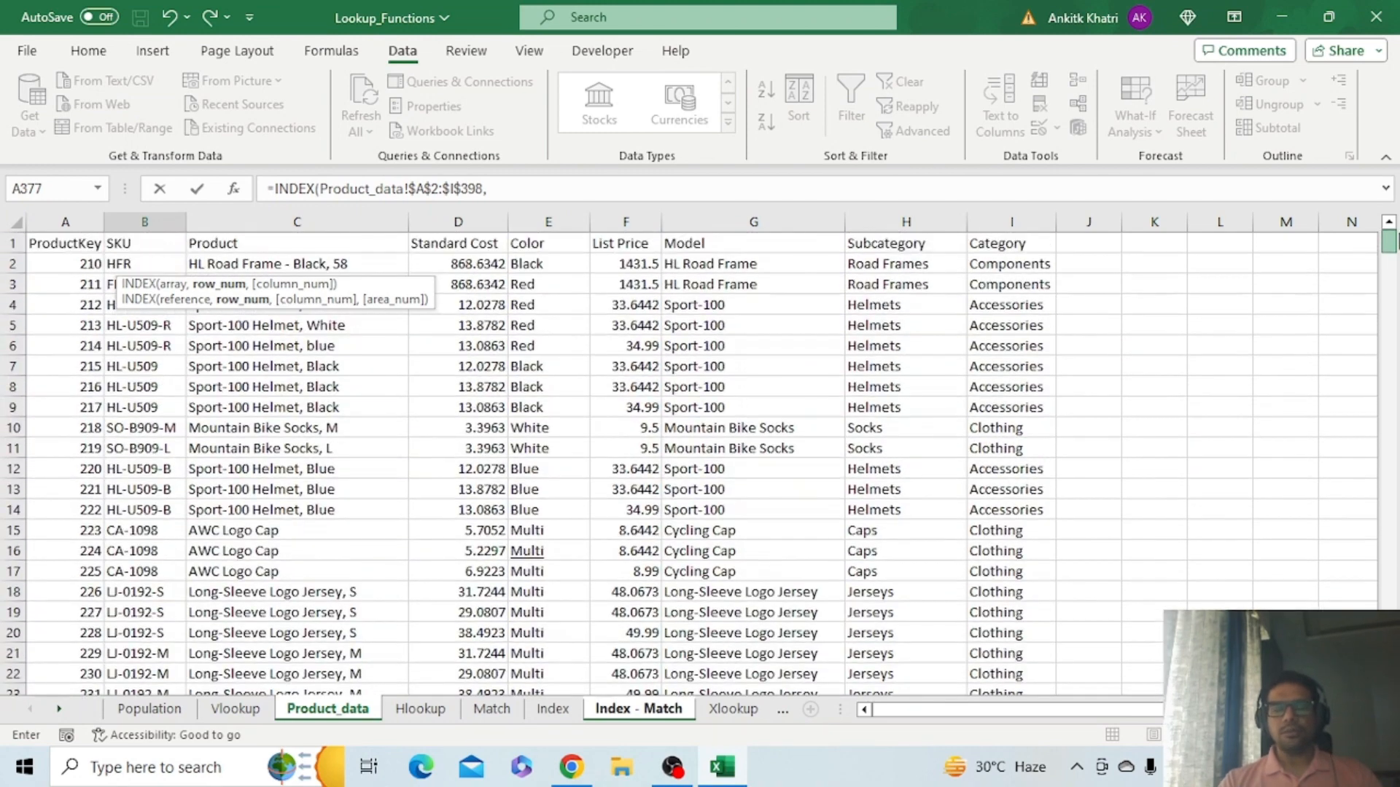
click(525, 191)
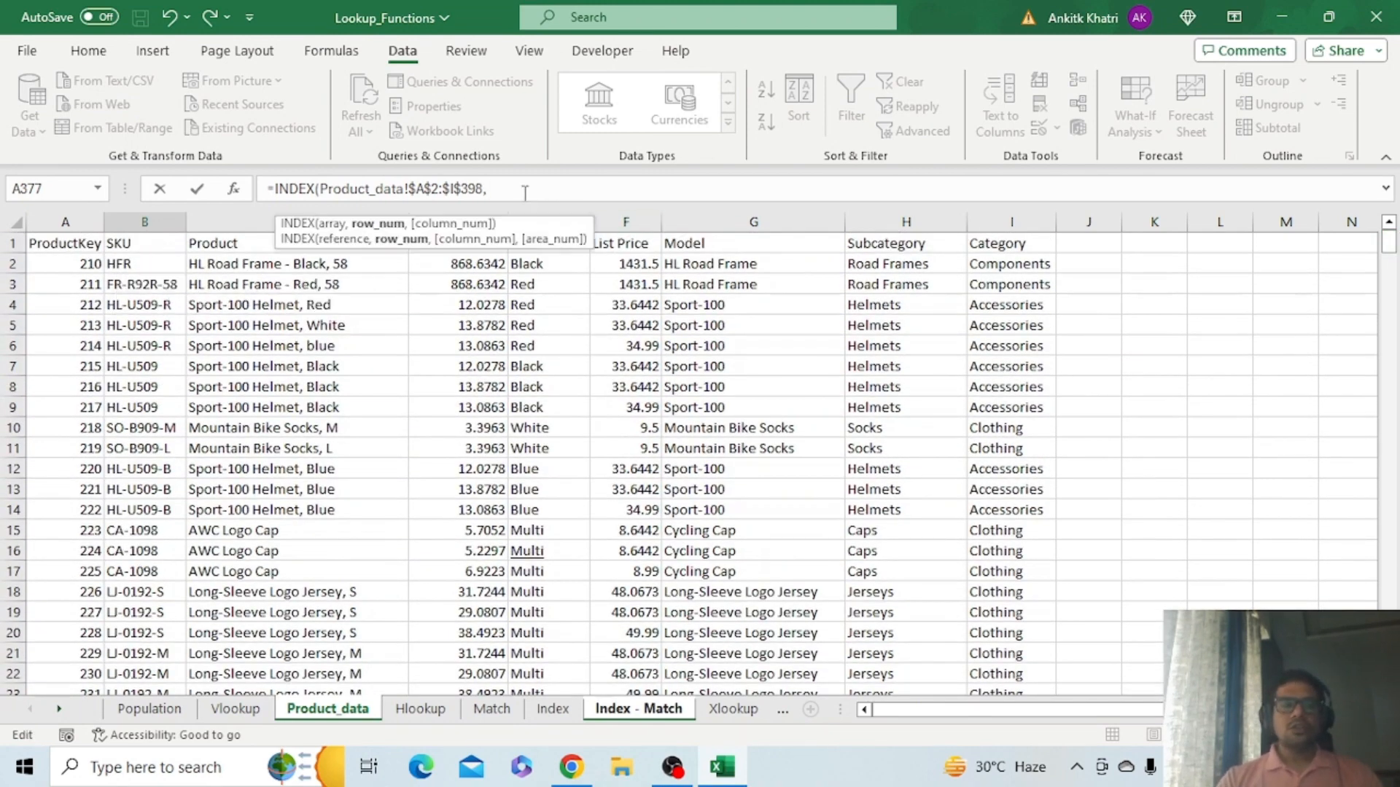
text(mat)
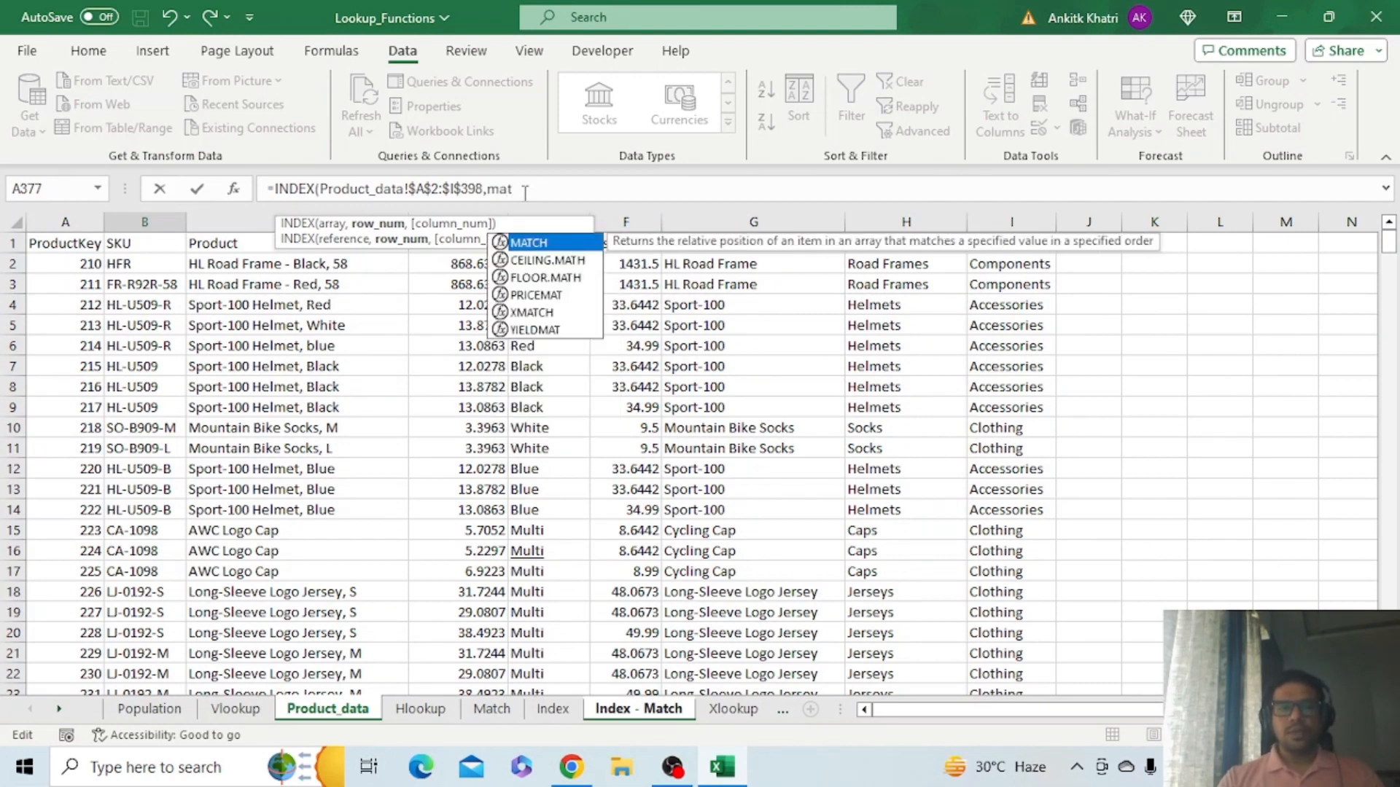
key(Tab)
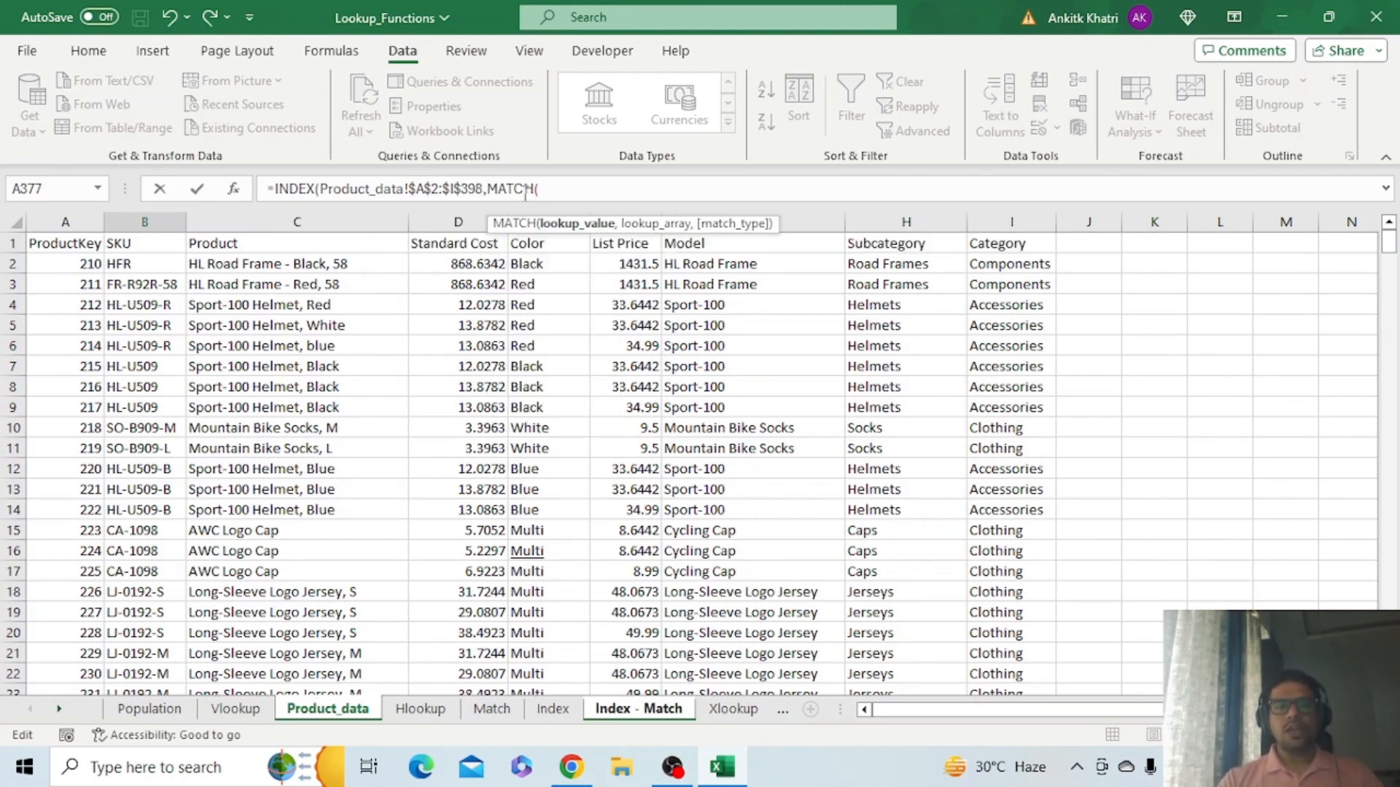
click(629, 712)
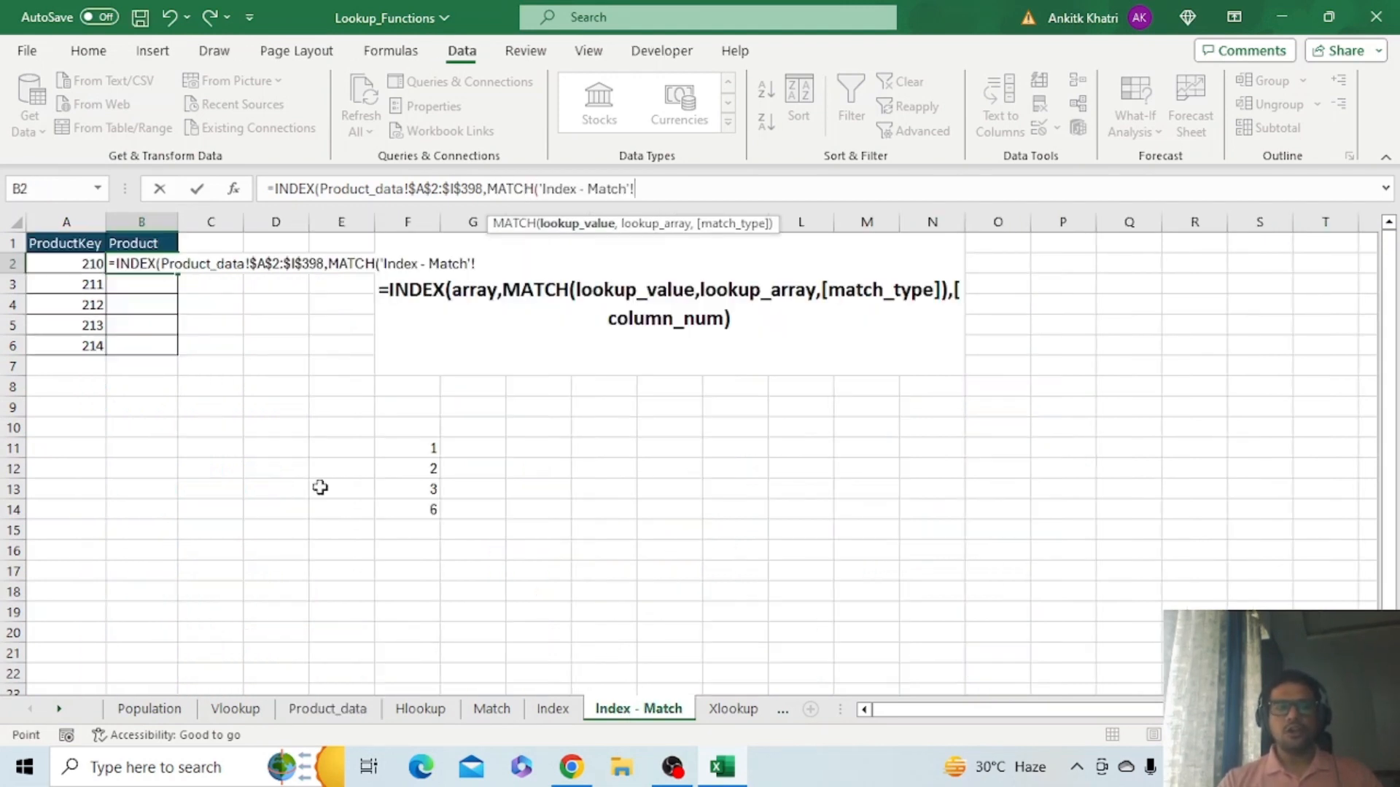
click(66, 262)
text(,)
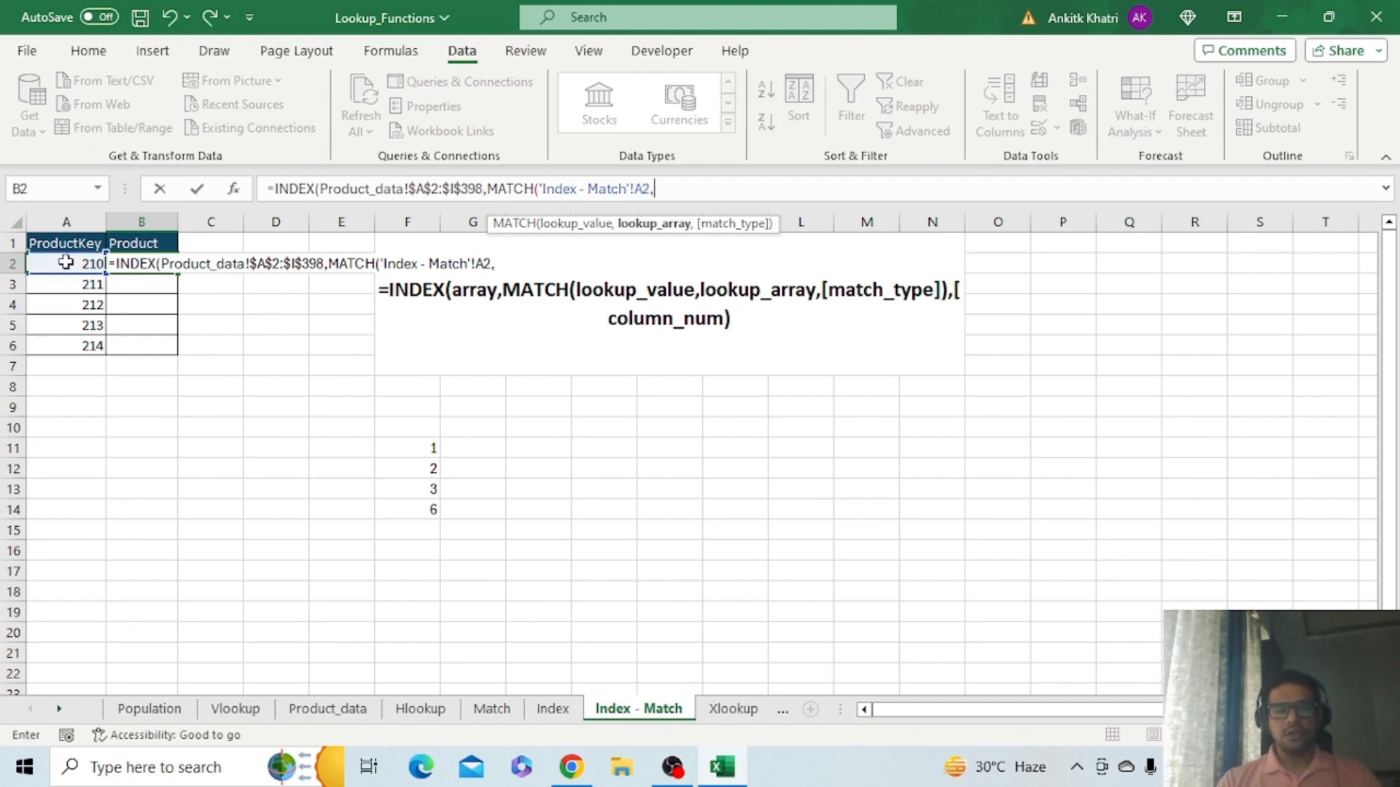
Complete the row MATCH with the absolute lookup array Product_data!$A$2:$A$398 and exact match type 0
click(328, 709)
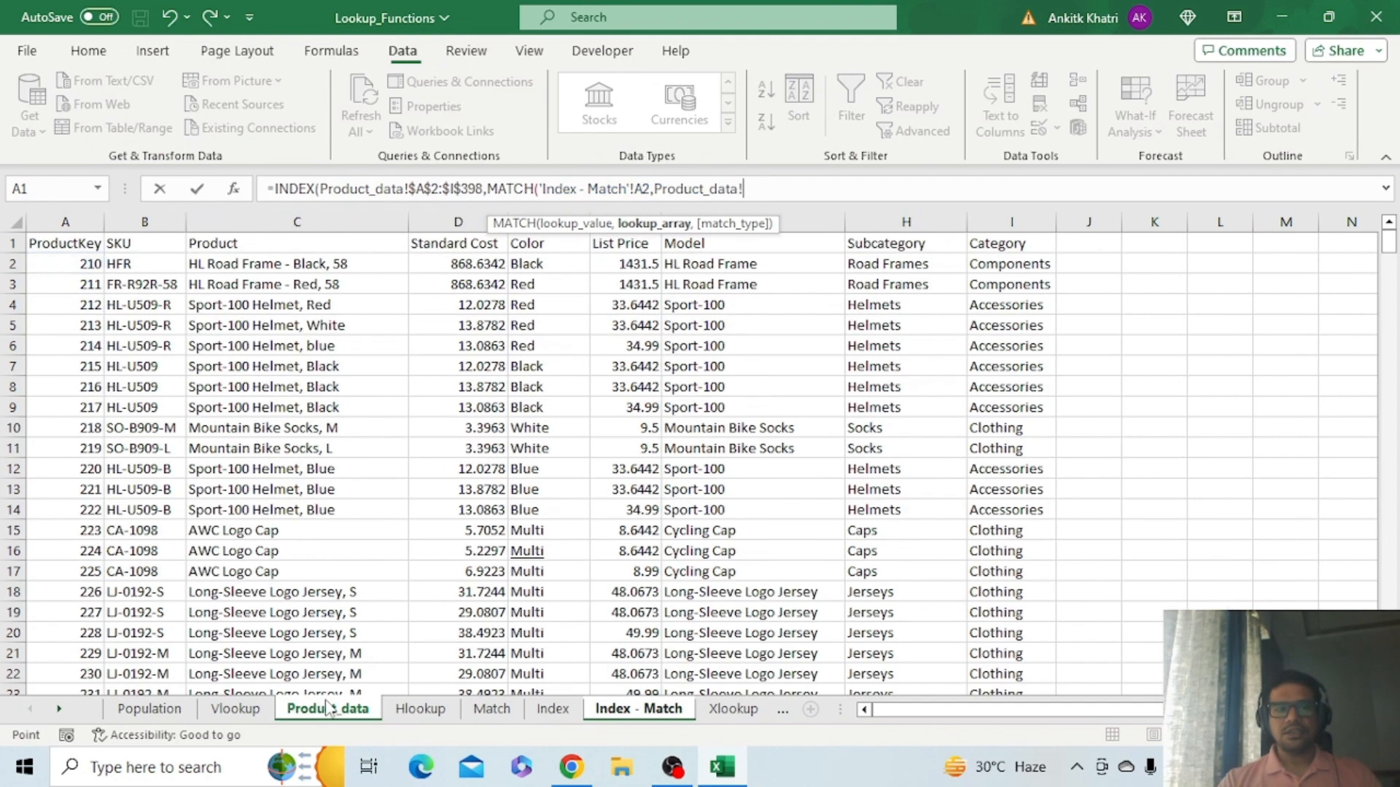
click(65, 264)
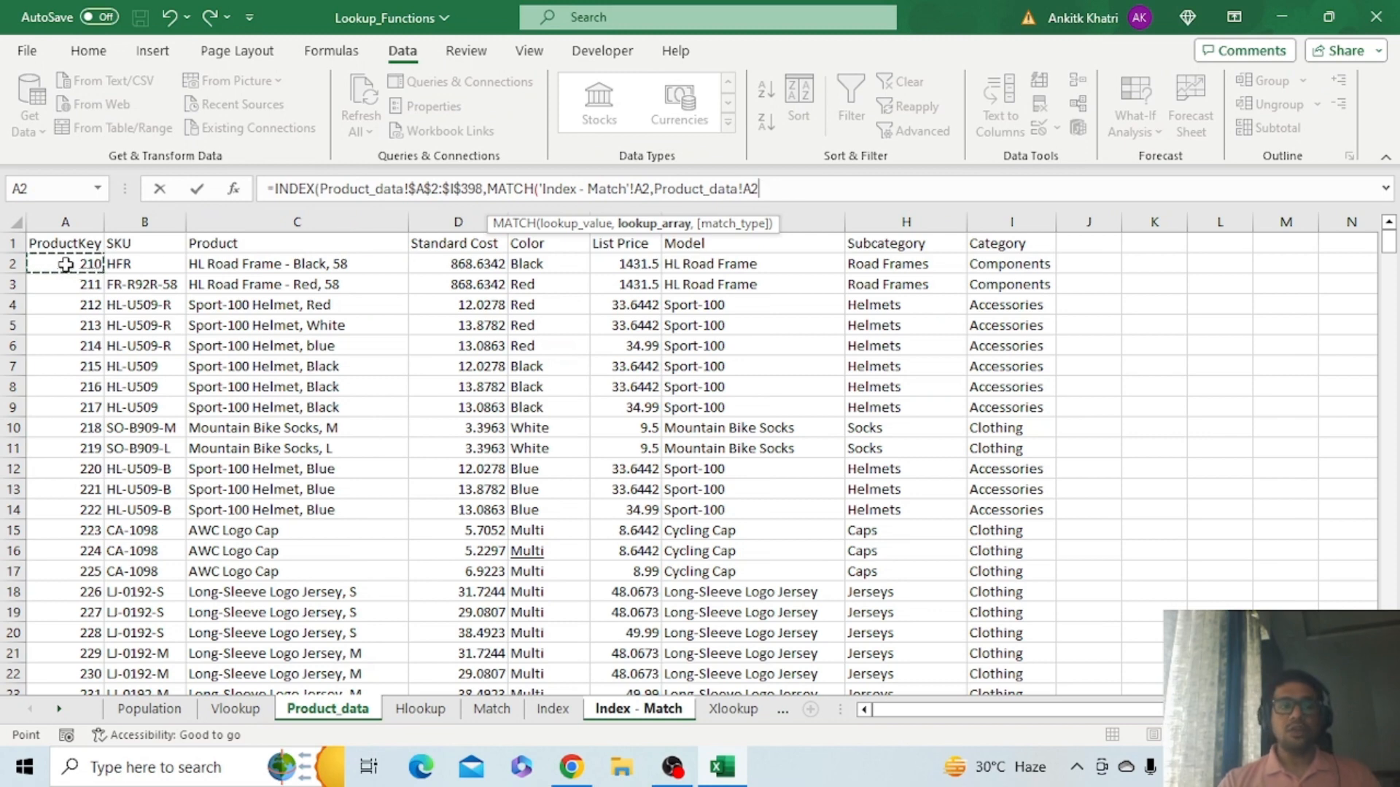
key(ctrl+shift+Down)
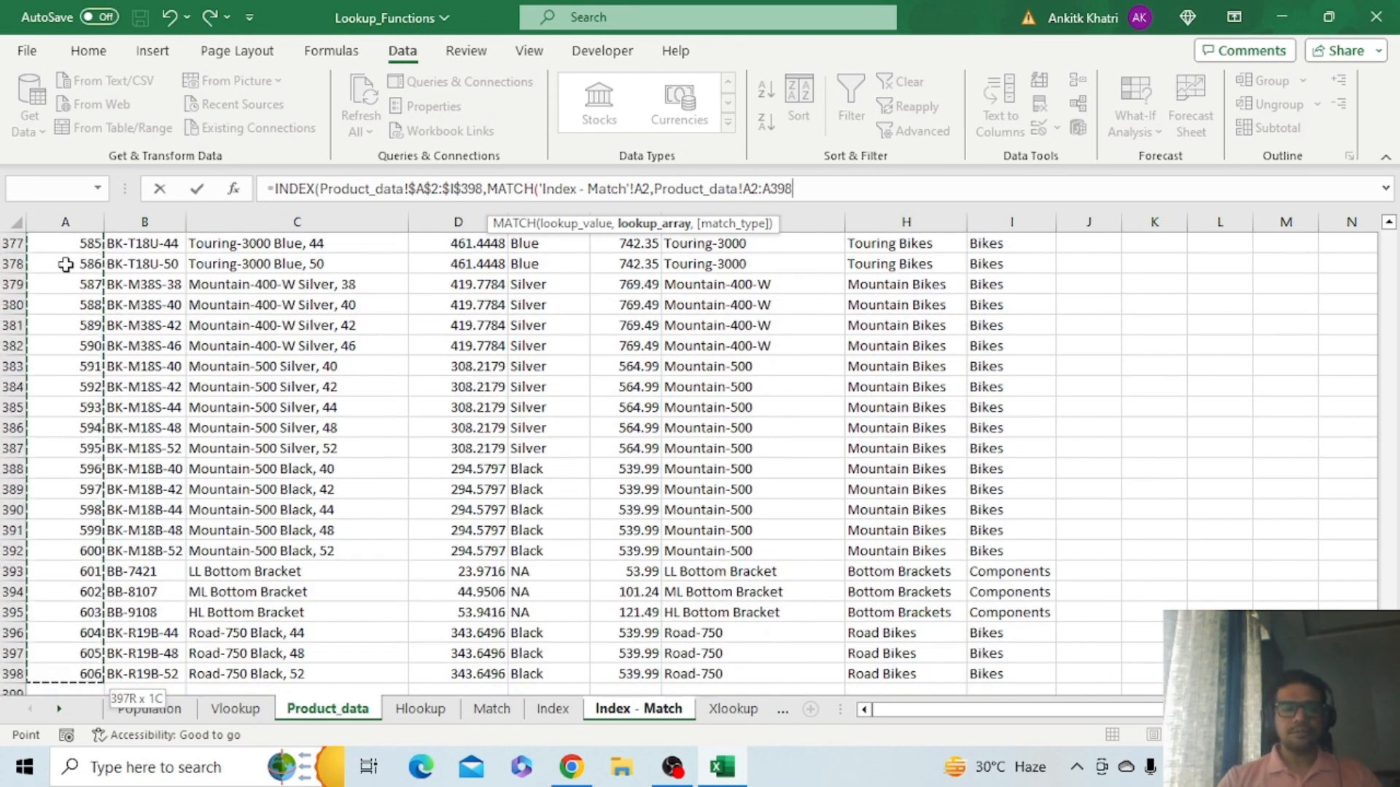
key(F4)
text(,)
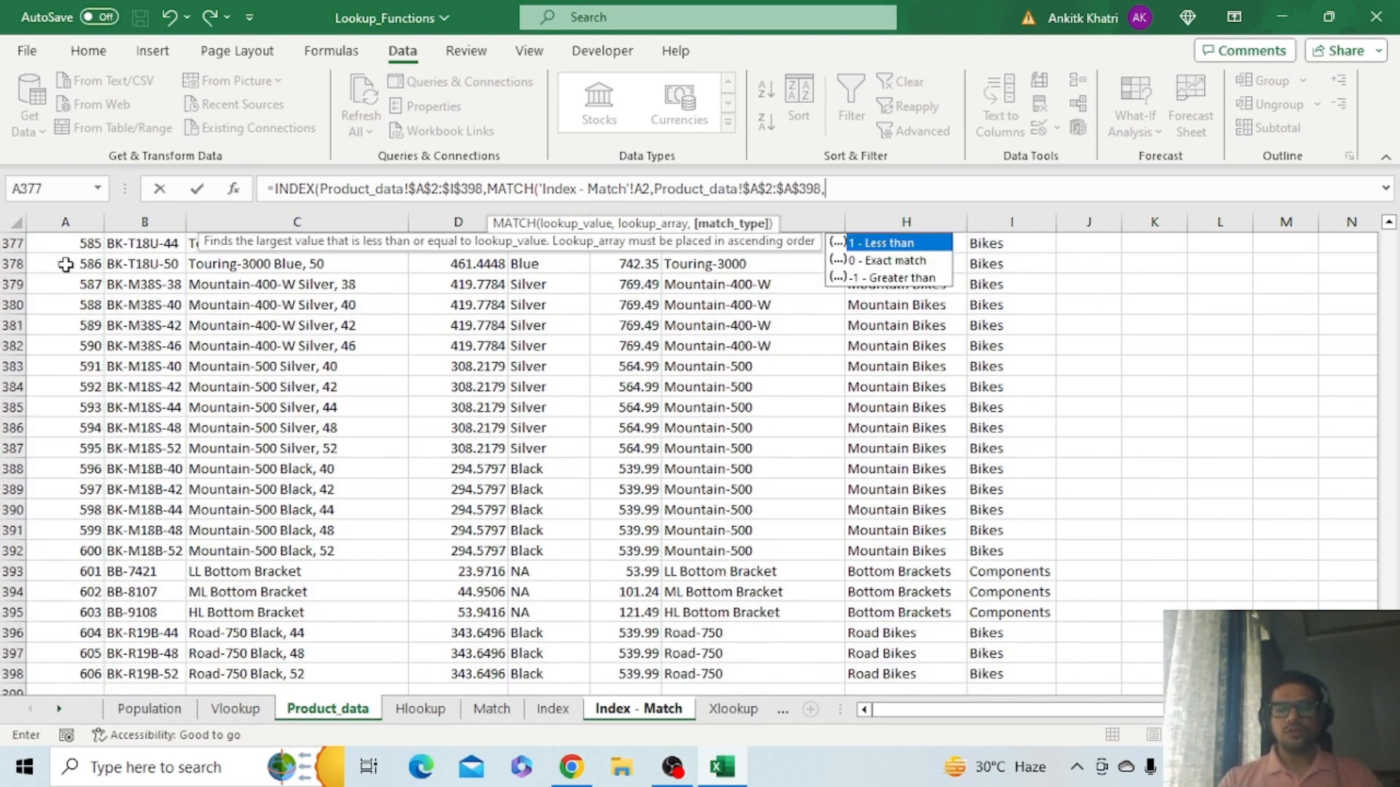
text(0))
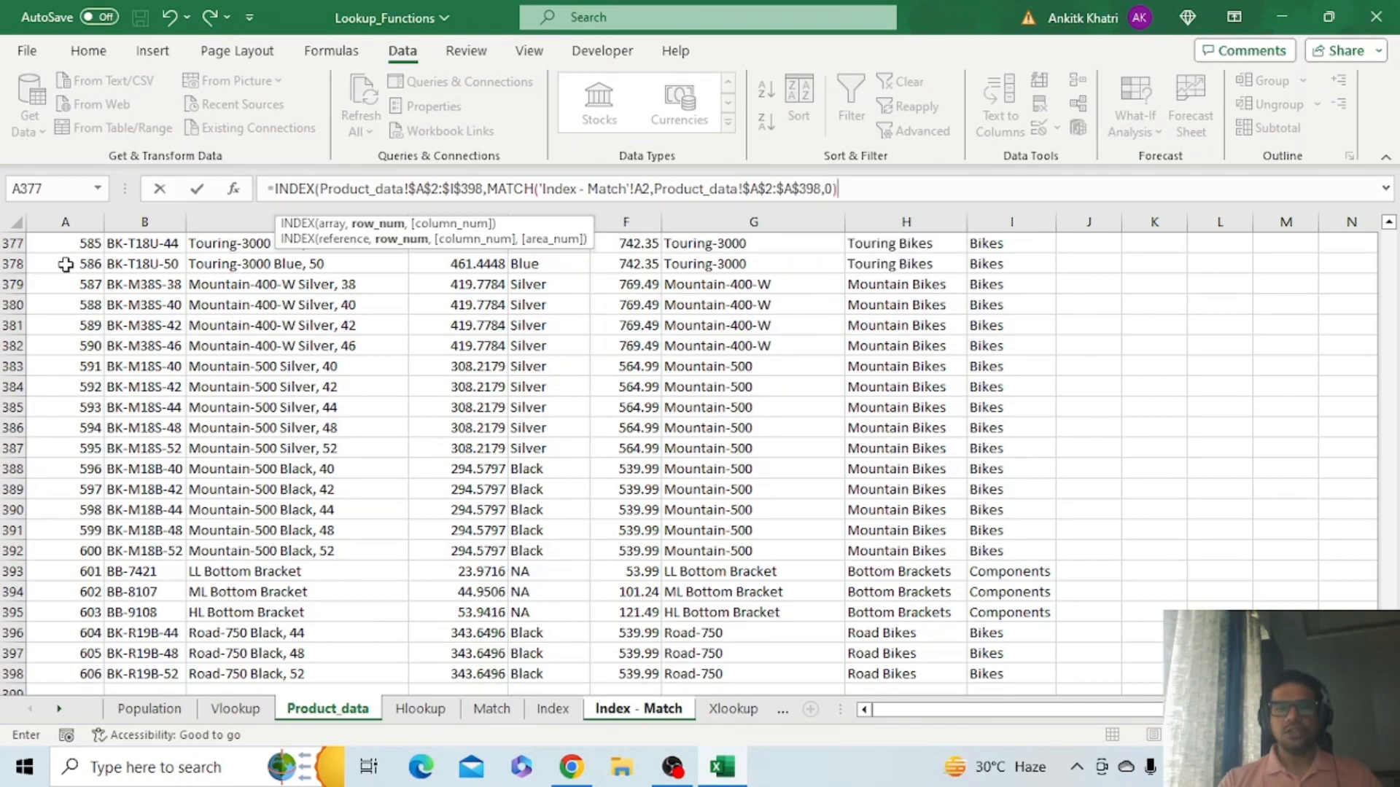
text(,)
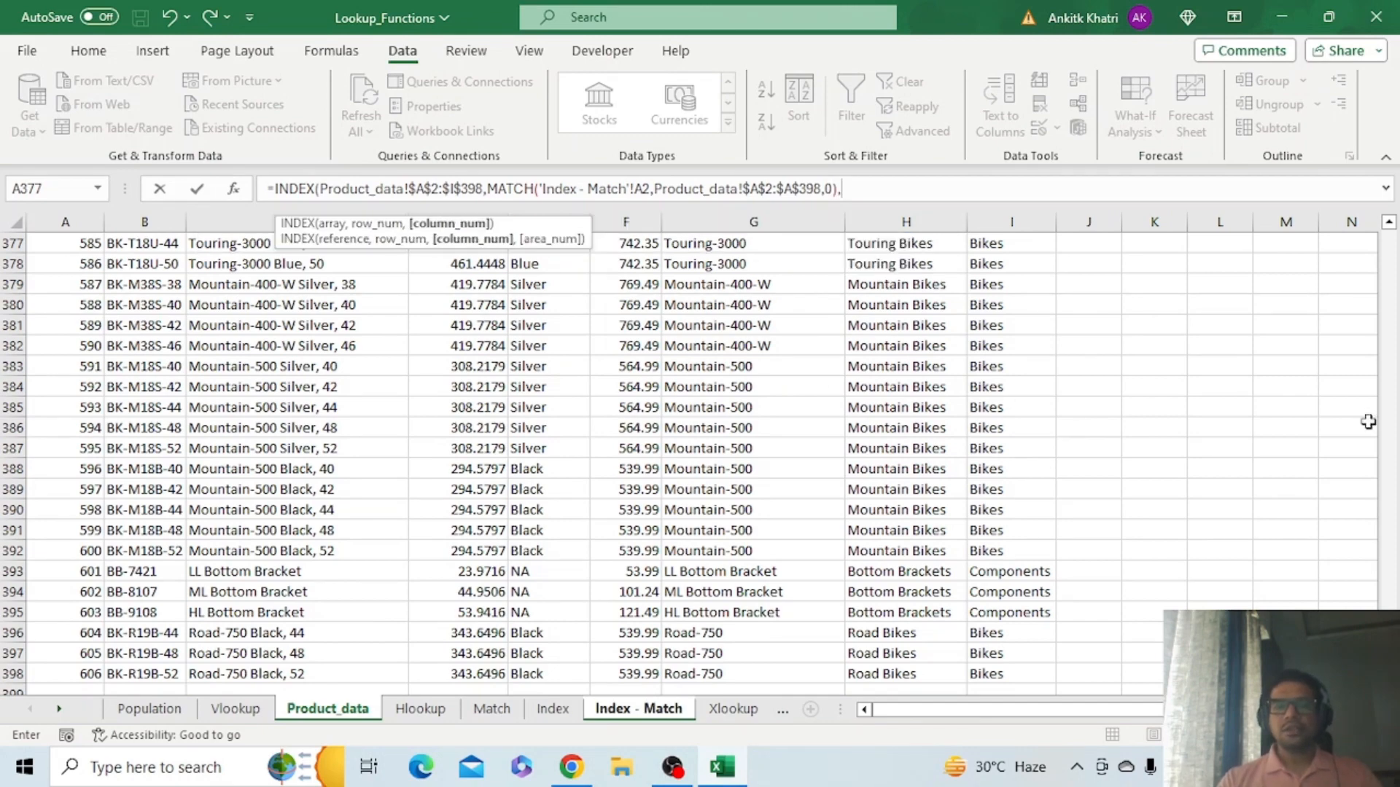
Add a second MATCH as the INDEX column number, with the text "Product" as its lookup value
drag(1390, 673, 1391, 237)
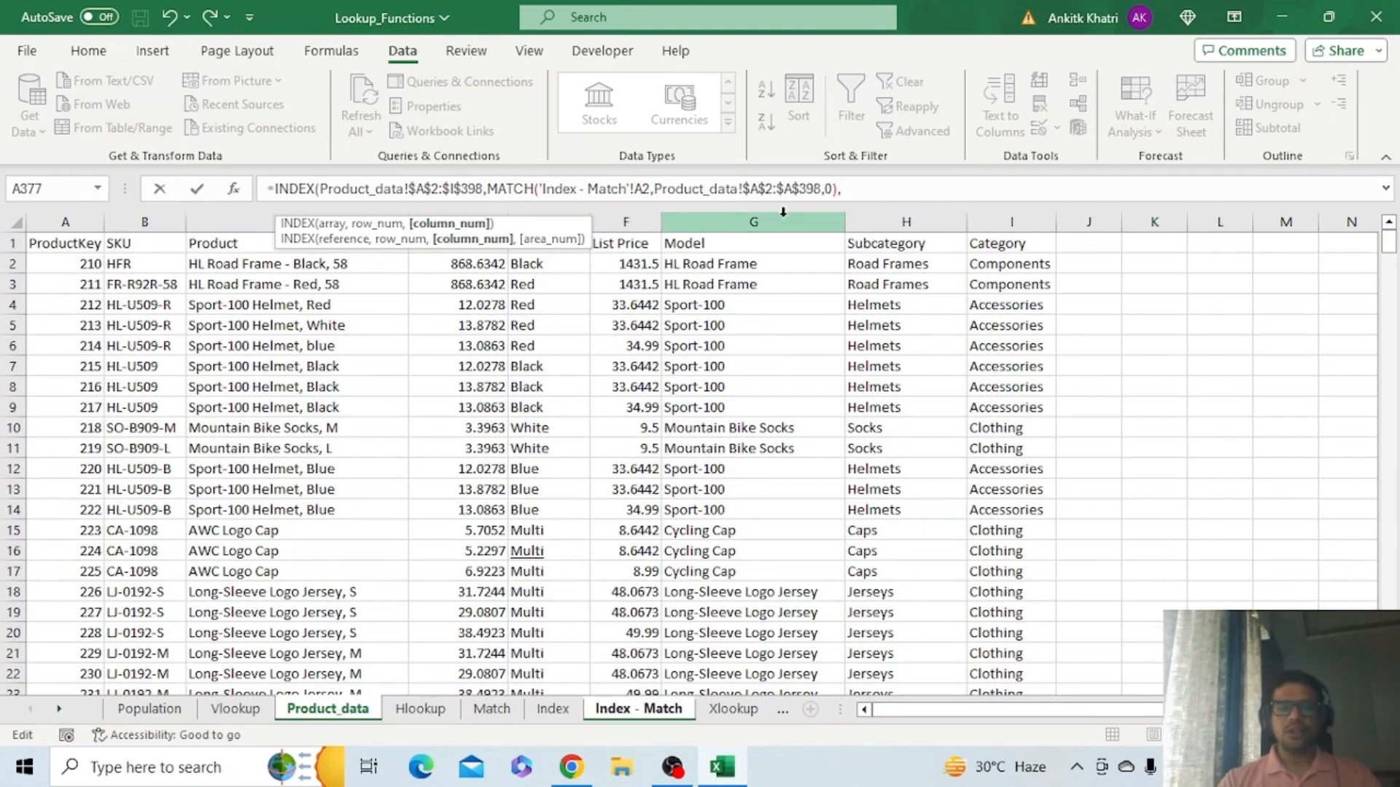
text(MATCH("Product)
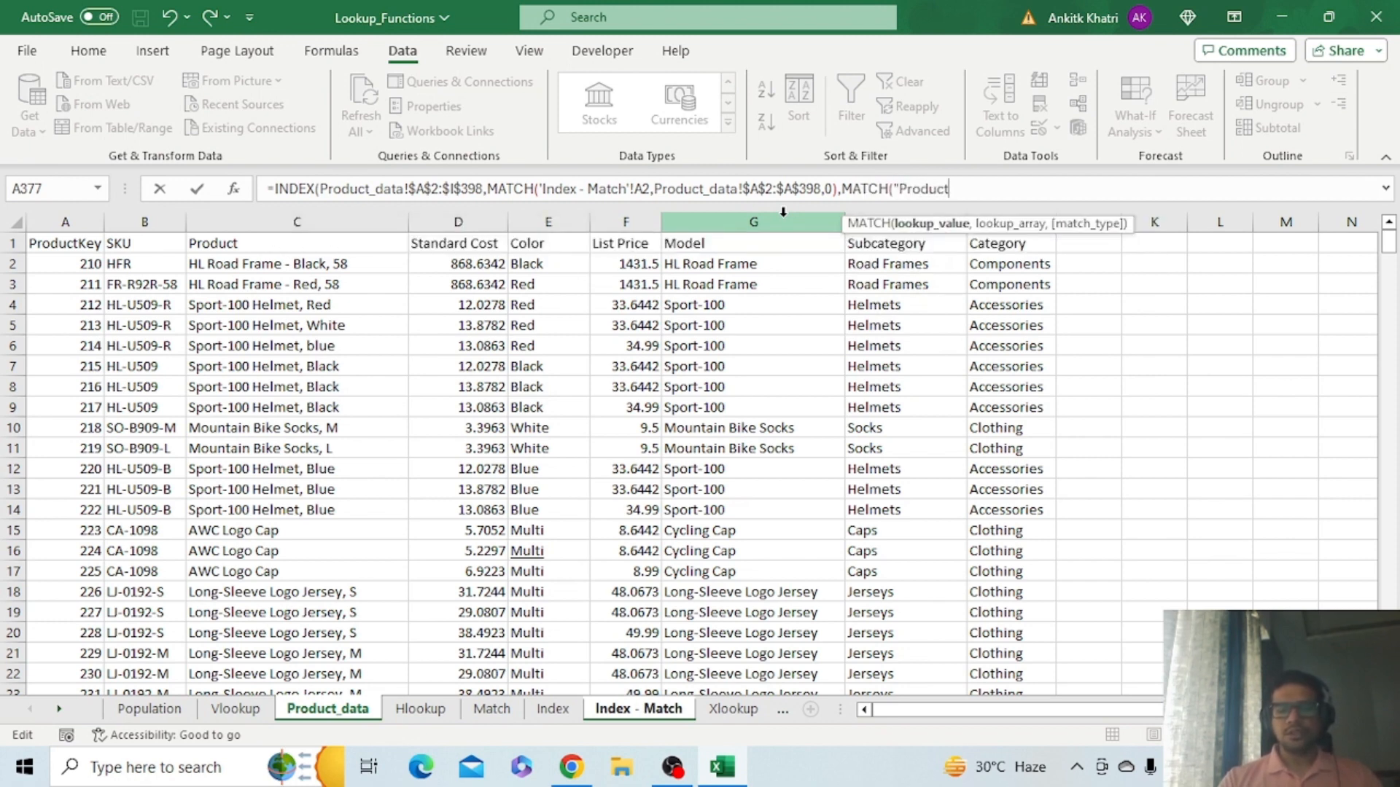
key(Return)
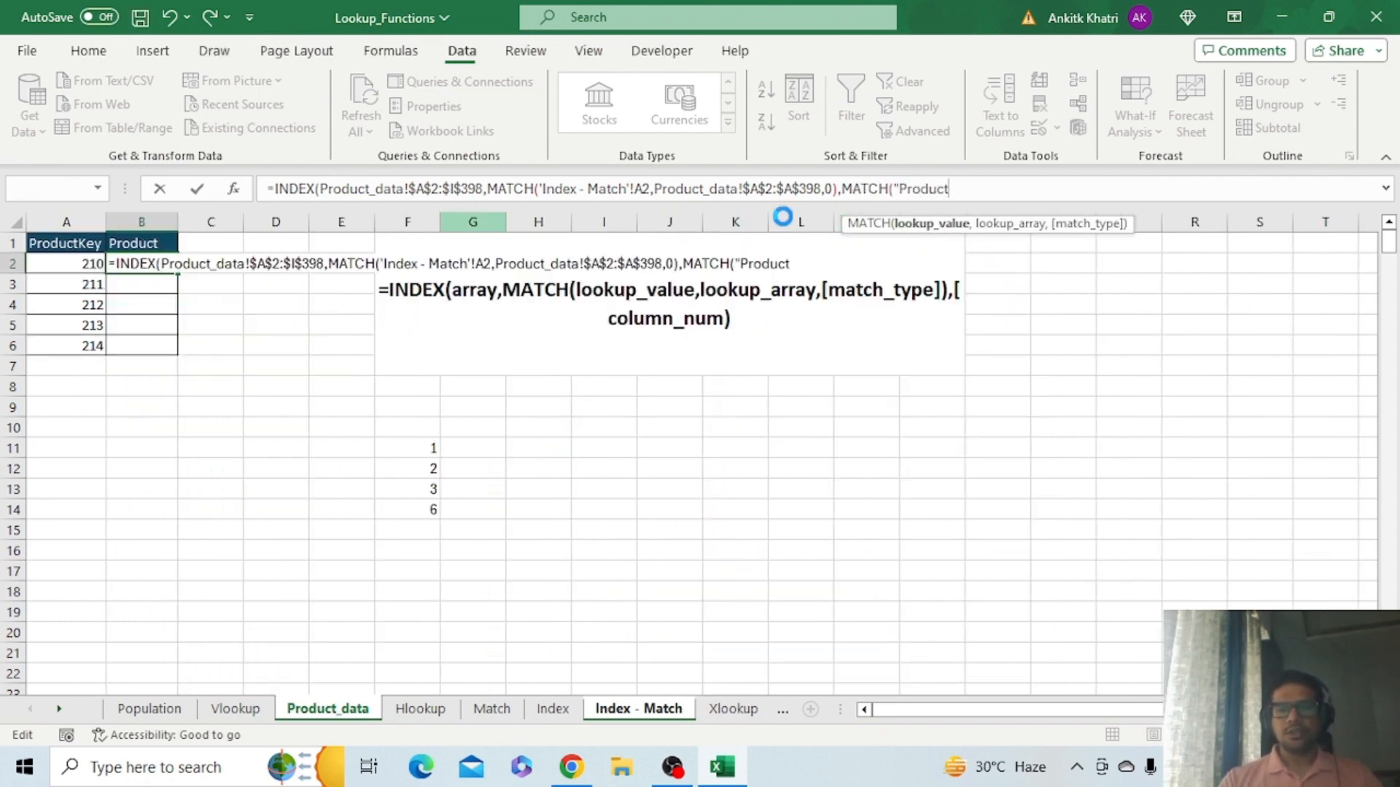
key(Return)
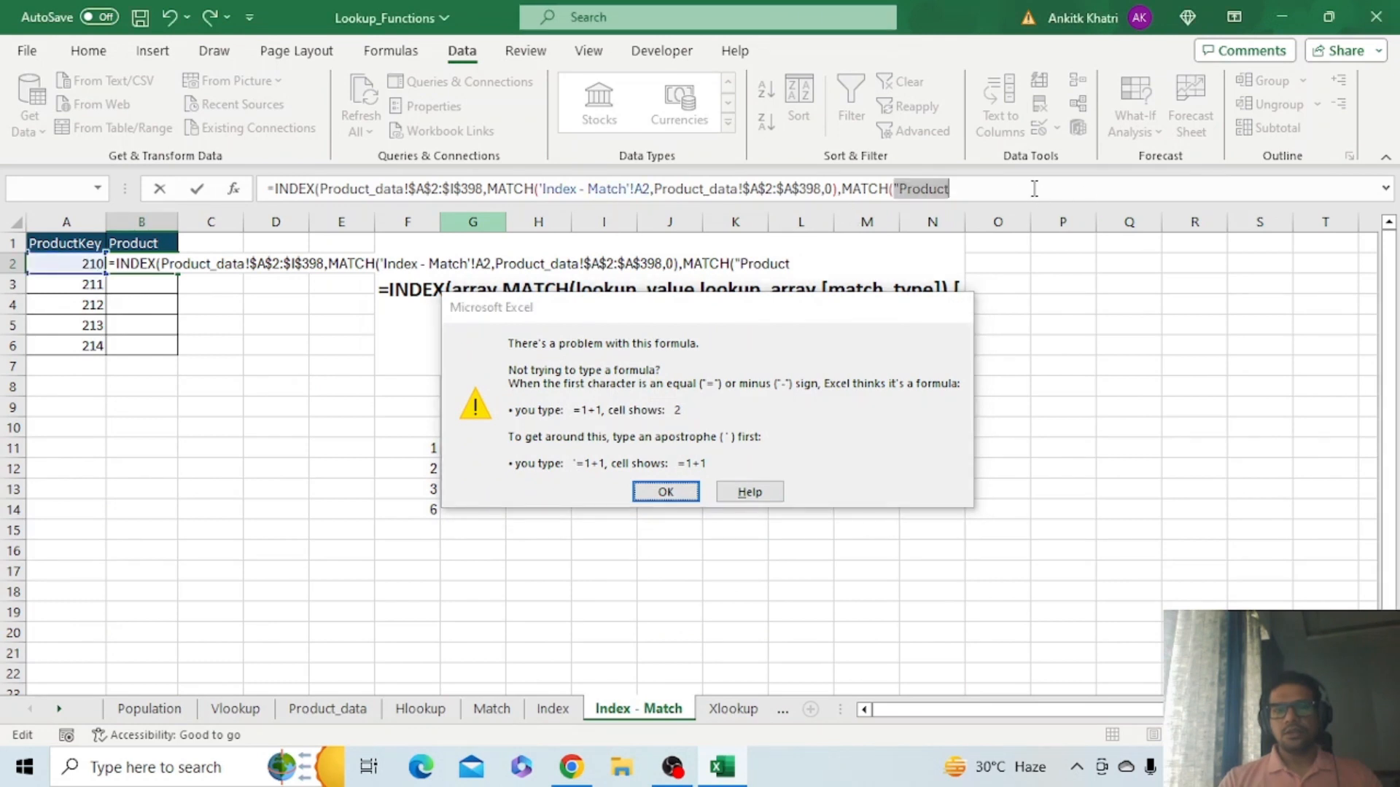
click(1033, 188)
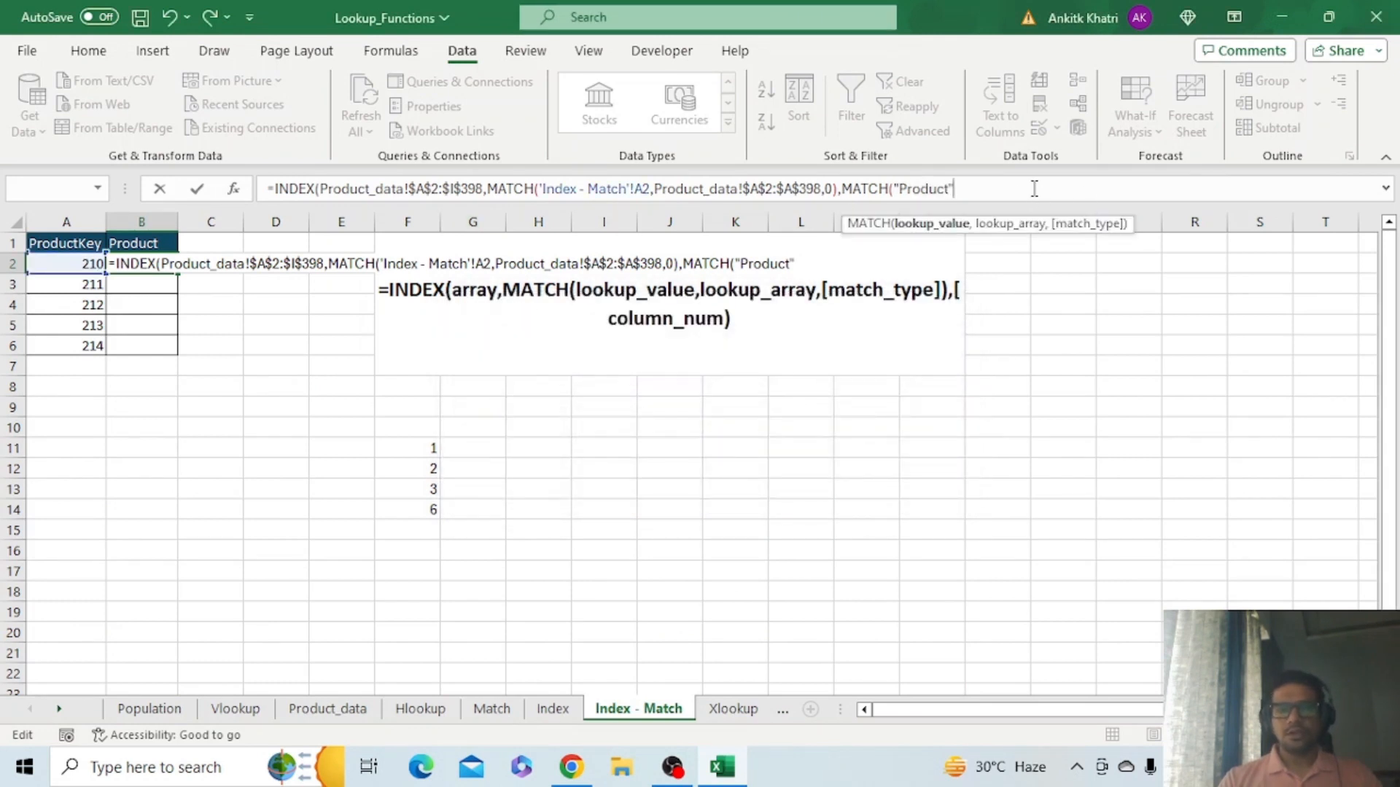
text(,)
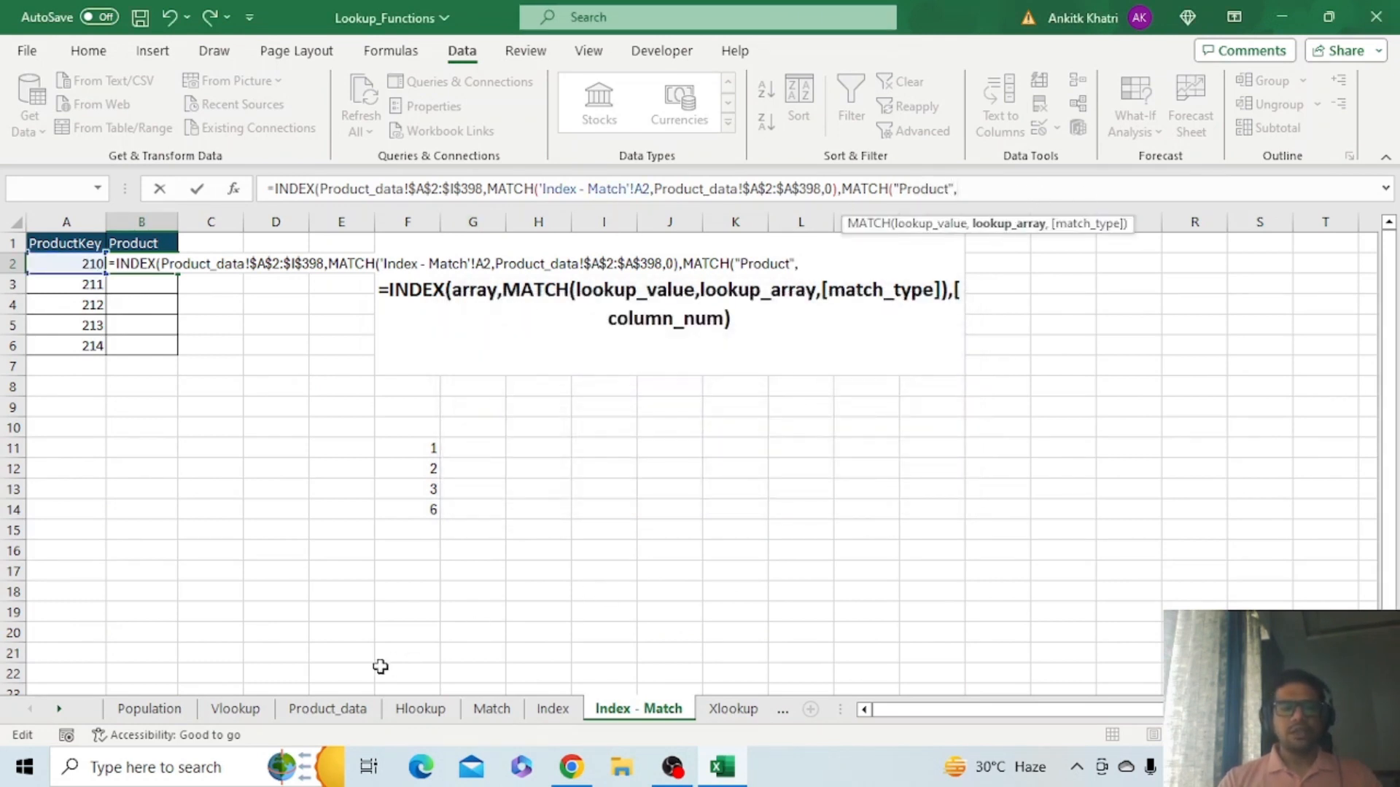
Complete the column MATCH with the absolute header range Product_data!$A$1:$I$1 and match type 0, and enter the formula
click(344, 711)
click(70, 241)
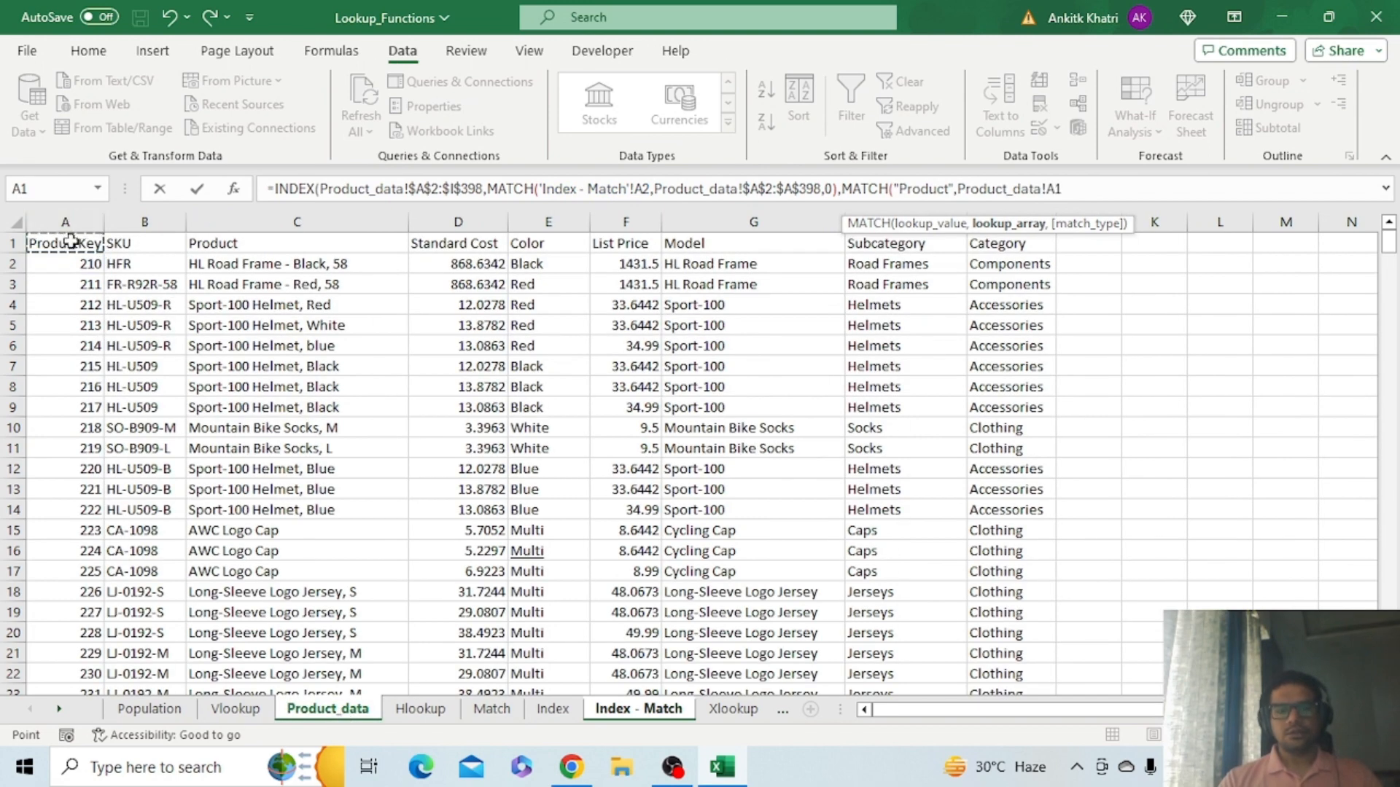
key(ctrl+shift+Right)
key(F4)
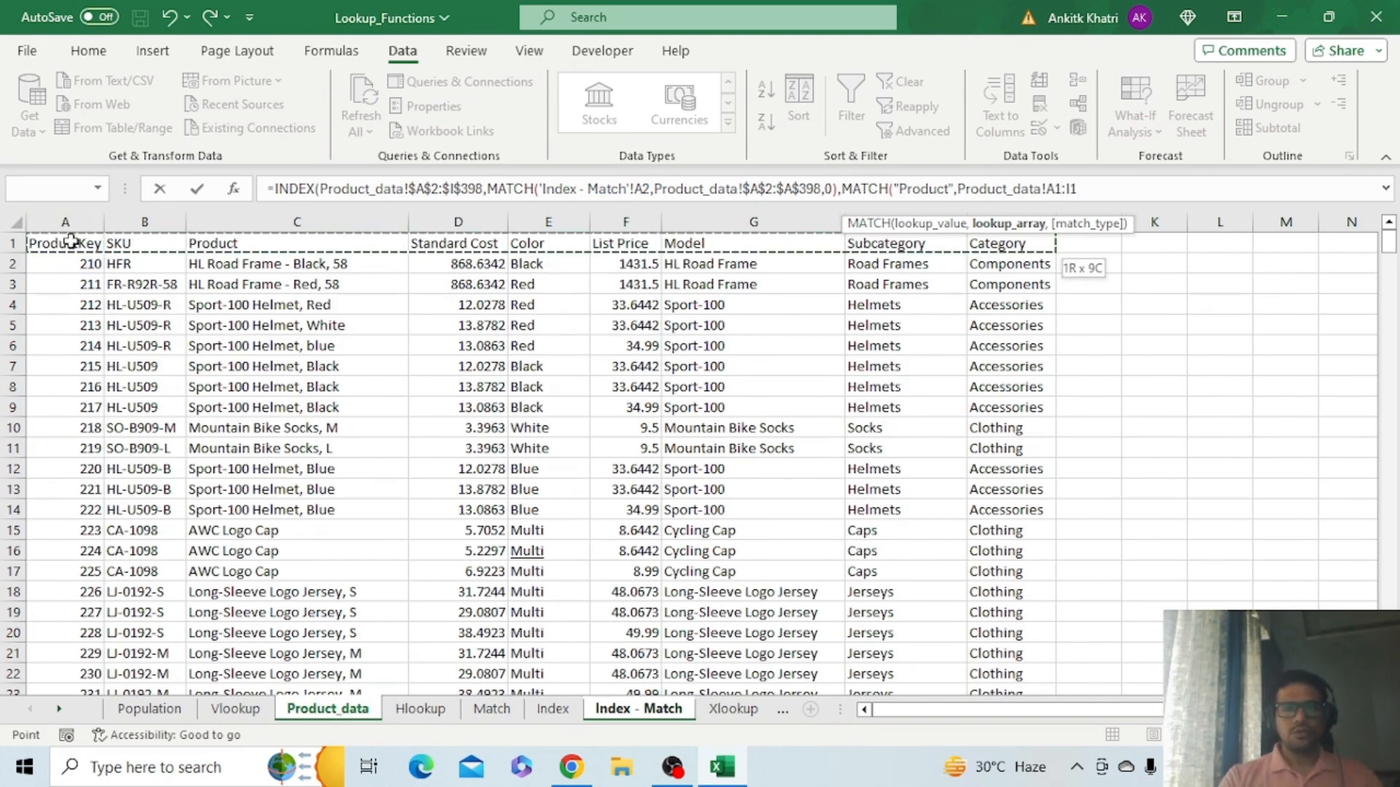
text(,0))
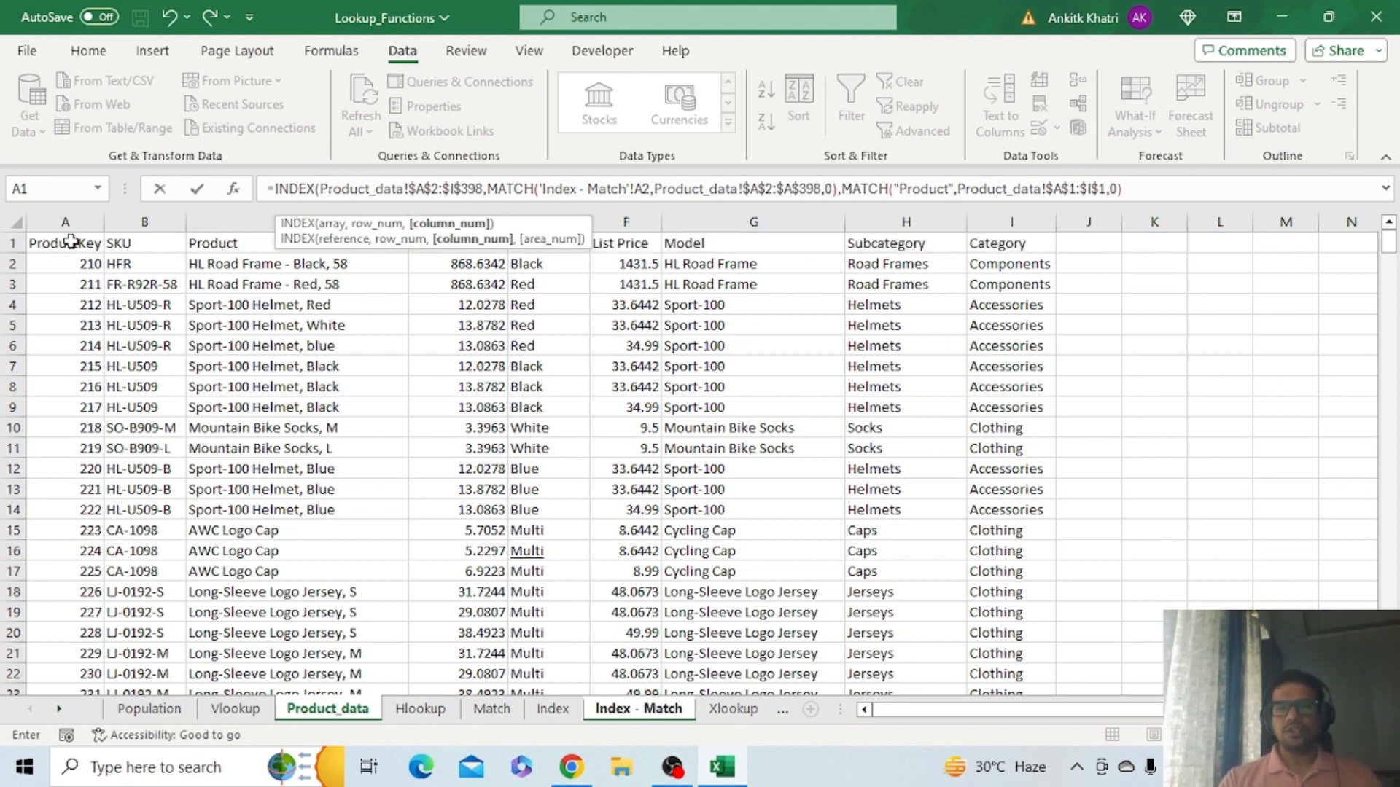
text())
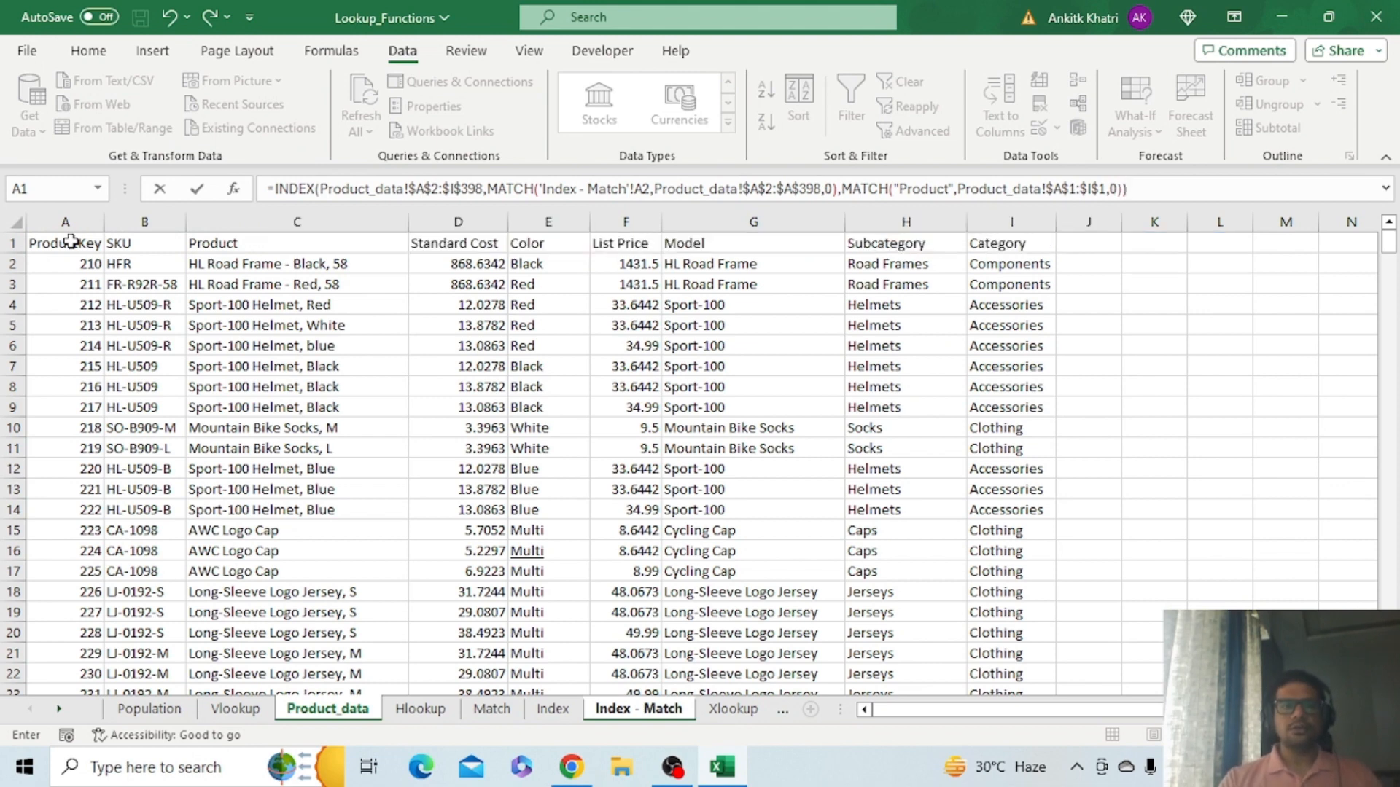
key(Return)
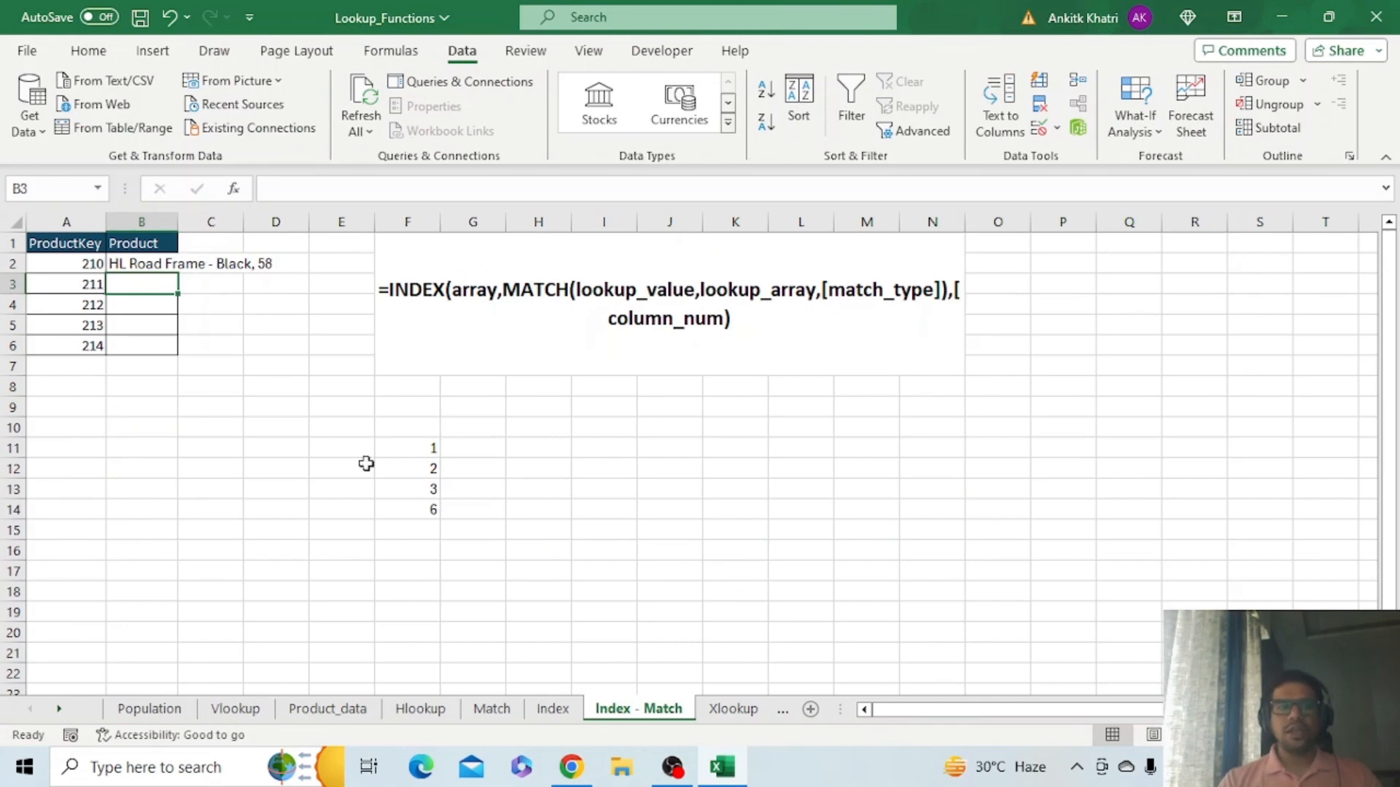
Check the first product name in Product_data, and fill the B2 formula on the Index - Match sheet down to B6
click(312, 713)
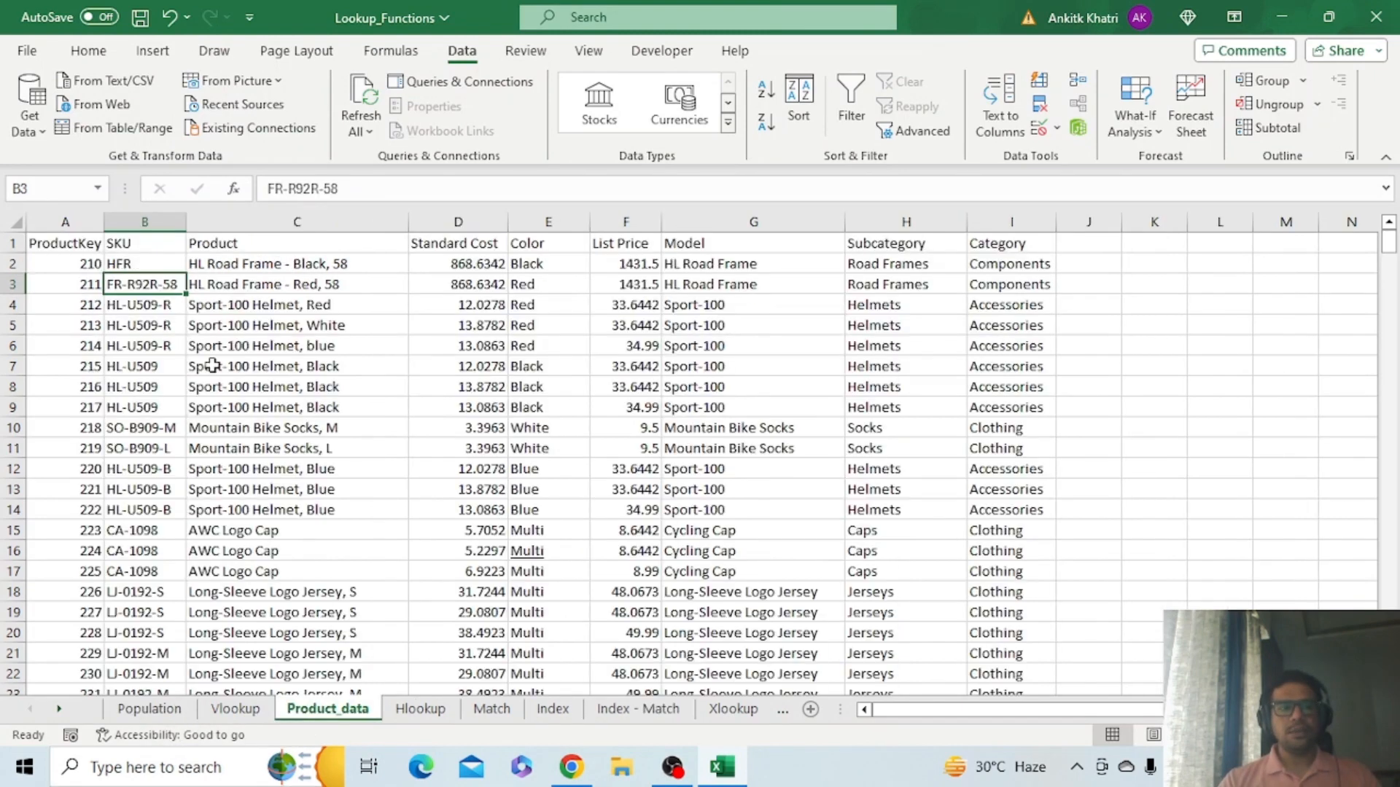
click(349, 267)
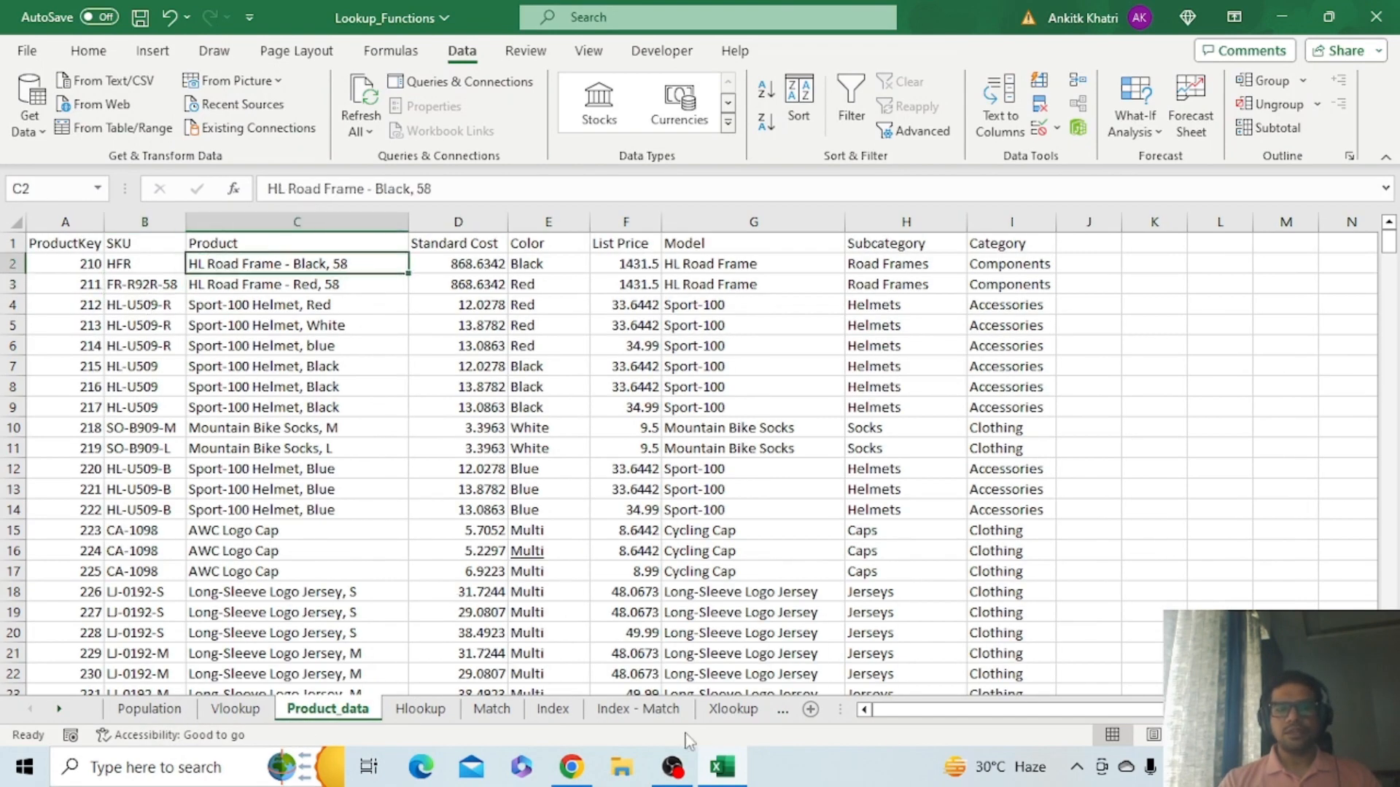
click(659, 712)
click(173, 267)
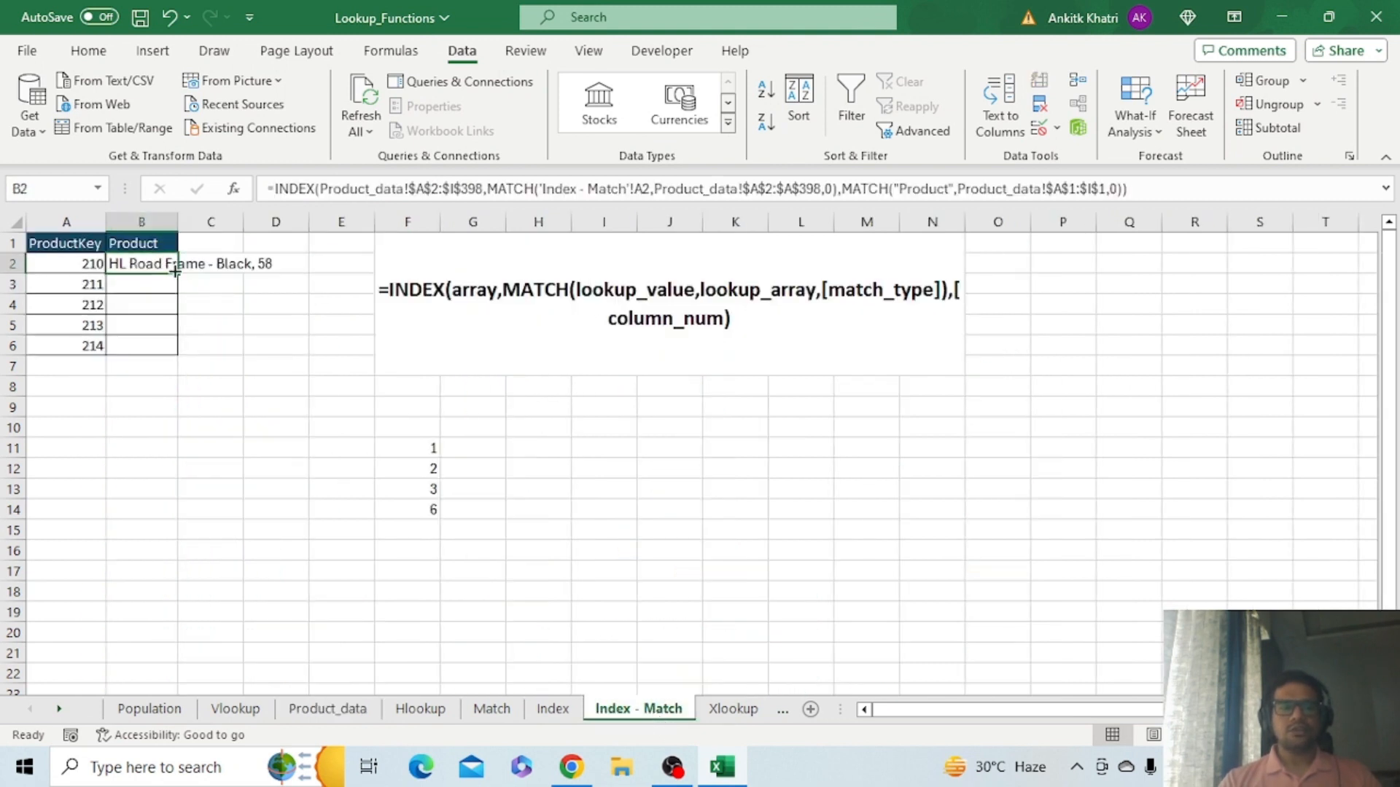
drag(175, 270, 153, 351)
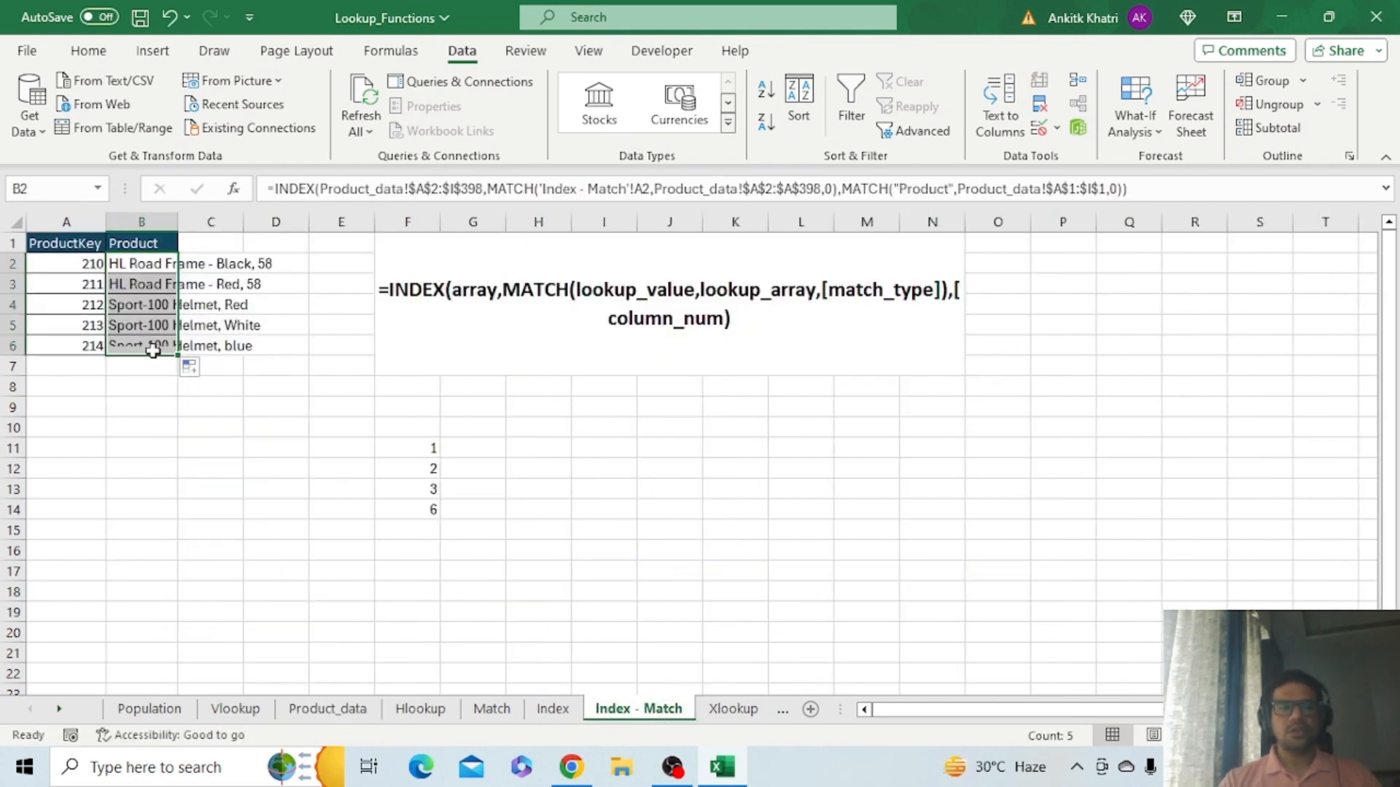
Compare the product returned for key 214 with its entry in the Product_data sheet
click(86, 349)
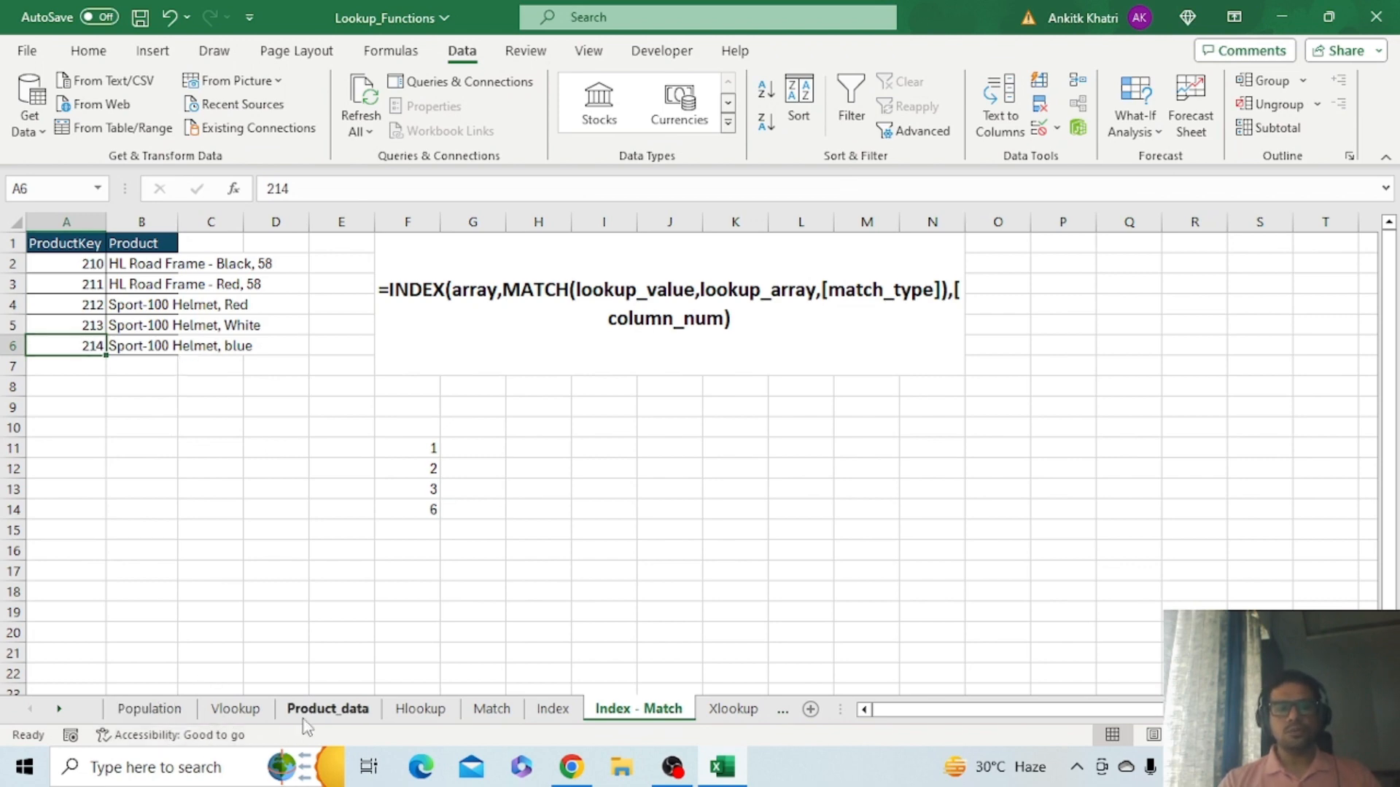
click(328, 709)
click(280, 347)
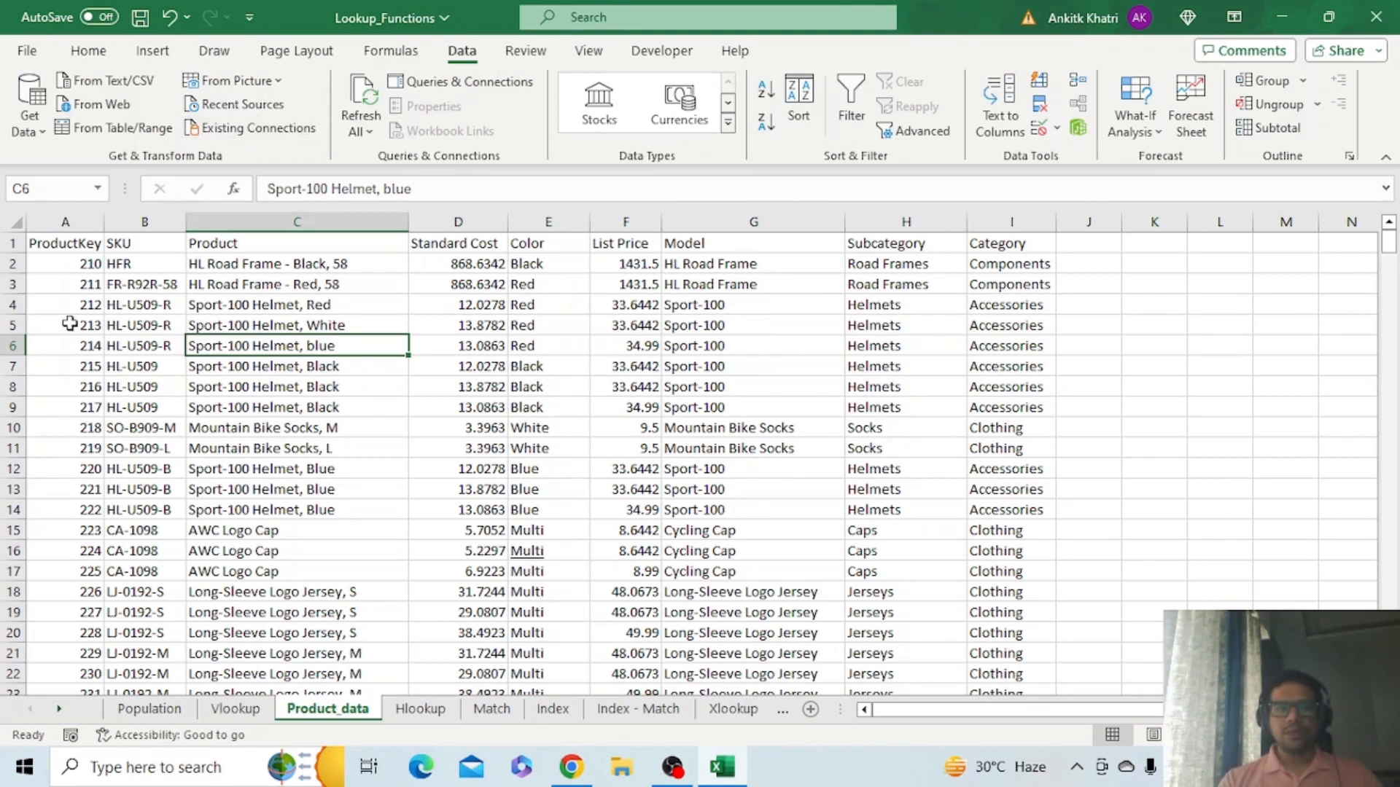
Copy the whole Product_data table, A1:I398, and add a new worksheet to receive it
click(60, 239)
key(ctrl+shift+Right)
key(ctrl+shift+Down)
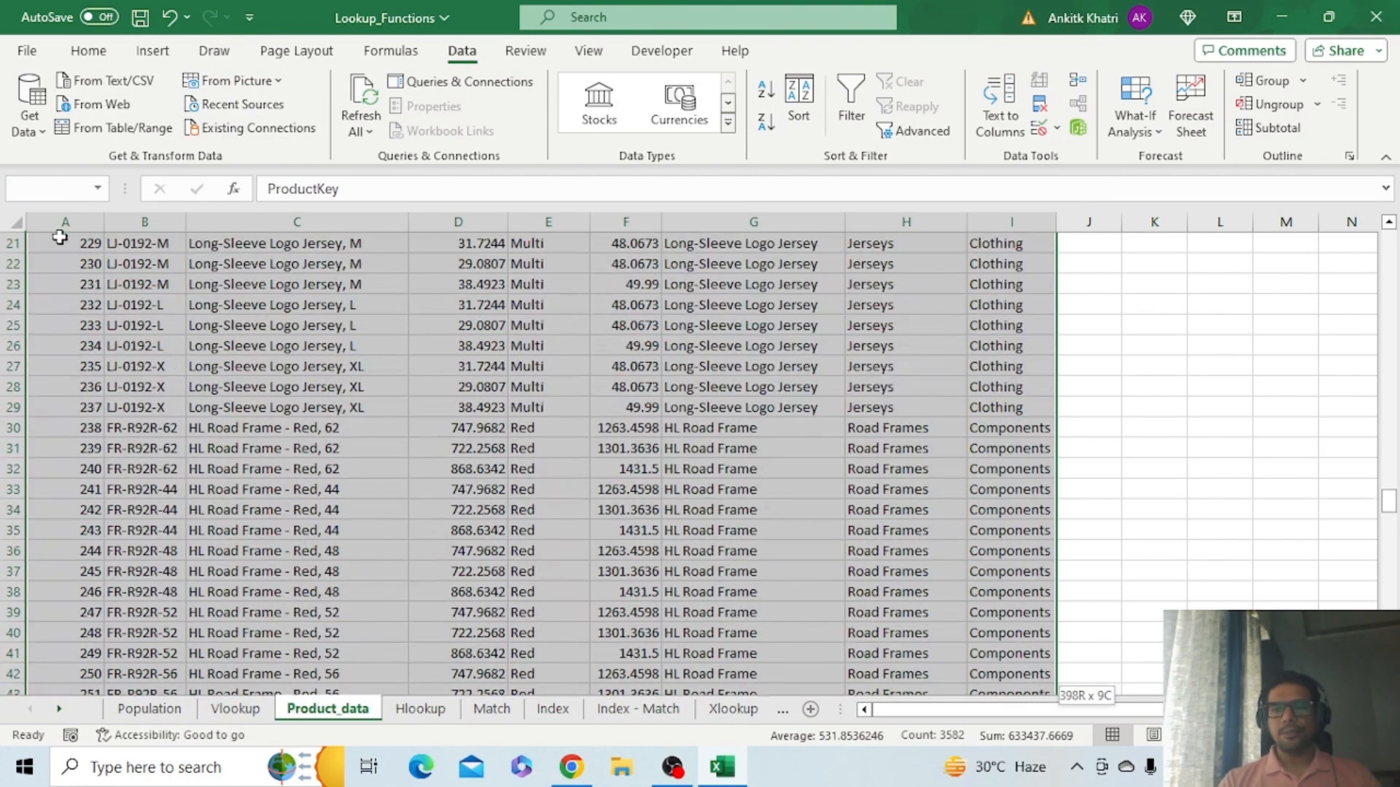
key(ctrl+c)
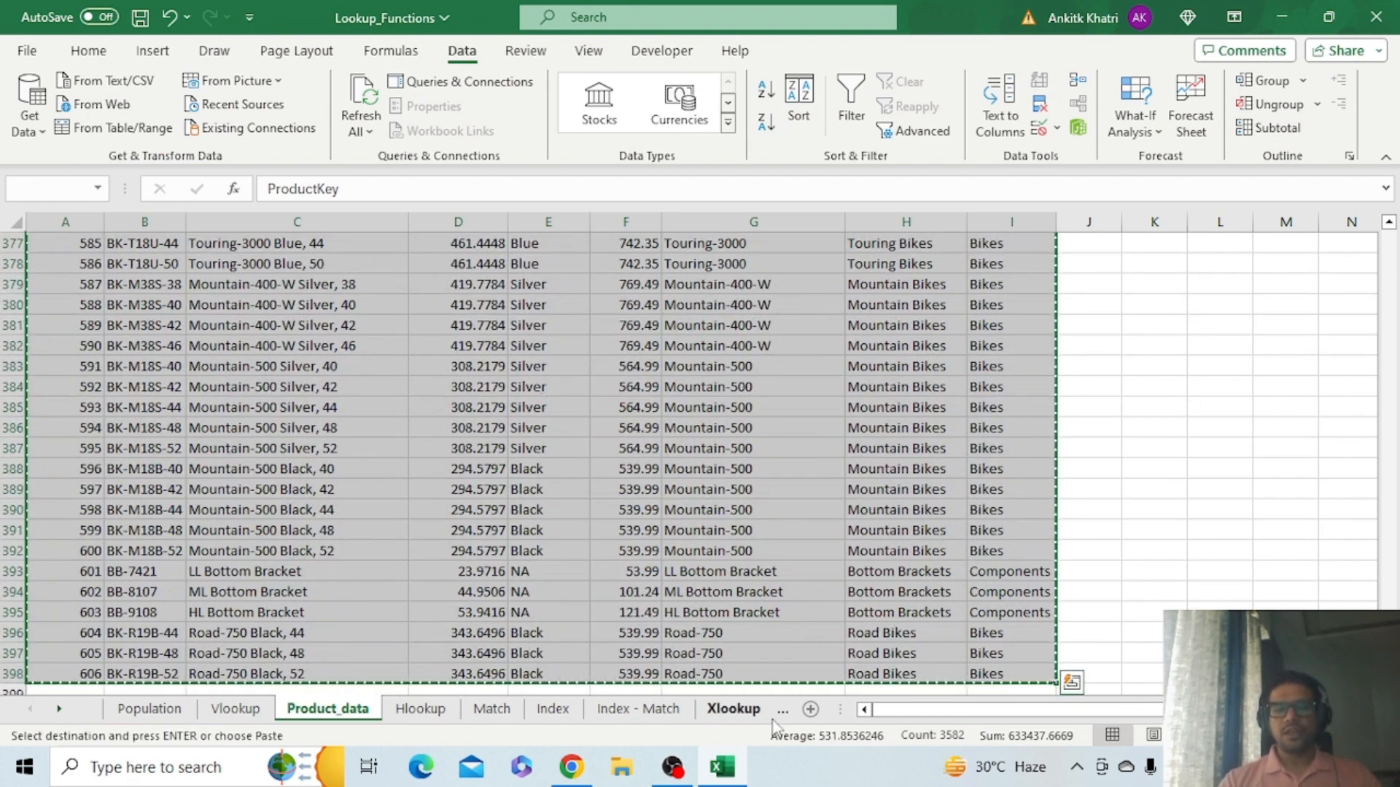
click(810, 709)
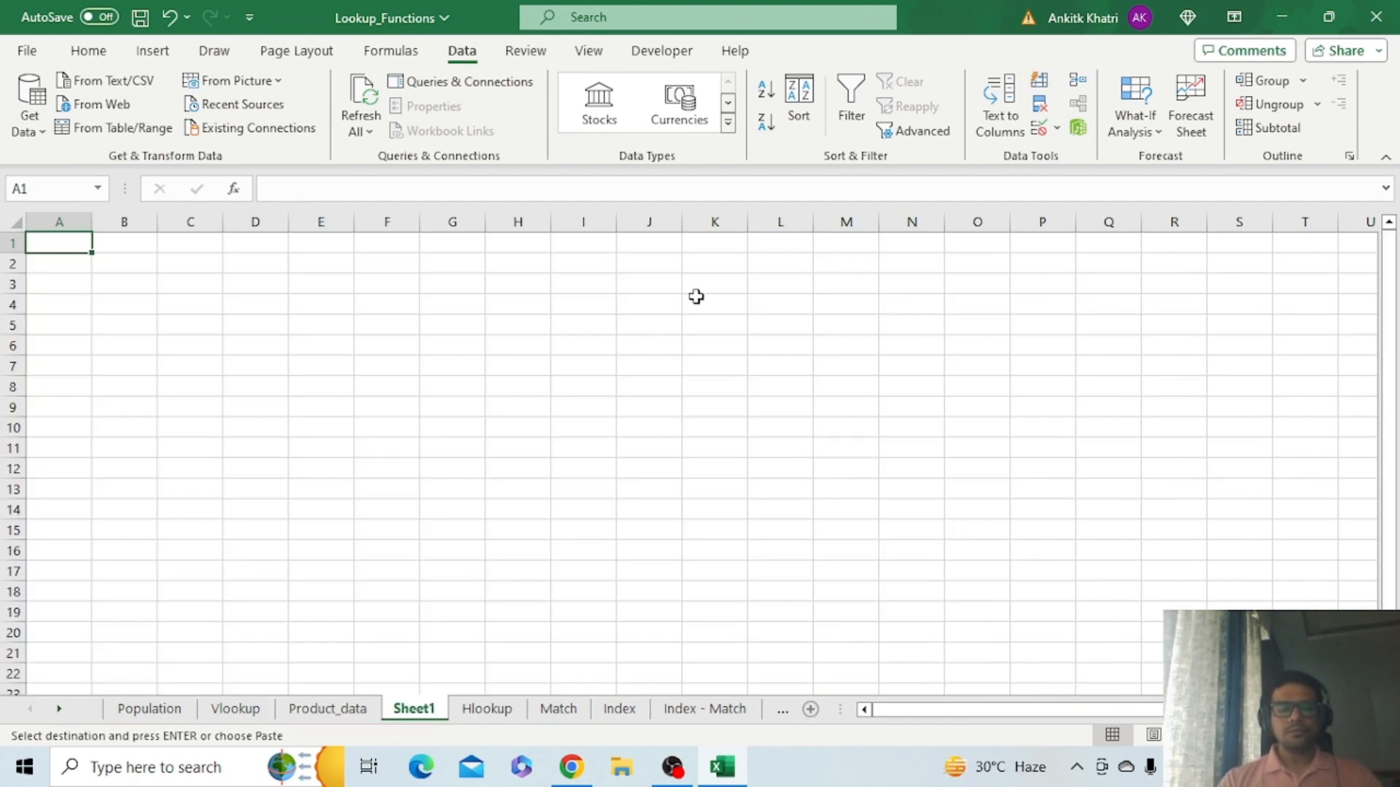
Paste the copied table transposed at A1 of the new sheet and autofit column A
key(ctrl+alt+v)
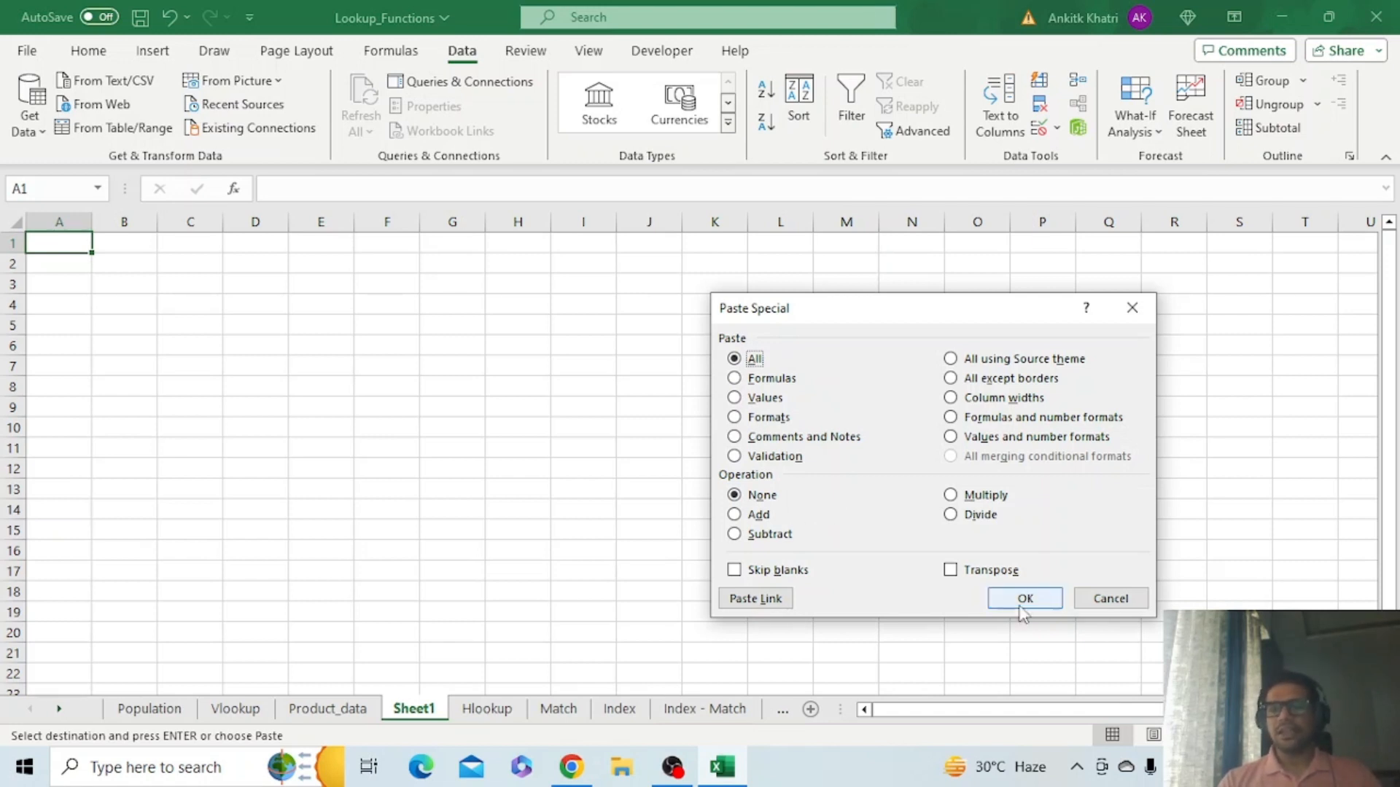
click(1059, 564)
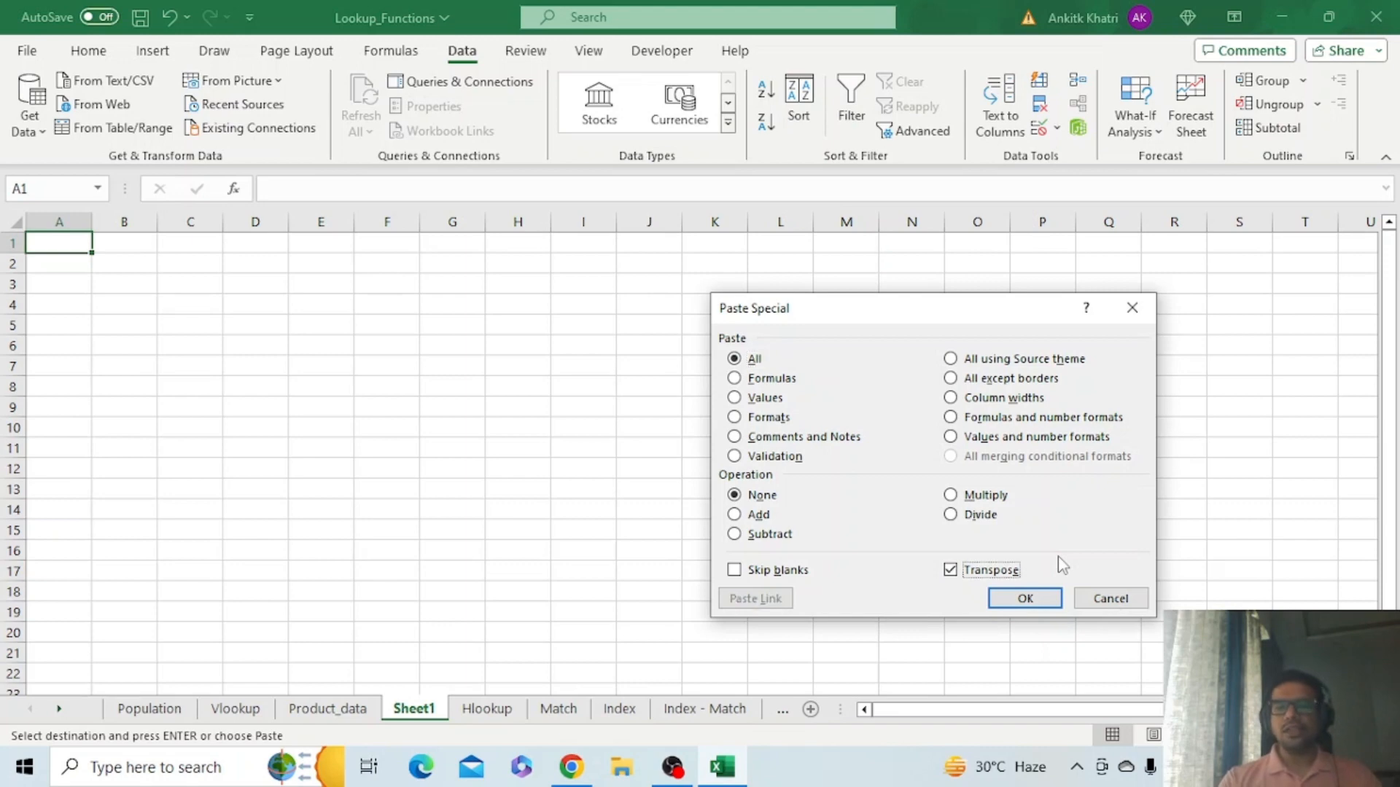
click(1023, 597)
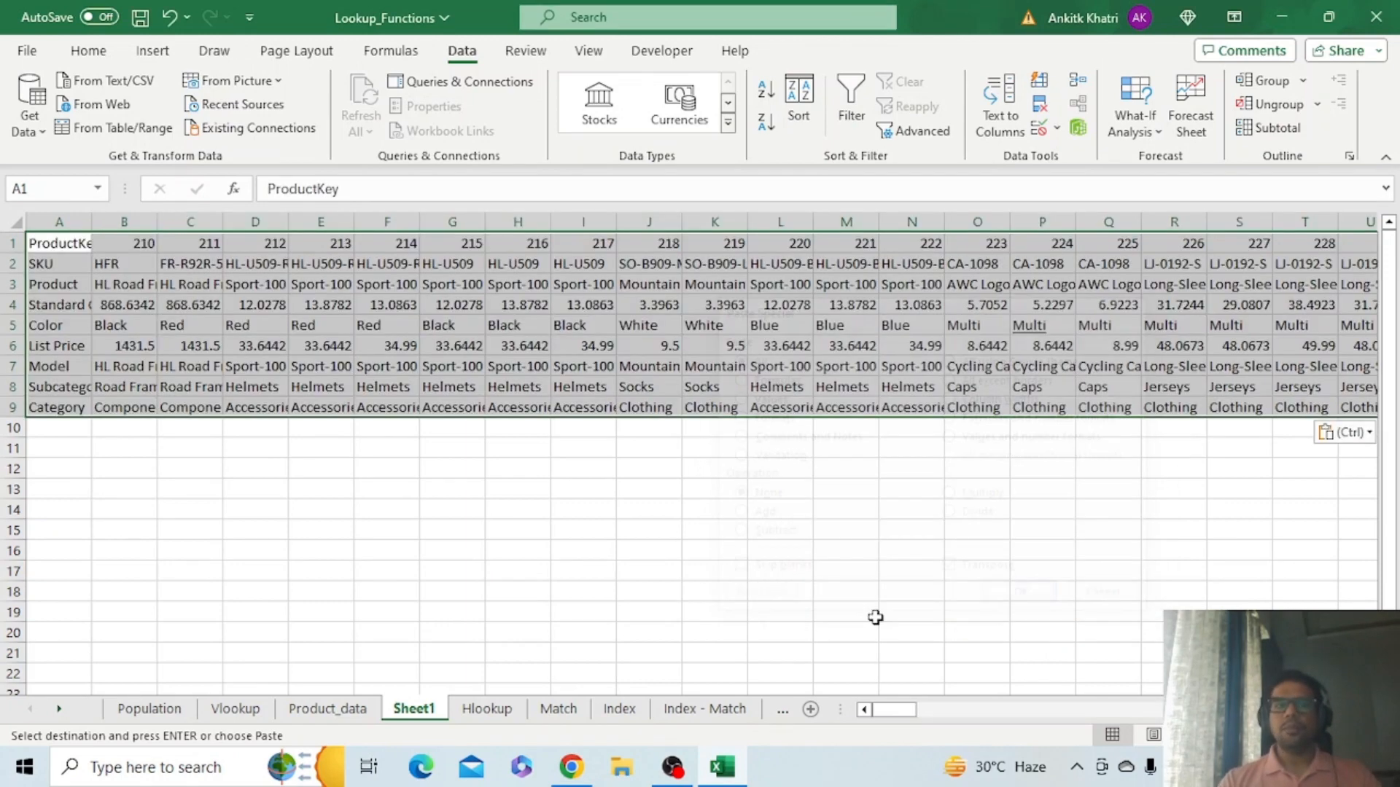
double_click(92, 222)
click(354, 538)
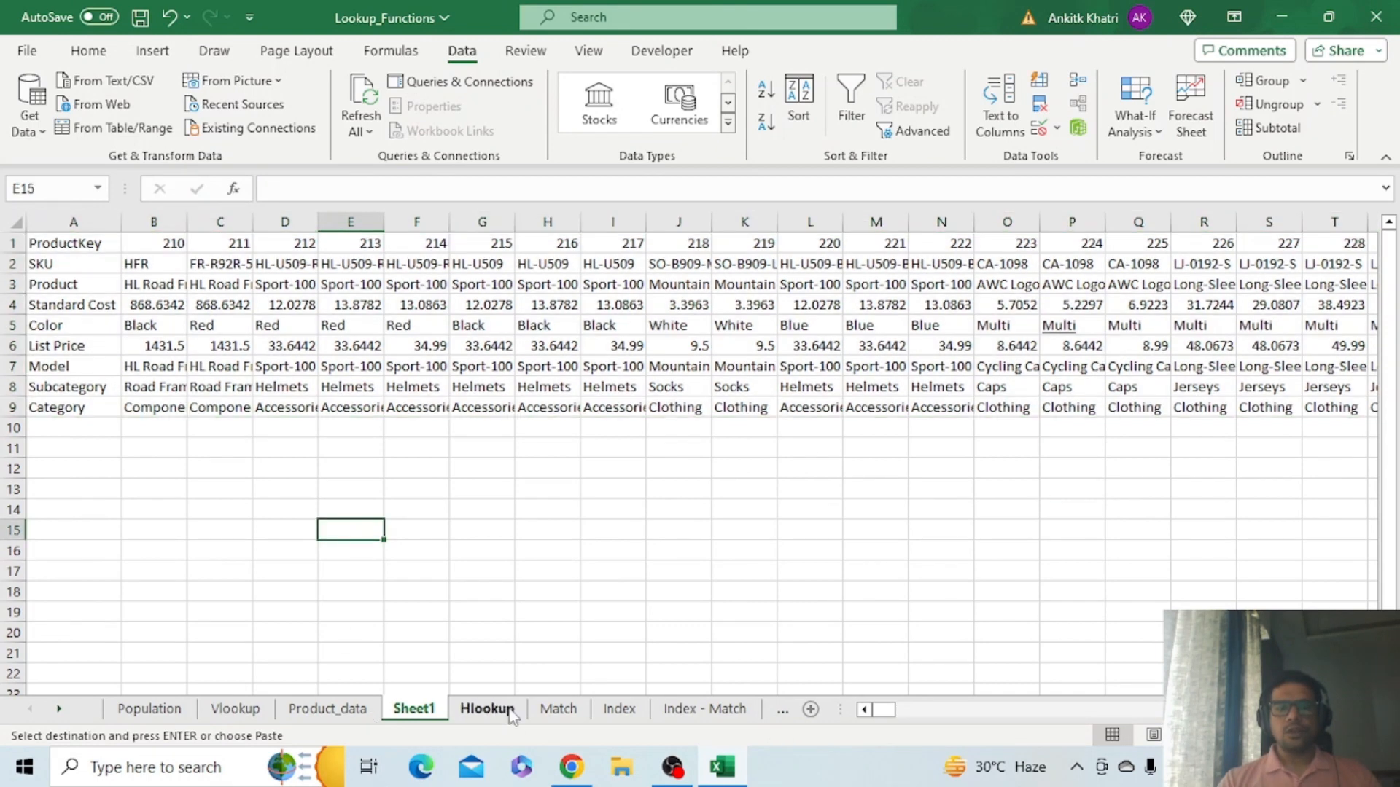
On the Index - Match sheet, autofit column B and copy the Product header into C1
click(689, 708)
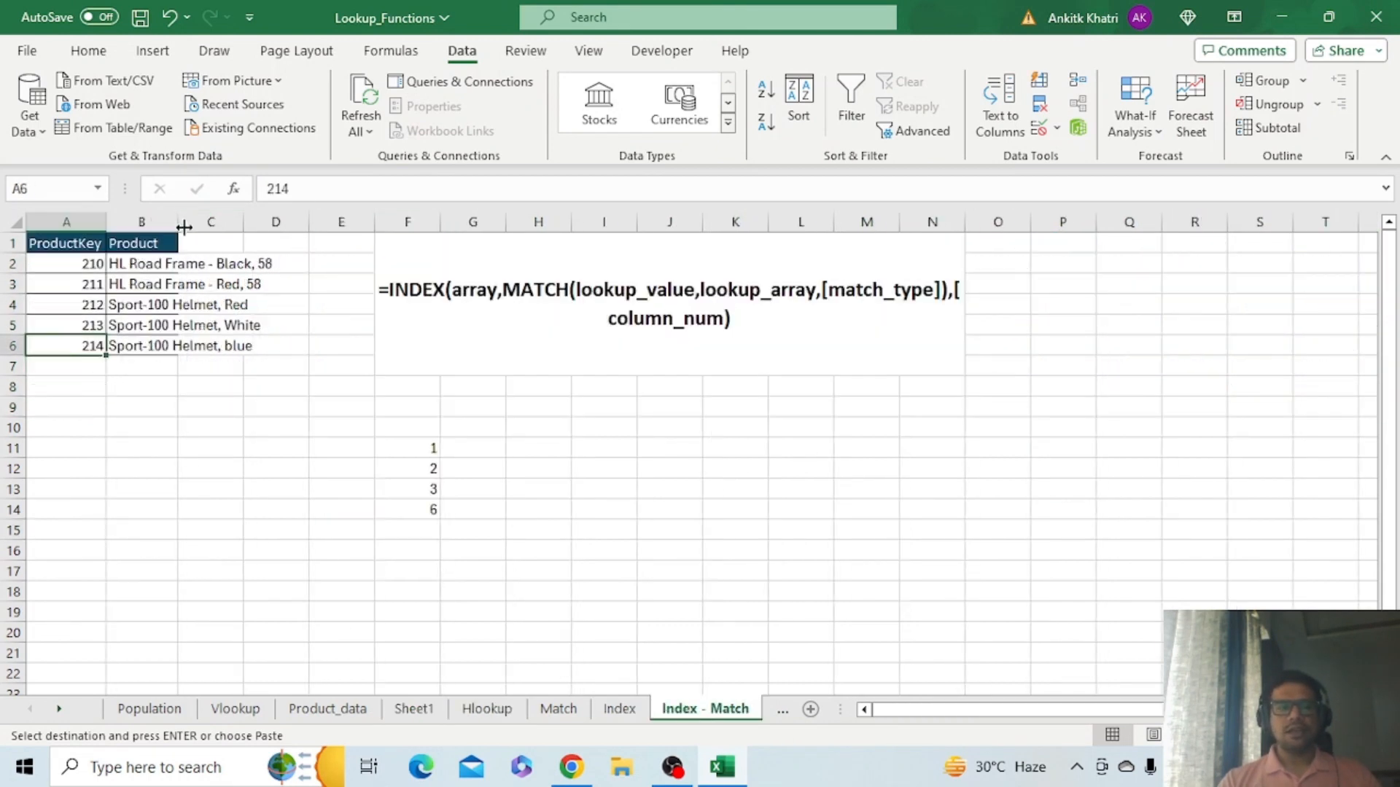
double_click(177, 222)
click(182, 237)
key(ctrl+c)
click(316, 241)
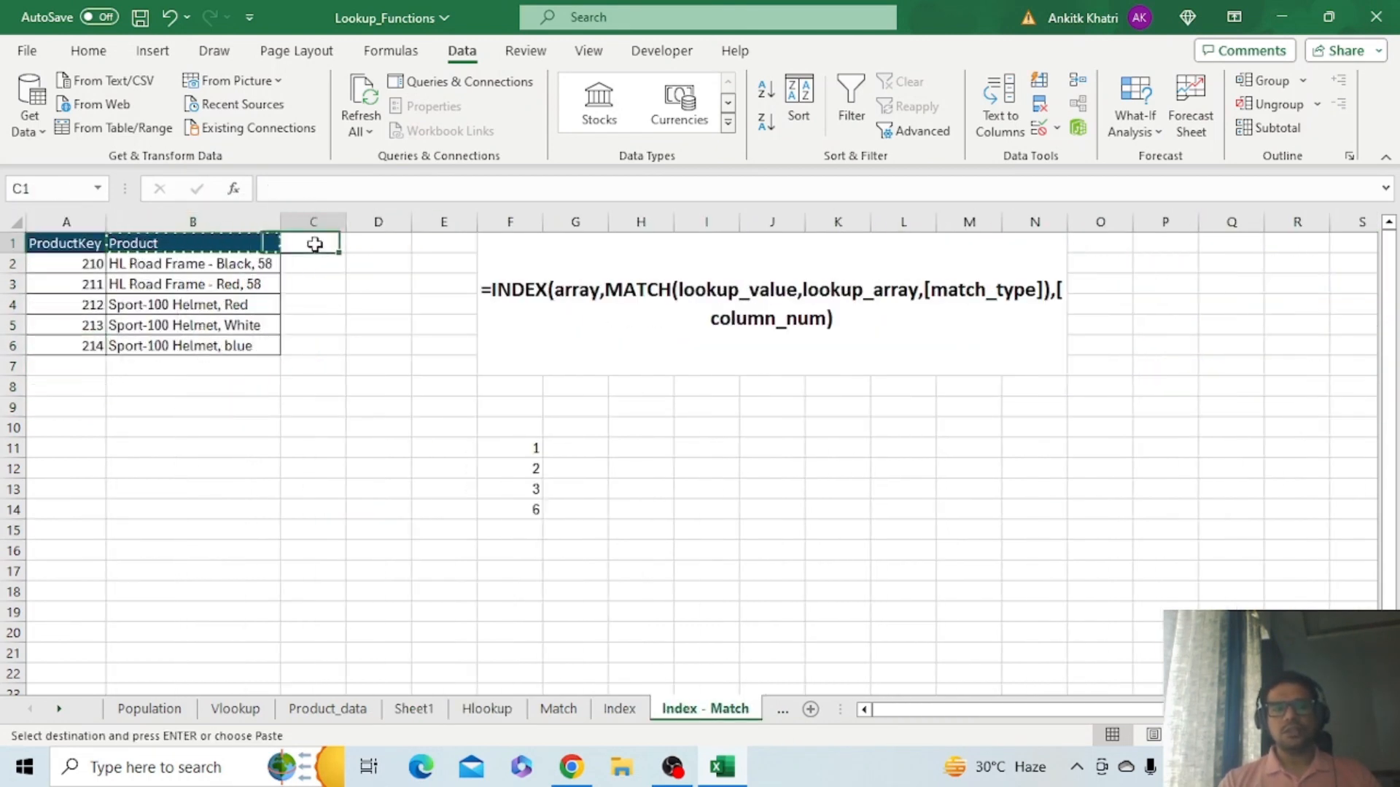
key(ctrl+v)
Start an INDEX formula in C2 with the absolute array Sheet1!$B$1:$OH$9
click(315, 262)
text(=in)
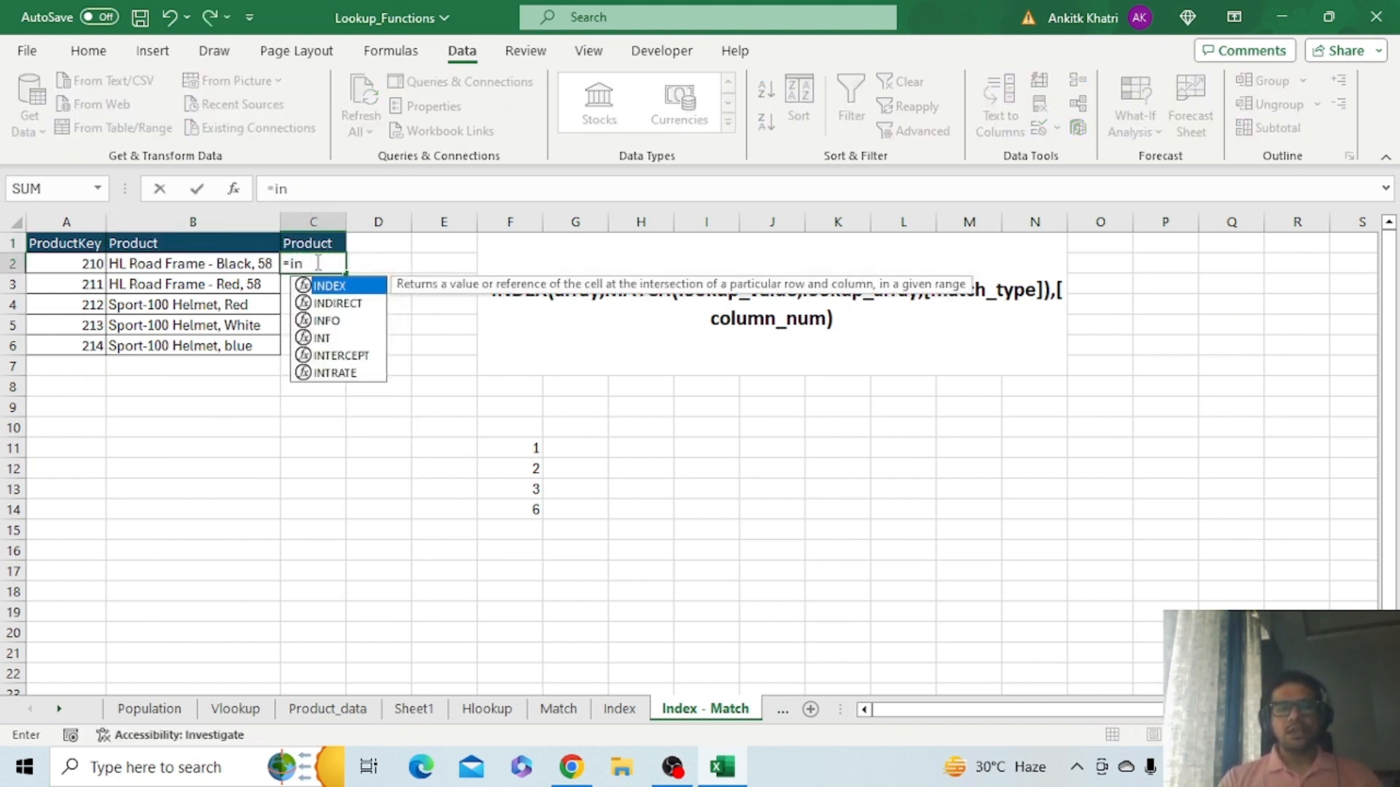
key(Tab)
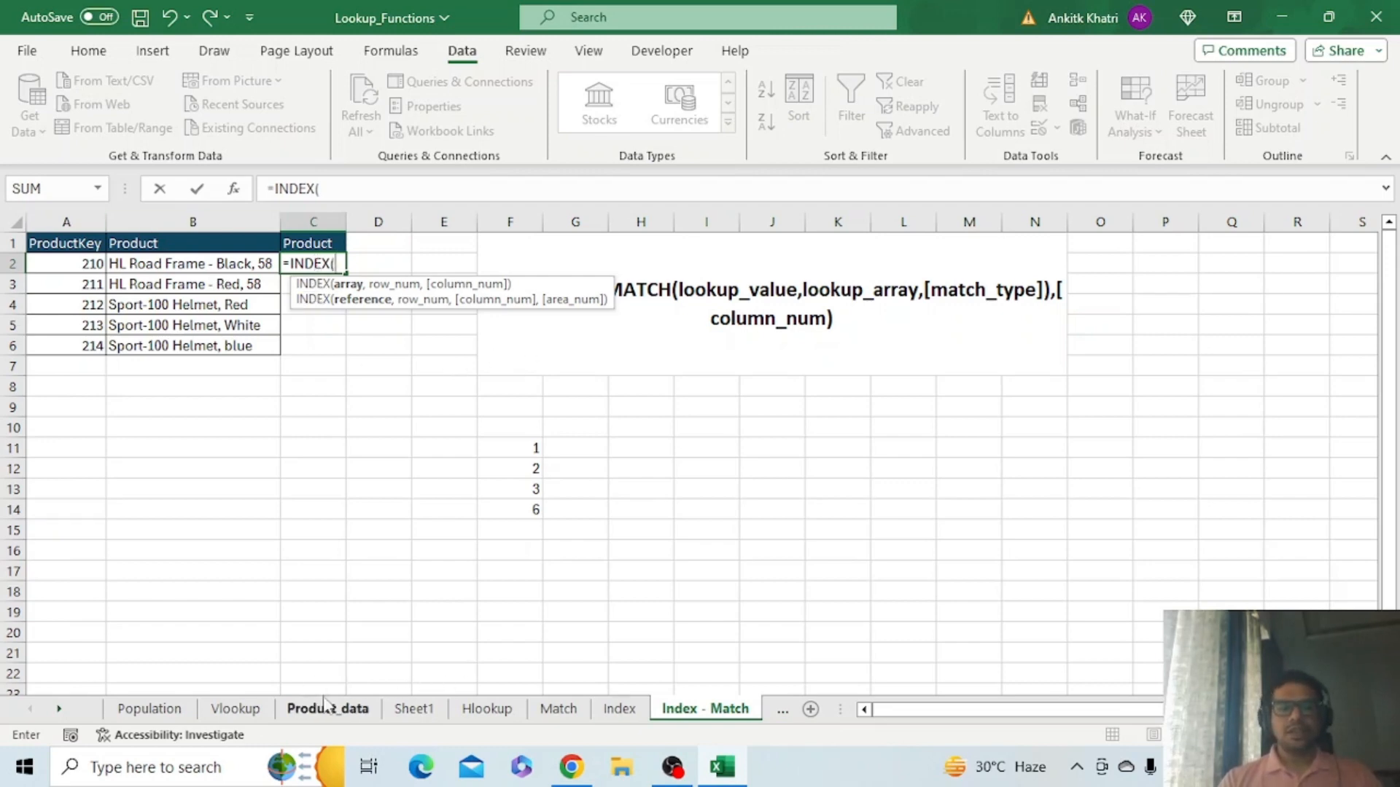
click(413, 709)
click(161, 243)
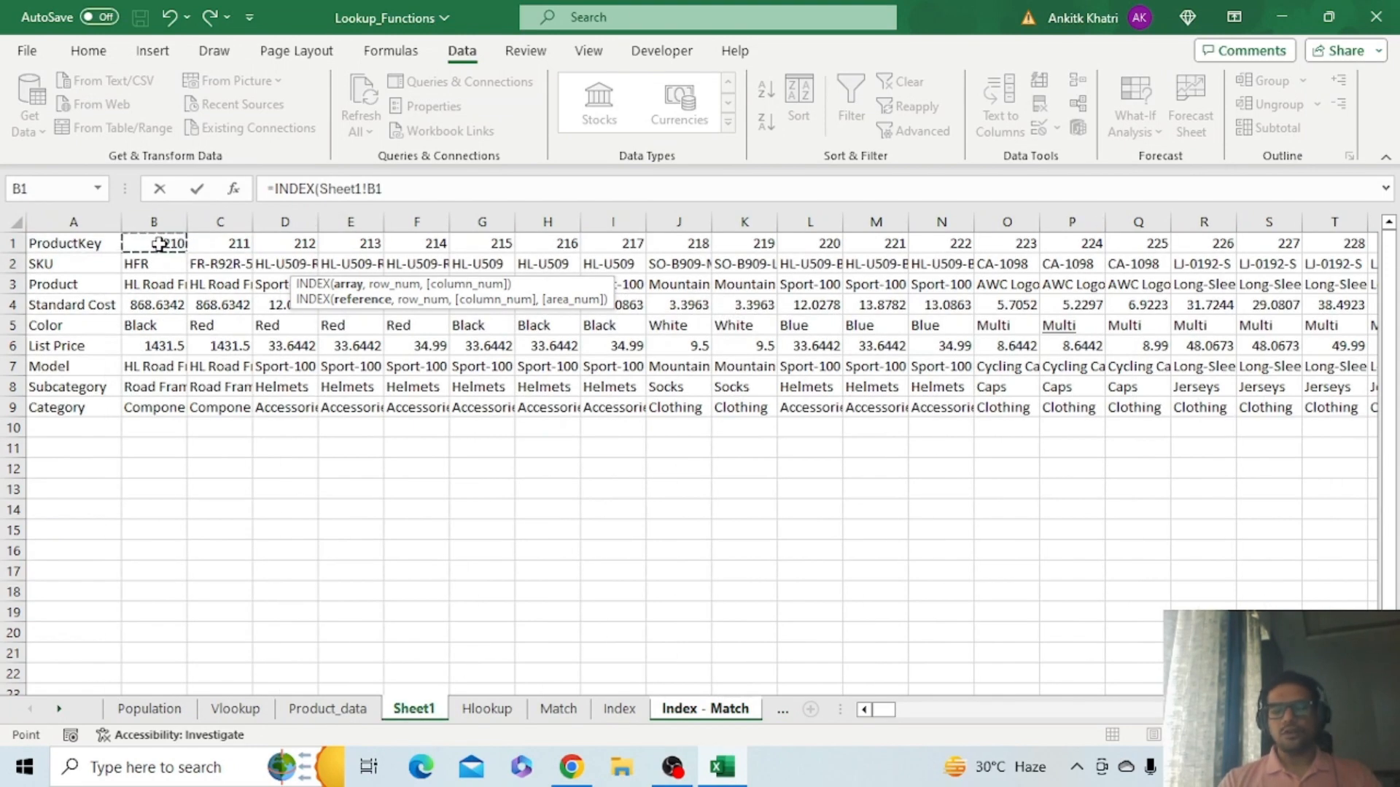
key(ctrl+shift+Right)
key(ctrl+shift+Down)
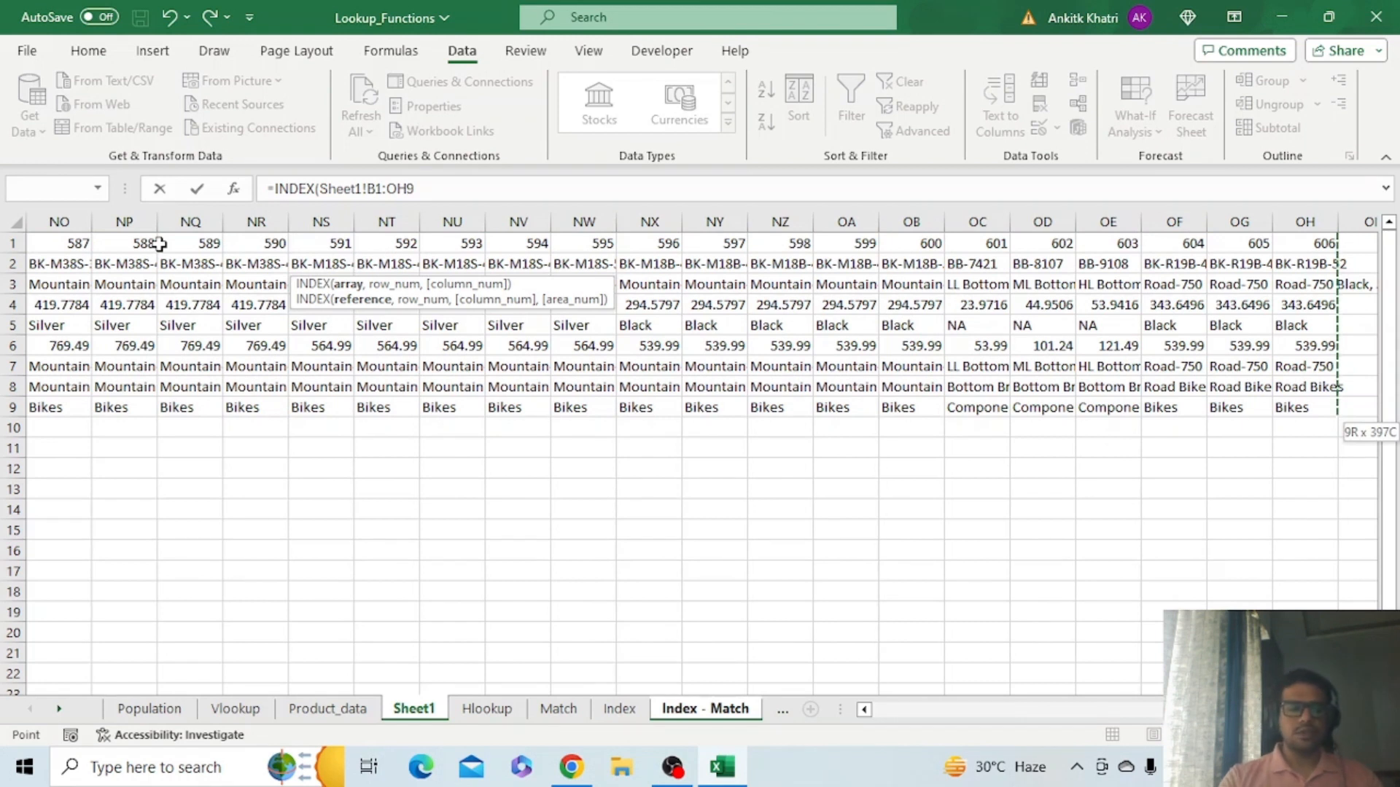
key(F4)
text(,)
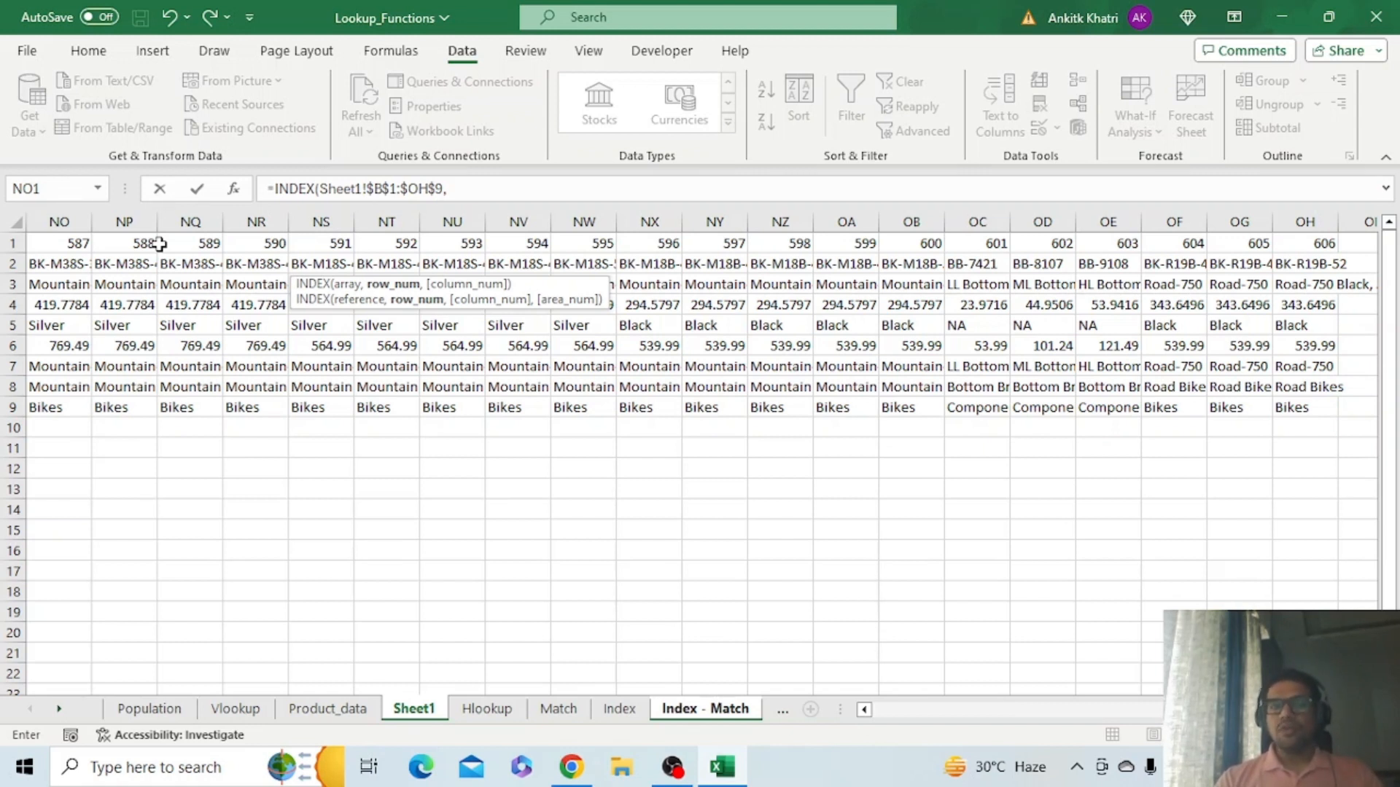
Nest a MATCH as the row number, looking up "Product" in the absolute range Sheet1!$A$1:$A$9 with match type 0
text(mat)
key(Tab)
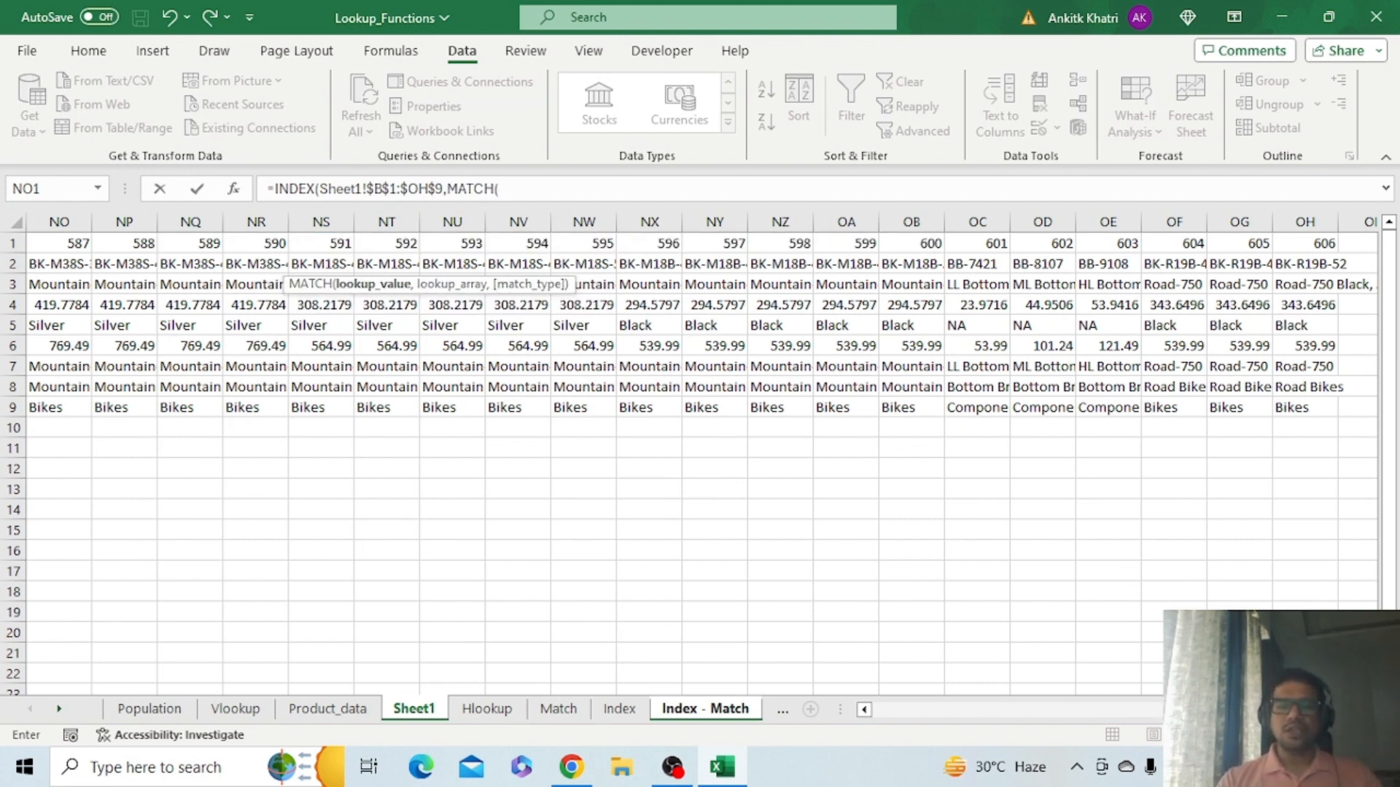
drag(1344, 711, 859, 710)
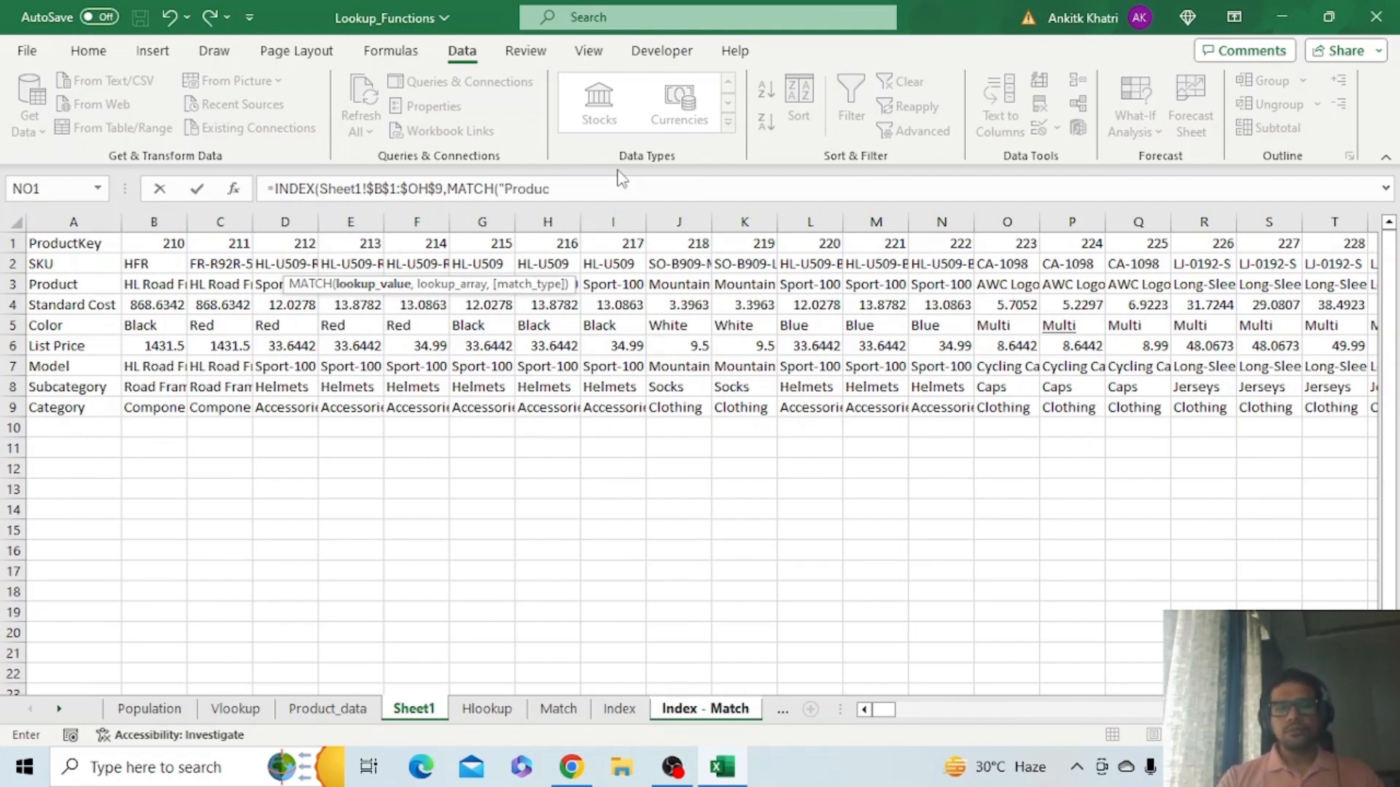
text(,)
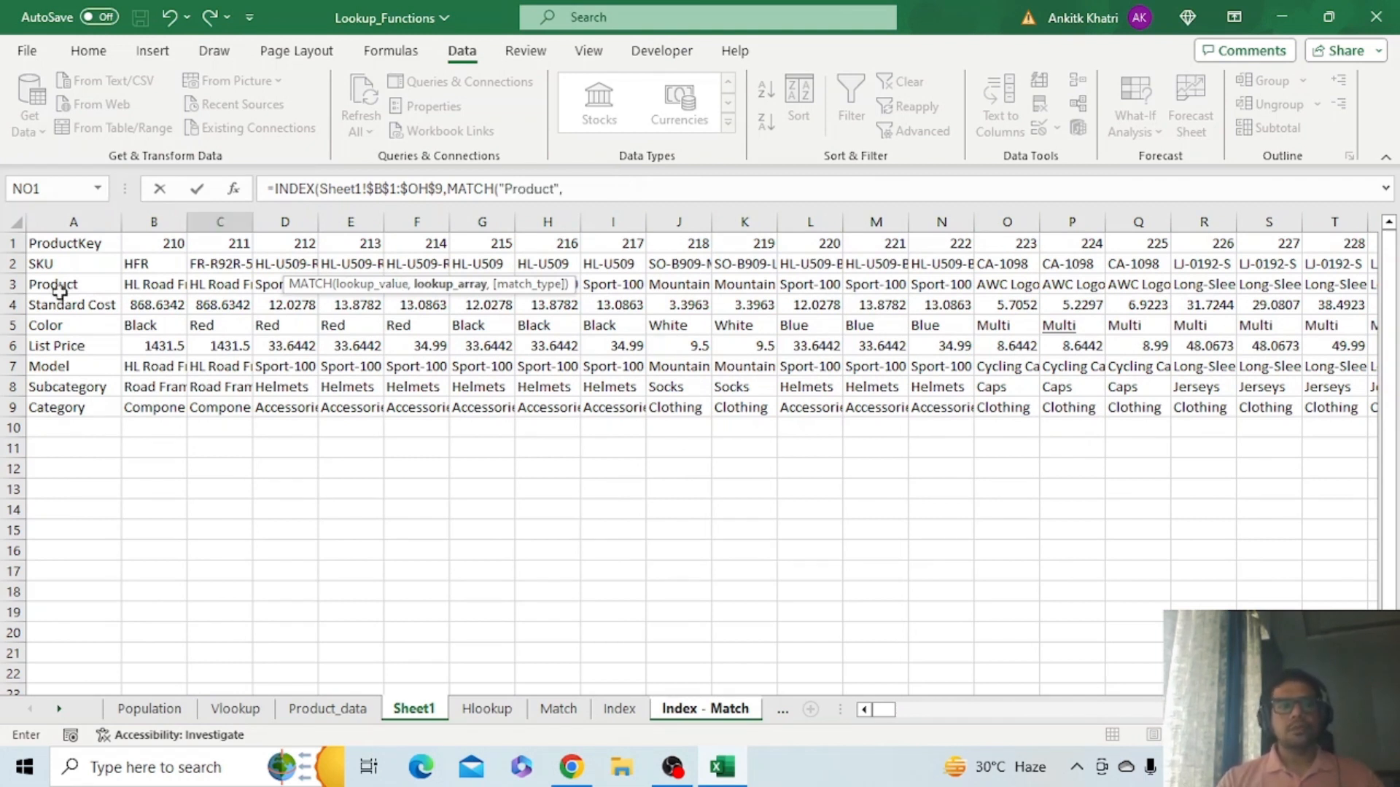
click(76, 248)
drag(76, 251, 66, 400)
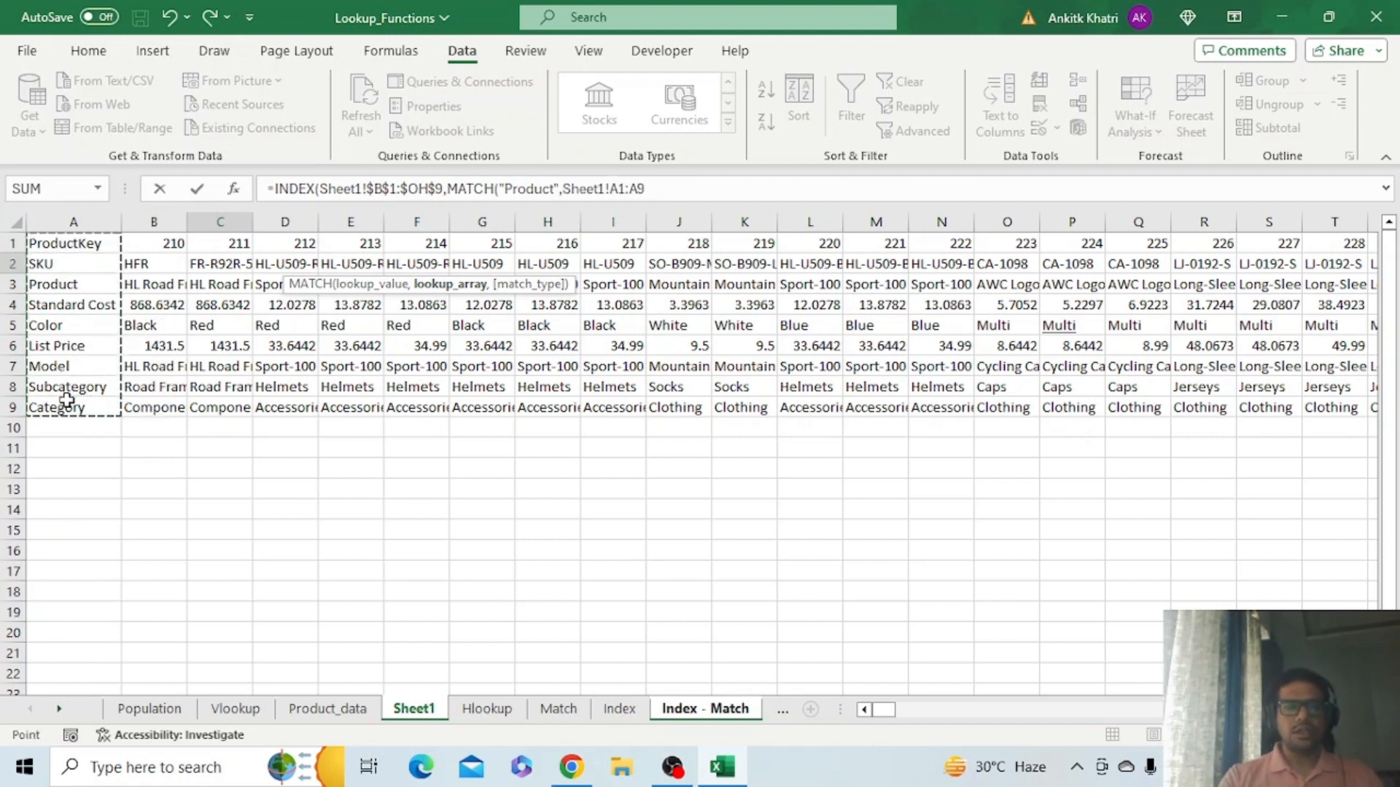
key(F4)
text(,0)
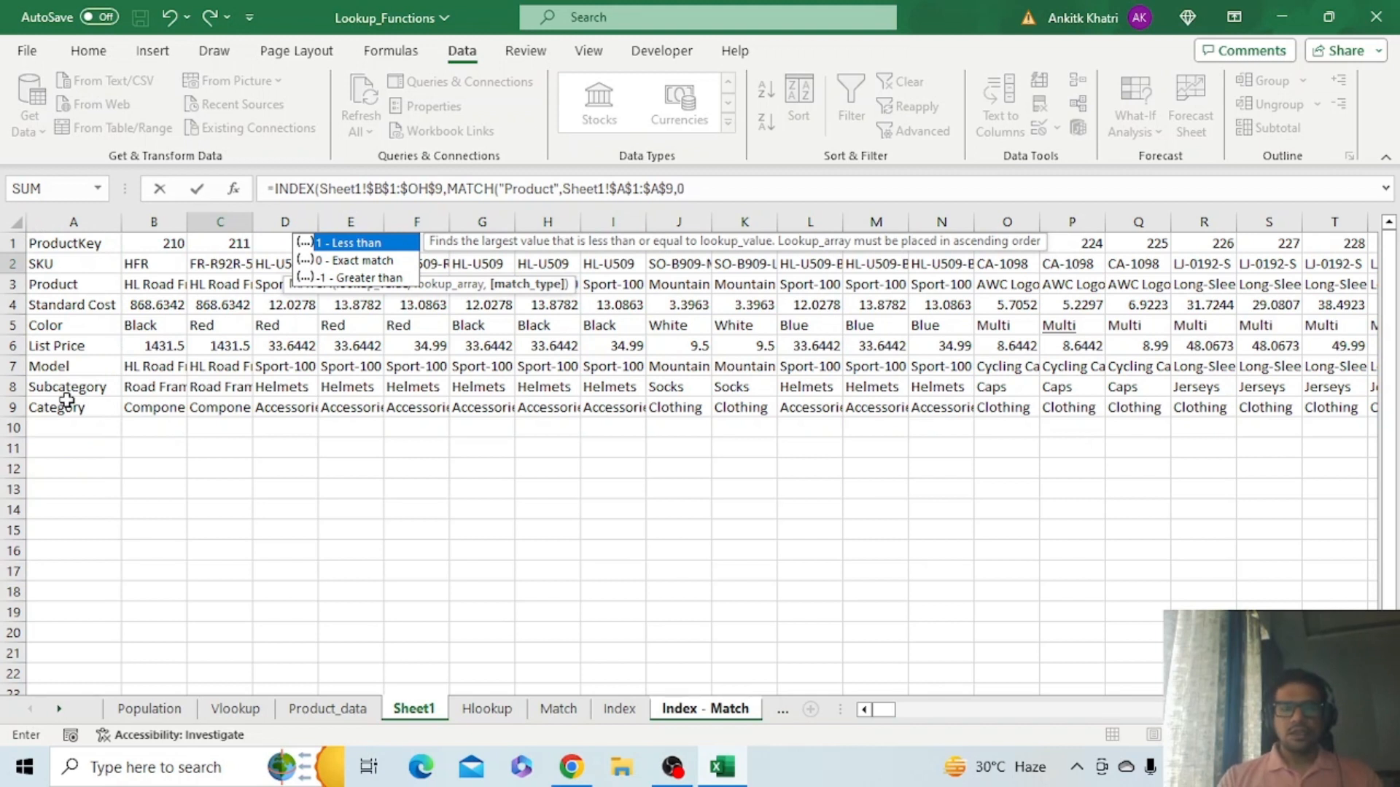
Close the row MATCH and add a second MATCH as the column number, with A2 of the Index - Match sheet as lookup value
text(),M)
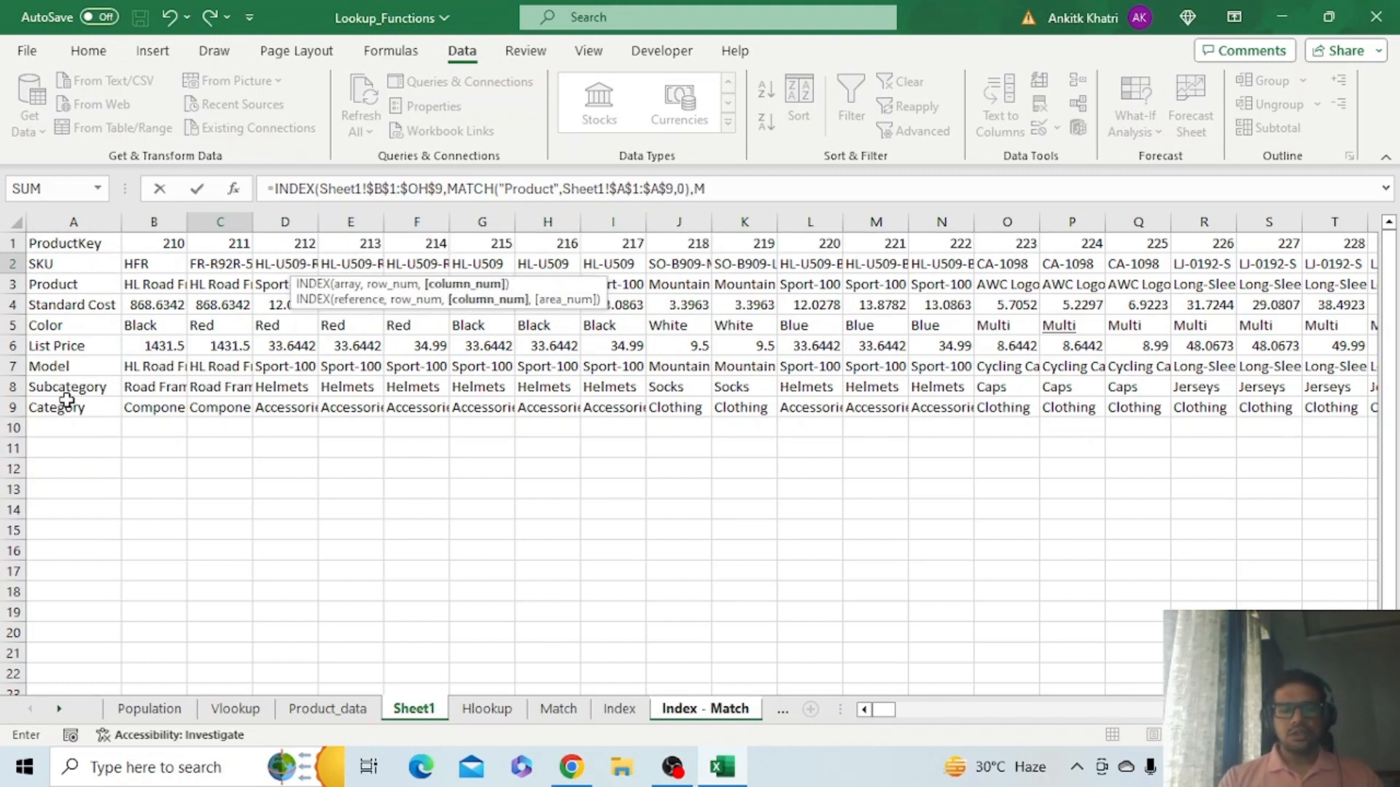
text(tc)
key(BackSpace)
text(atch)
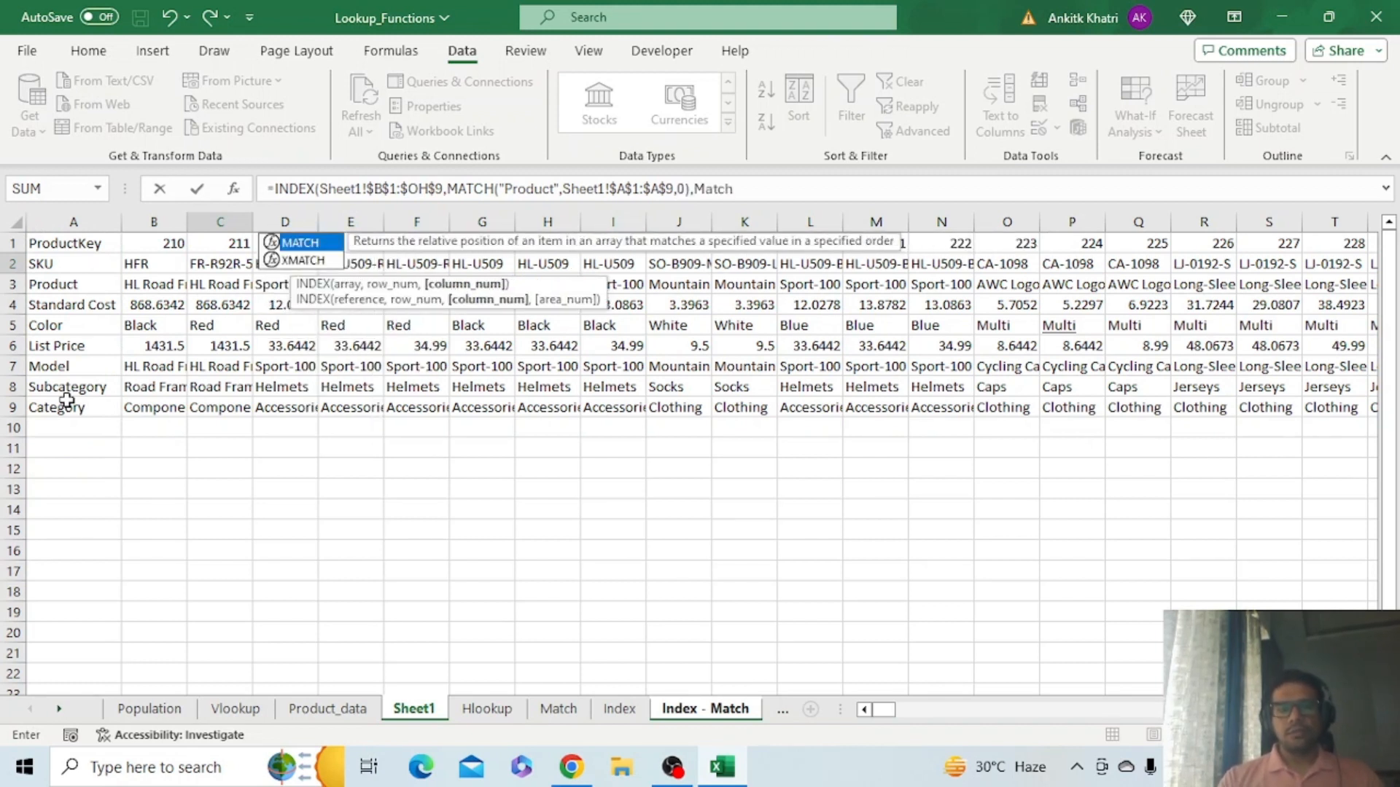
text(('Index - Match'!)
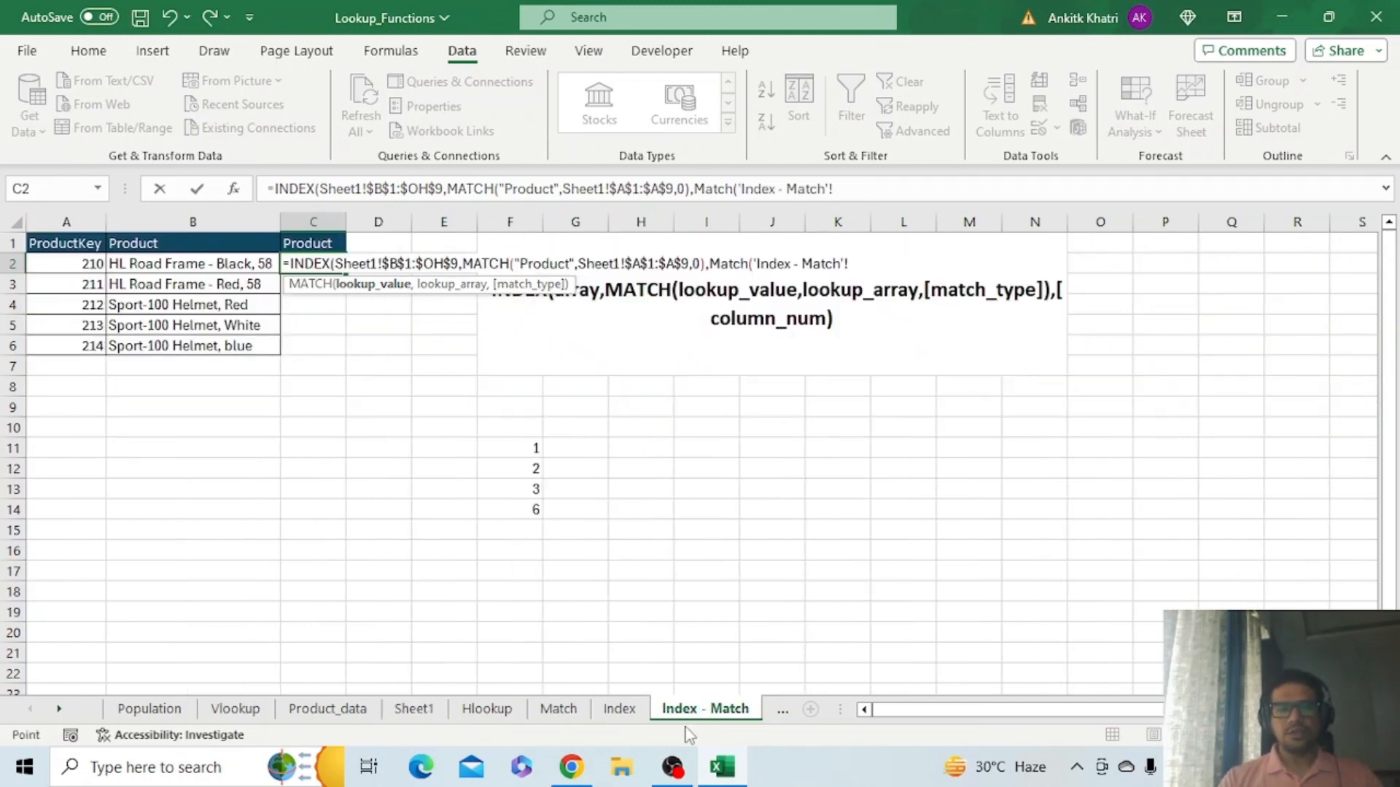
click(701, 713)
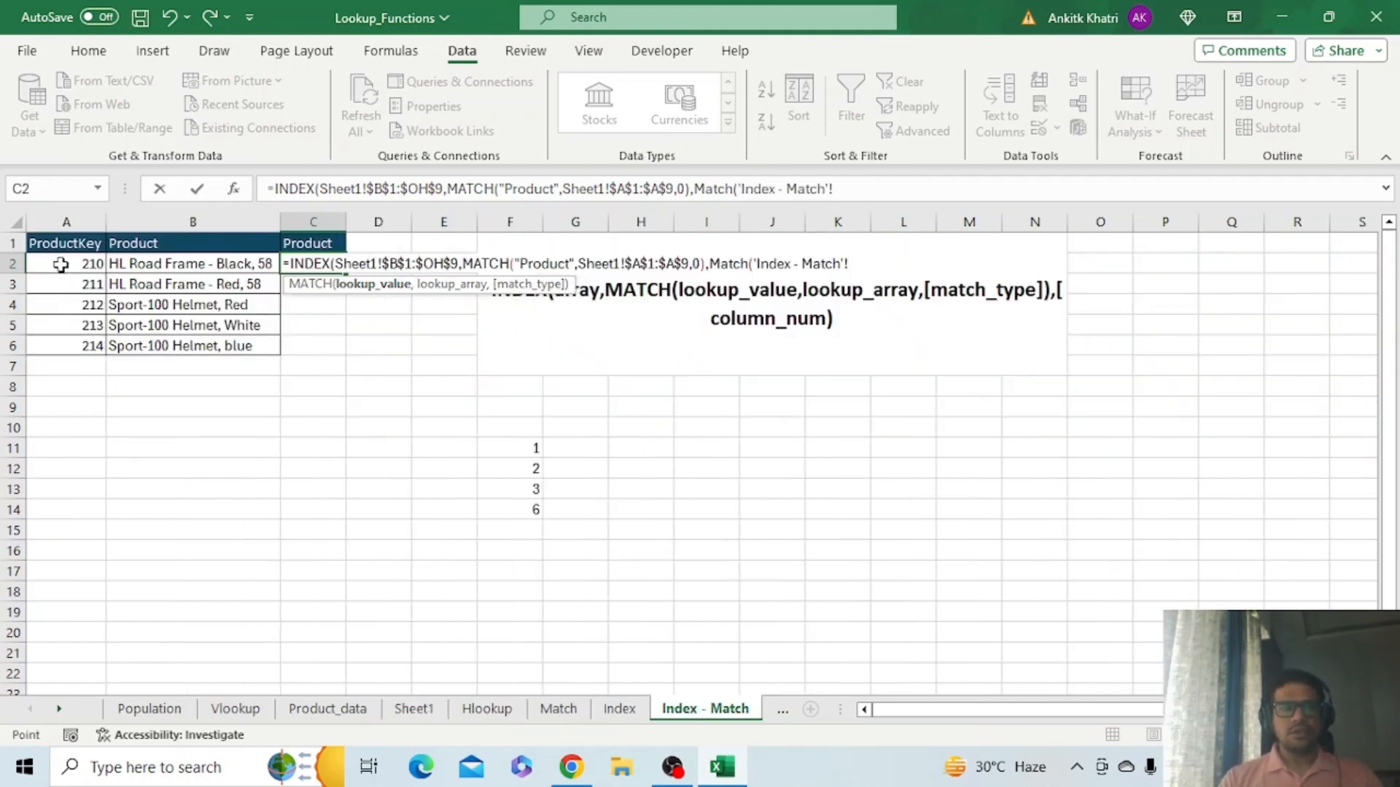
click(58, 266)
text(,)
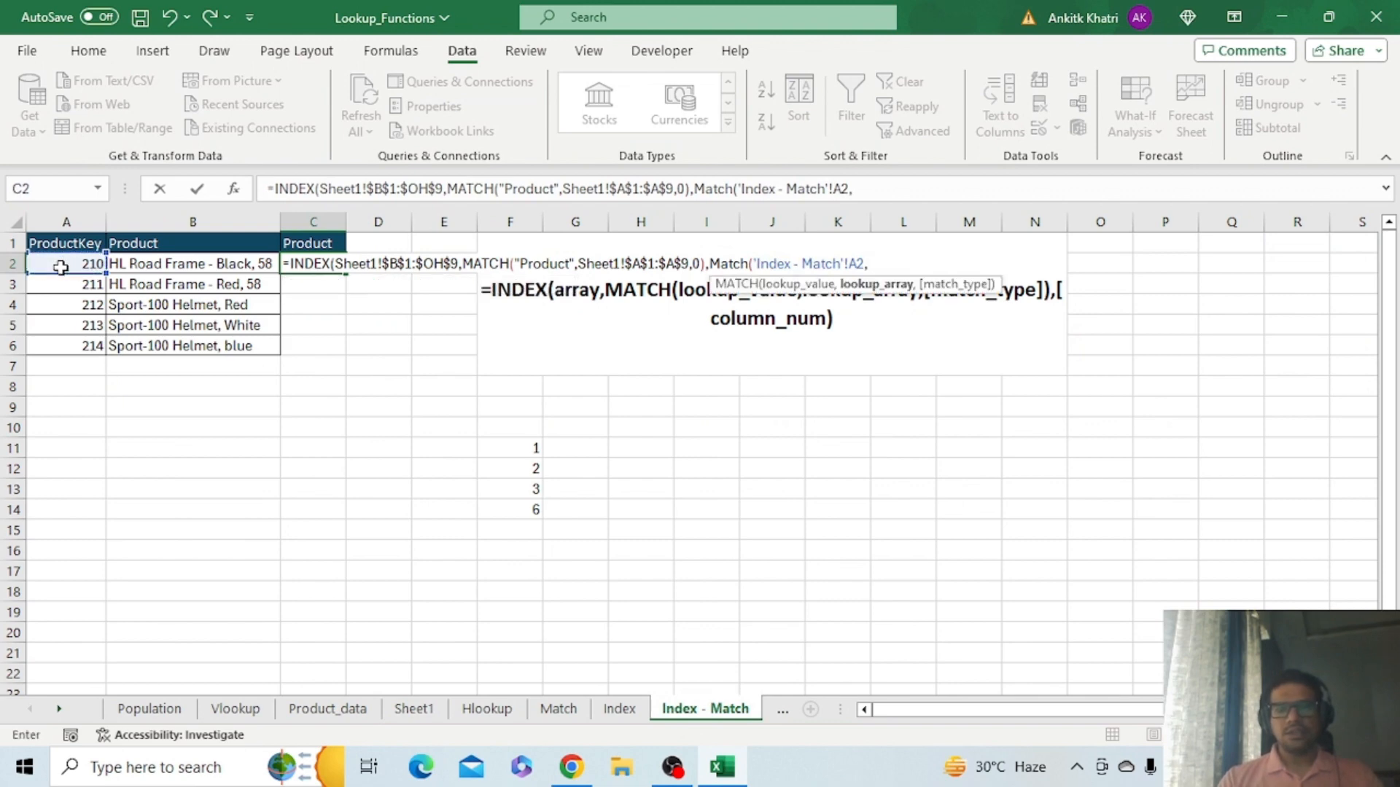
Complete the column MATCH with the absolute lookup array Sheet1!$B$1:$OH$1 and match type 0, and enter the formula
click(408, 711)
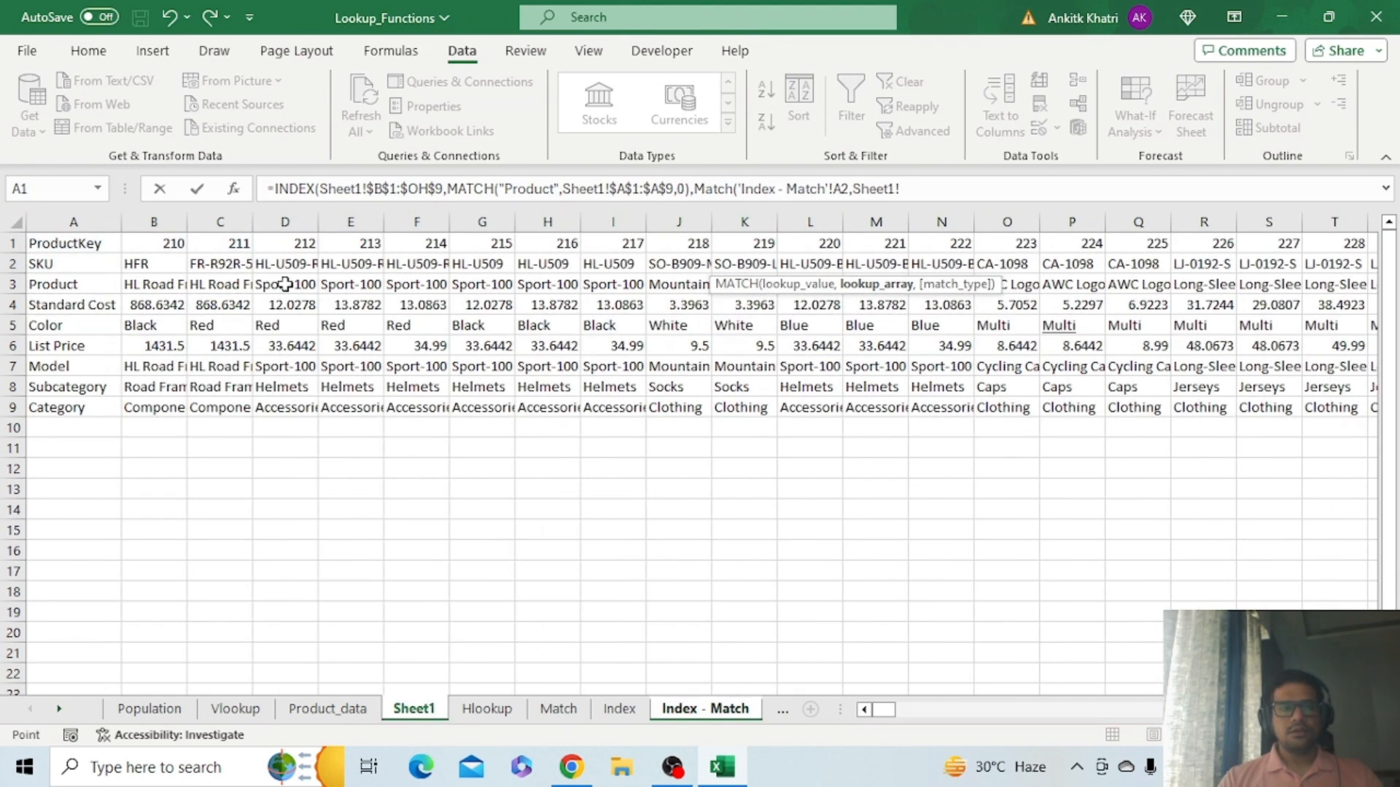
click(175, 242)
key(ctrl+shift+Right)
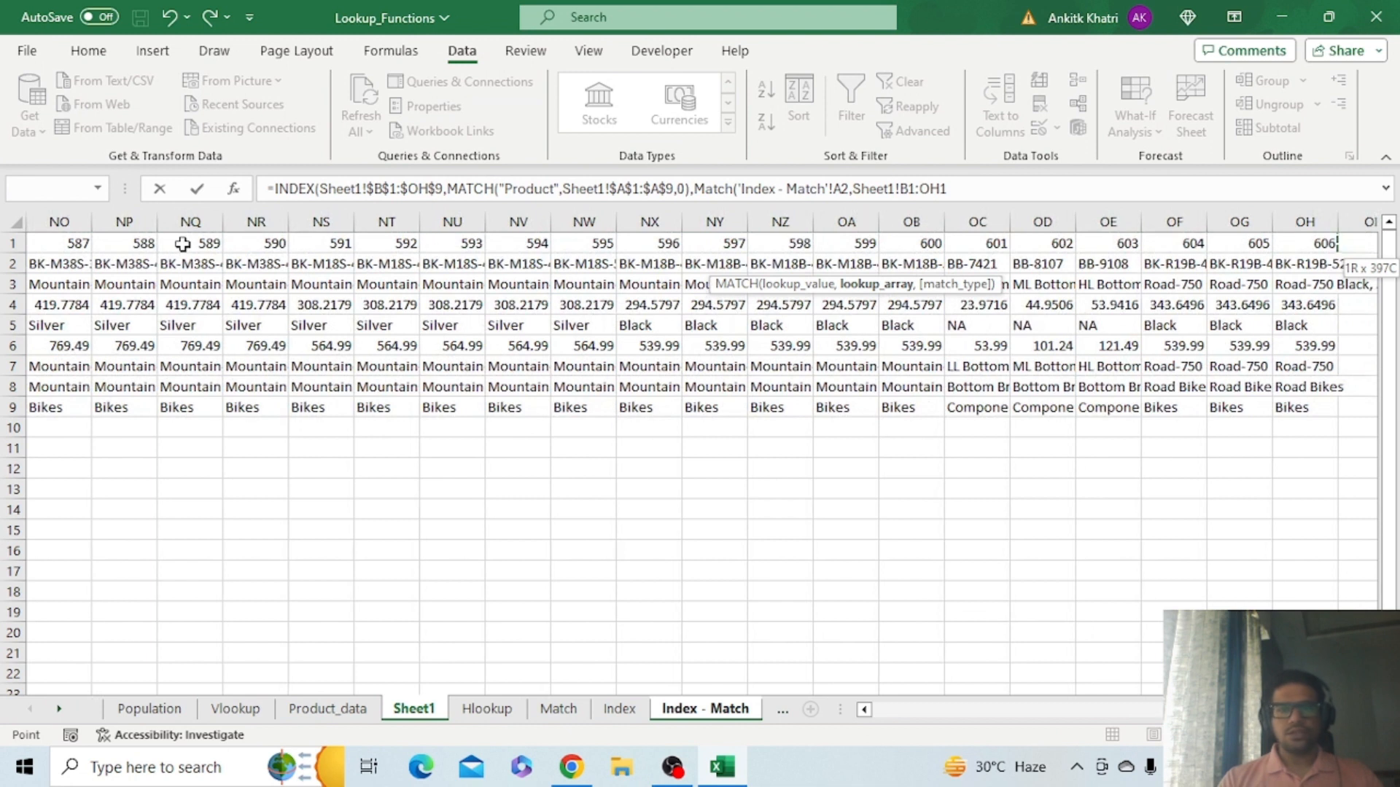
key(F4)
text(,)
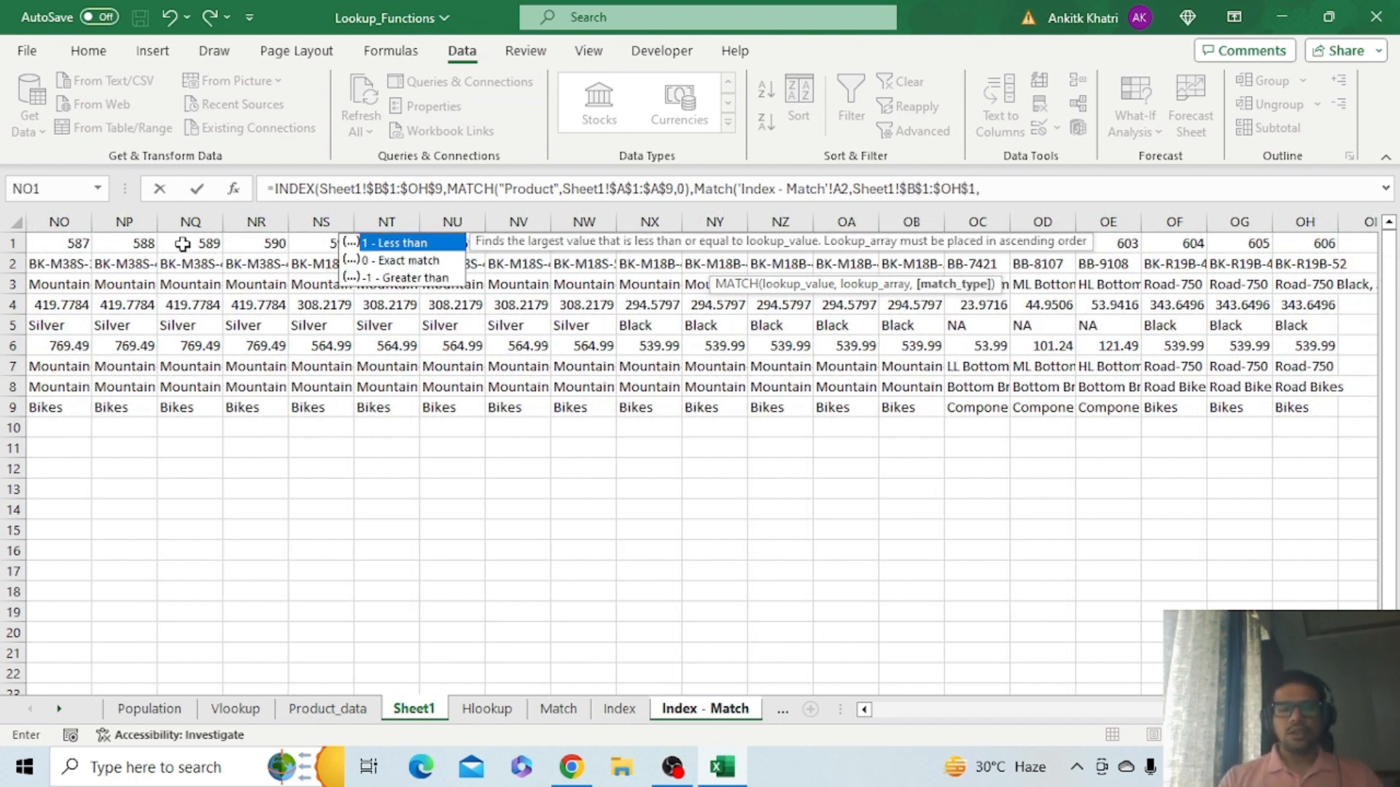
text(0)))
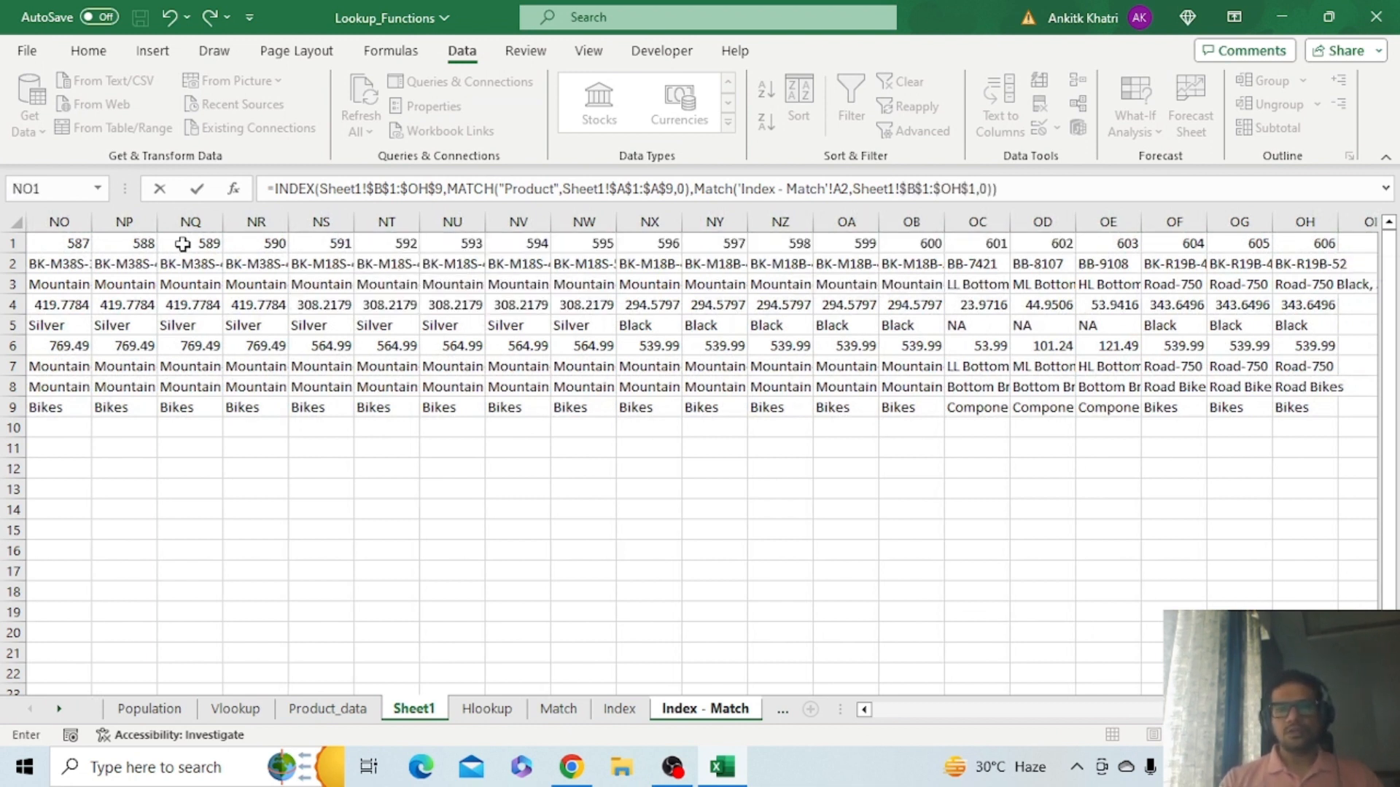
key(Return)
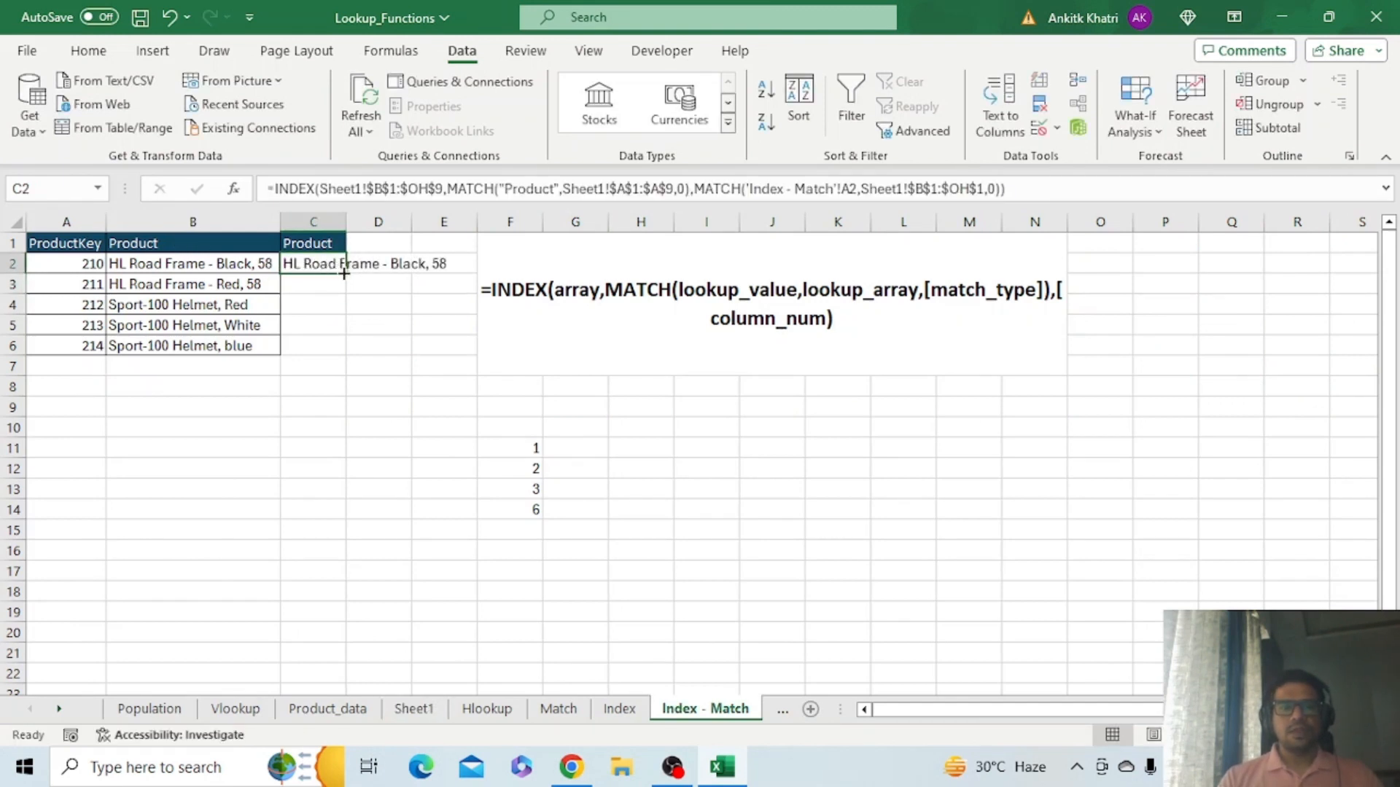
Fill the C2 formula down through C6 and autofit column C to its contents
double_click(344, 273)
double_click(346, 222)
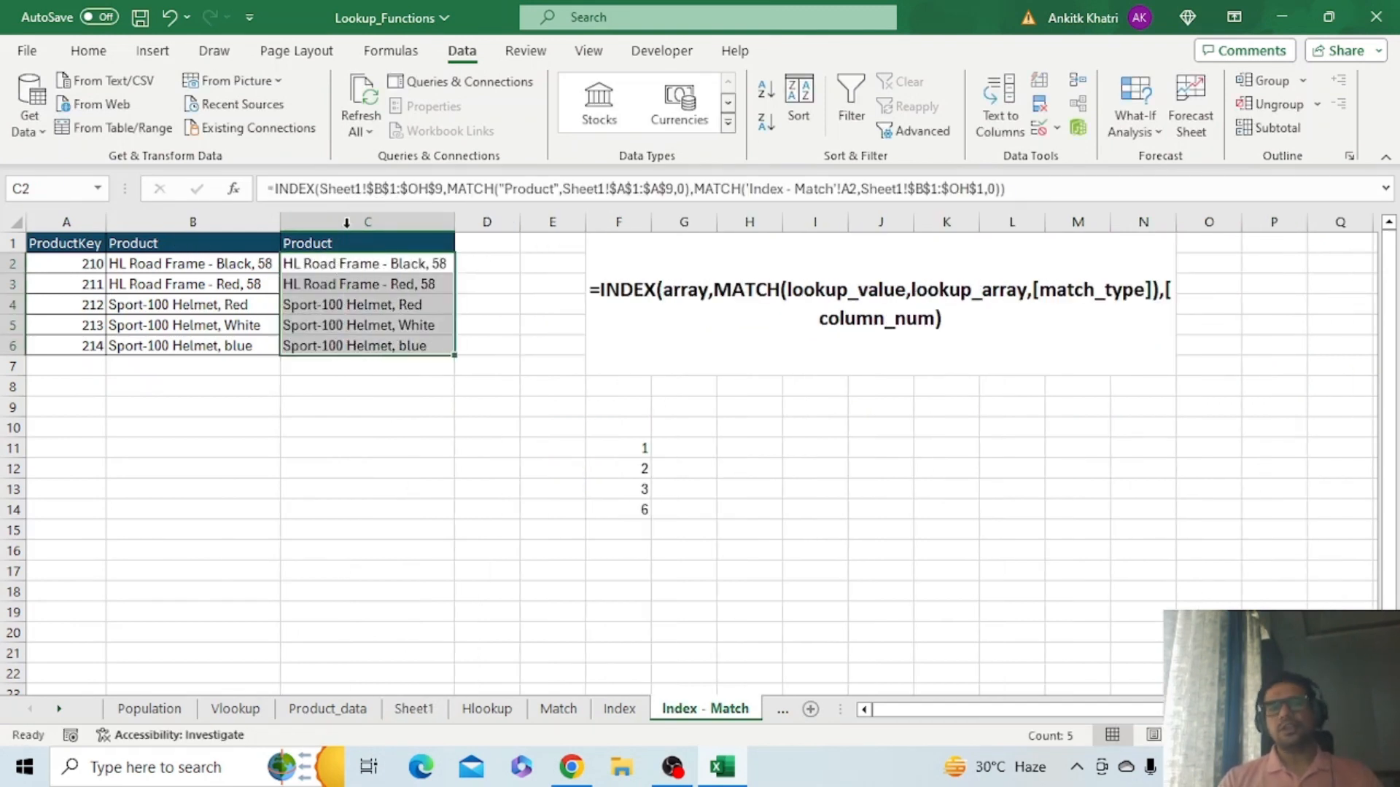
click(429, 444)
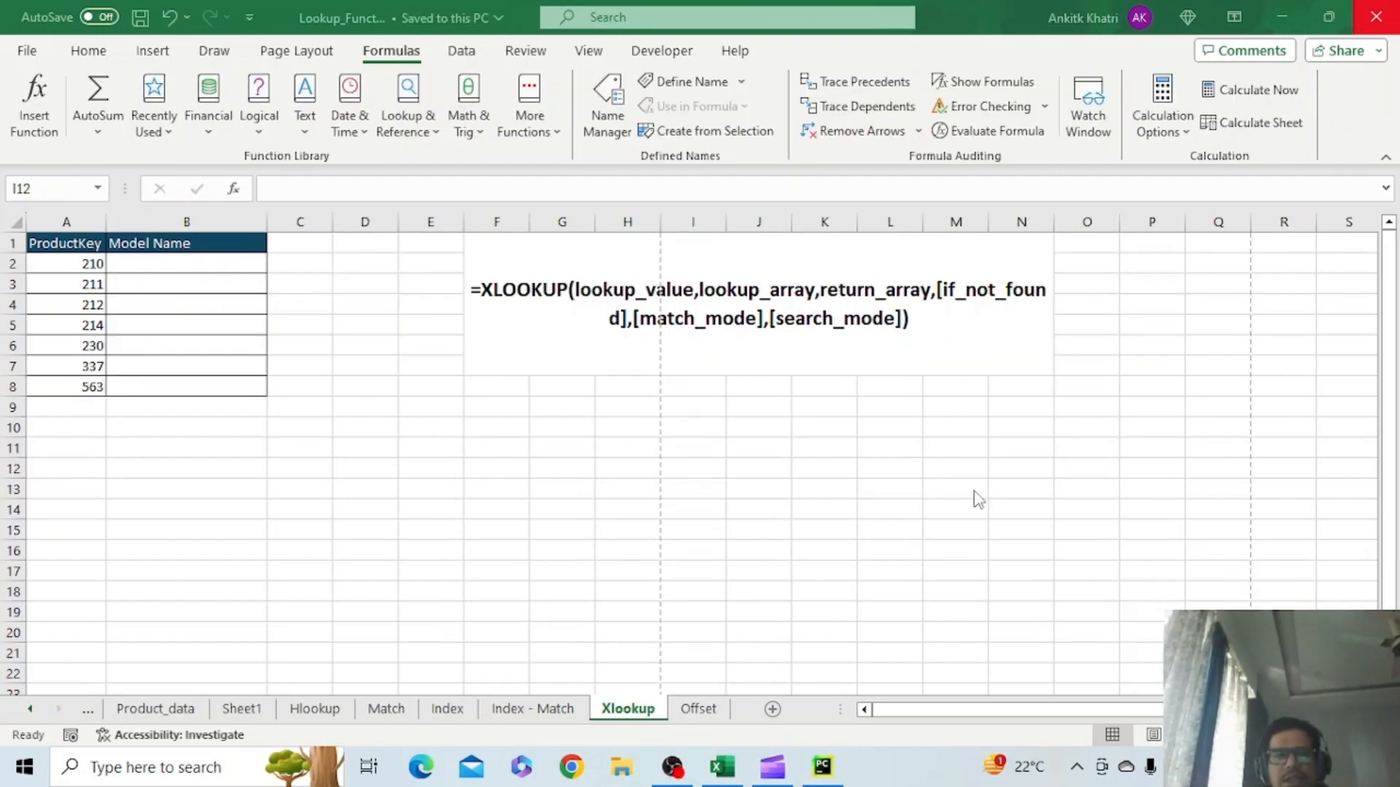
Start an XLOOKUP formula in B2 of the Xlookup sheet with A2 as the lookup value
click(206, 265)
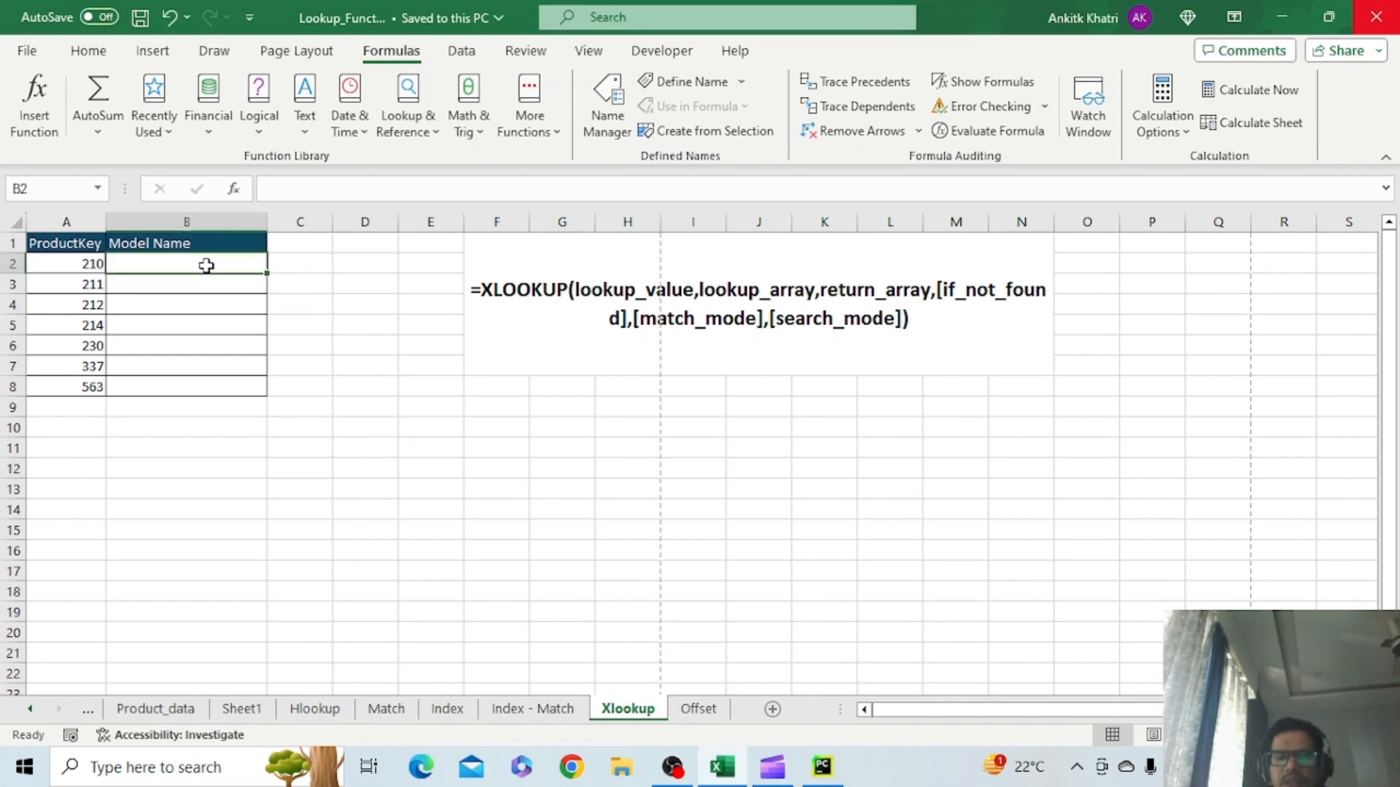
text(=xl)
key(Tab)
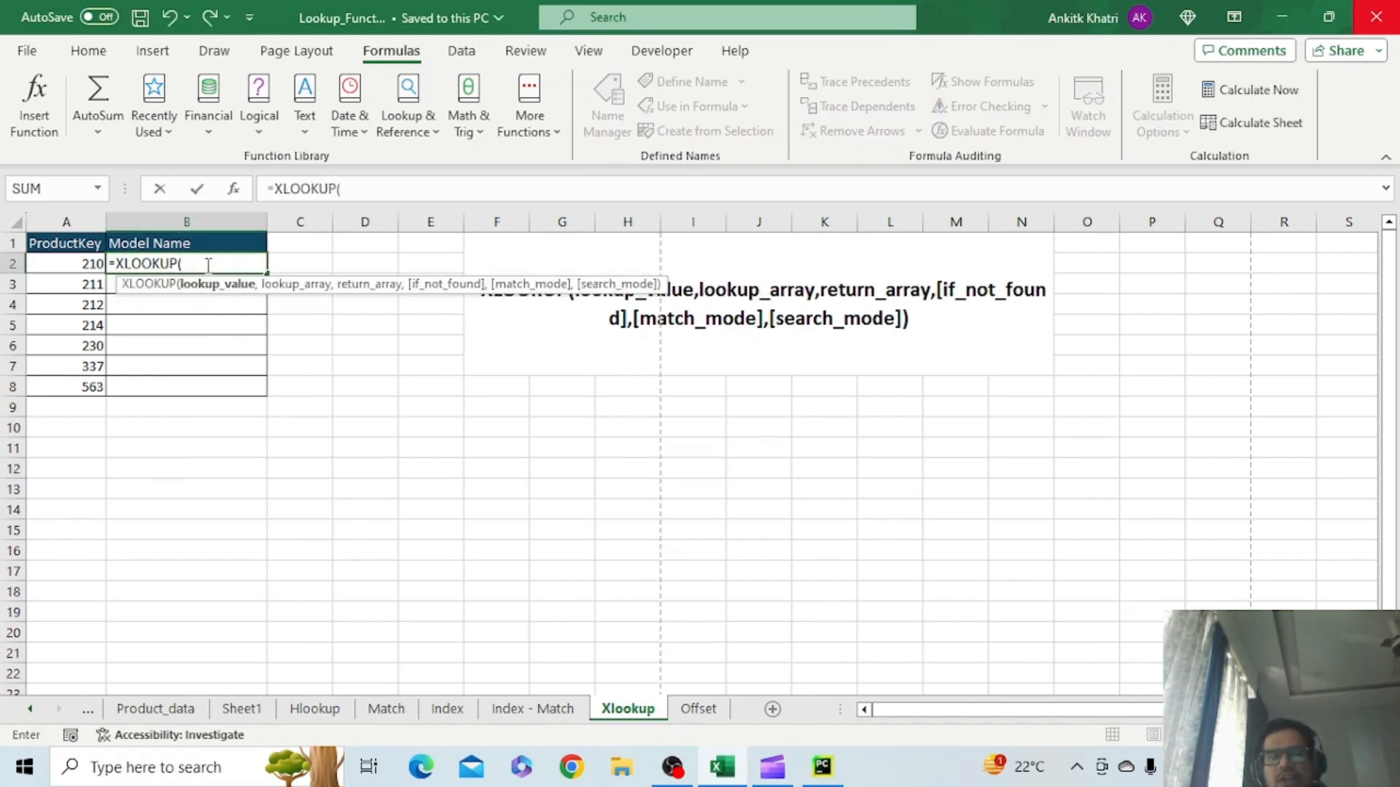
click(65, 267)
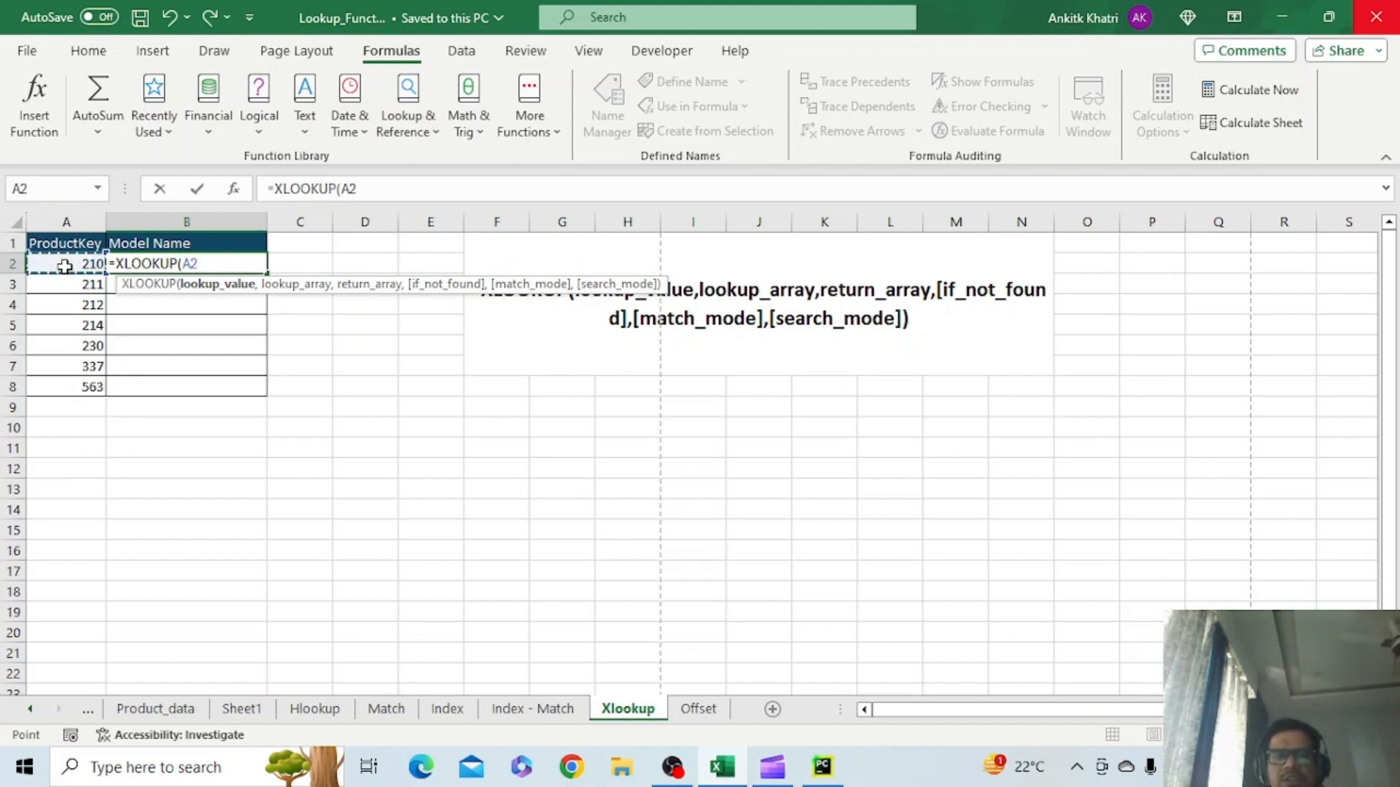
text(,)
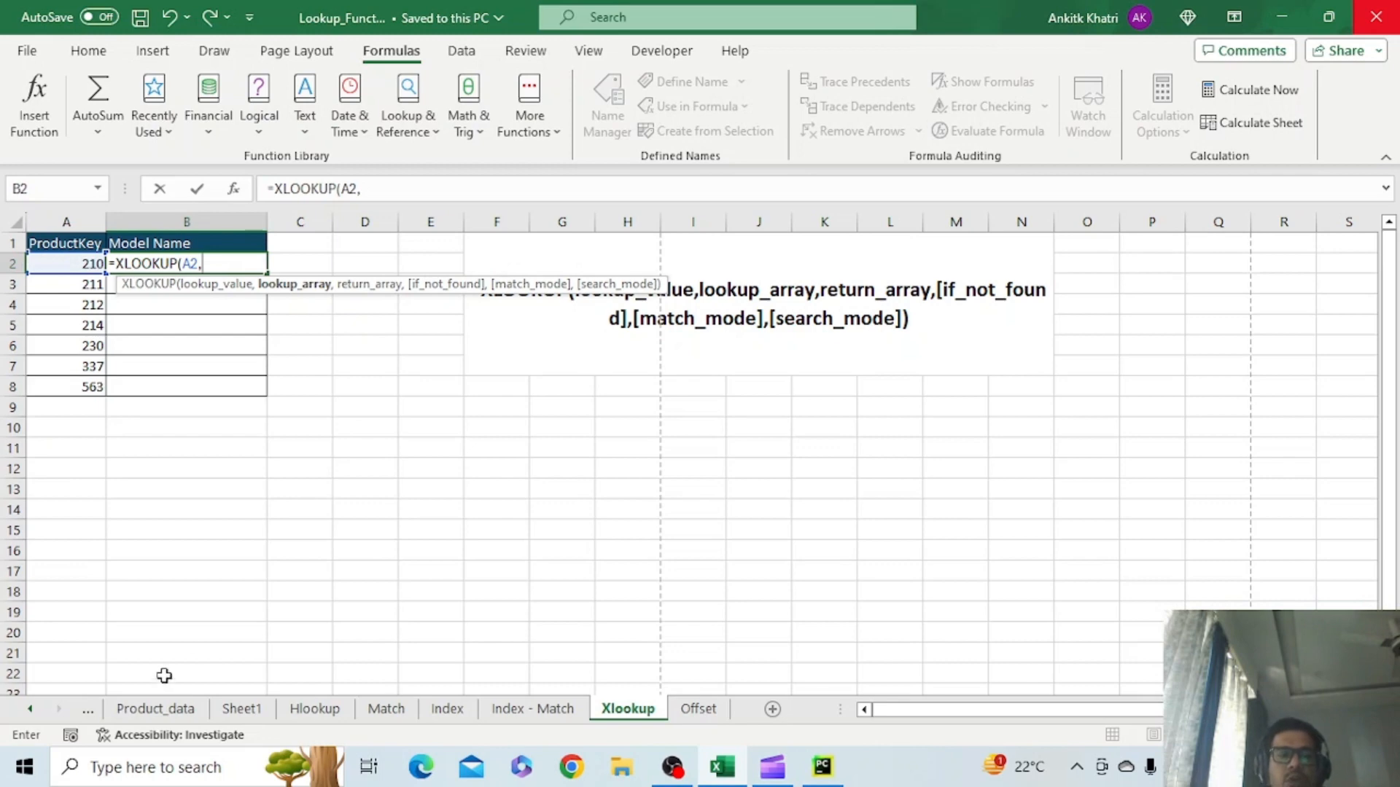
Set the lookup array to the ProductKey column as the absolute range Product_data!$A$2:$A$398
click(157, 709)
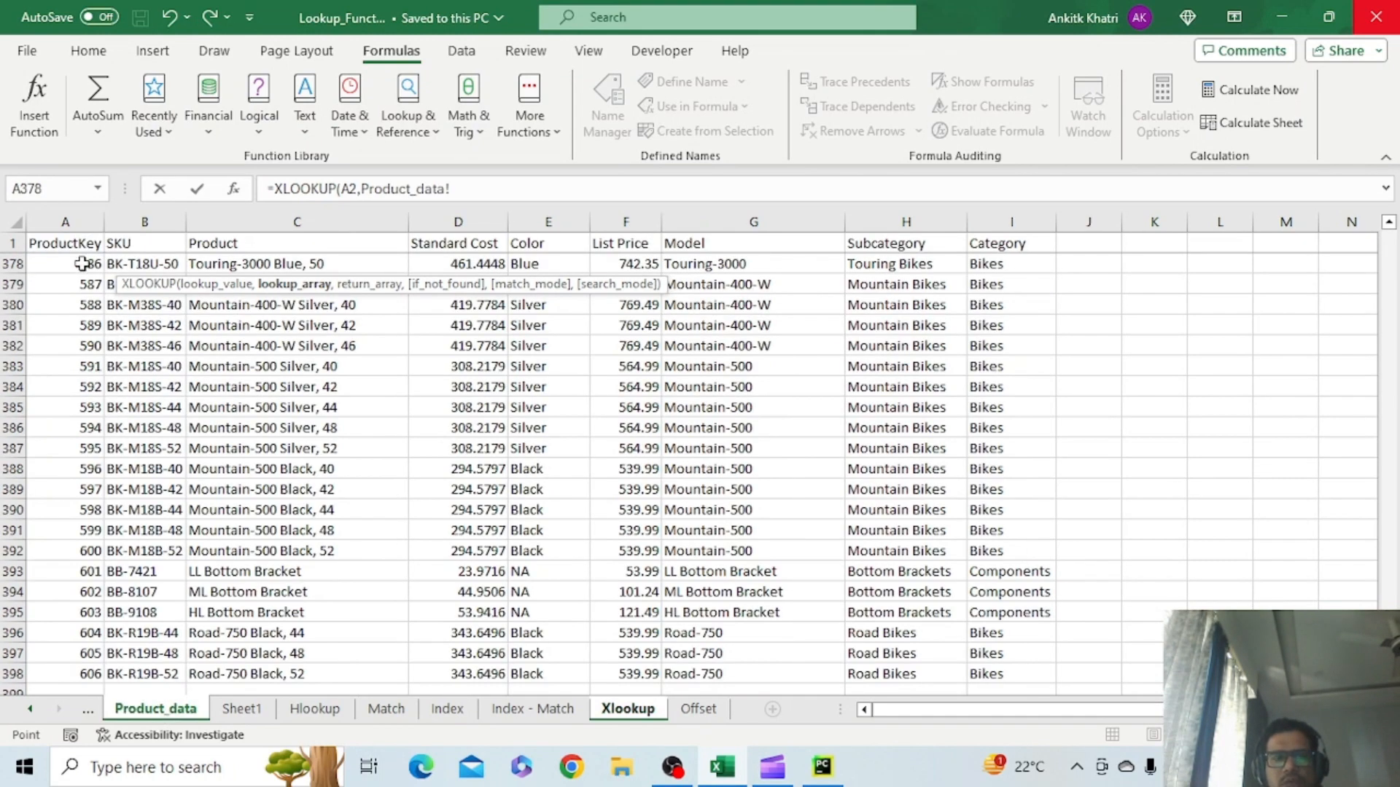
key(ctrl+Home)
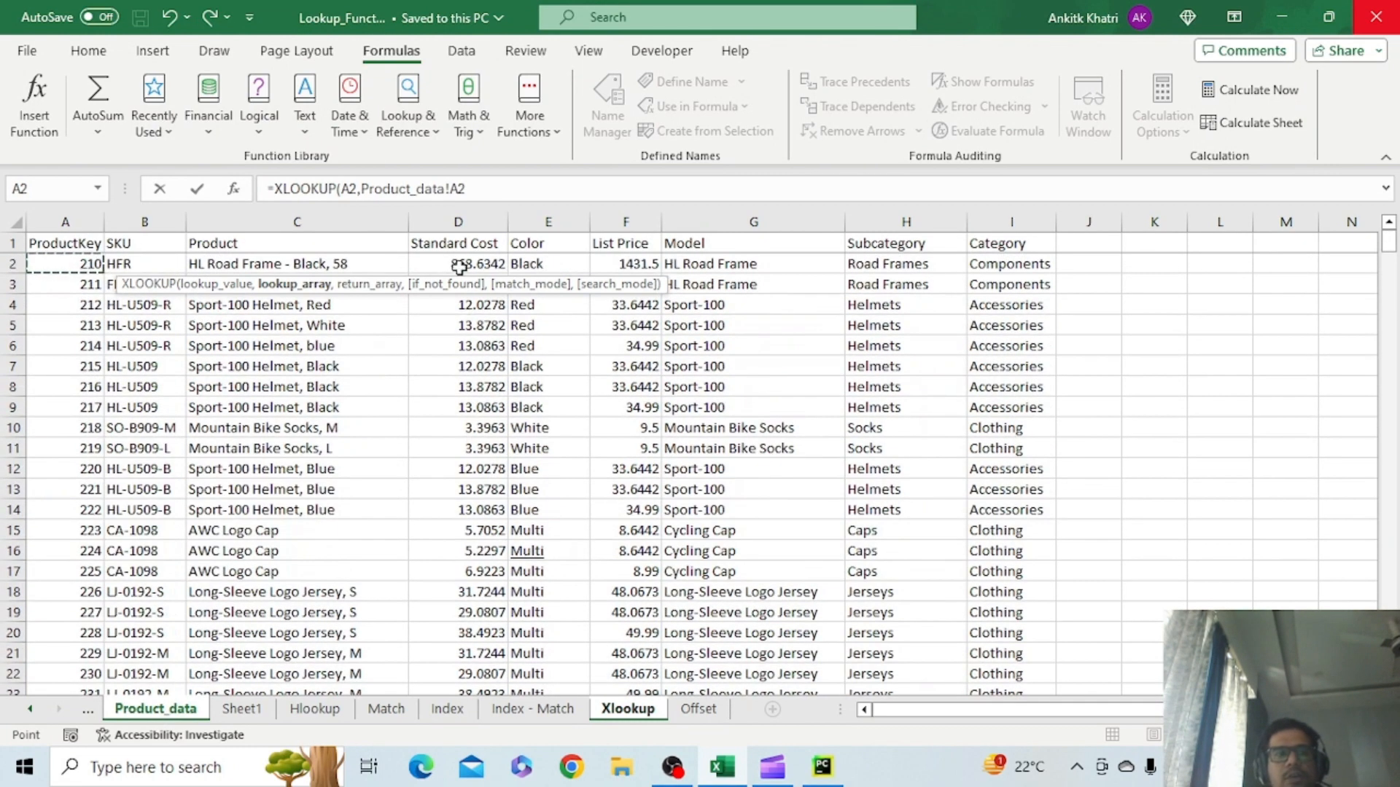
key(ctrl+shift+Down)
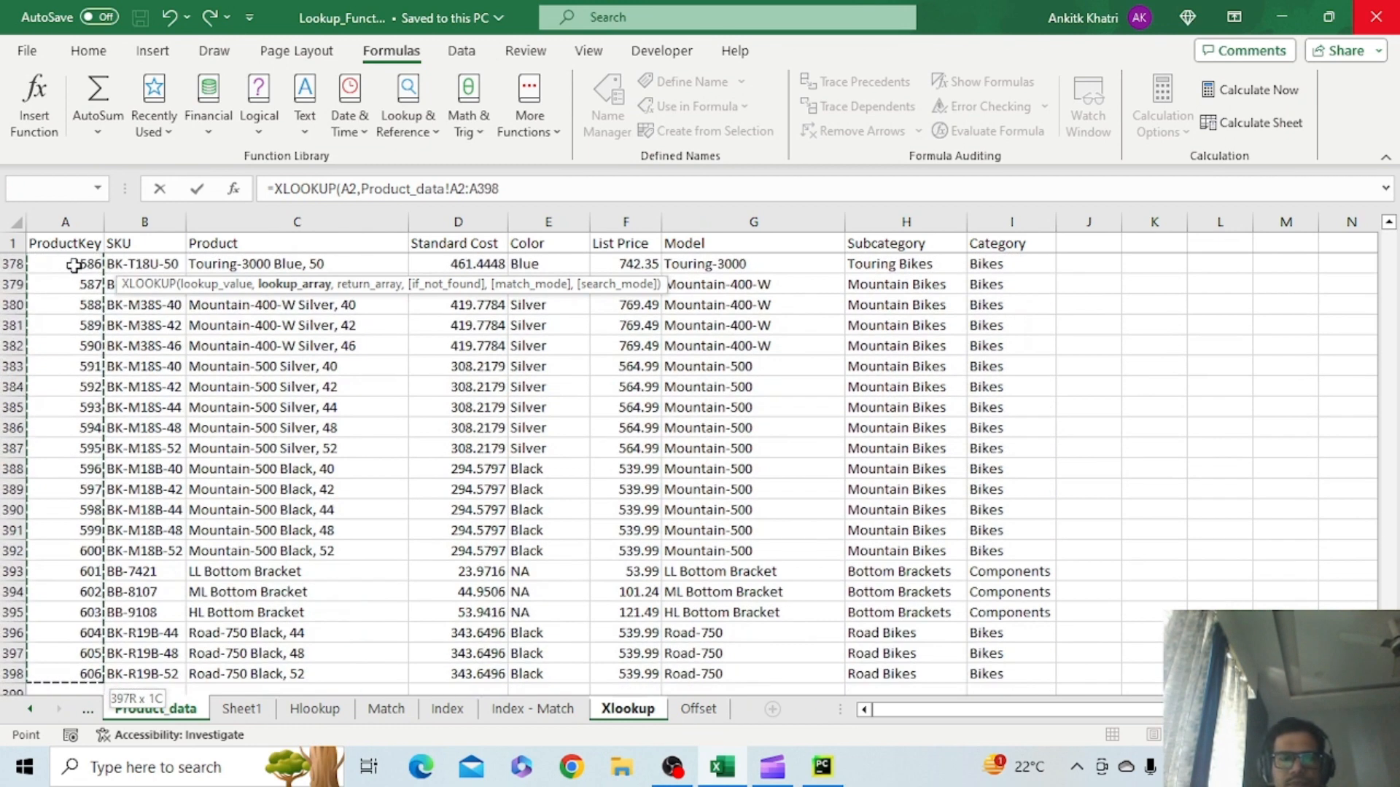
key(F4)
text(,)
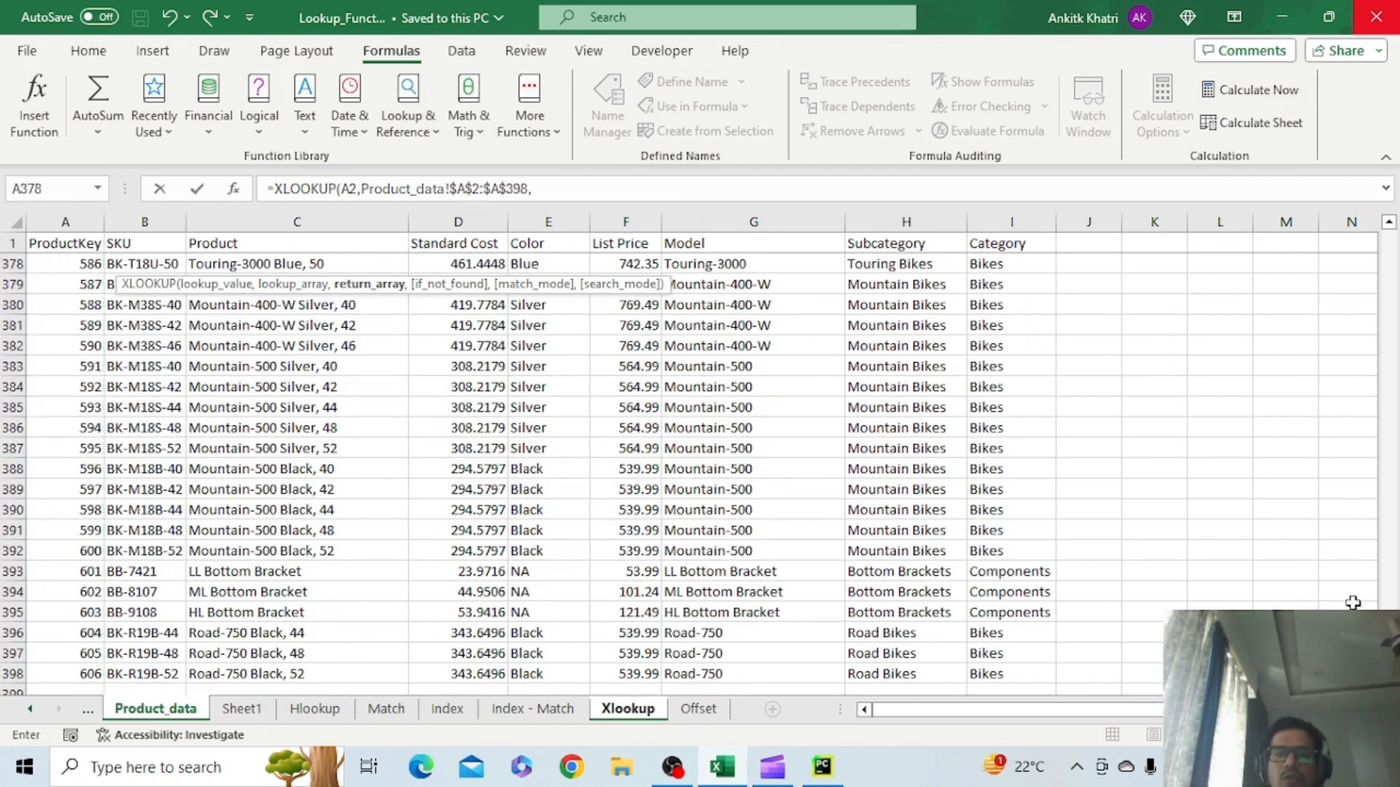
Set the return array to the Model column as the absolute range Product_data!$G$2:$G$398
scroll(1354, 605, down, 1)
scroll(738, 273, up, 20)
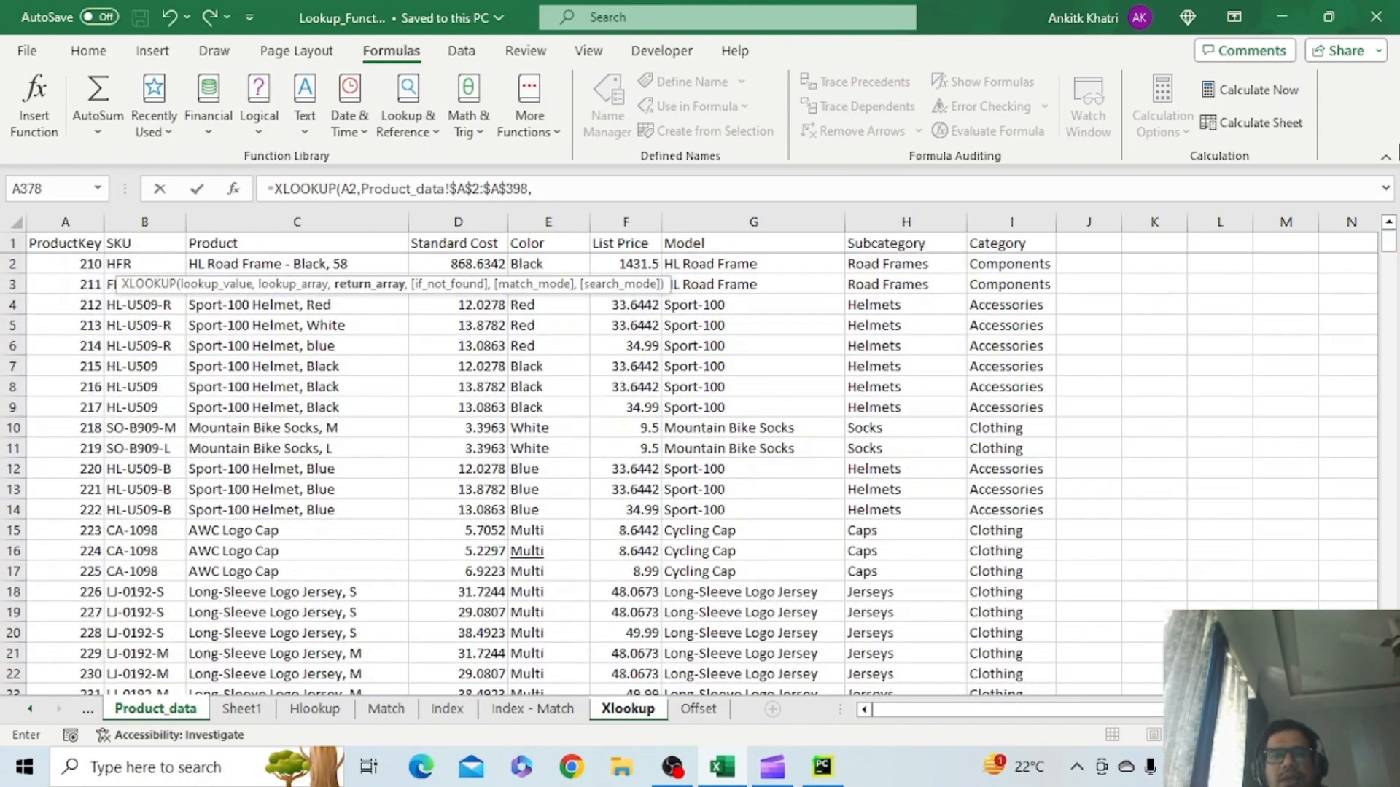
click(738, 273)
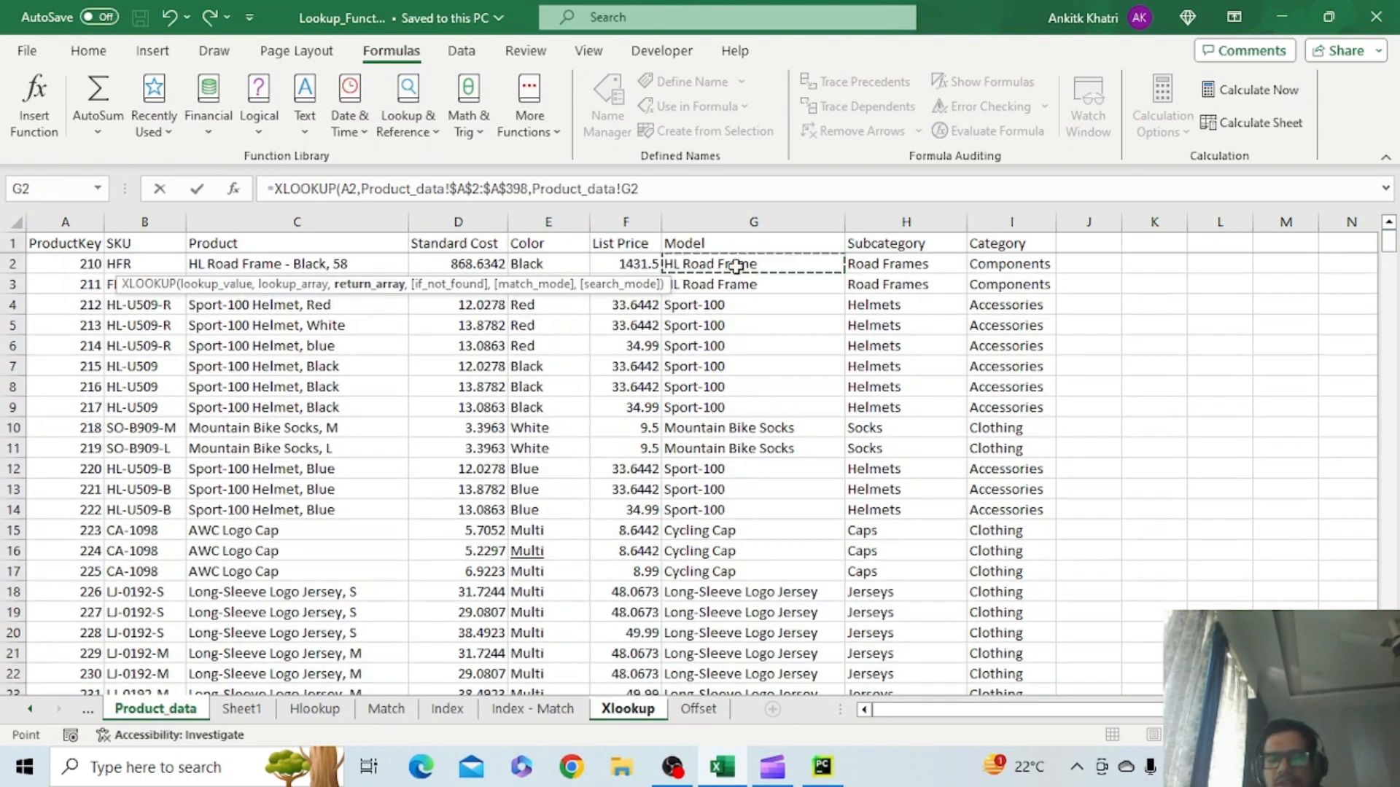
key(ctrl+shift+Down)
key(F4)
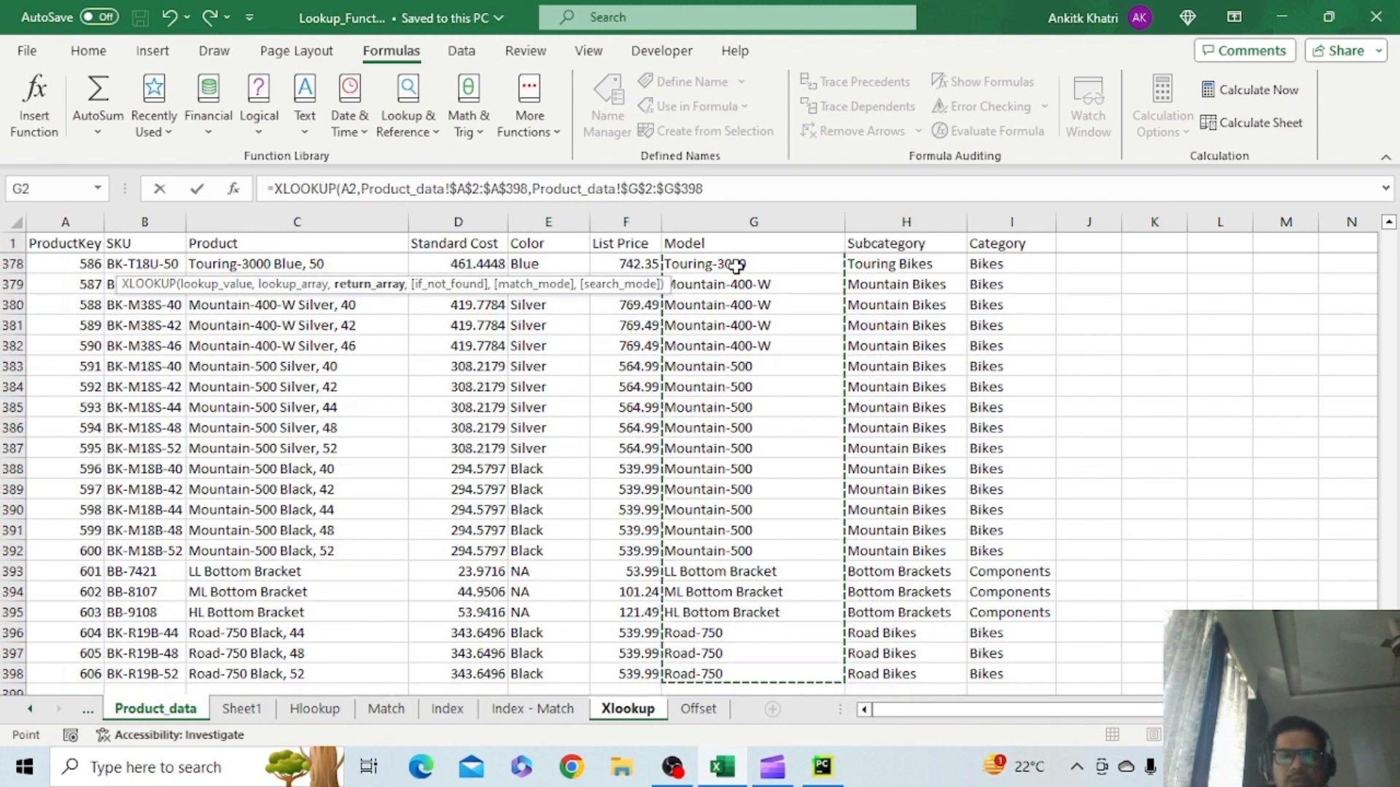
text(,)
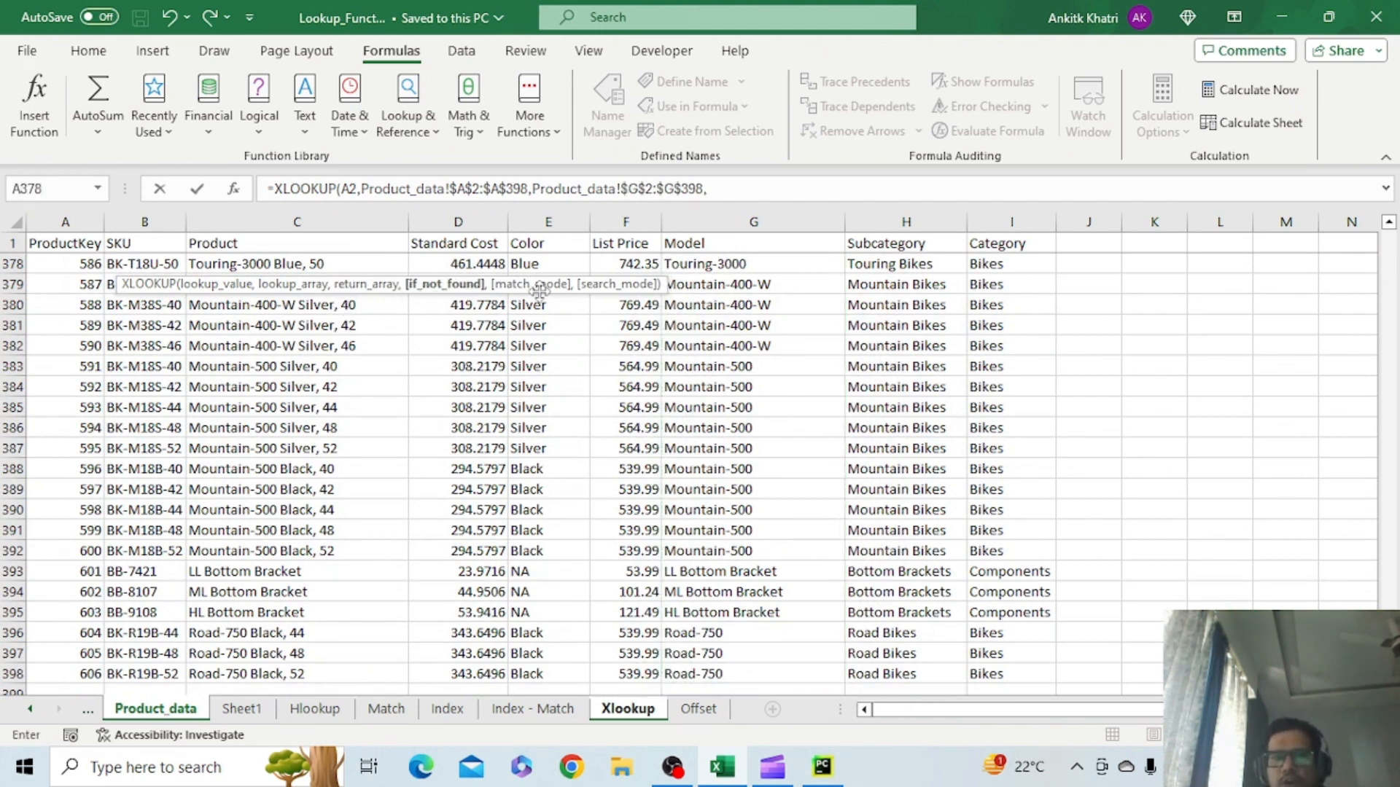
Add "No Value Found" as the if_not_found argument of the XLOOKUP formula
click(752, 188)
text(")
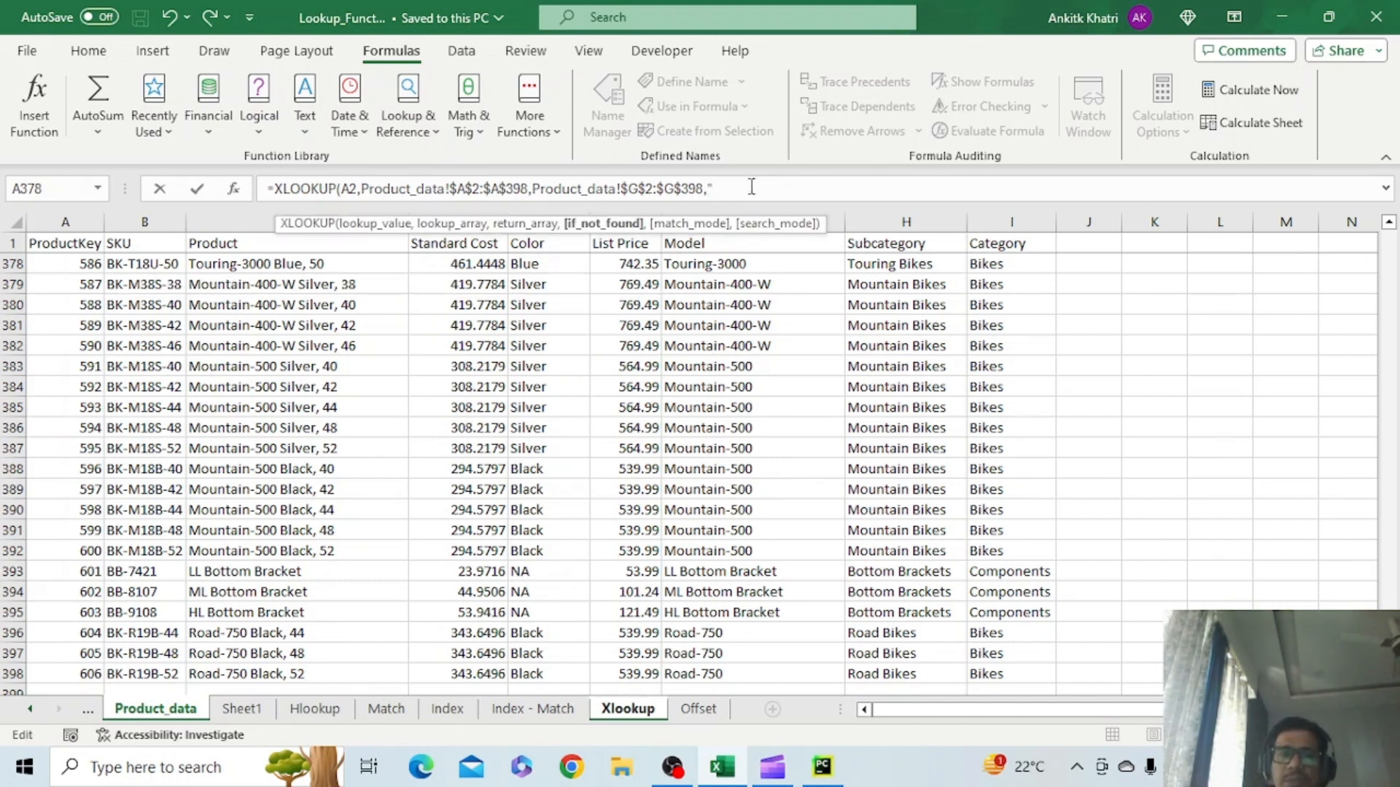
text(")
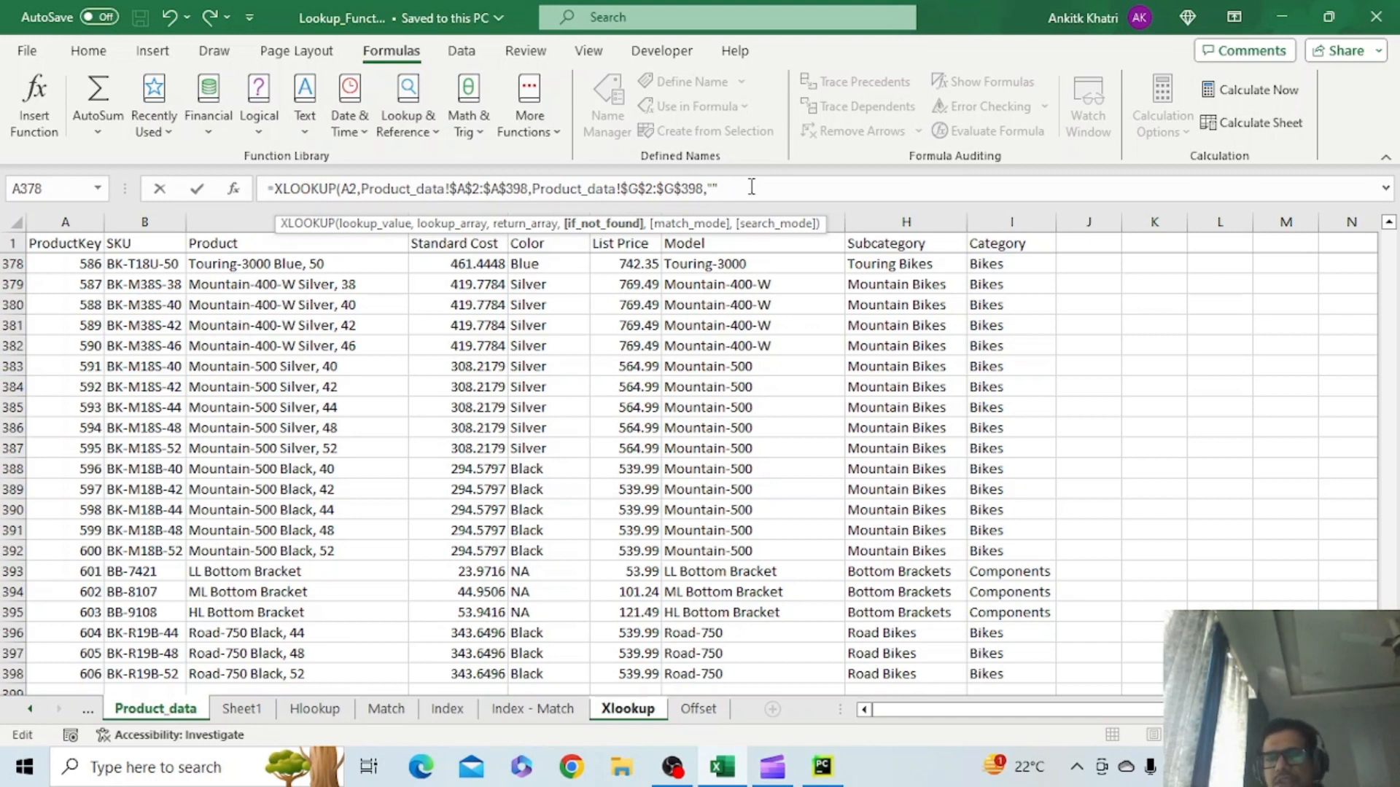
key(BackSpace)
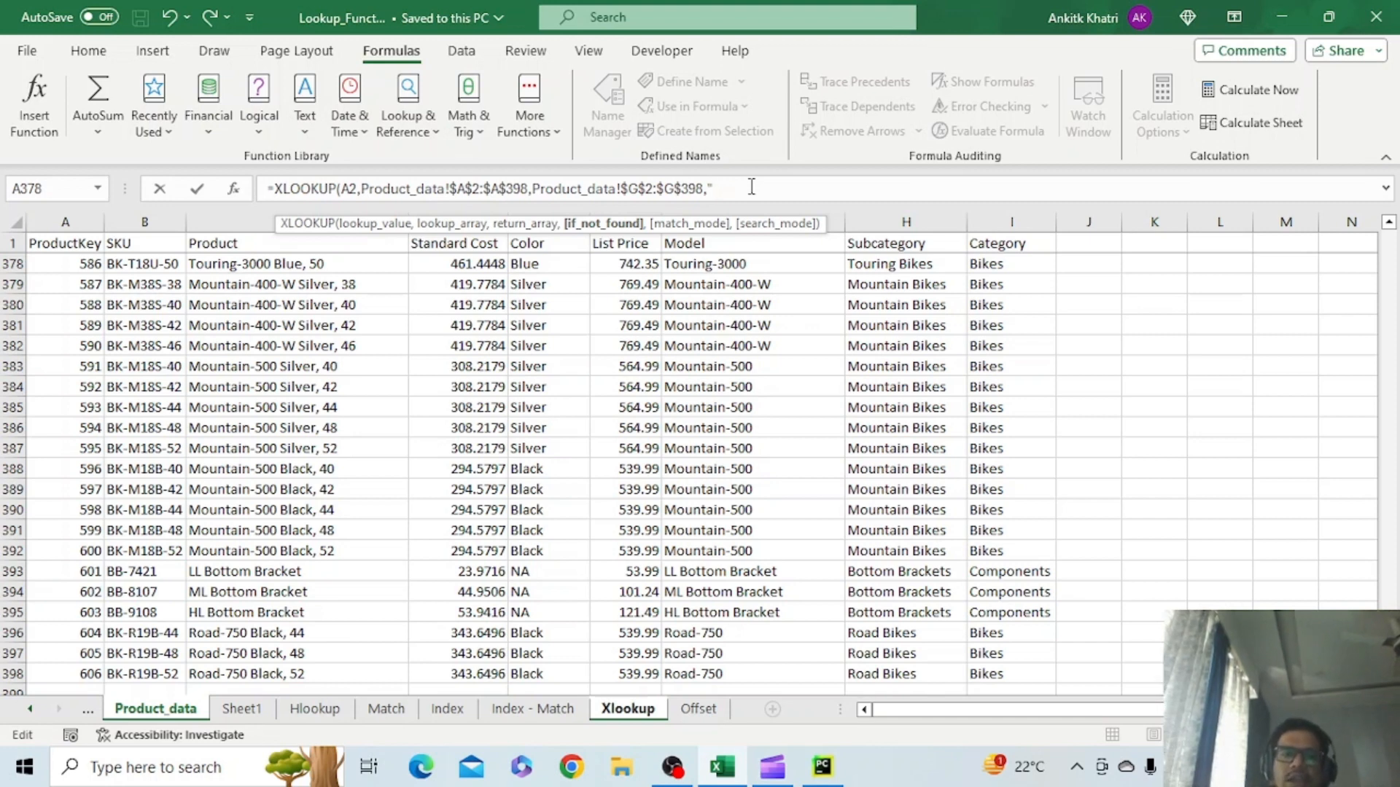
text(No)
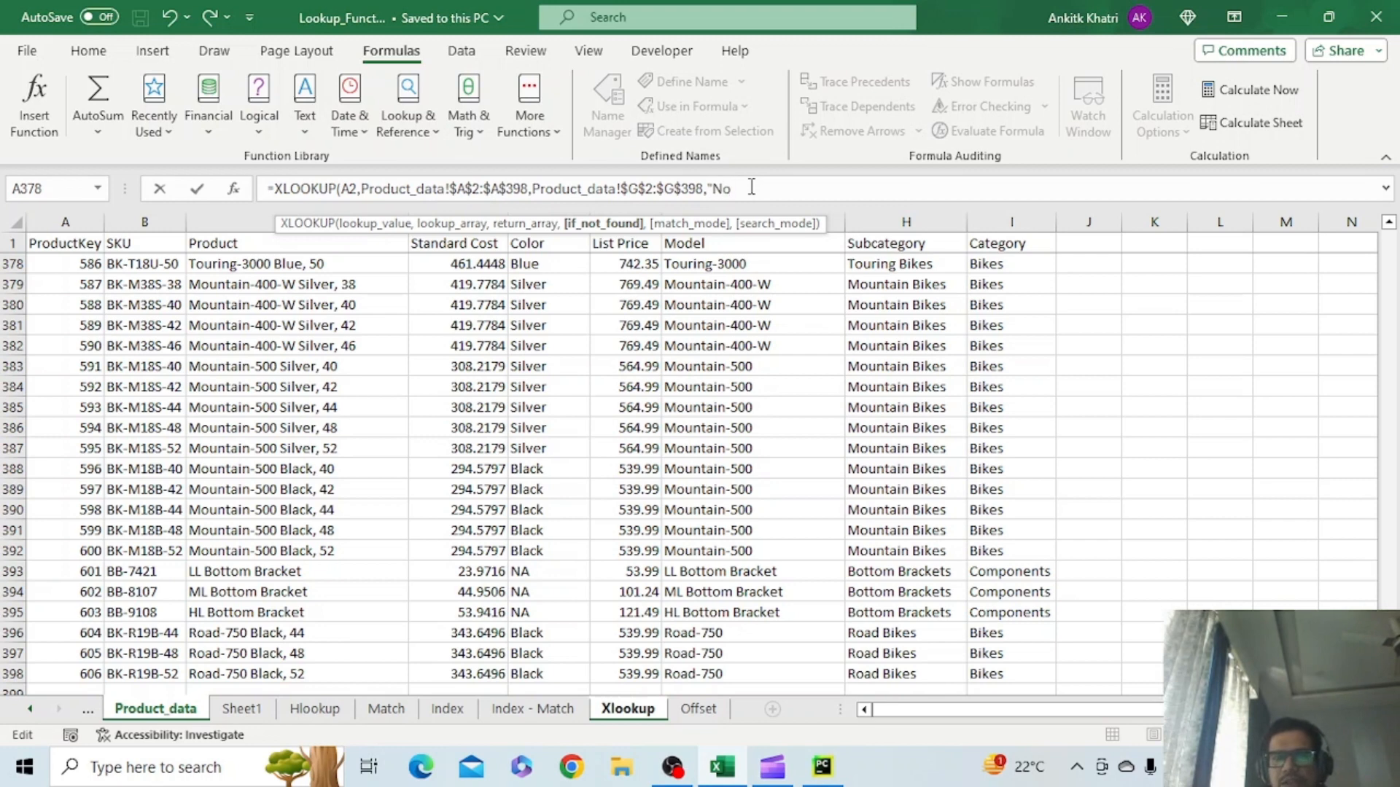
text( Value)
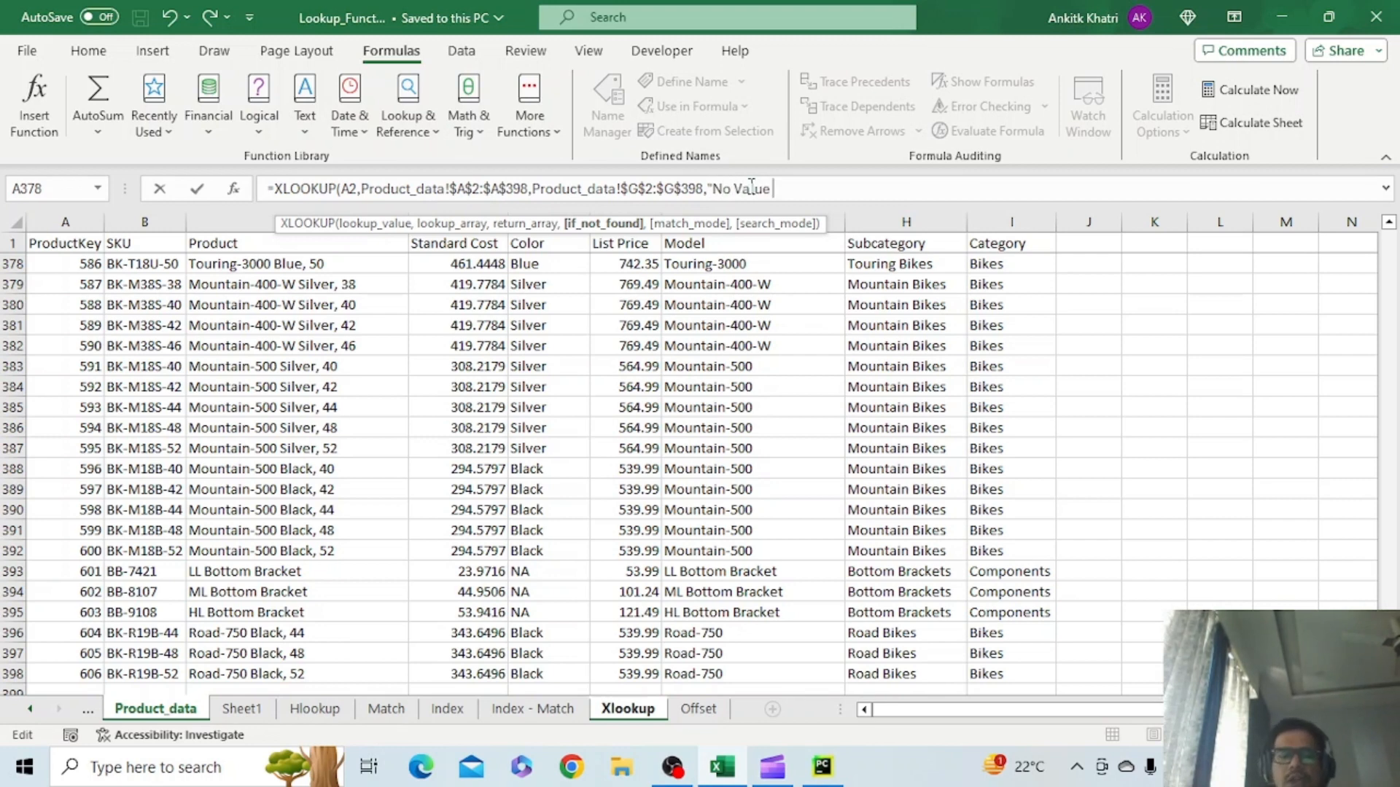
text( Fo)
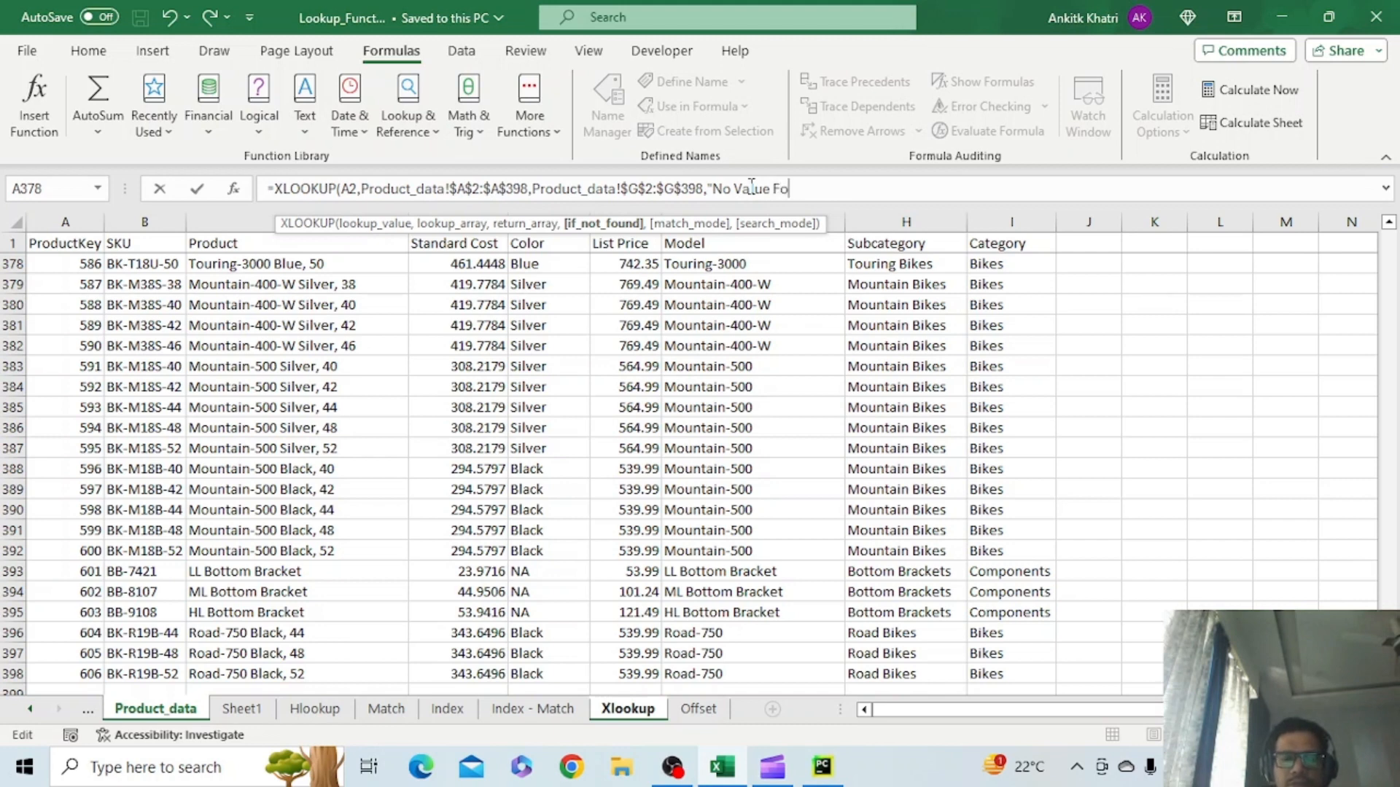
text(und",)
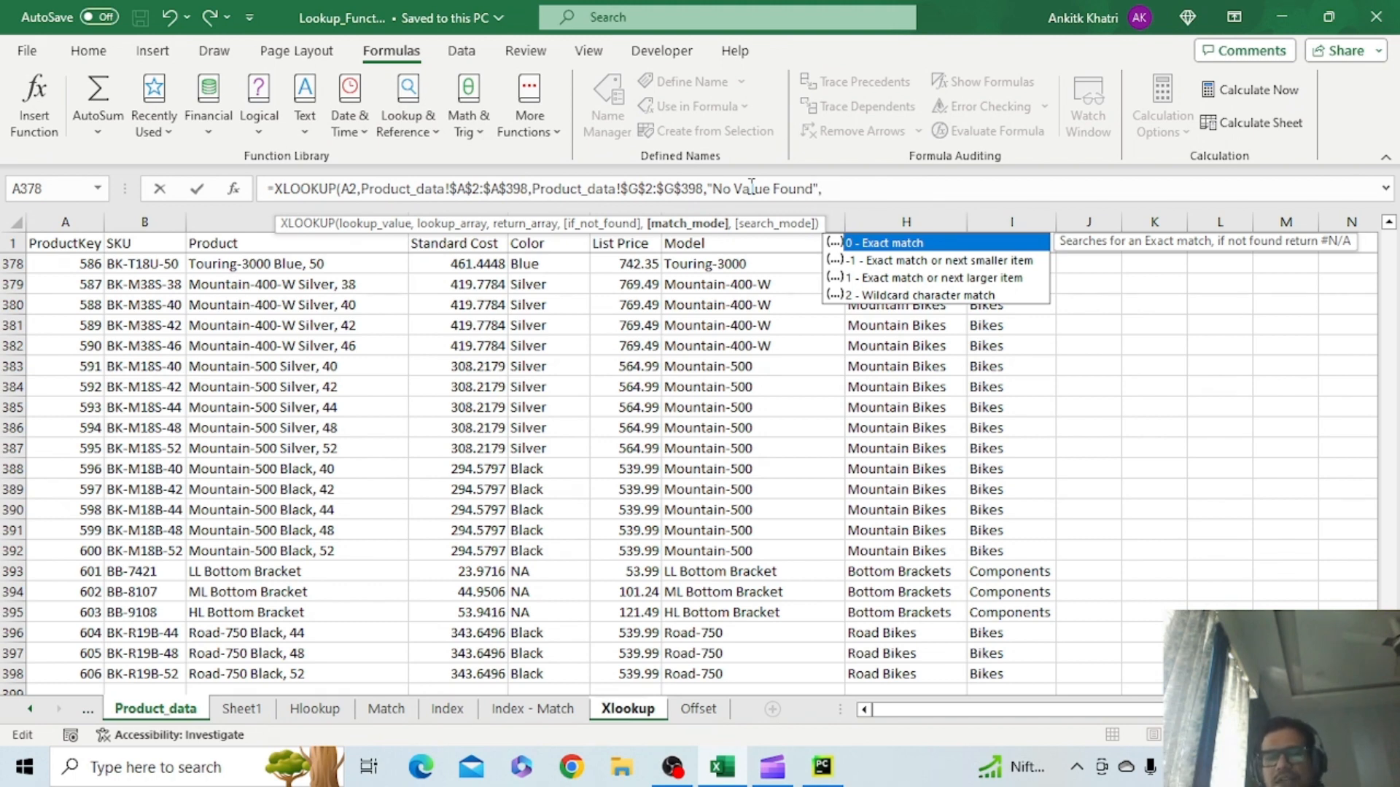
Complete the XLOOKUP with match mode 0 and search mode 1, enter it, and fill it down from B2 through B8
text(0)
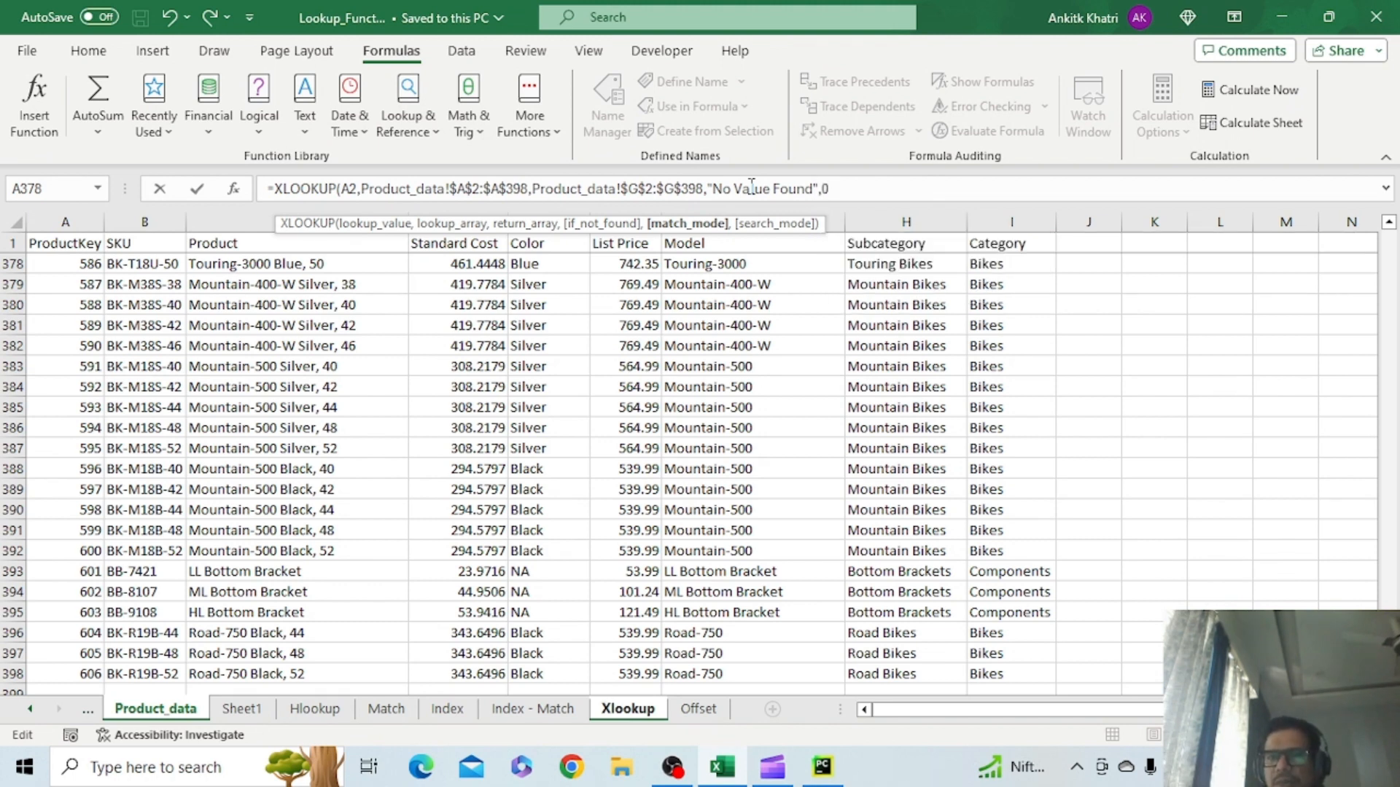
text(,)
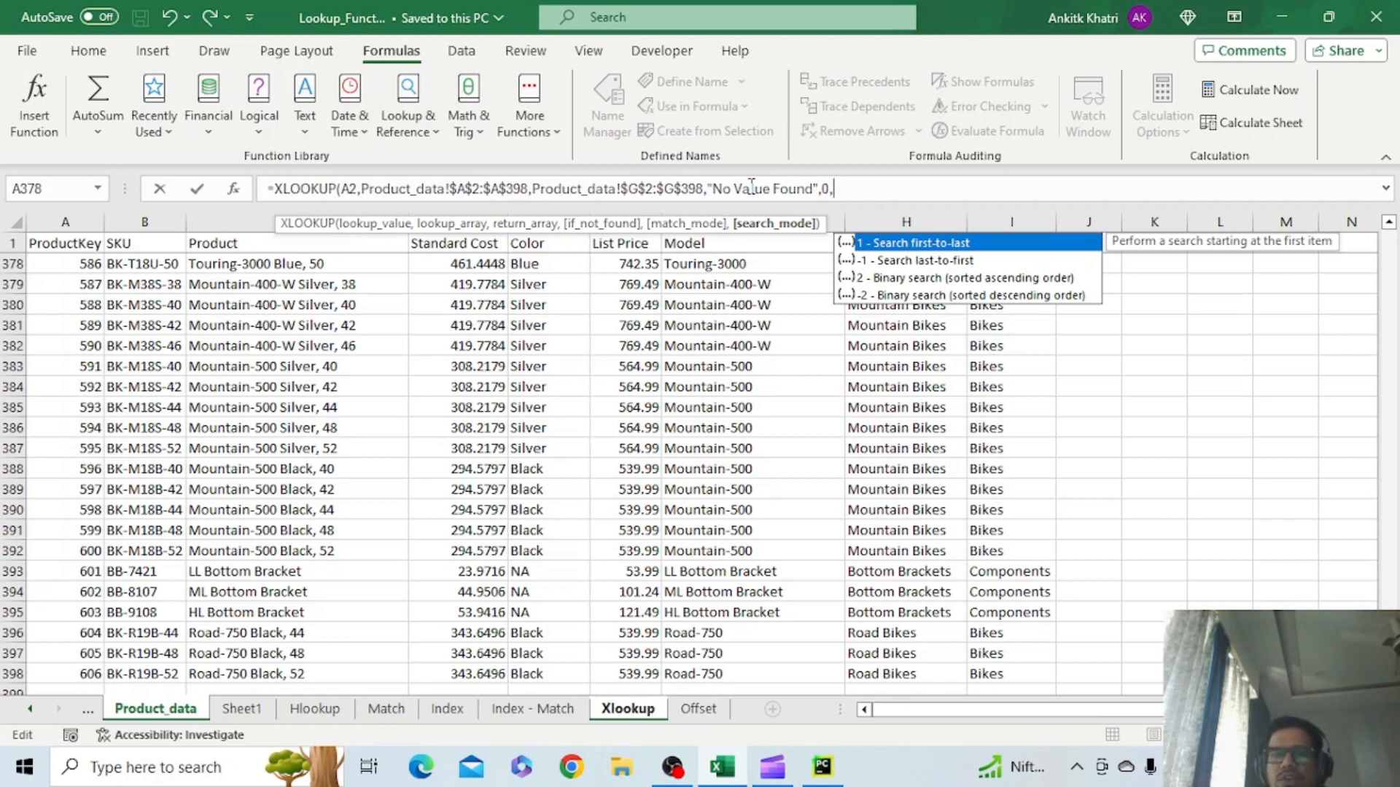
text(1)
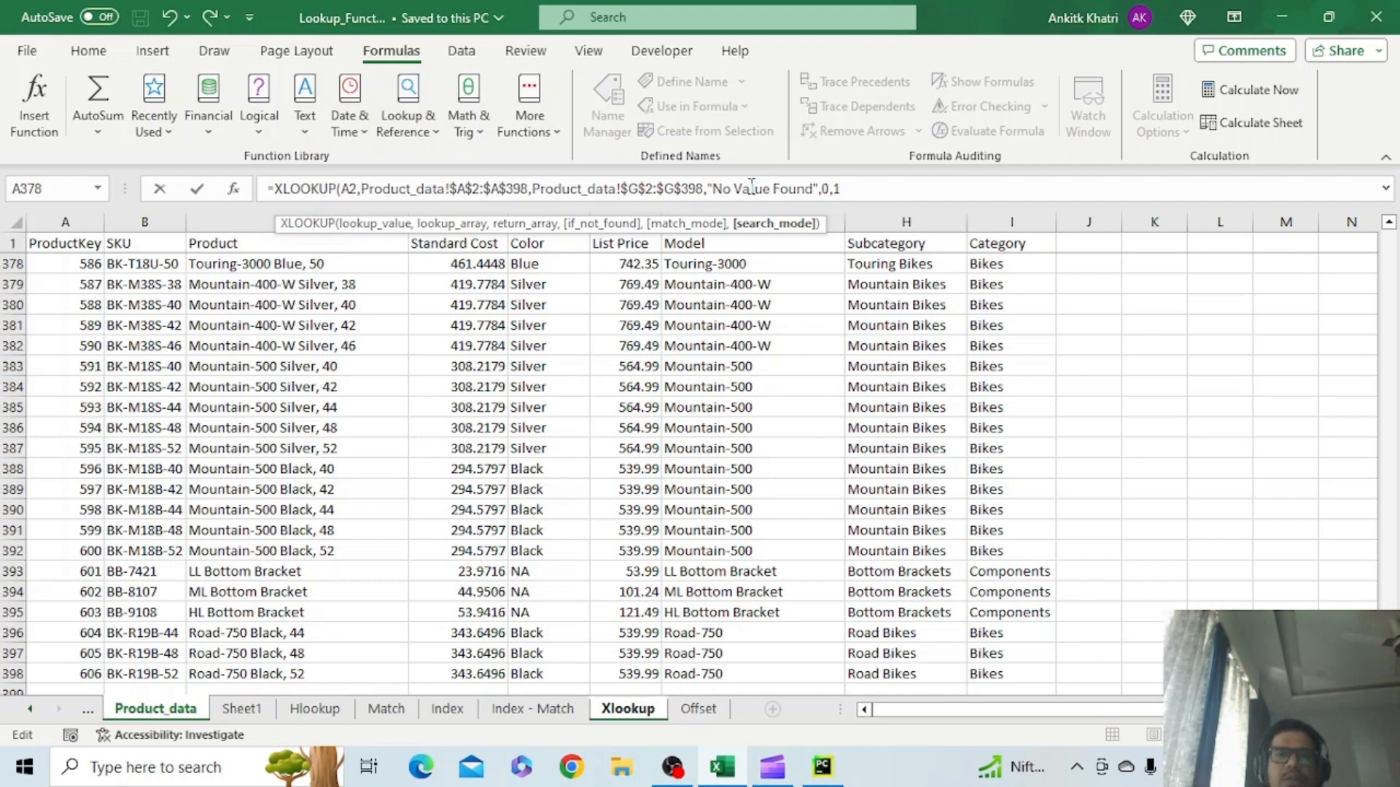
text())
key(Return)
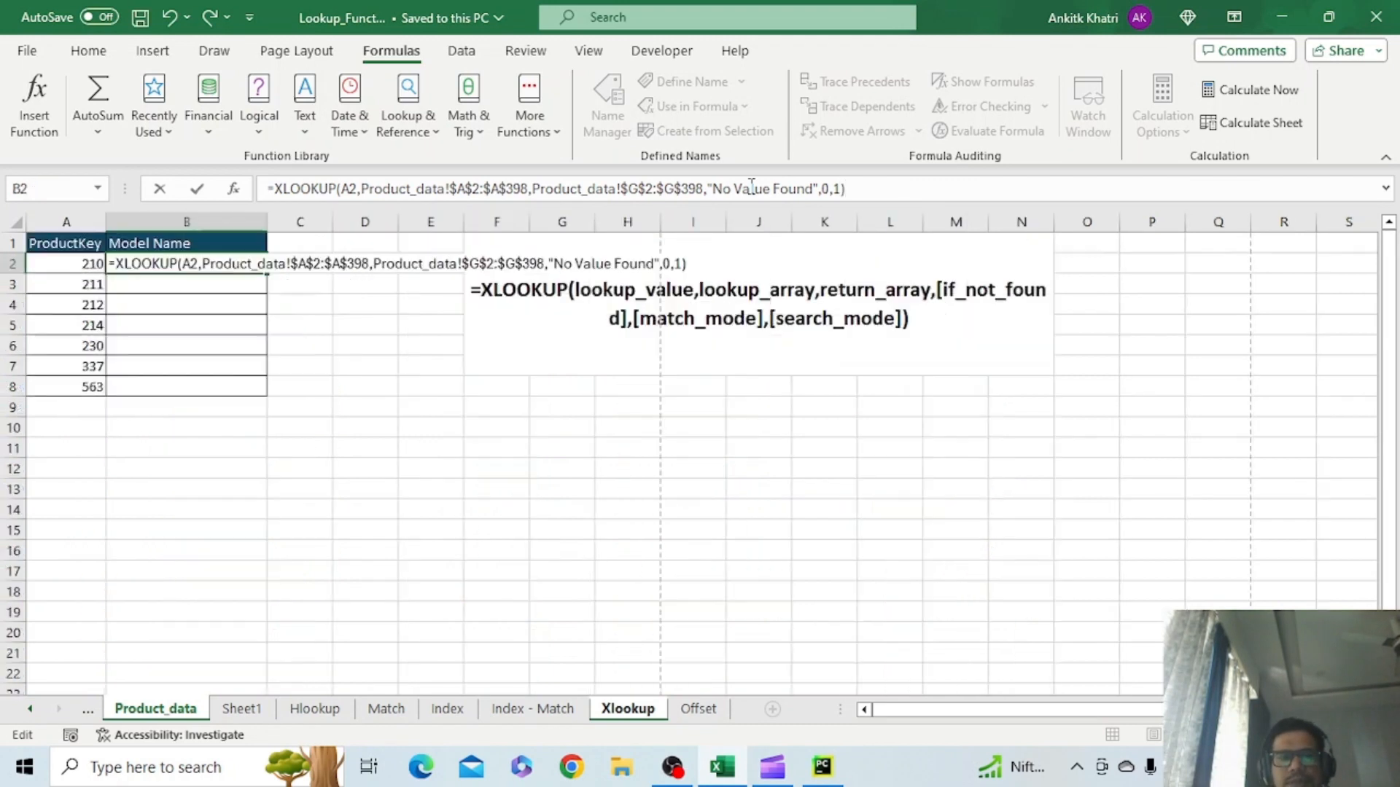
click(232, 262)
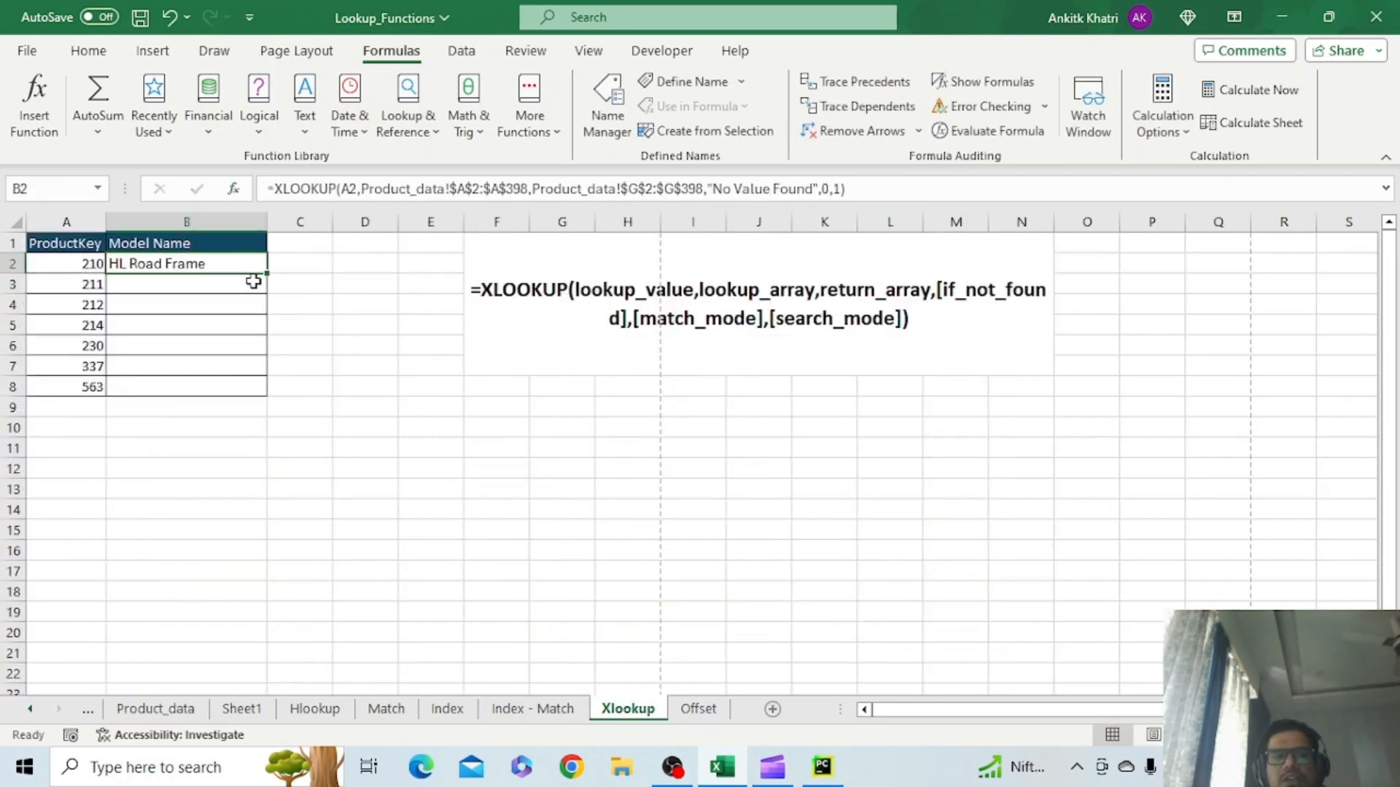
double_click(265, 277)
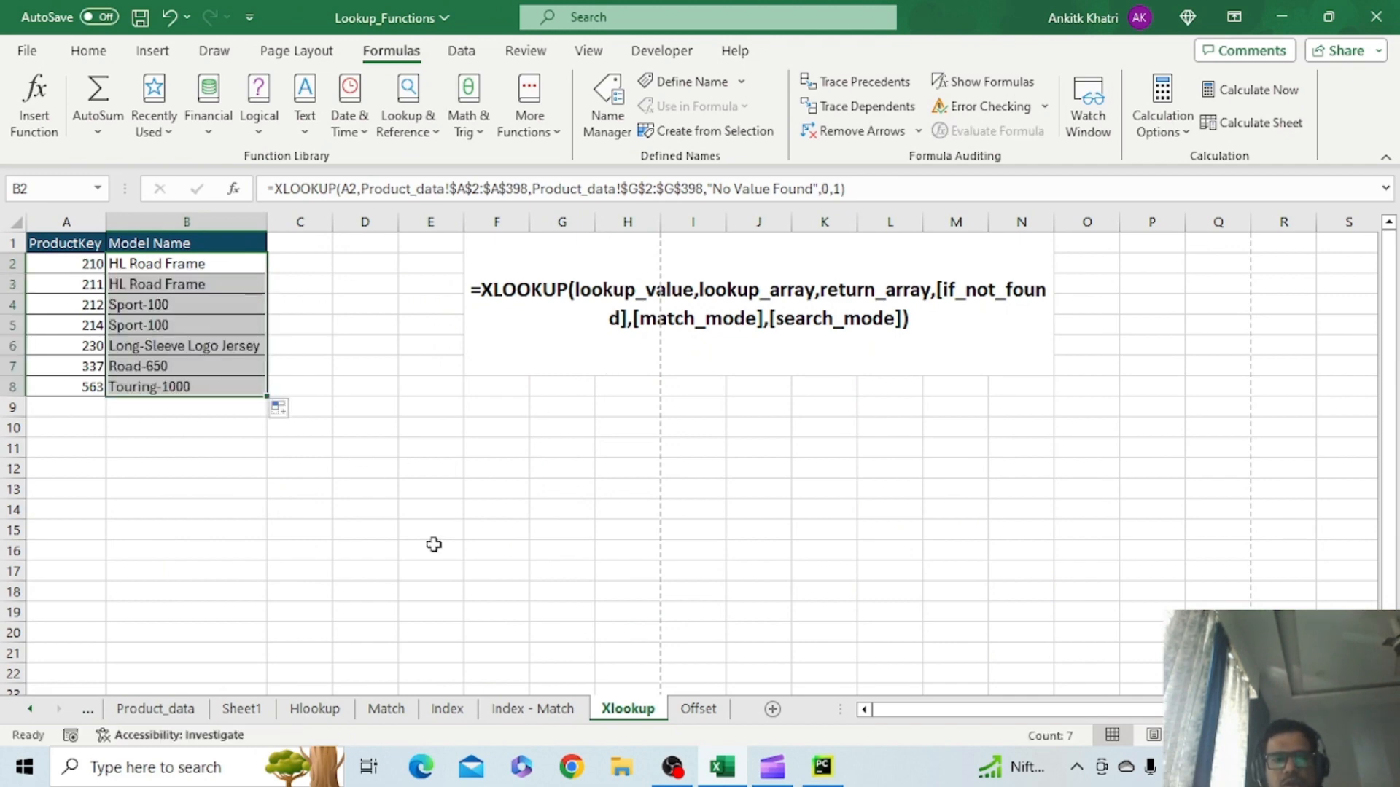
Check the model names of the first two products on the Product_data sheet and return to the Xlookup sheet
click(155, 711)
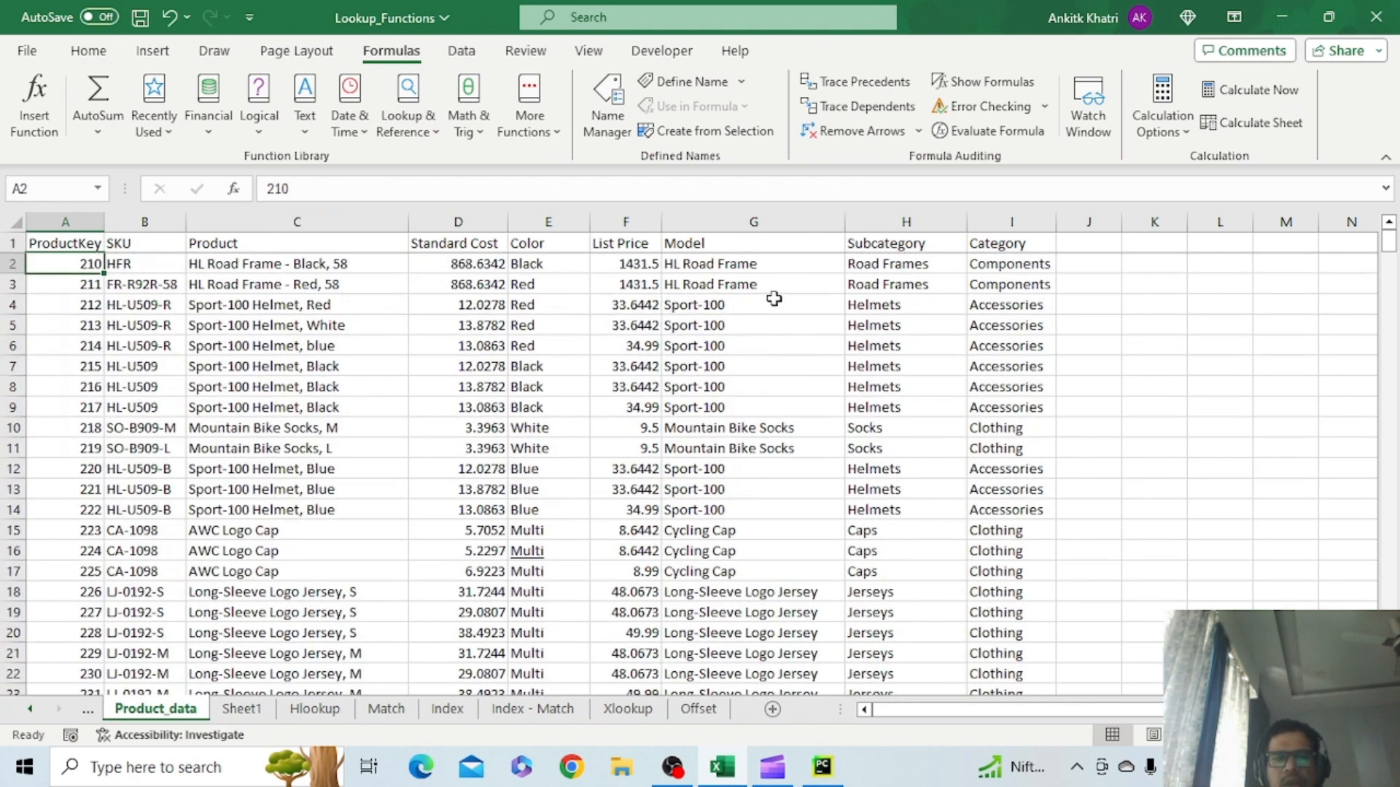
click(772, 295)
click(770, 266)
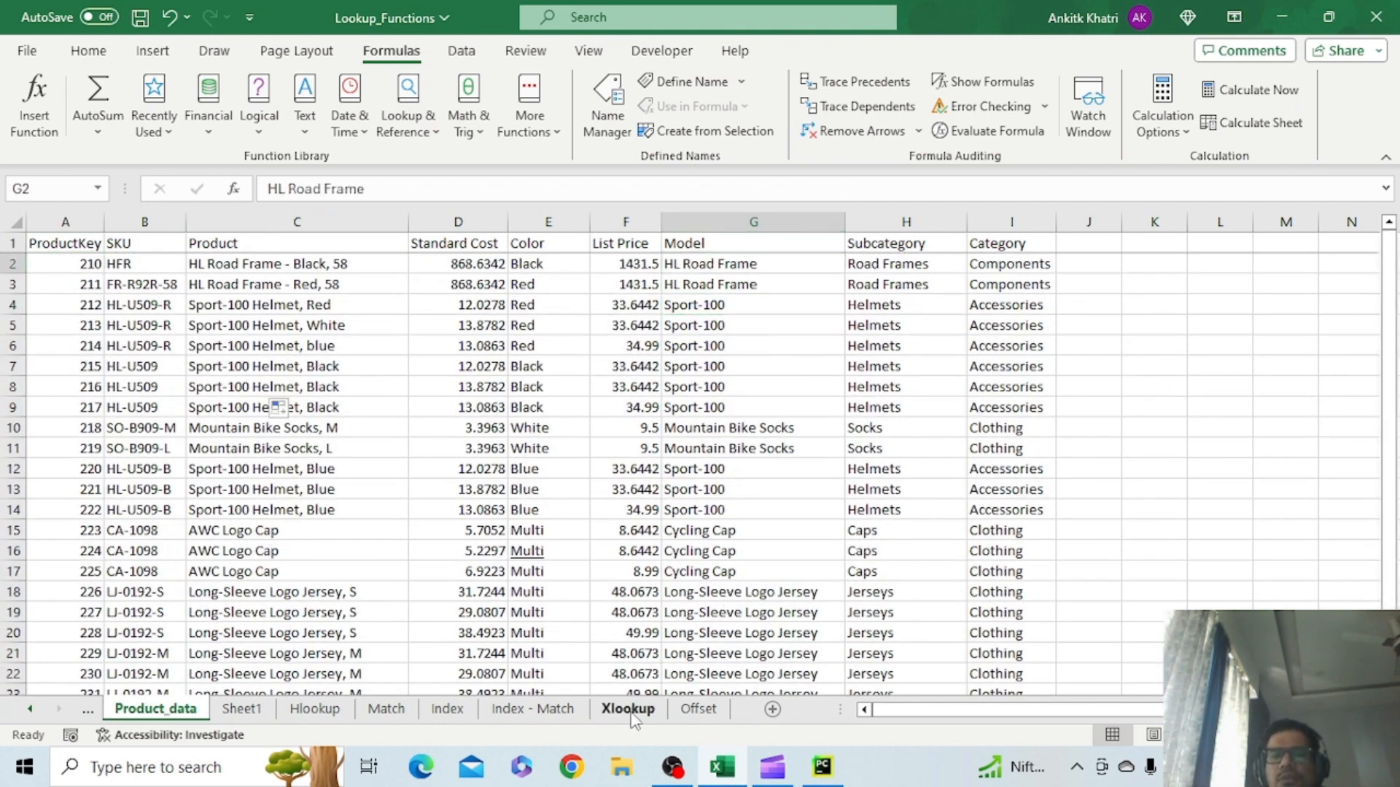
click(627, 709)
Change the match mode in B2's XLOOKUP to -1 (exact match or next smaller item), with search mode 1, and enter the formula
click(204, 264)
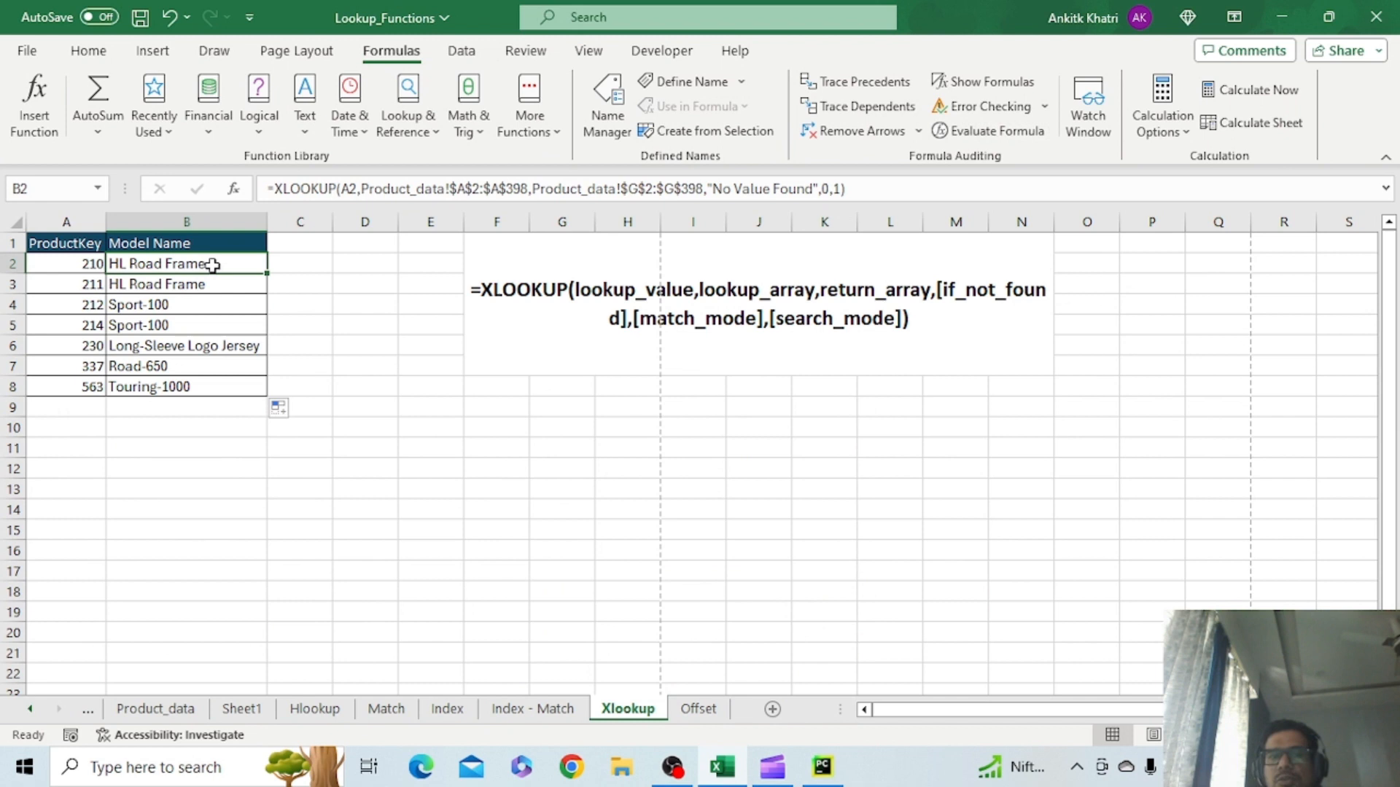
click(839, 191)
key(BackSpace)
key(BackSpace)
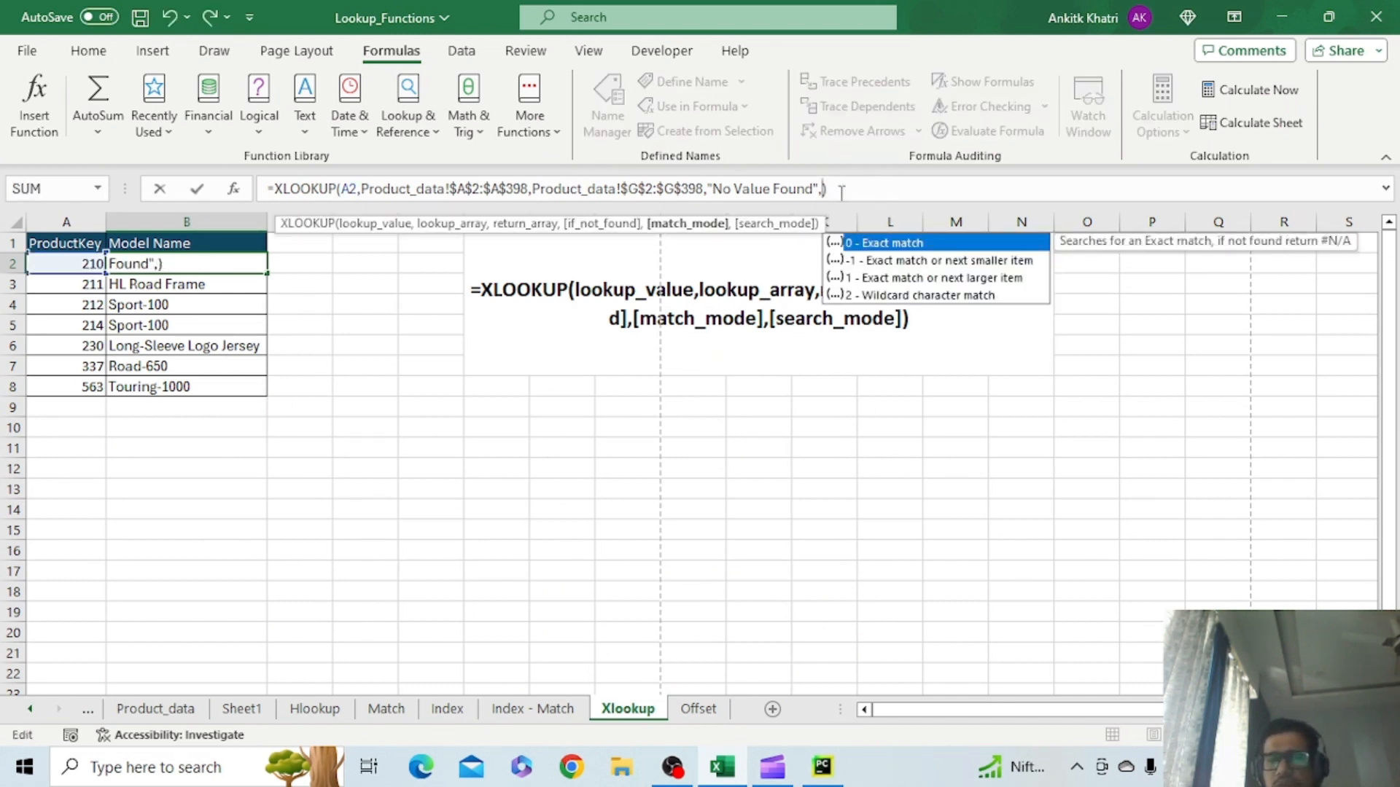
key(BackSpace)
key(Down)
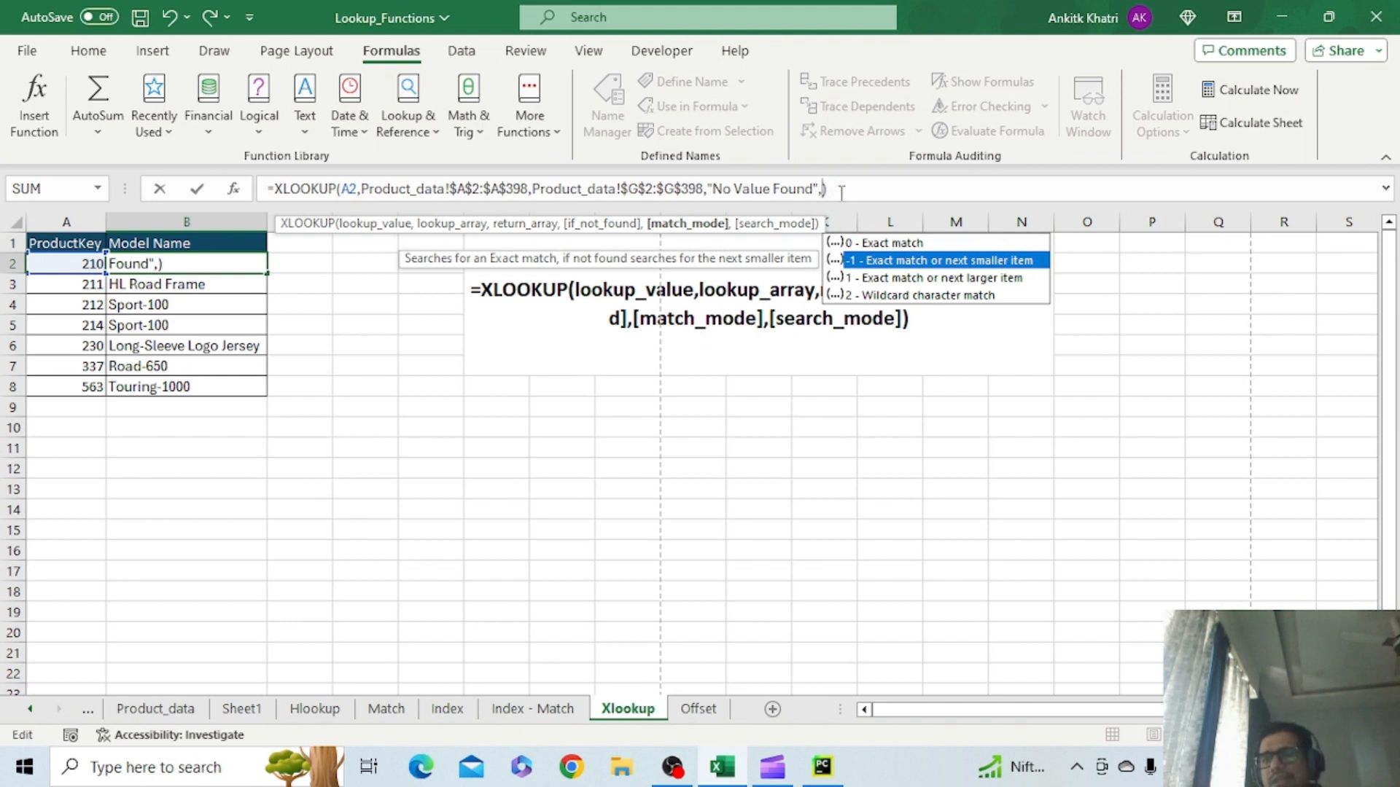
key(Tab)
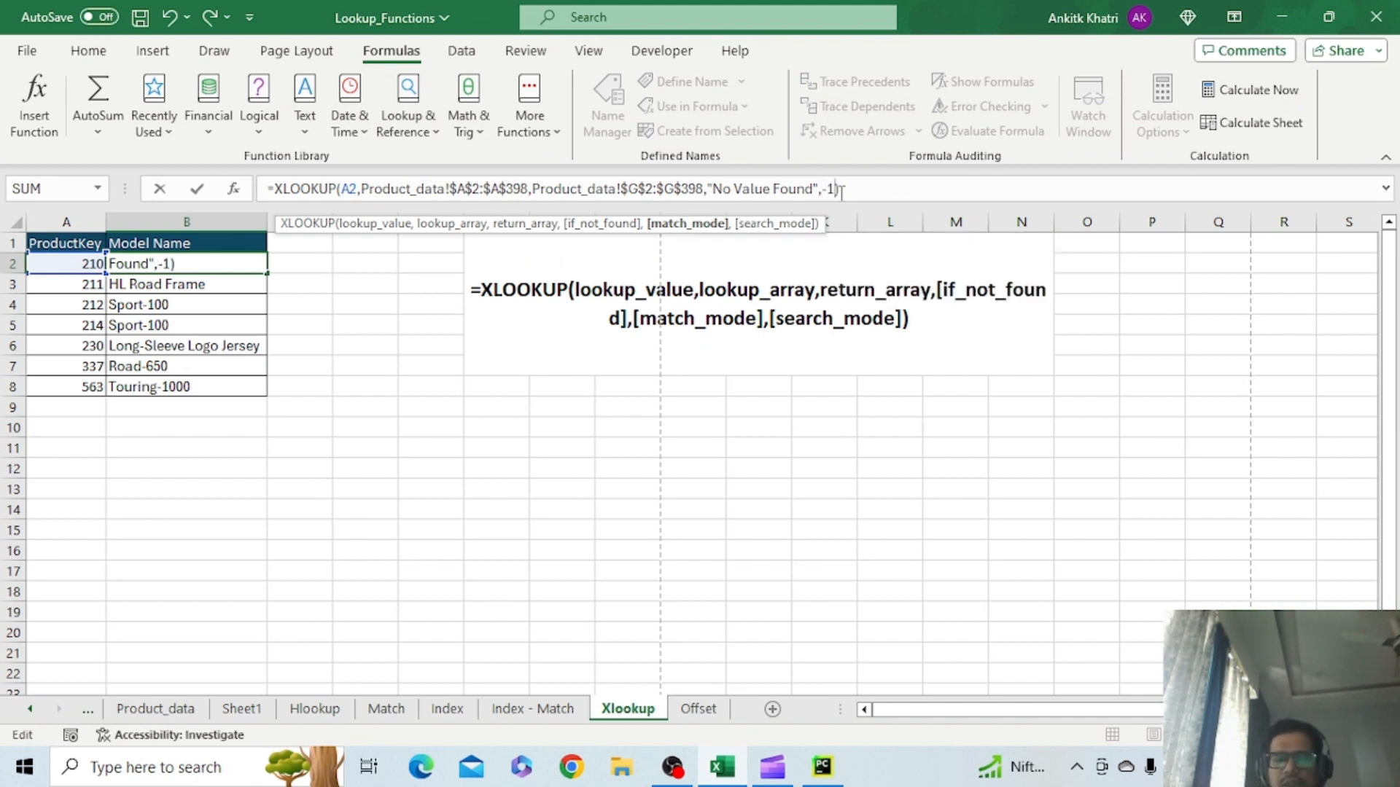
text(,)
key(Tab)
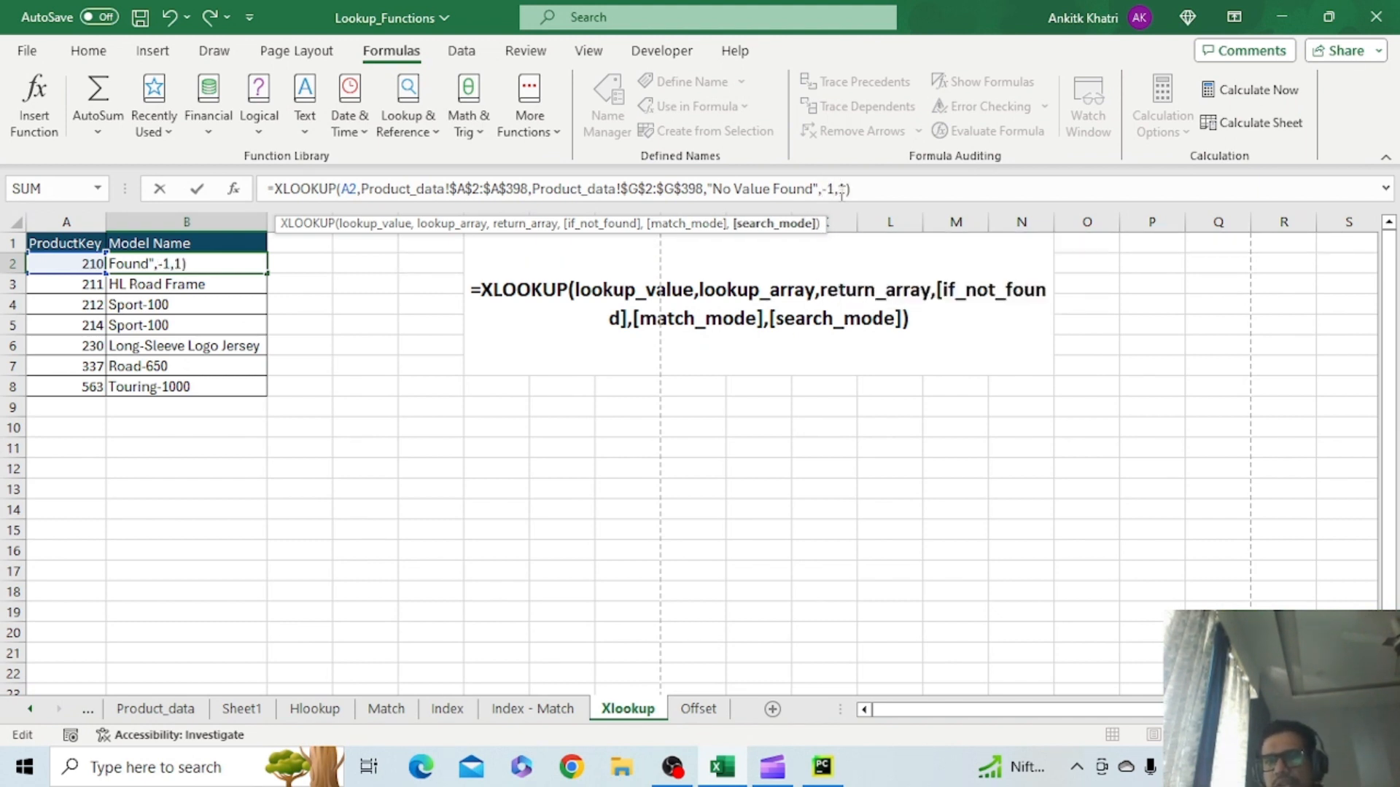
key(Return)
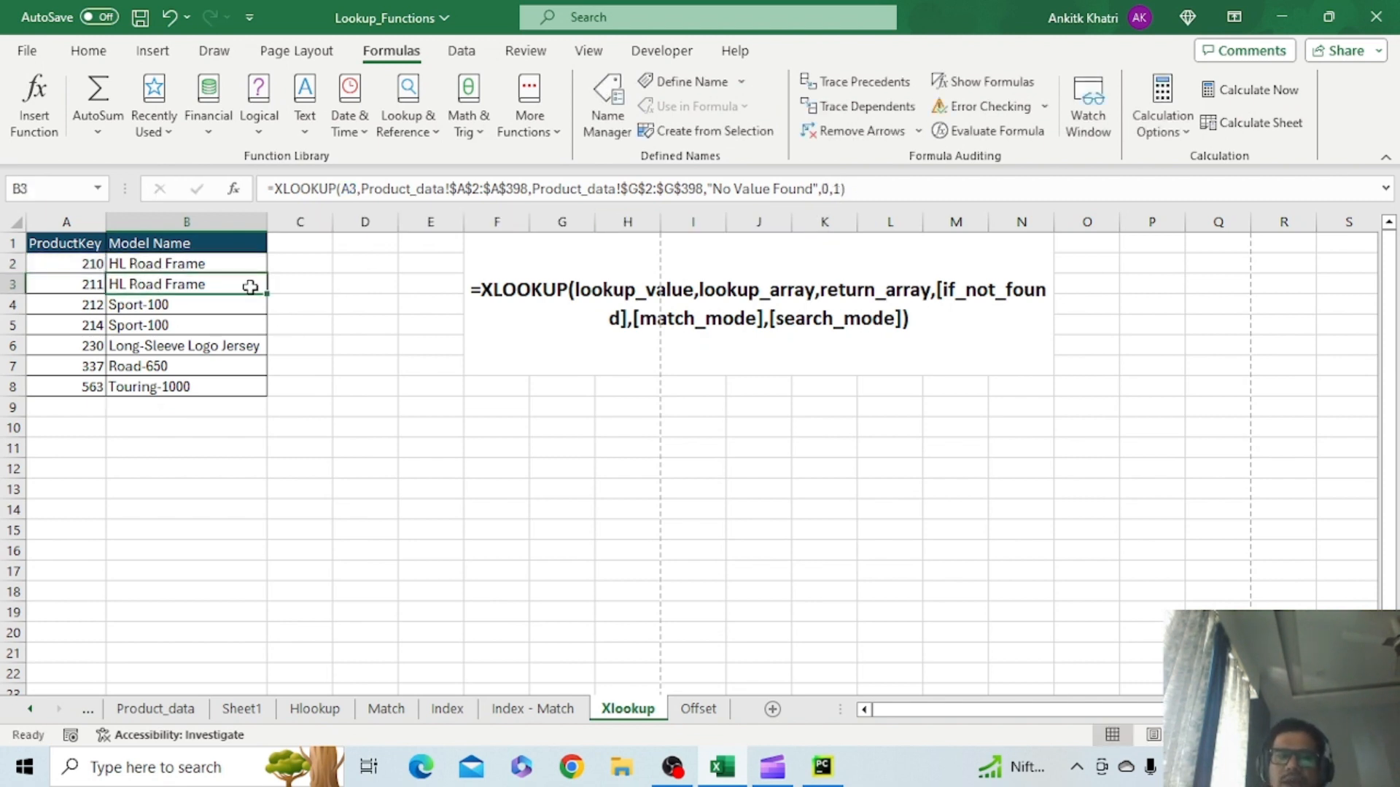
Change the product key in A2 to 210.50 to test the next-smaller-item match in B2
click(163, 266)
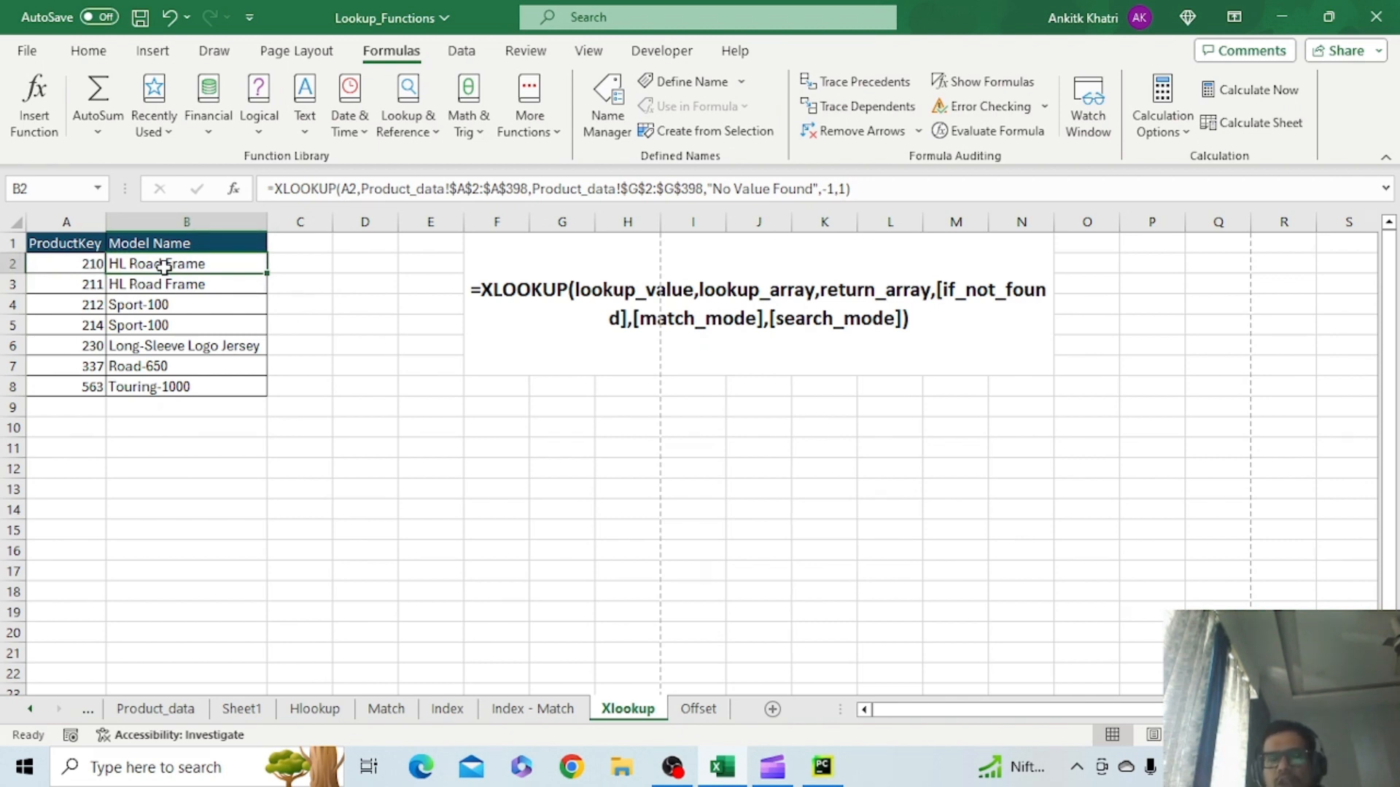
click(63, 263)
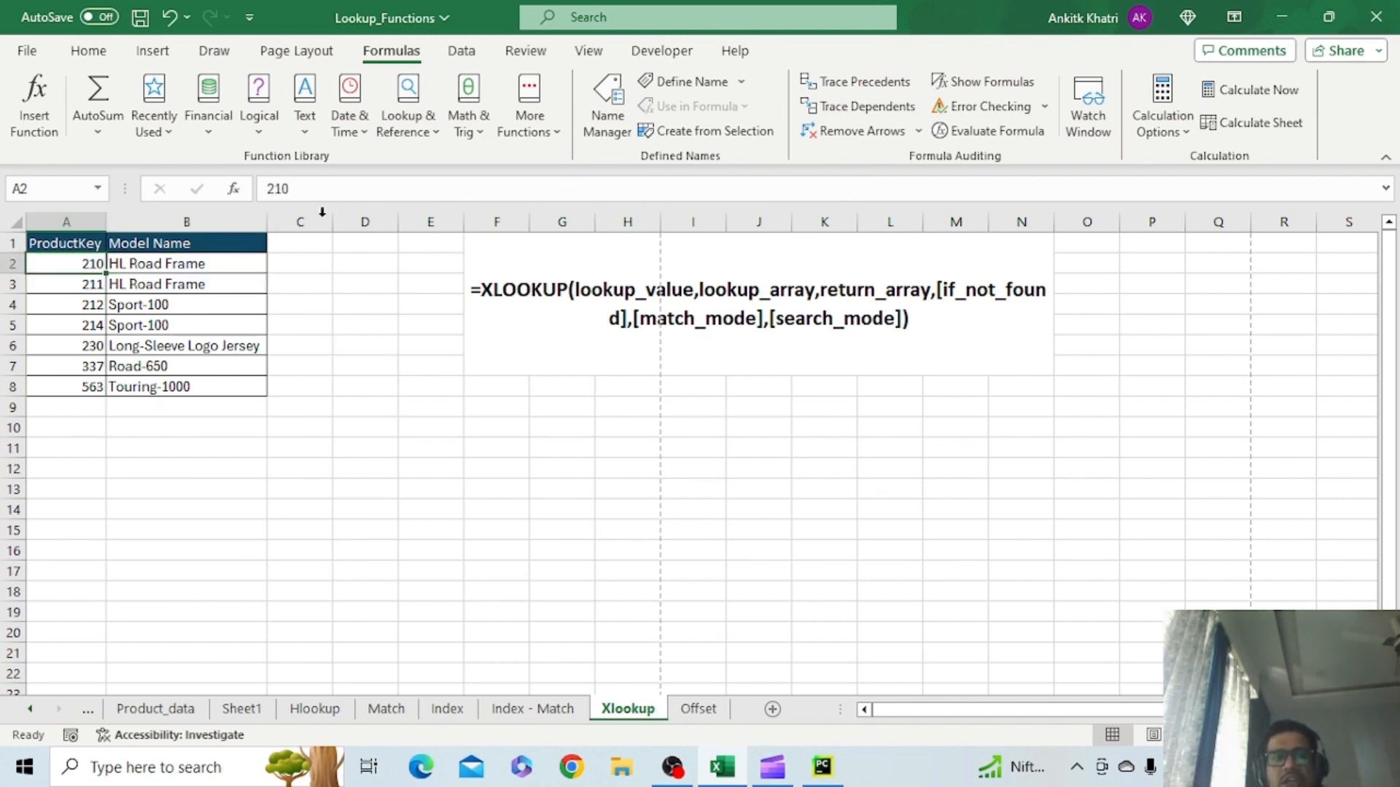
click(315, 184)
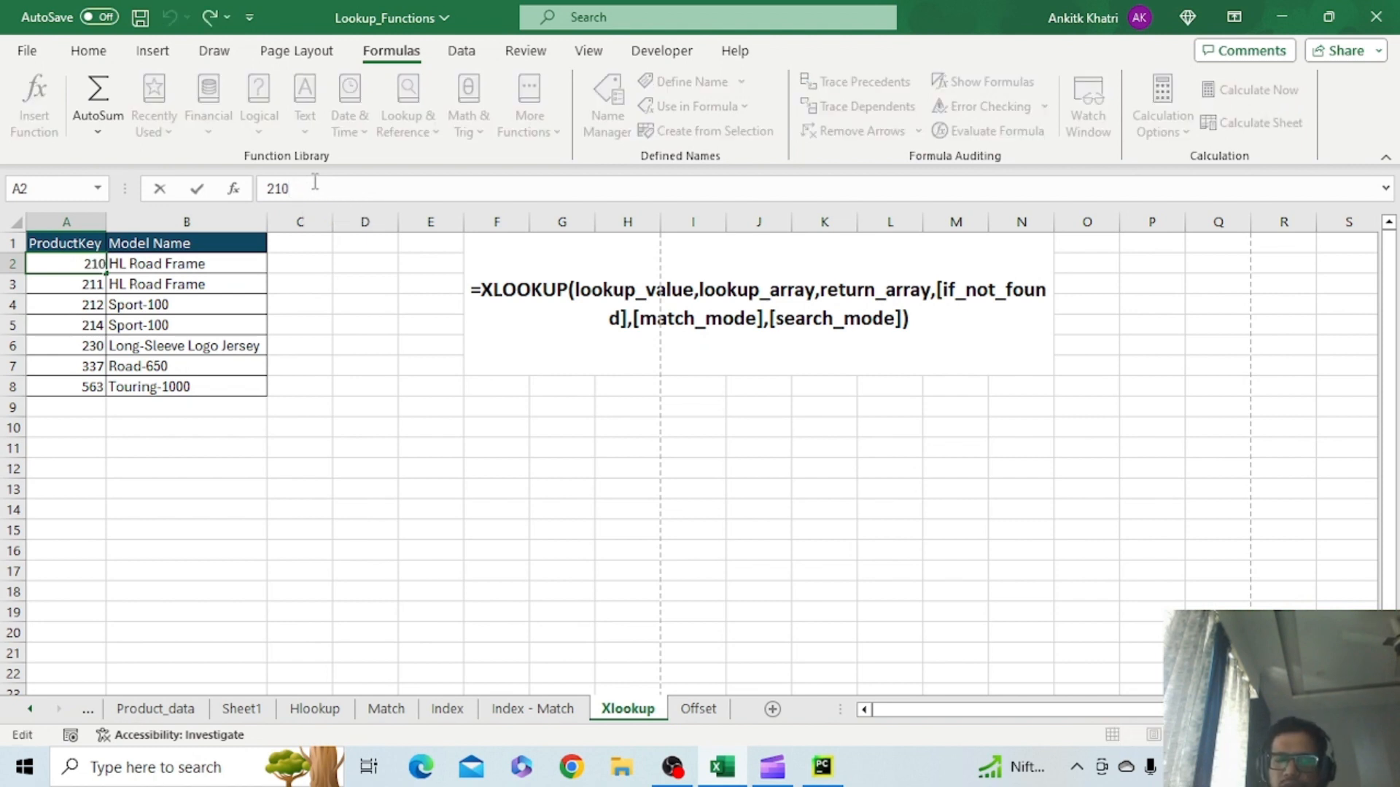
text(.50)
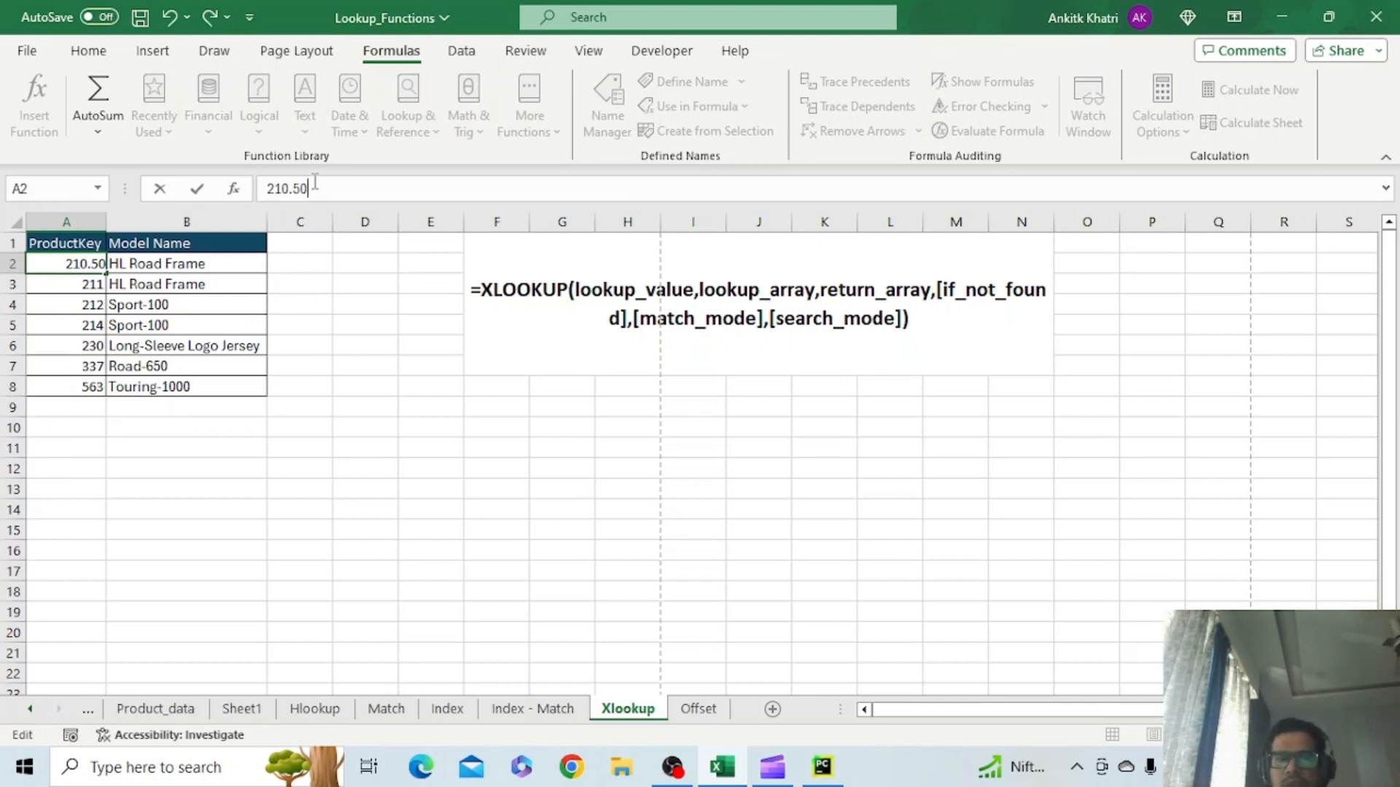
key(Return)
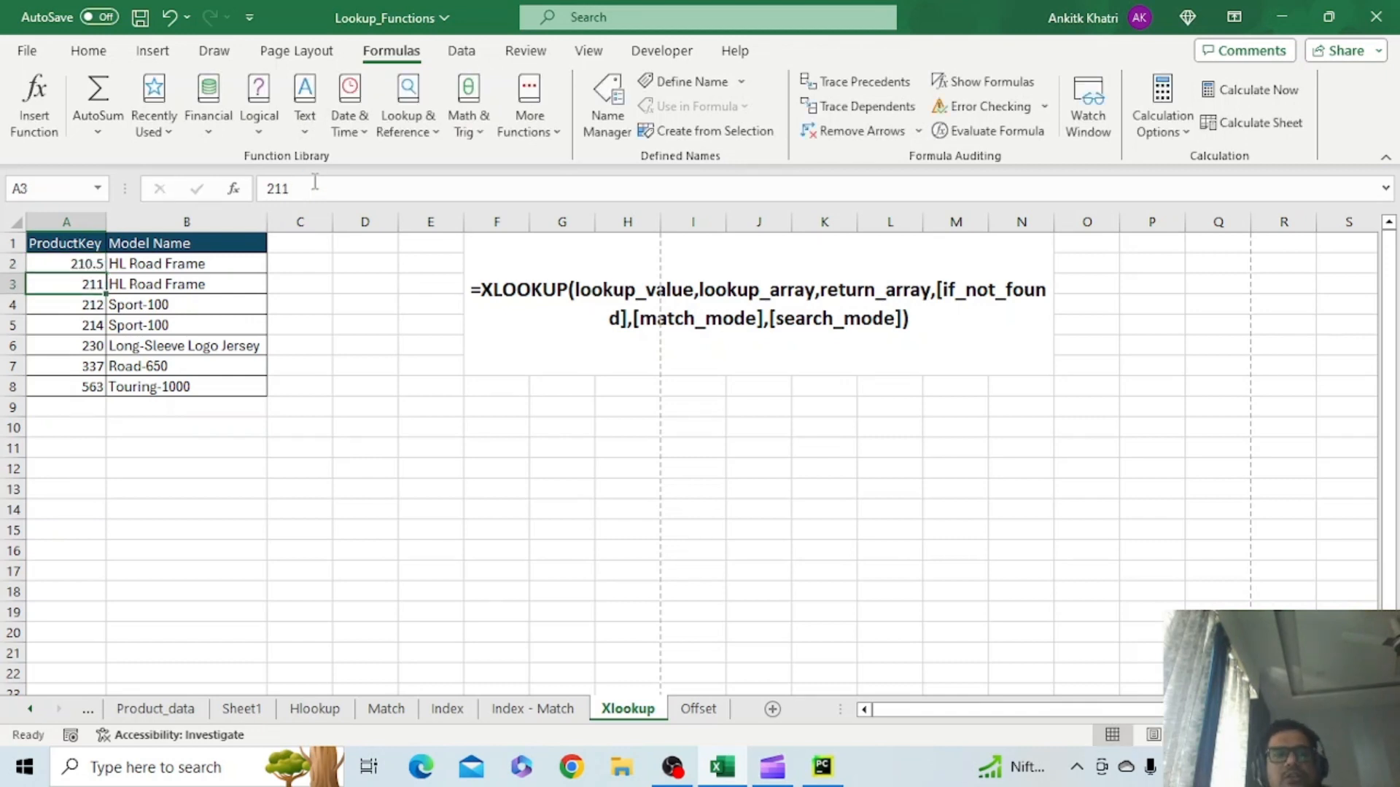
Replace the product key in A2 with 209 to test a key below the smallest one
click(46, 266)
click(307, 189)
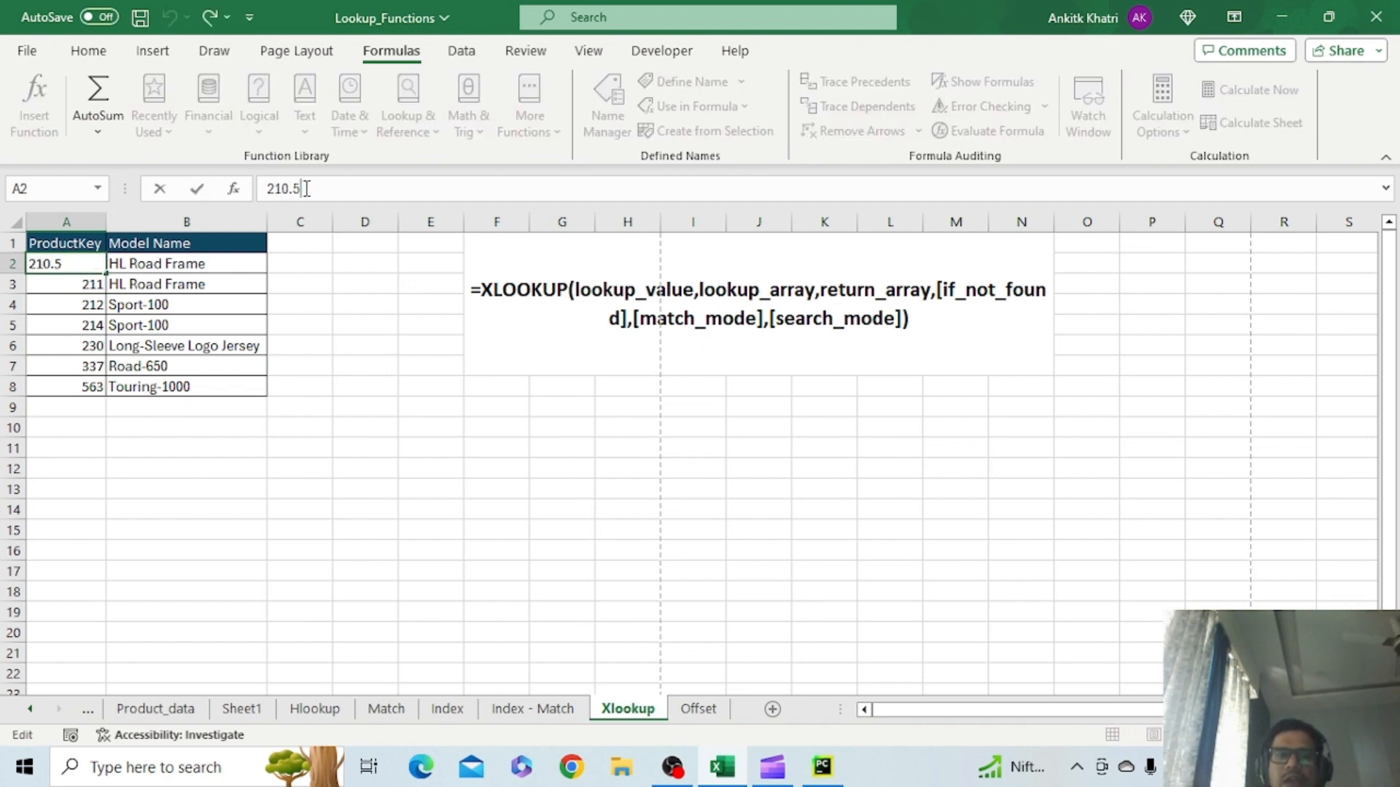
key(BackSpace)
key(BackSpace)
key(BackSpace)
key(BackSpace)
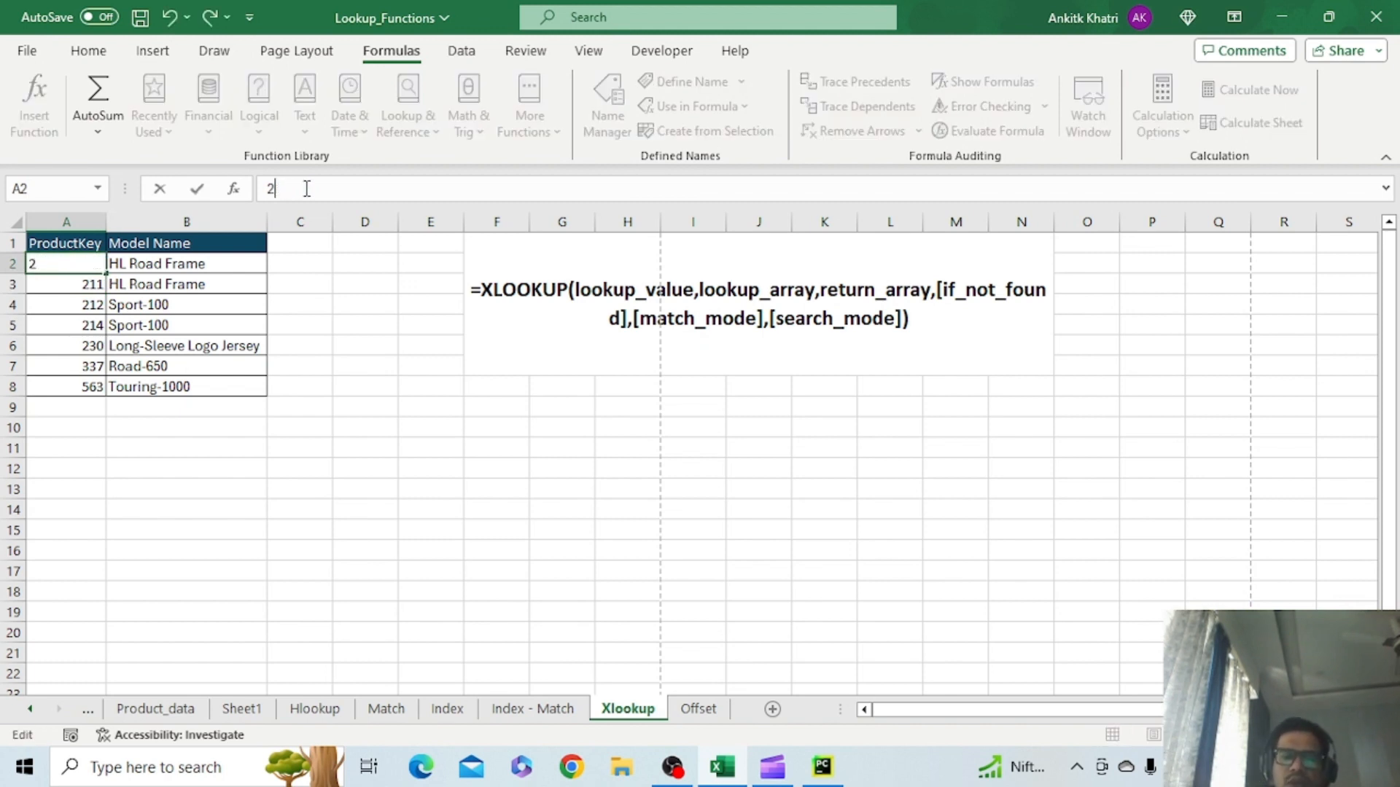
text(09)
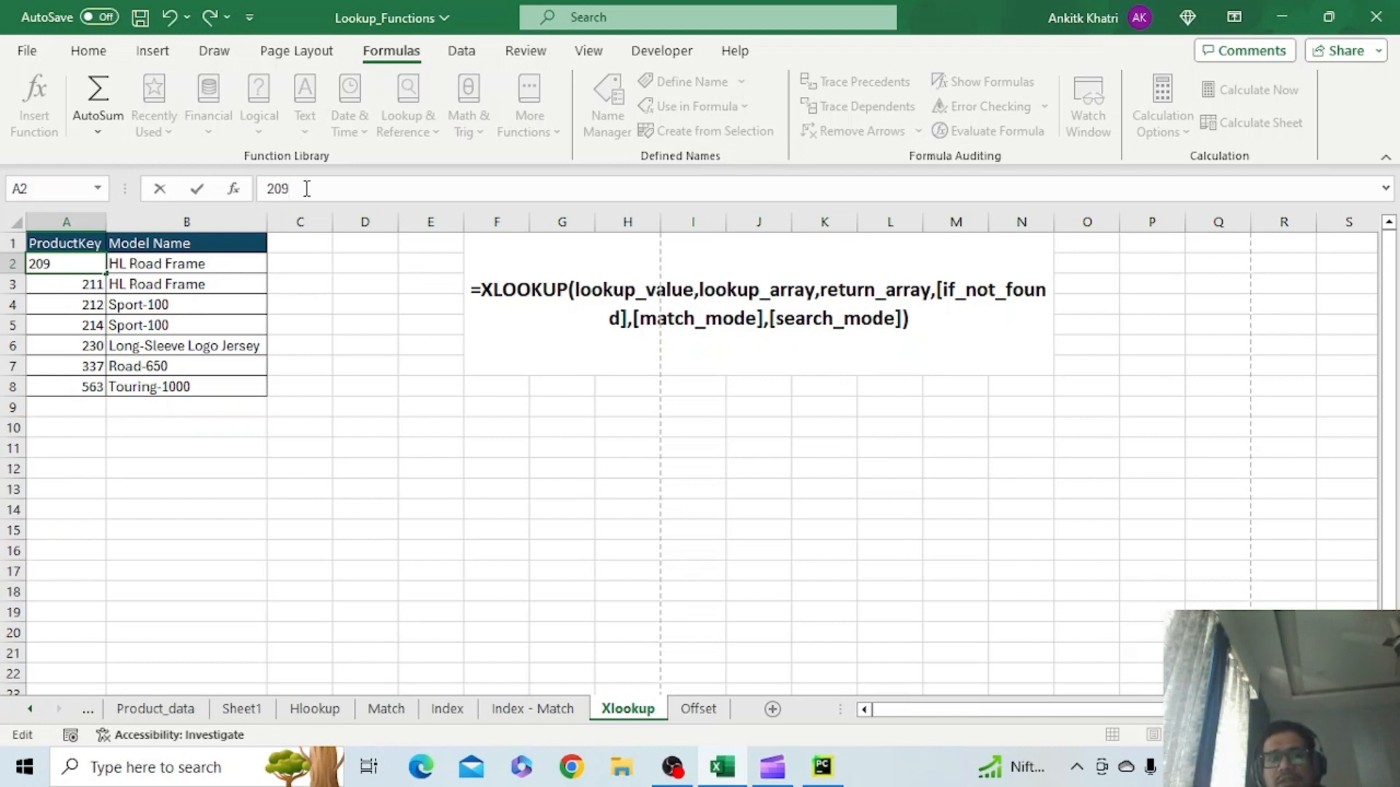
key(Return)
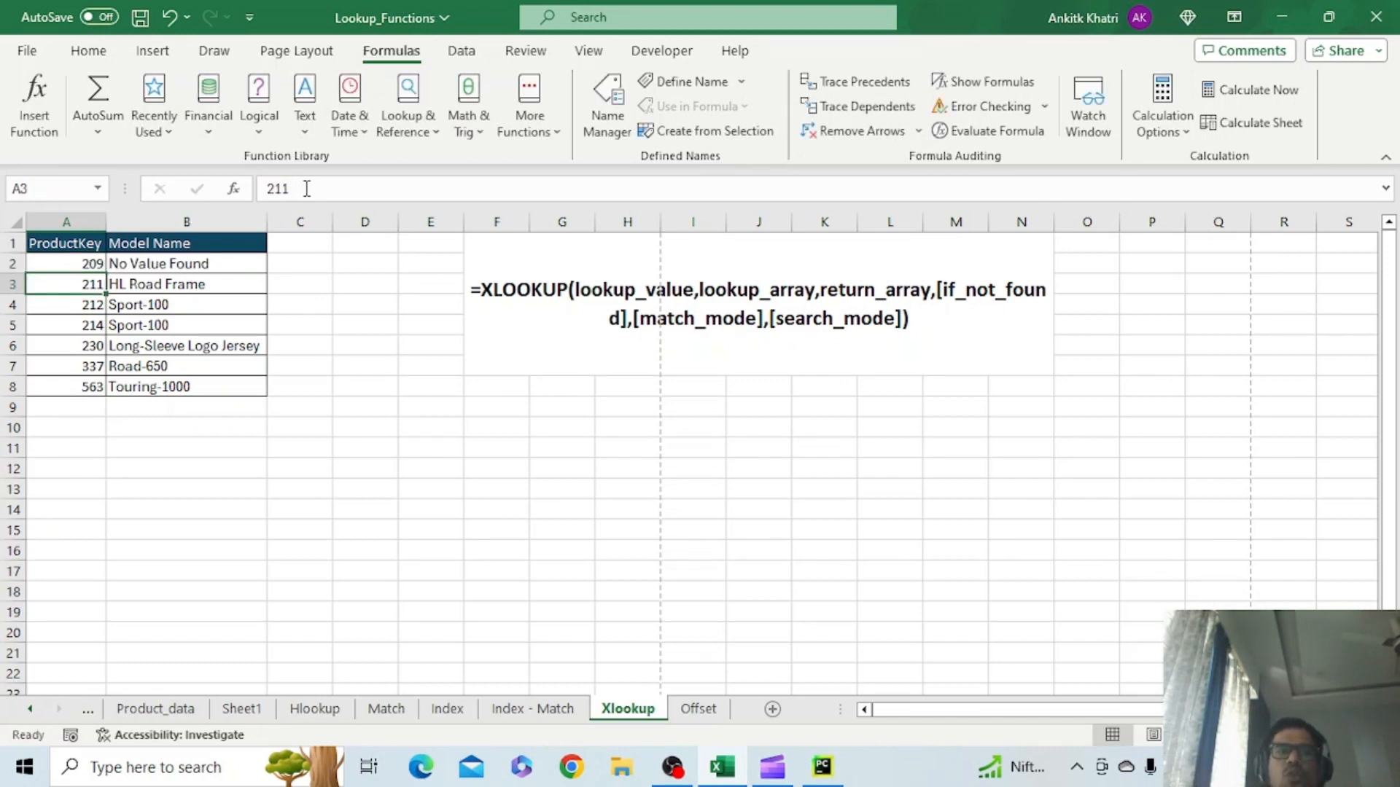
Change the match mode in B2's XLOOKUP to 1 (exact match or next larger item) and enter the formula
click(75, 265)
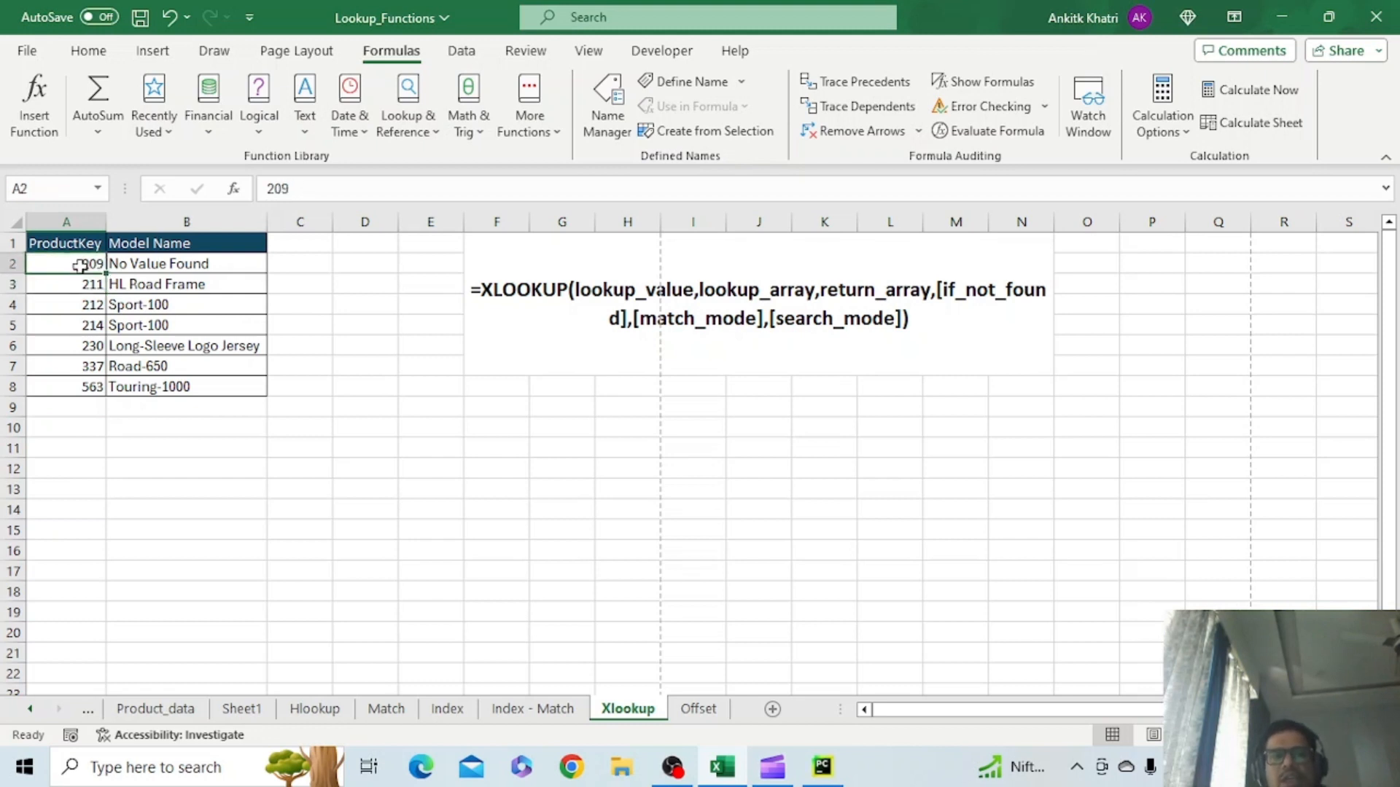
click(243, 263)
click(834, 188)
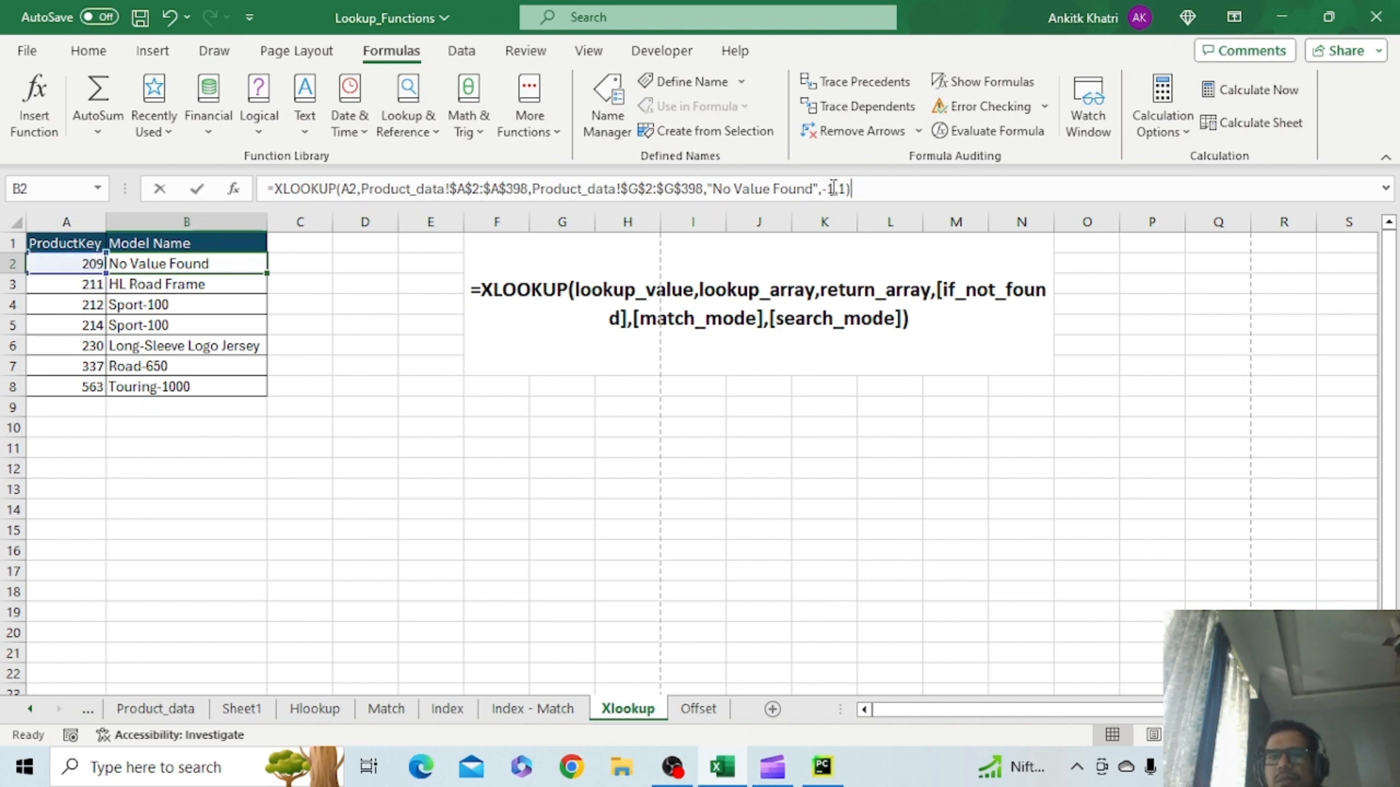
key(BackSpace)
key(BackSpace)
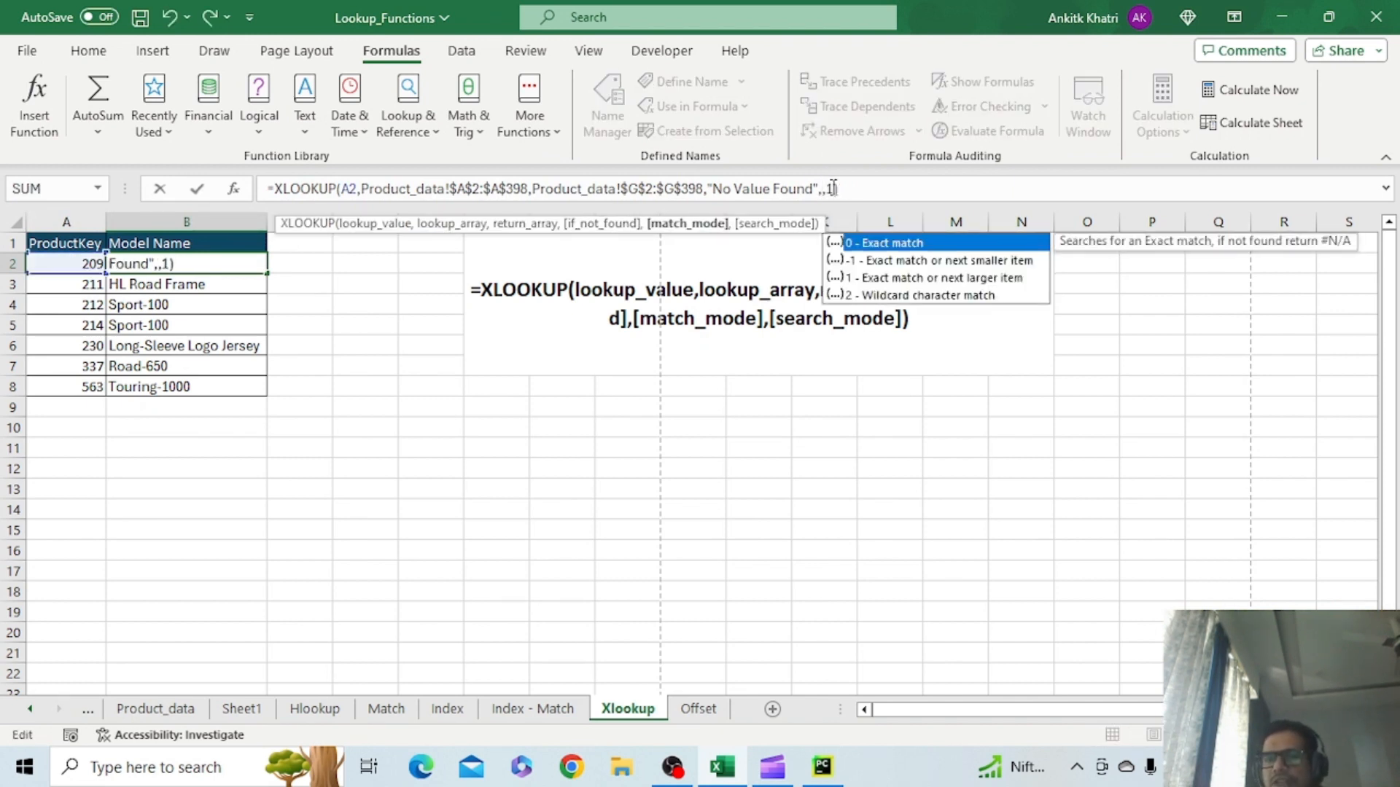
key(Right)
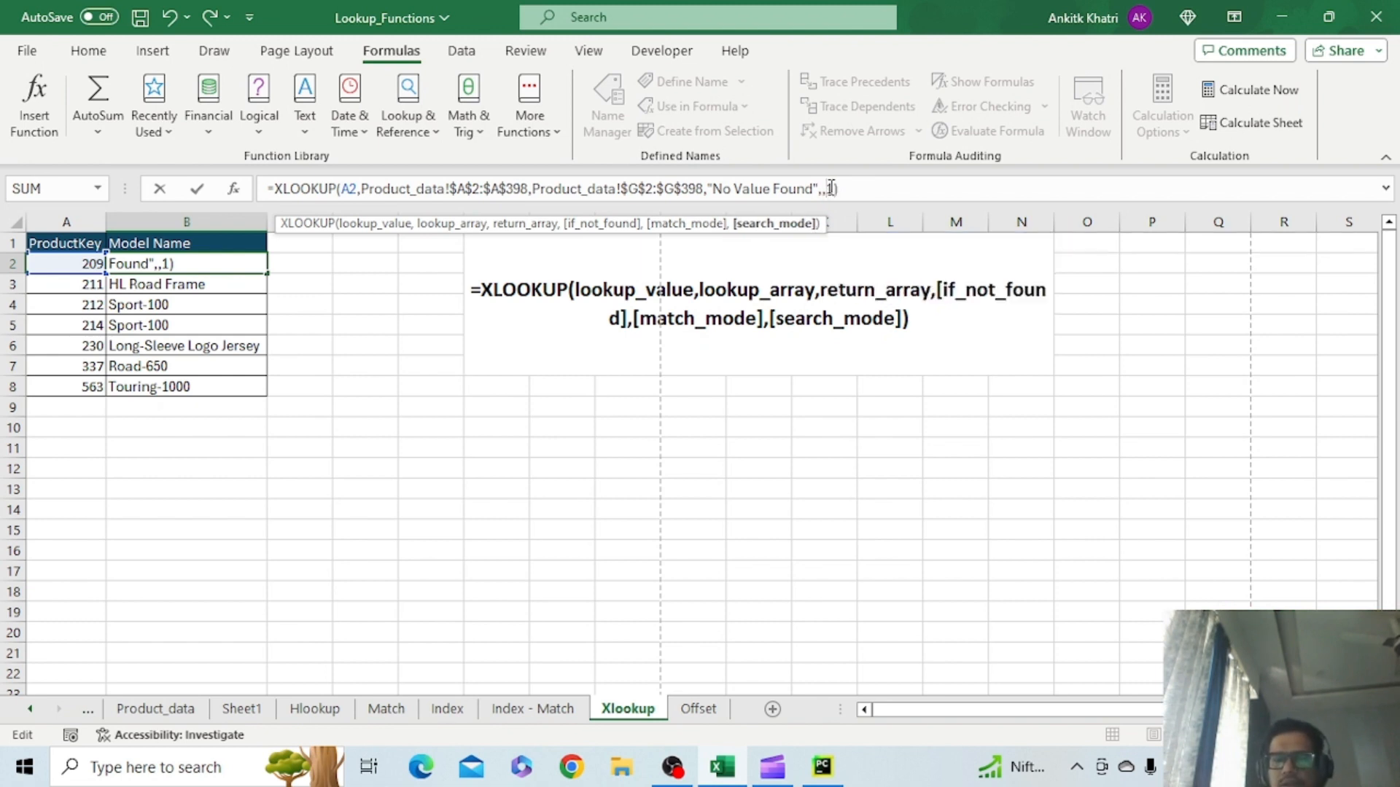
key(Left)
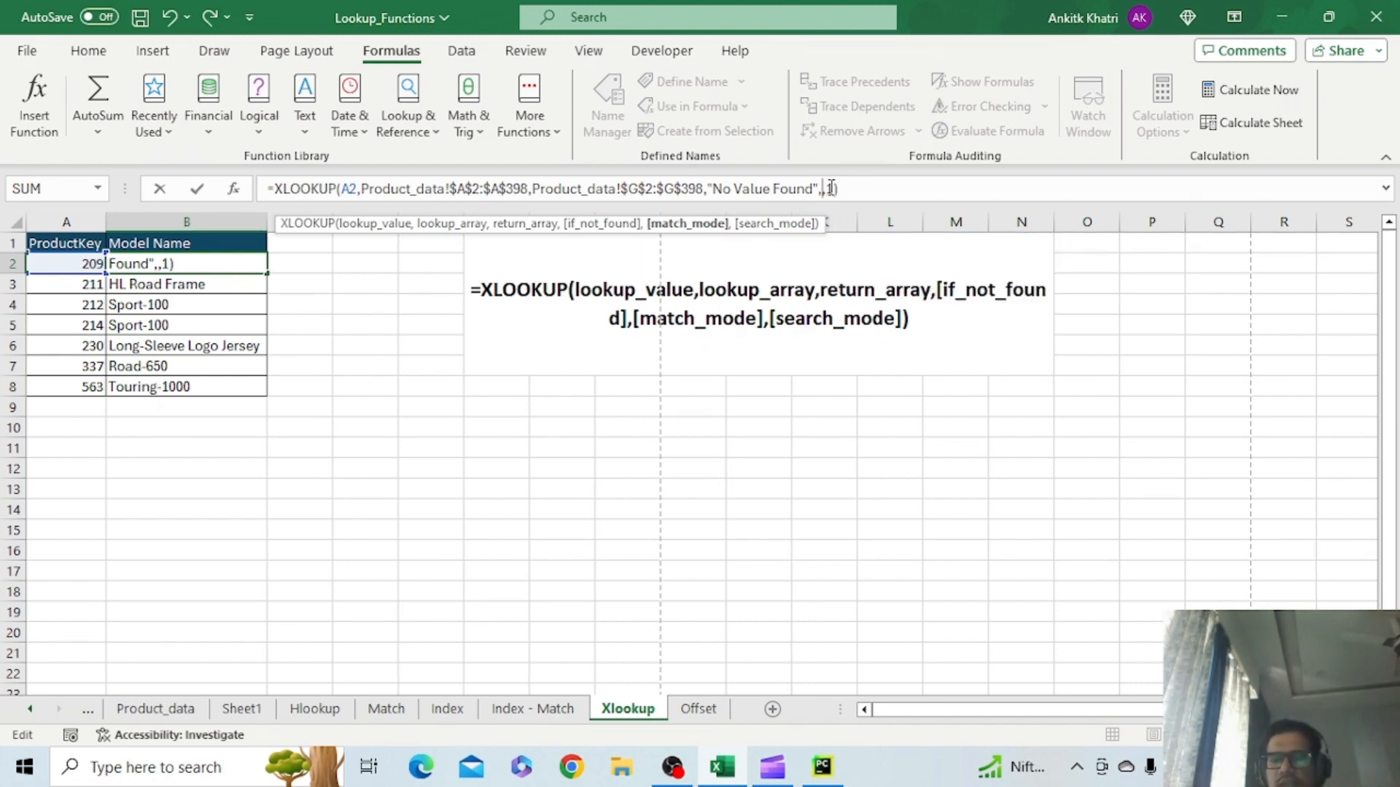
key(BackSpace)
text(,)
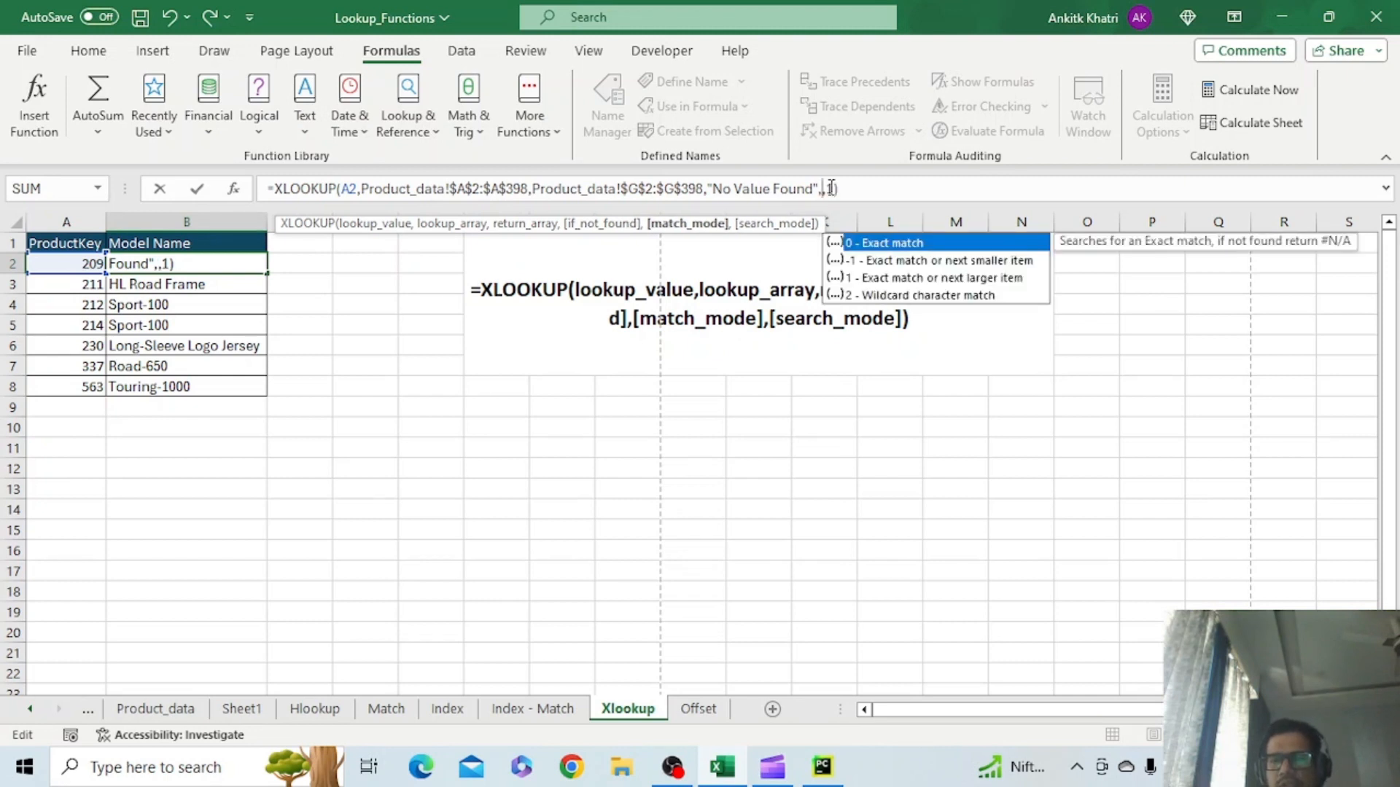
key(Down)
key(Down)
key(Tab)
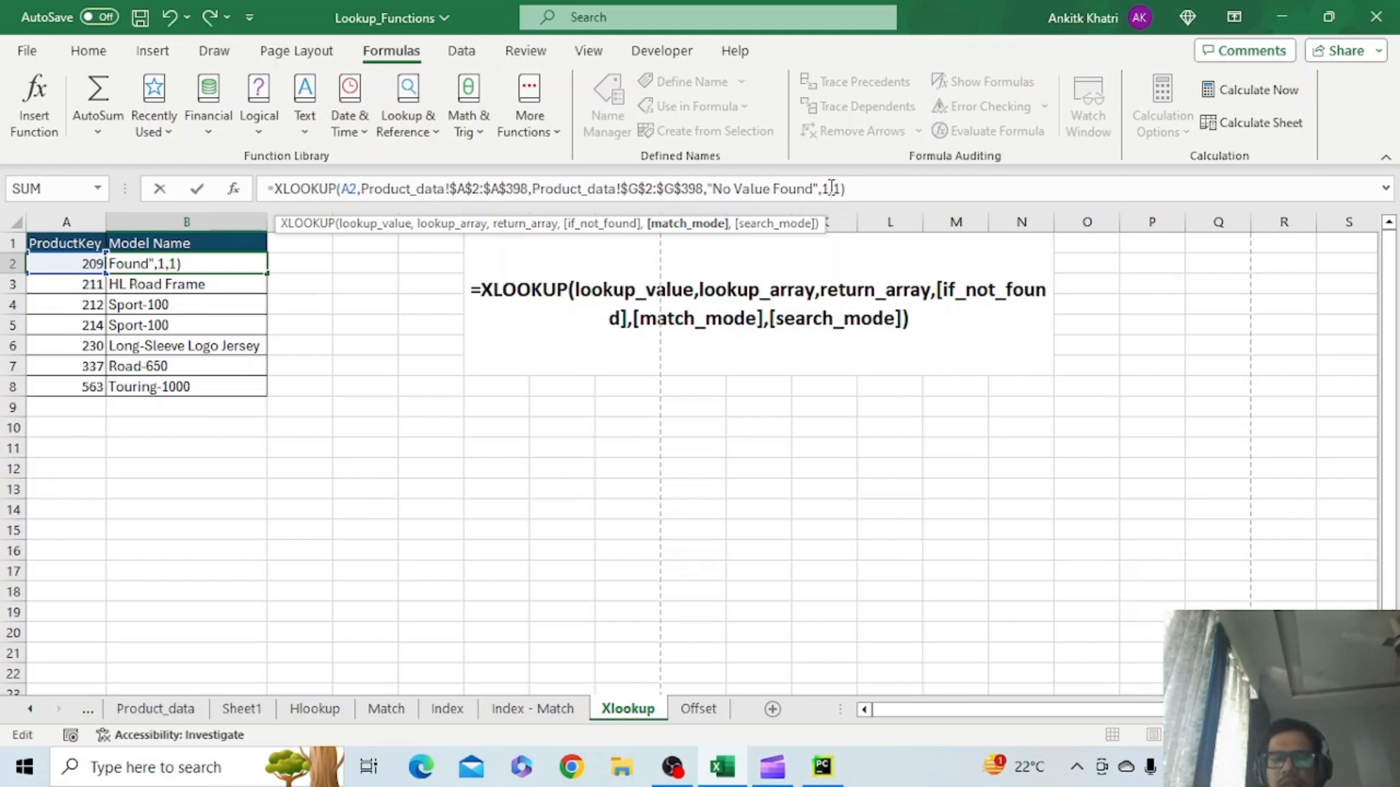
key(Return)
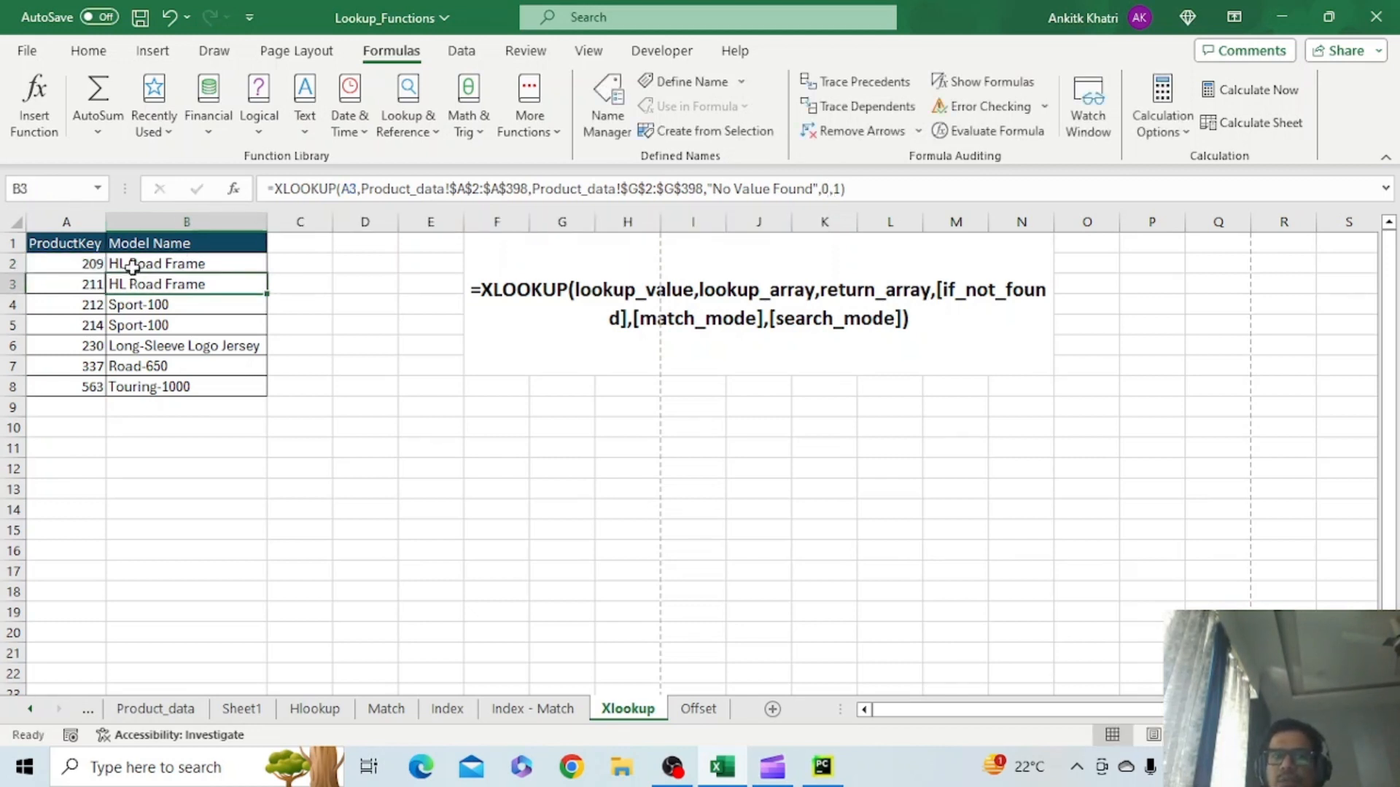
Set the product key in A2 to 210.50 to test the next-larger-item match
click(87, 263)
click(300, 187)
key(BackSpace)
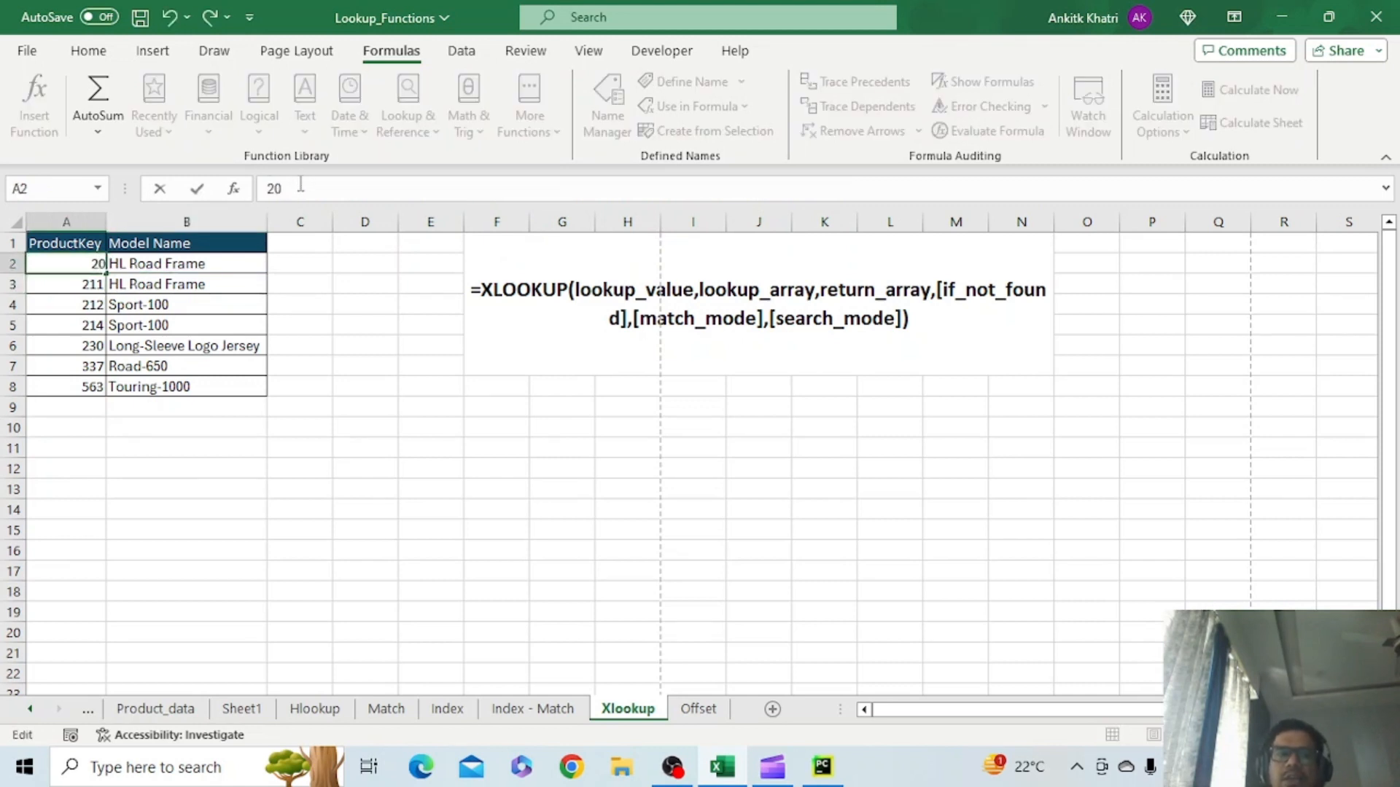
key(BackSpace)
text(10.)
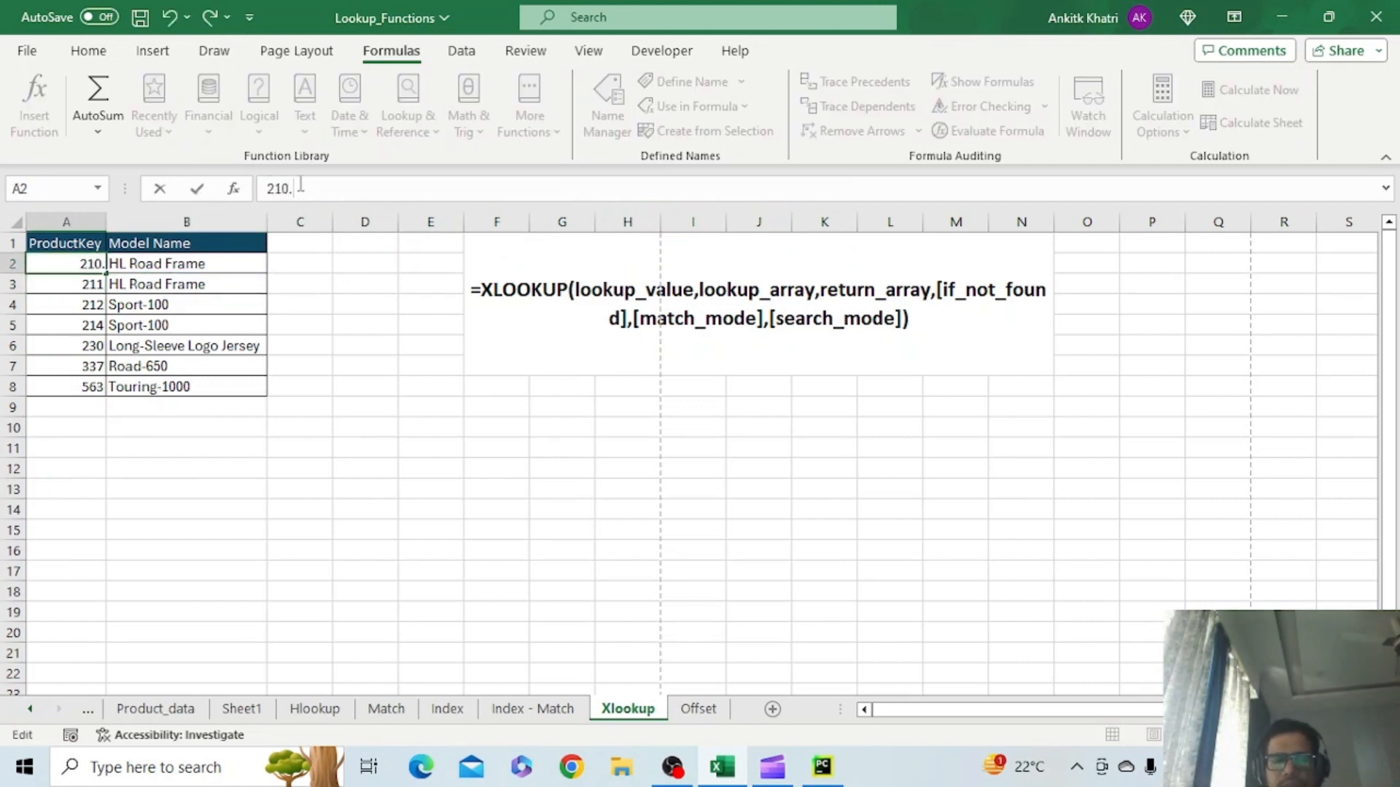
text(50)
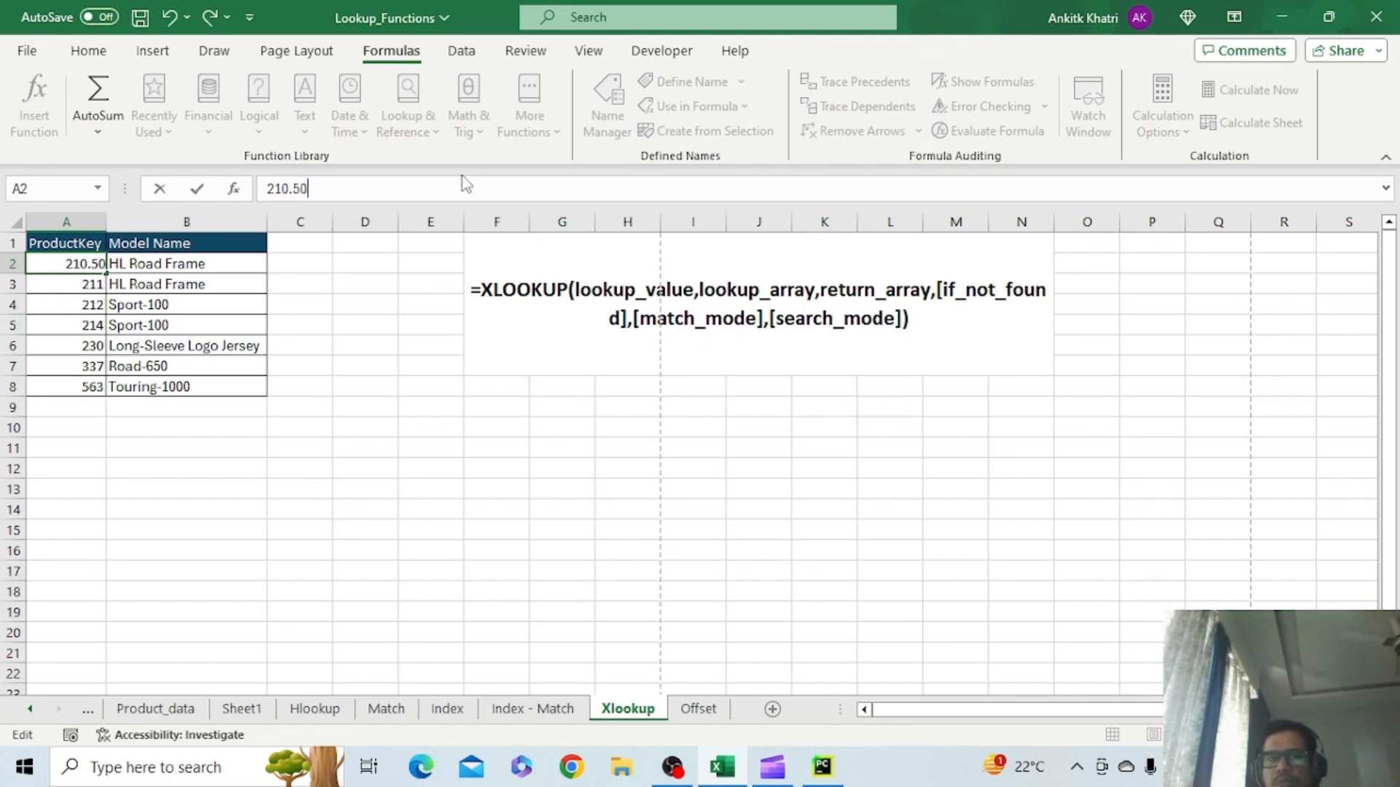
key(Return)
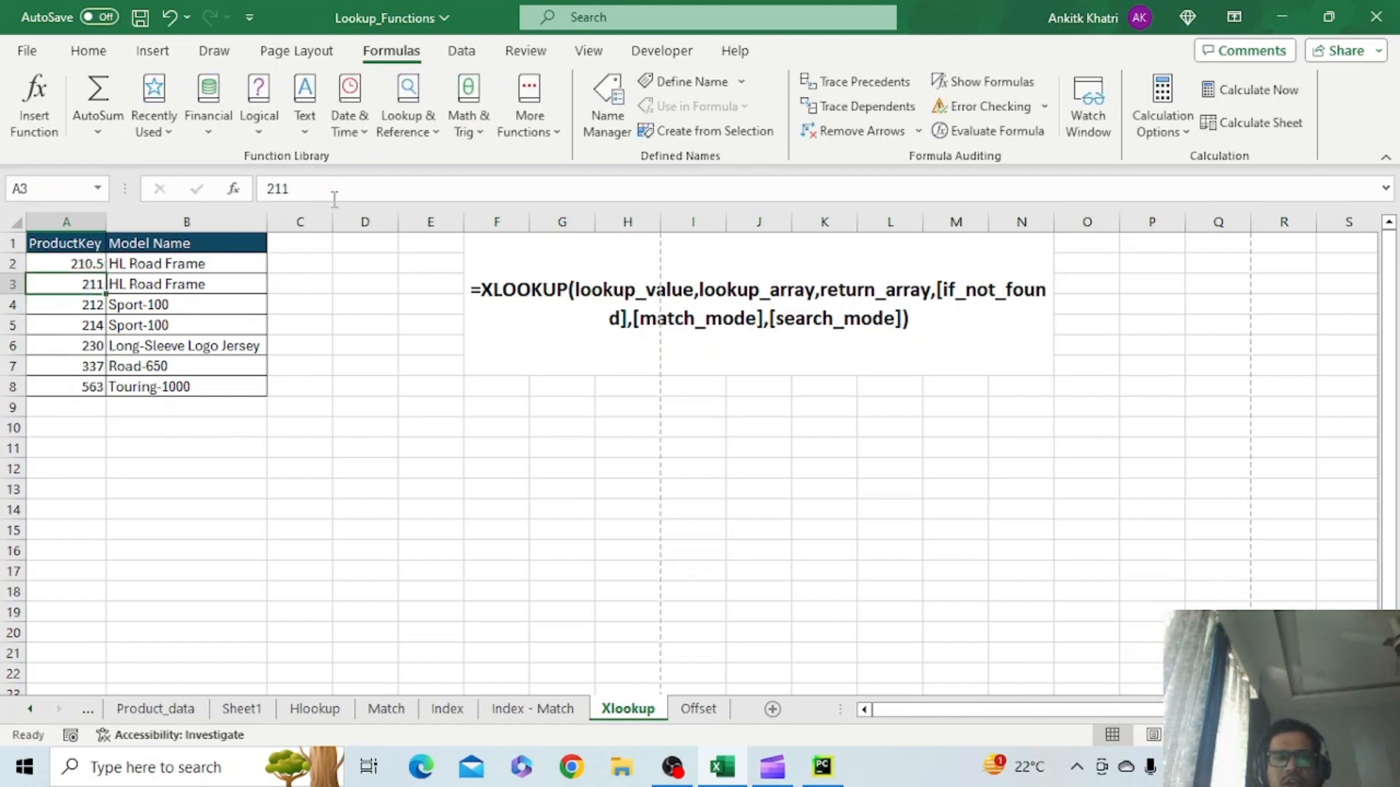
Change the product key in A2 to 211.5 and compare B2's model name with the row for key 212
click(77, 264)
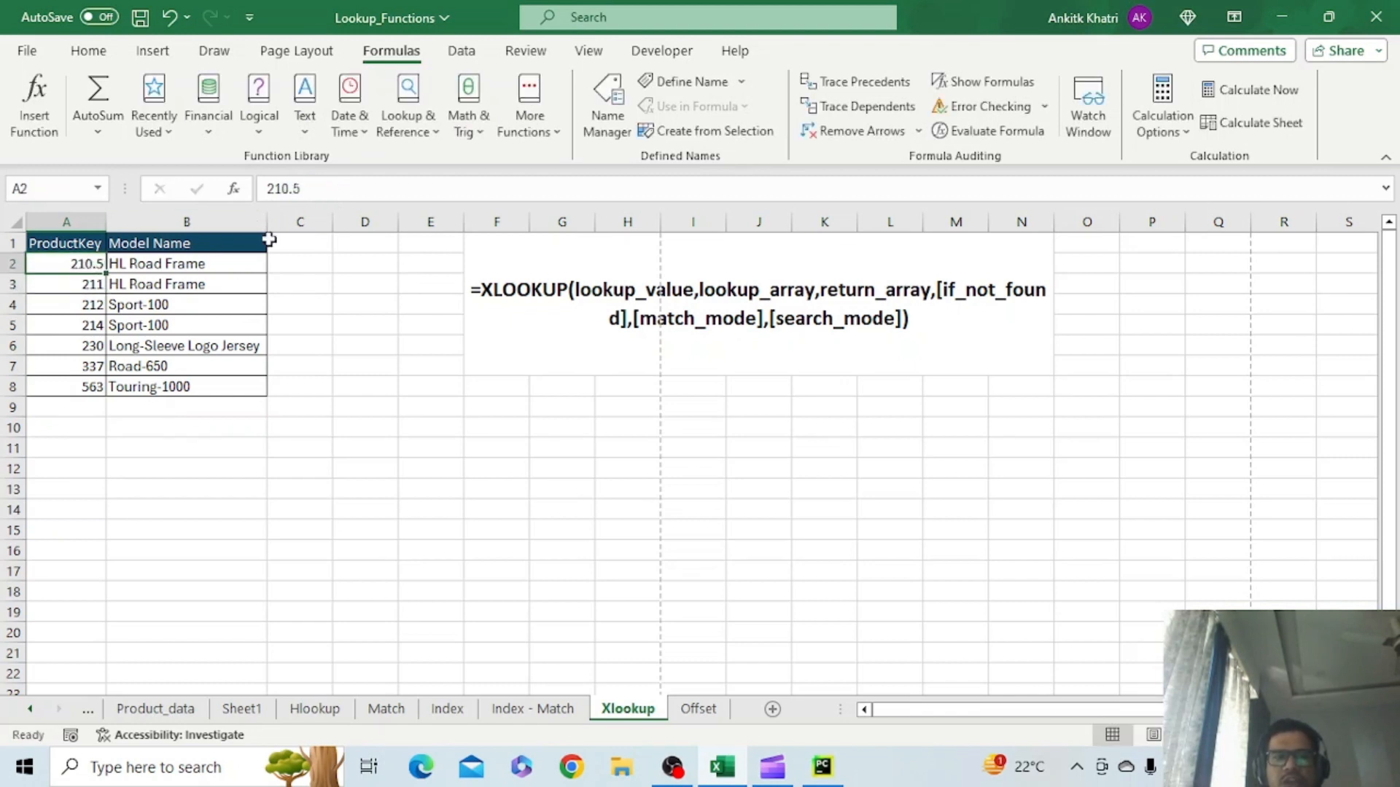
click(291, 192)
key(BackSpace)
text(1)
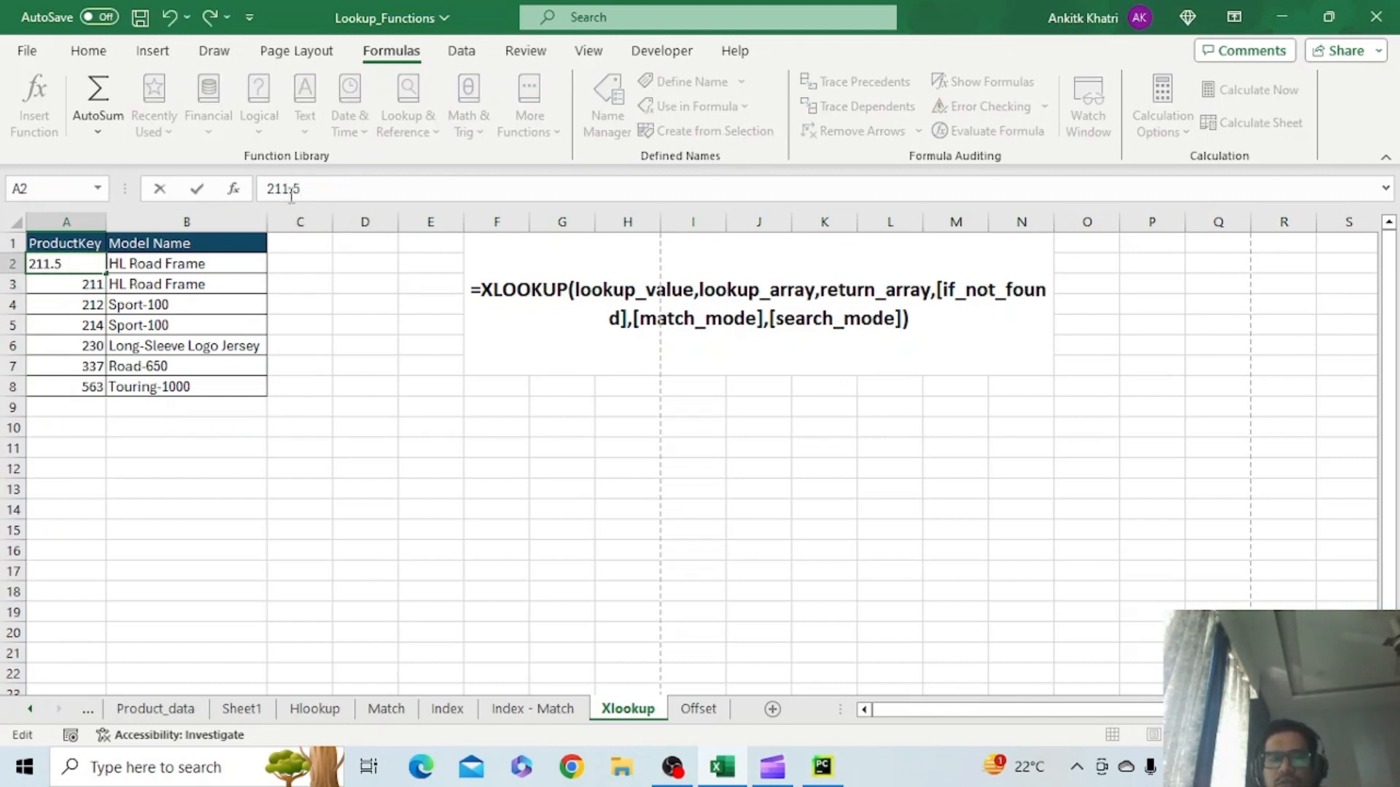
key(Return)
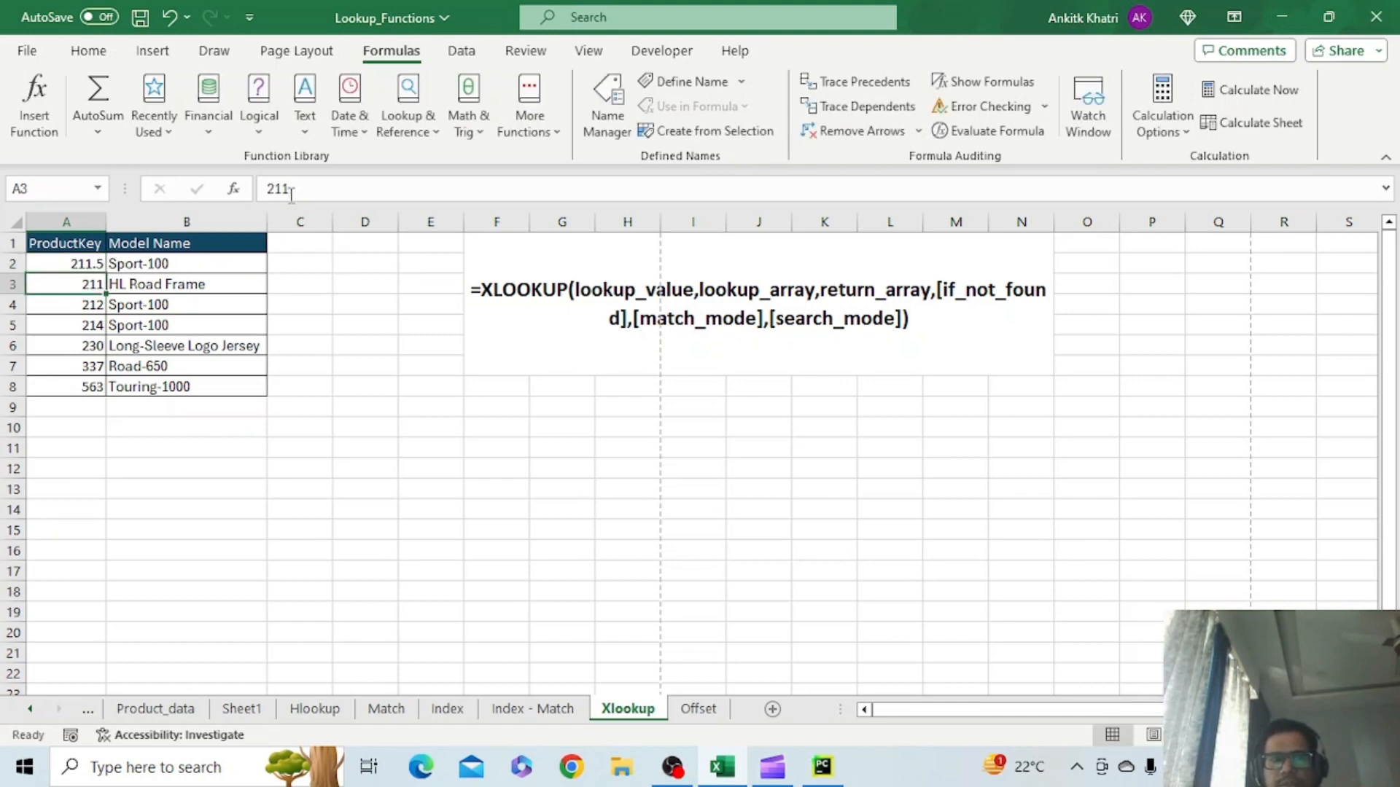
click(180, 261)
click(74, 307)
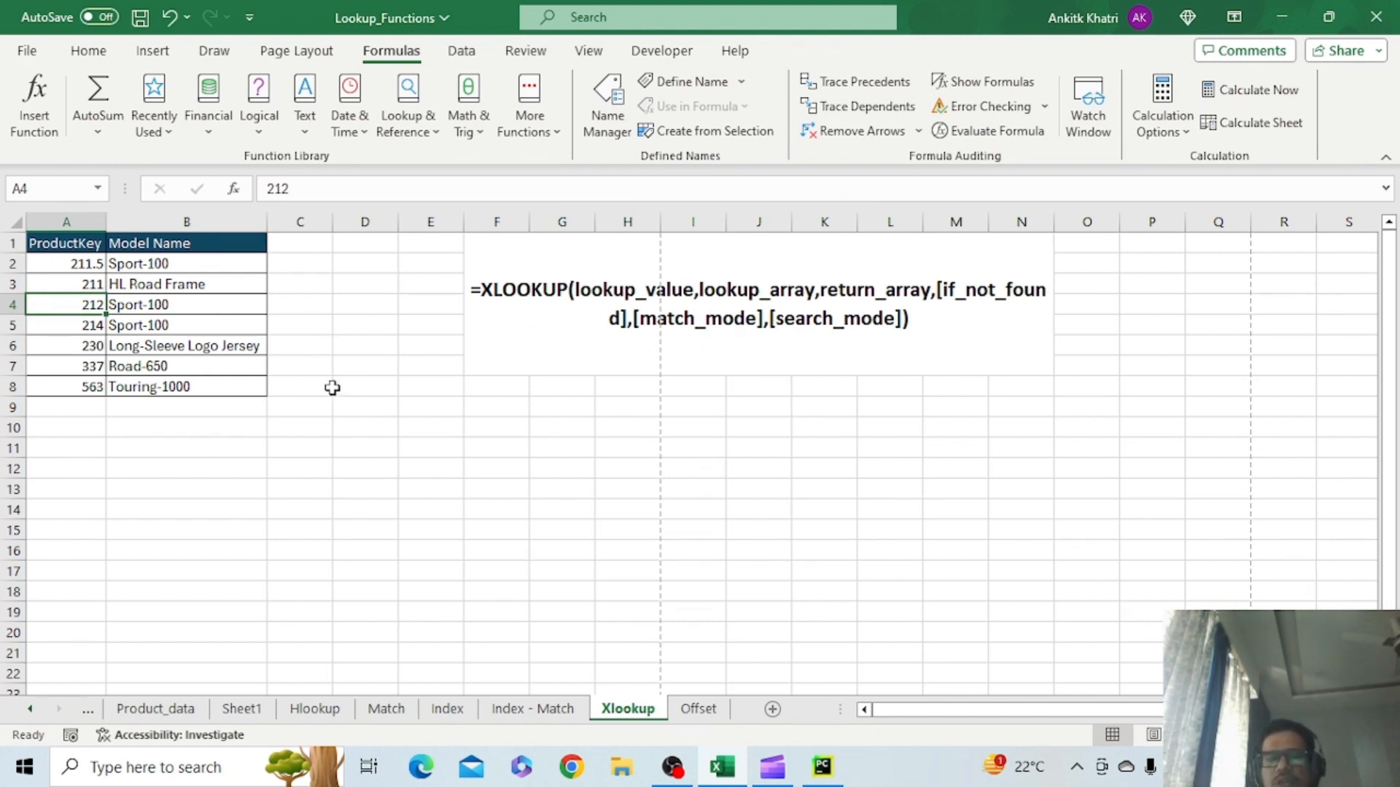
List the wildcard characters *, ? and ~ in cells D10 to D12
click(370, 429)
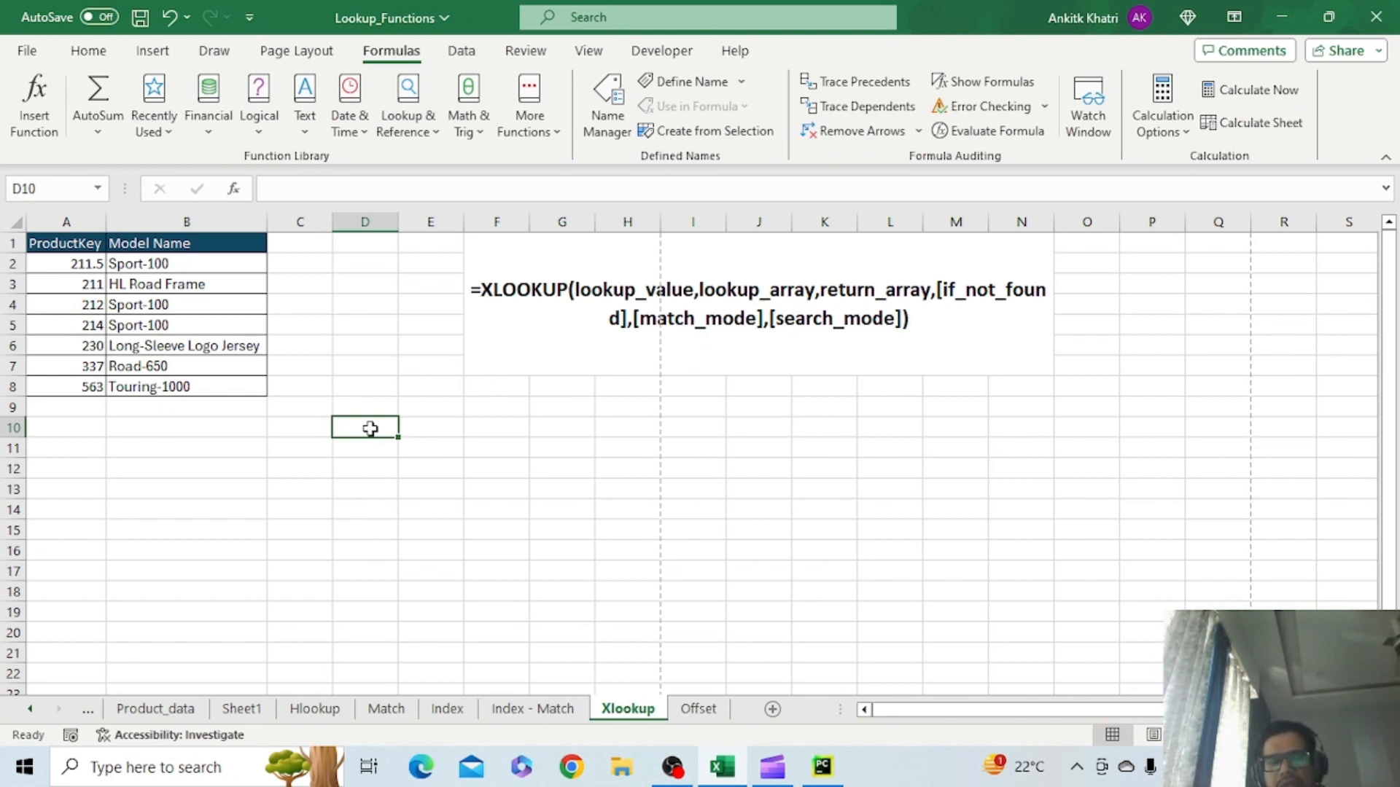
text(=)
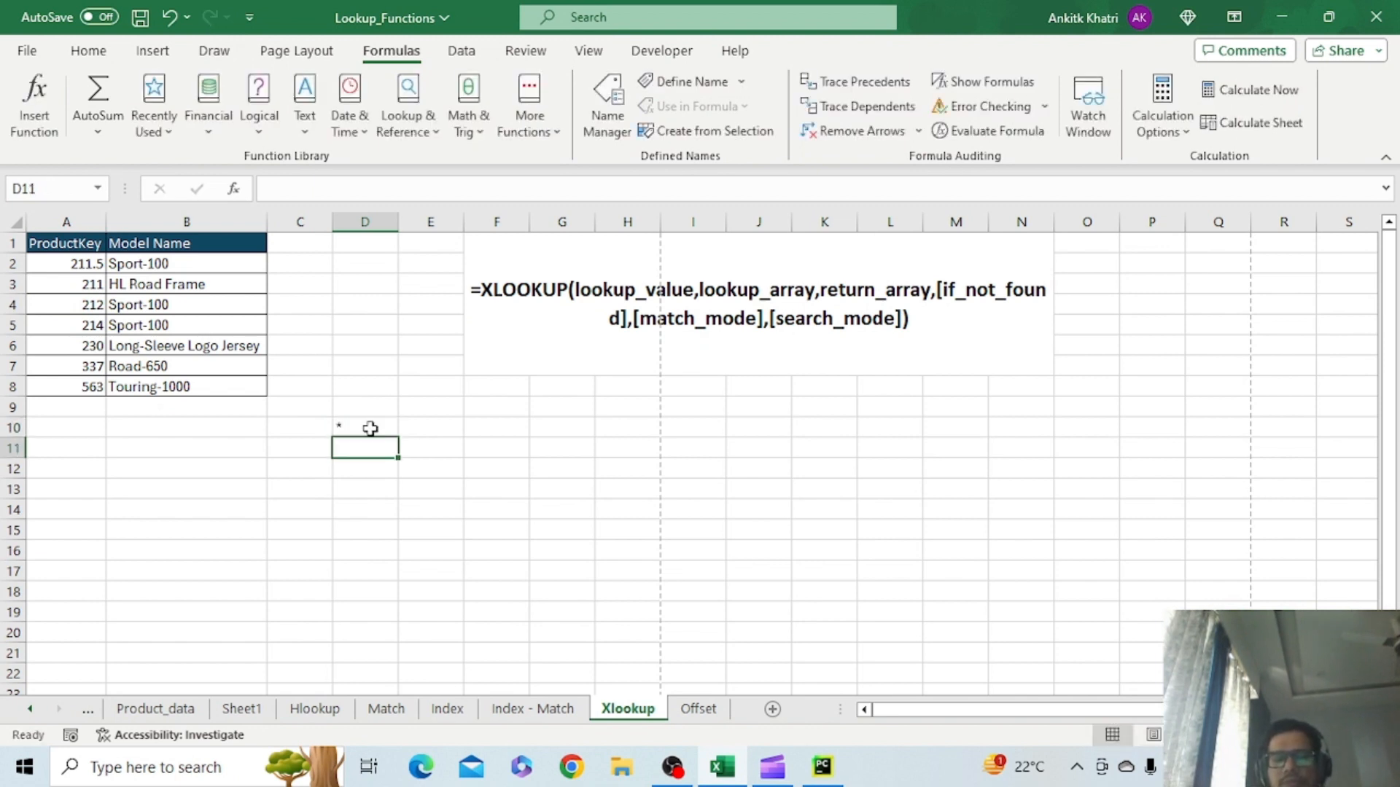
text(?)
key(Return)
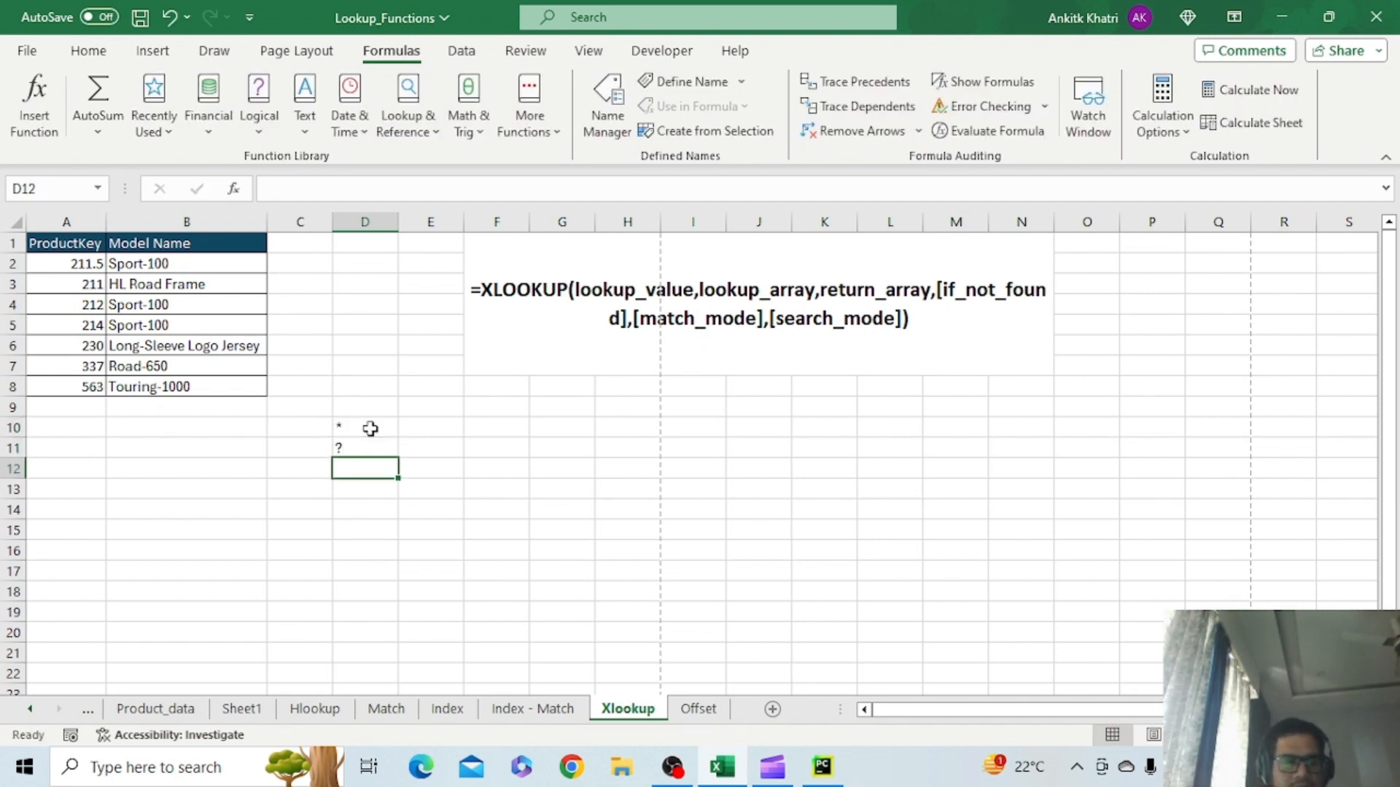
text(~)
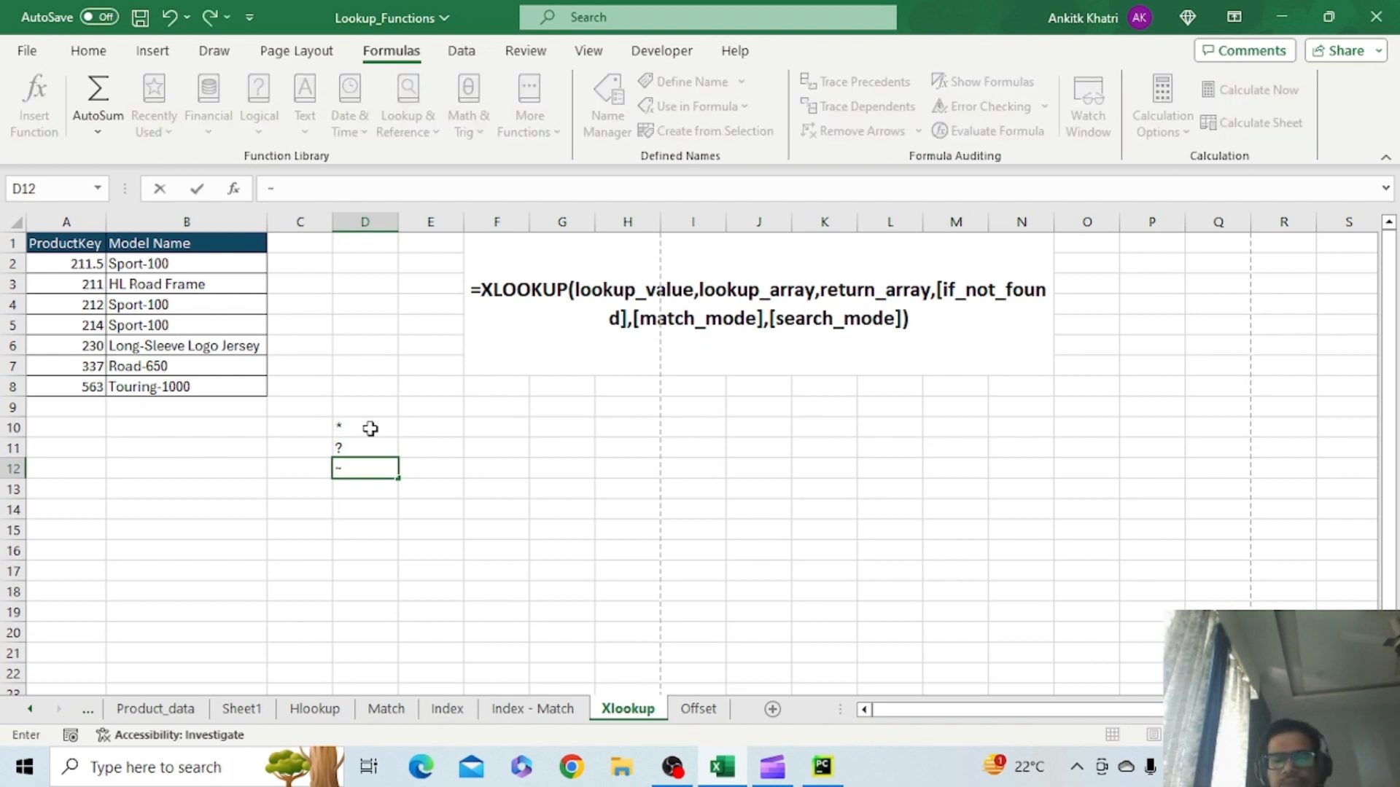
key(Return)
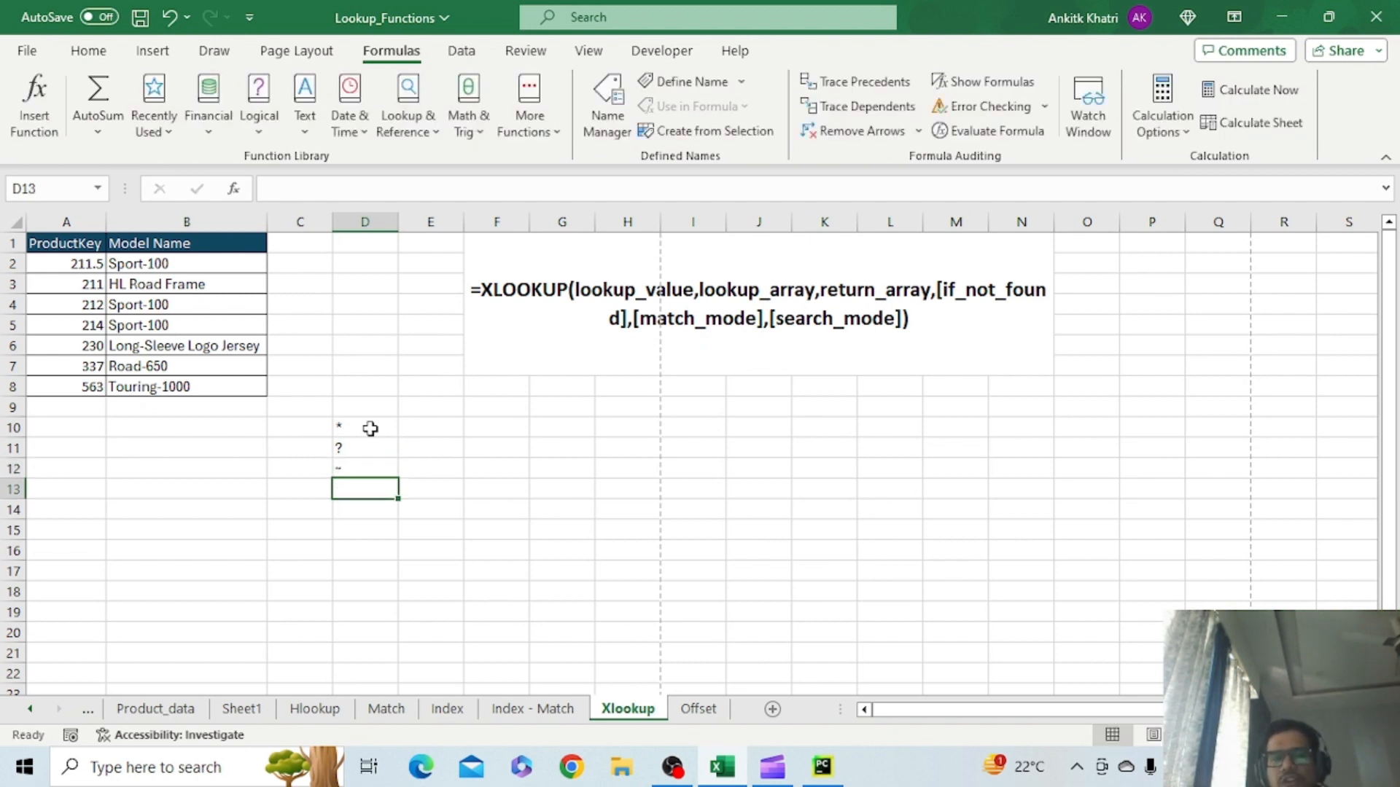
Enter "Any no. of char" in E10 as the meaning of the * wildcard
click(444, 428)
text(An)
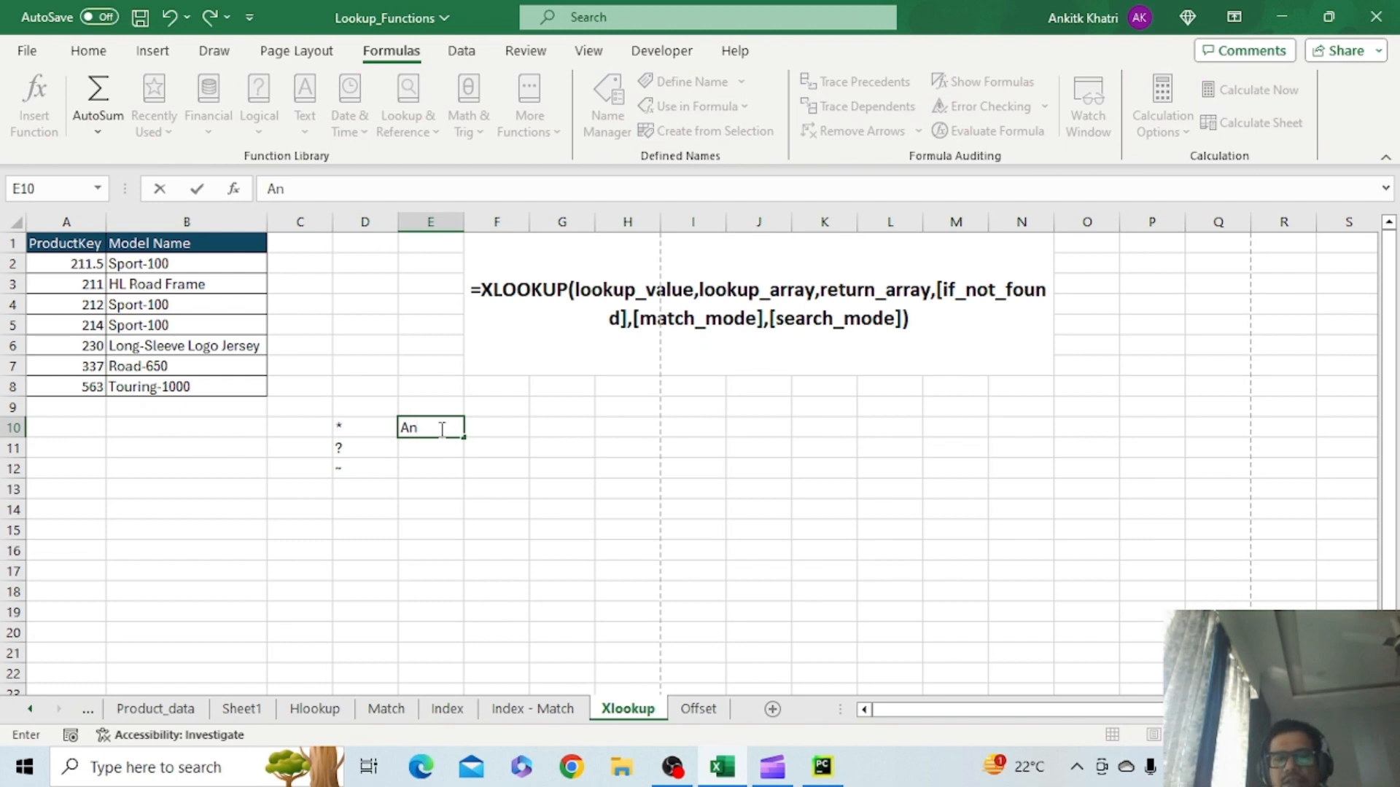
text(y no.)
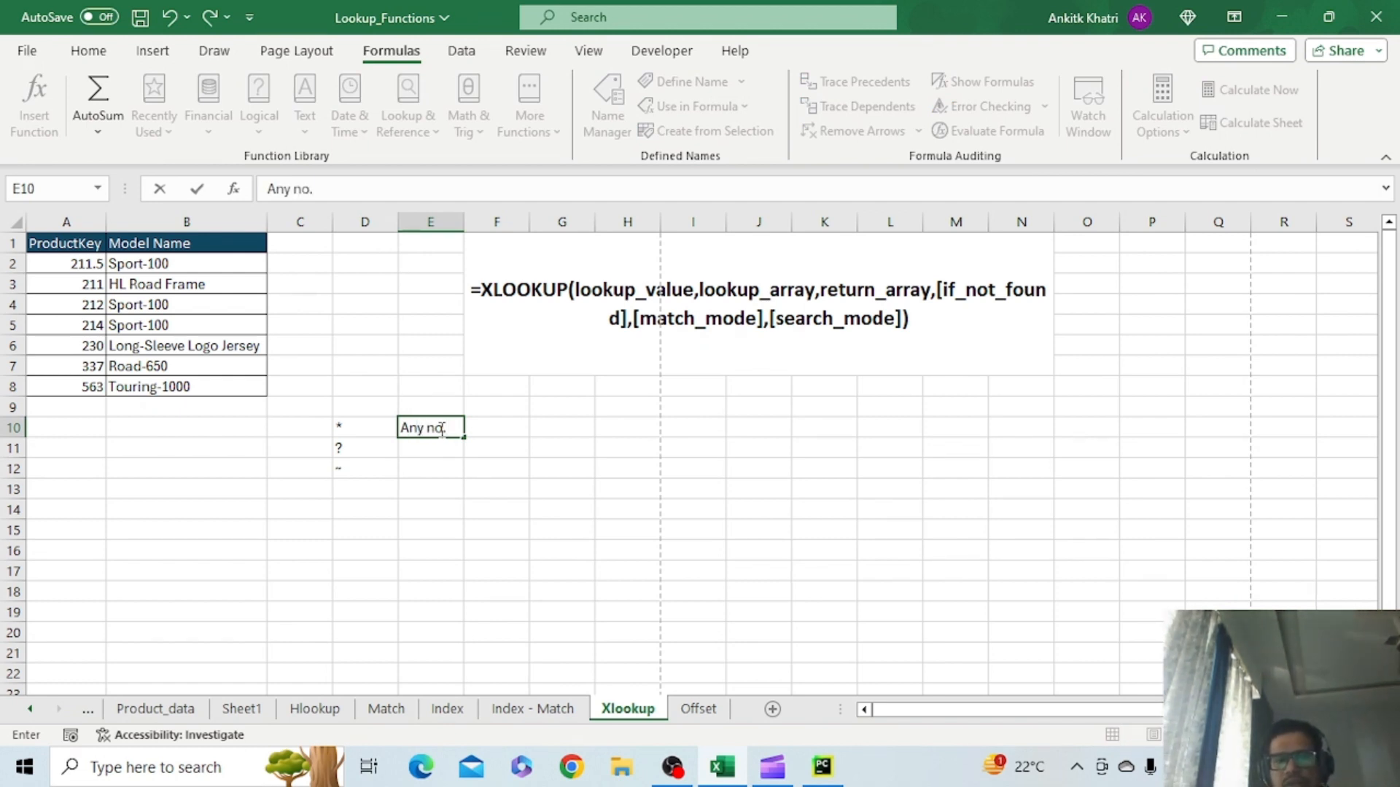
text( of char)
key(Return)
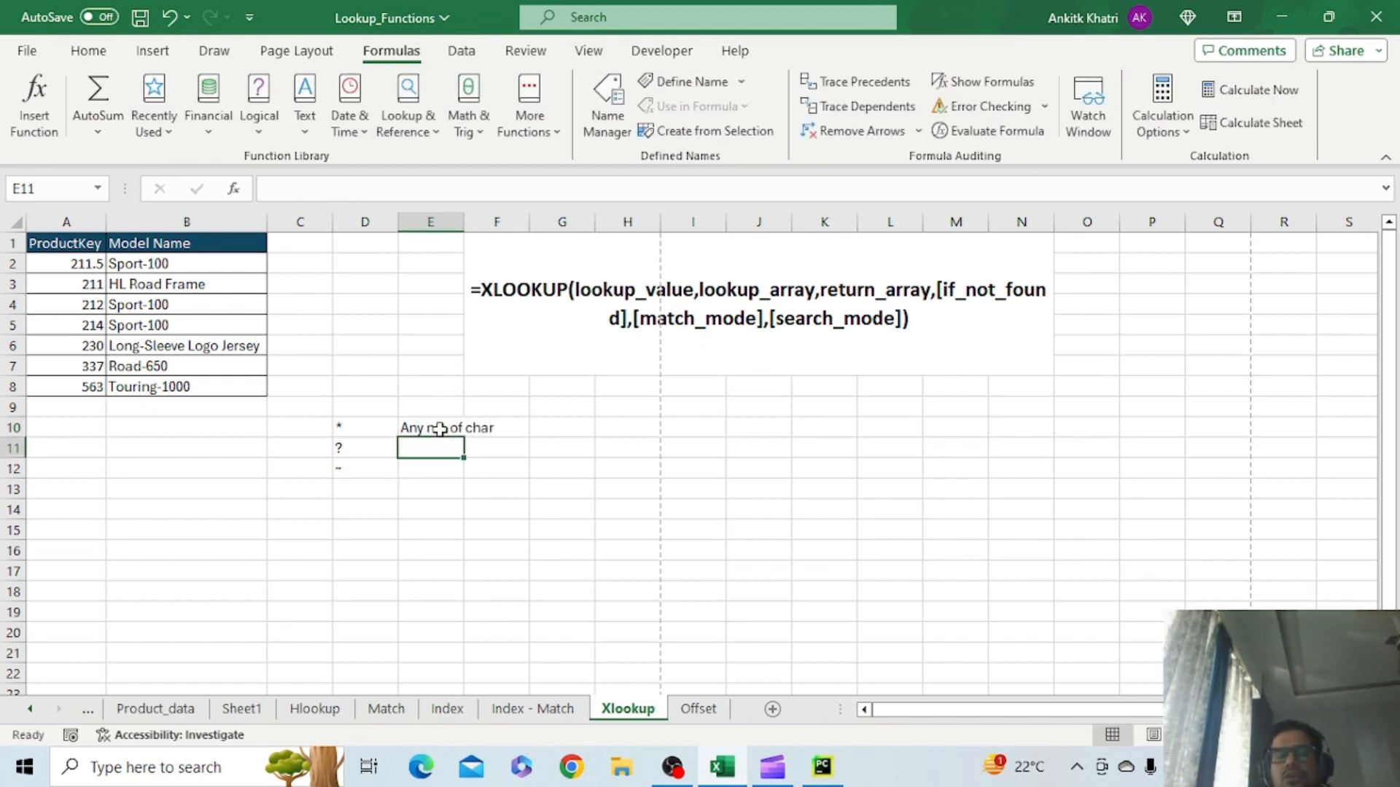
Enter "Single char" in E11 as the meaning of the ? wildcard
text(Singe)
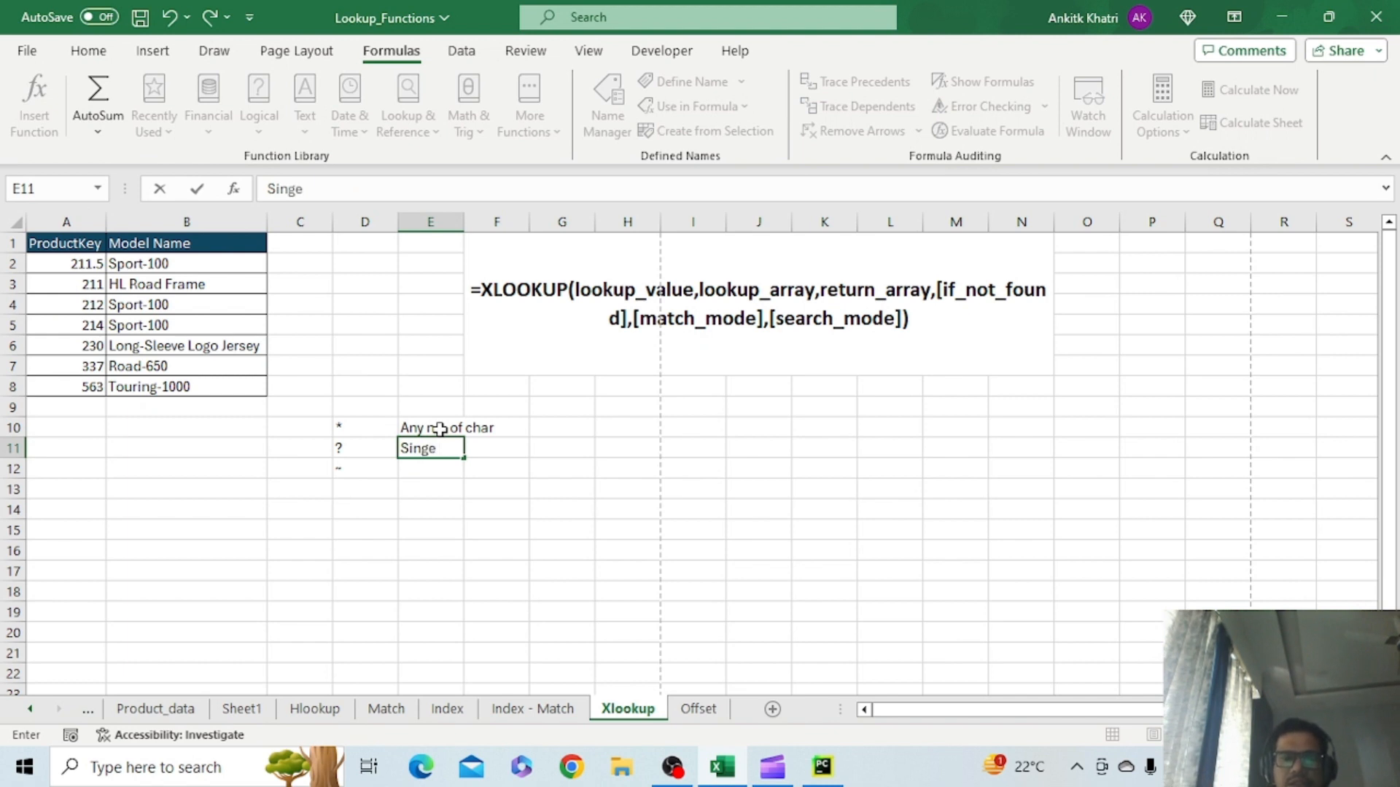
key(BackSpace)
text(le Cha)
key(BackSpace)
key(BackSpace)
key(BackSpace)
text(char)
key(Return)
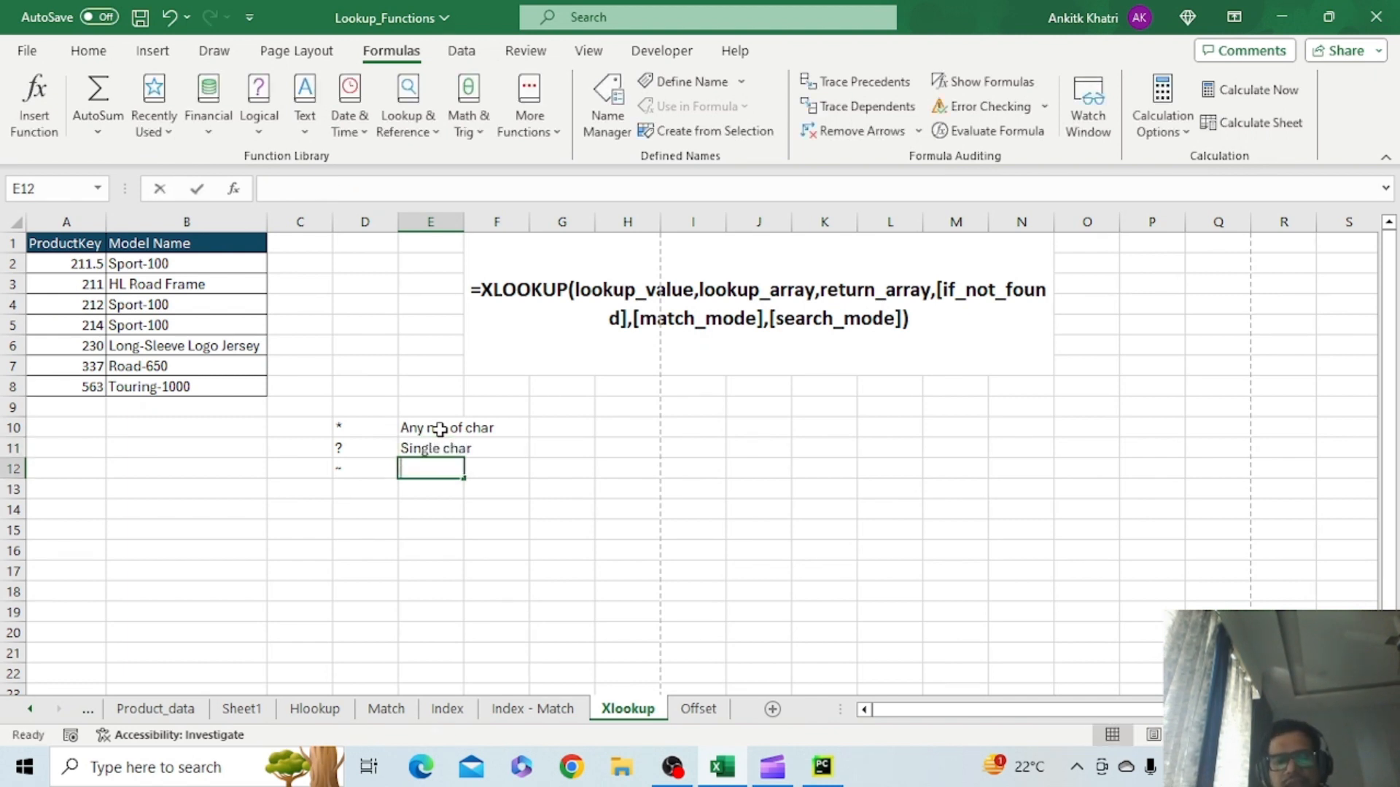
Enter "Escape char" in E12 as the meaning of the ~ wildcard
text(Esca)
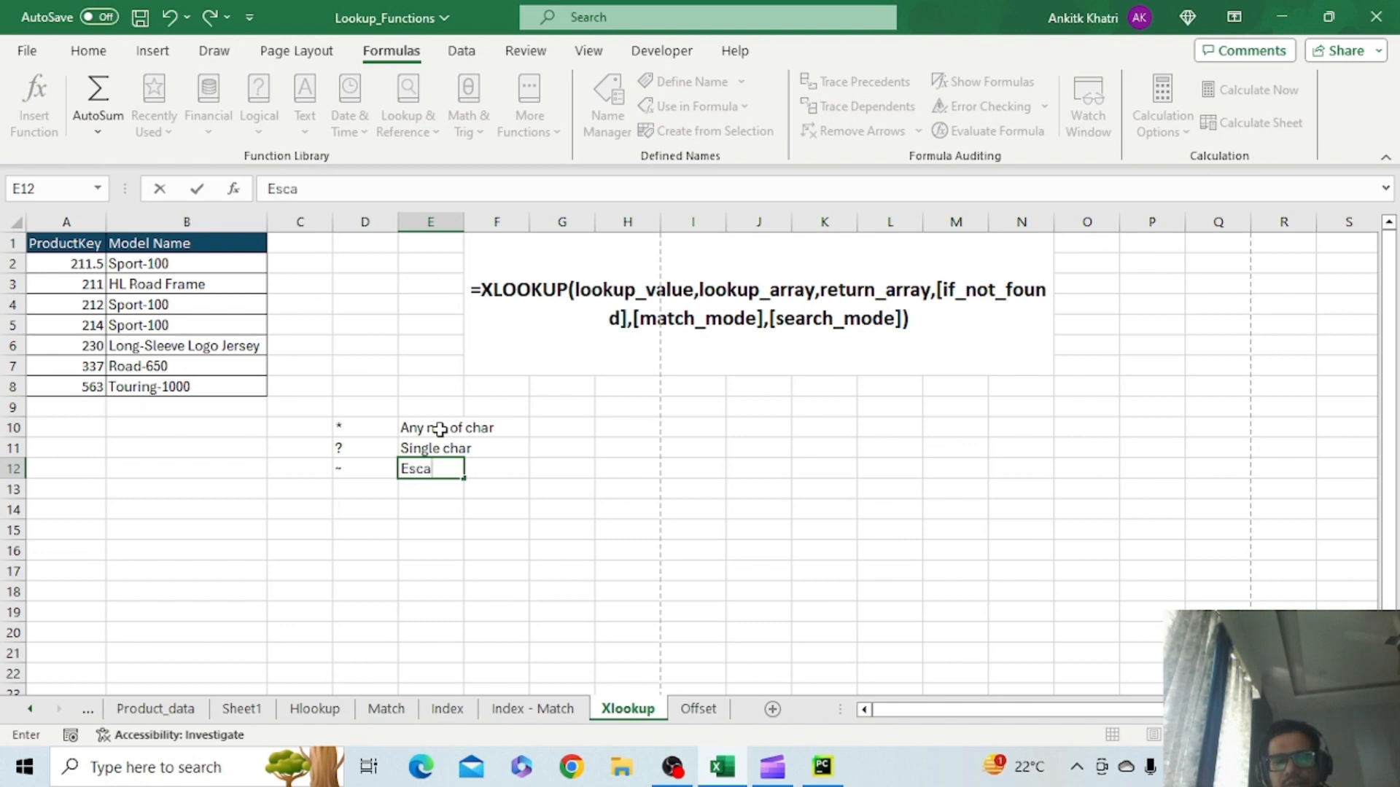
text(pe char)
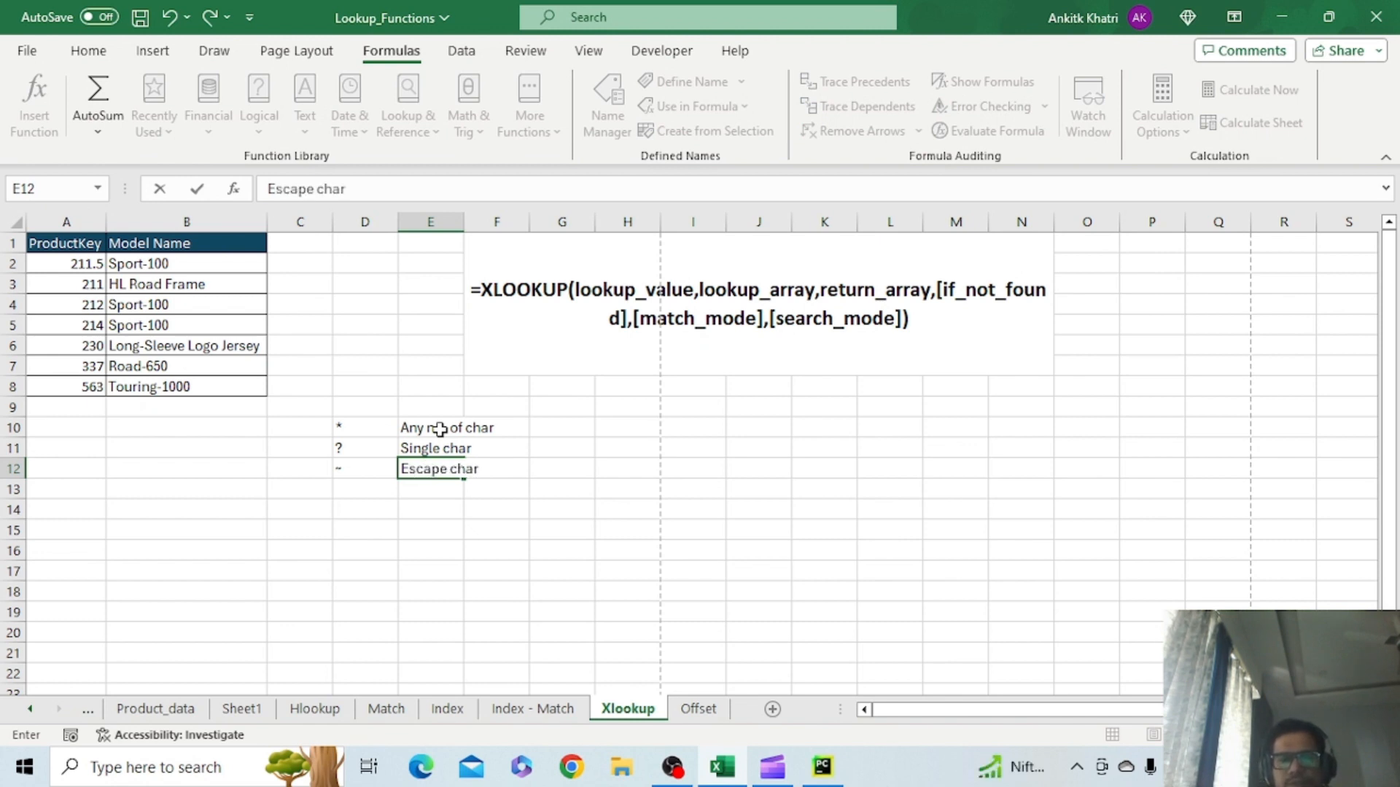
key(Return)
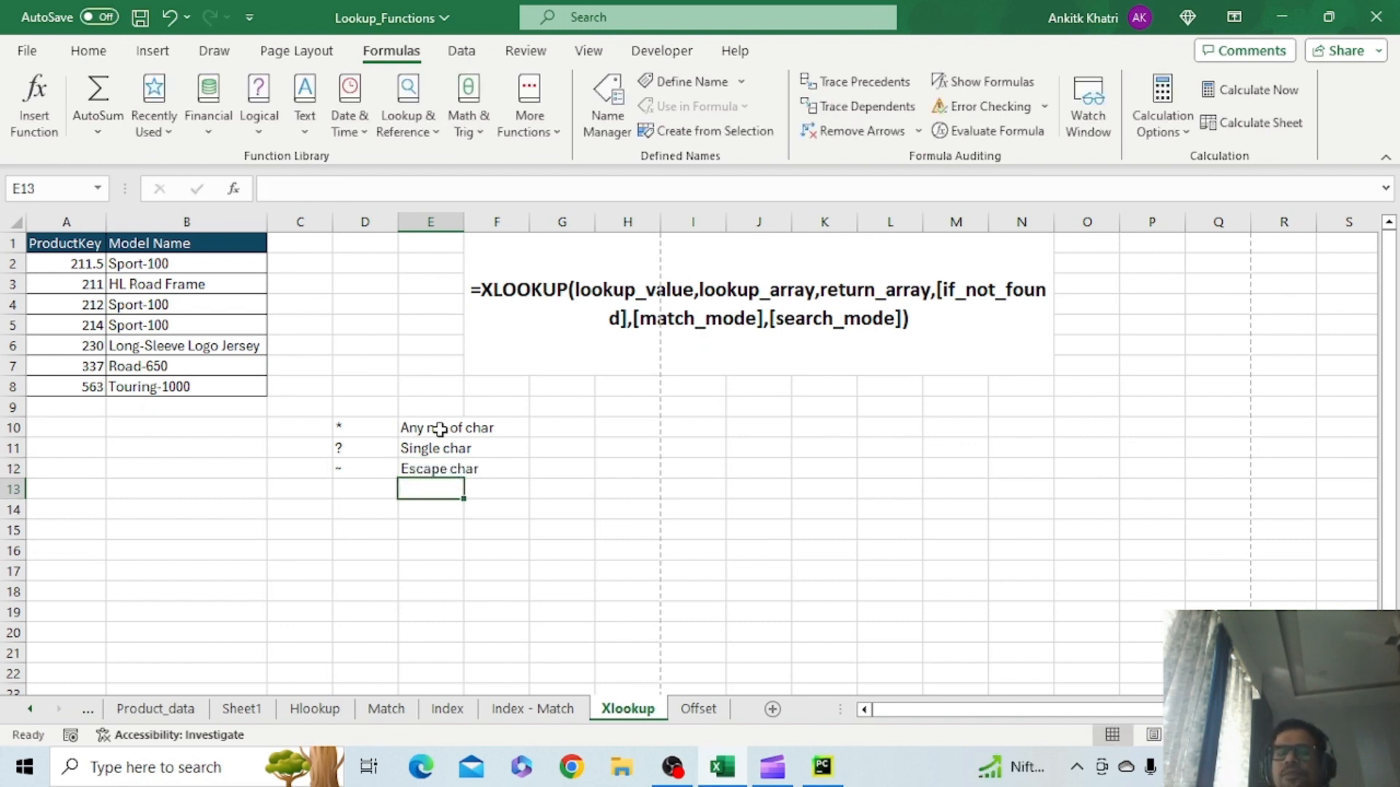
Enter FR in C14 as the partial lookup text and check the SKU column on the Product_data sheet
click(281, 515)
text(FR)
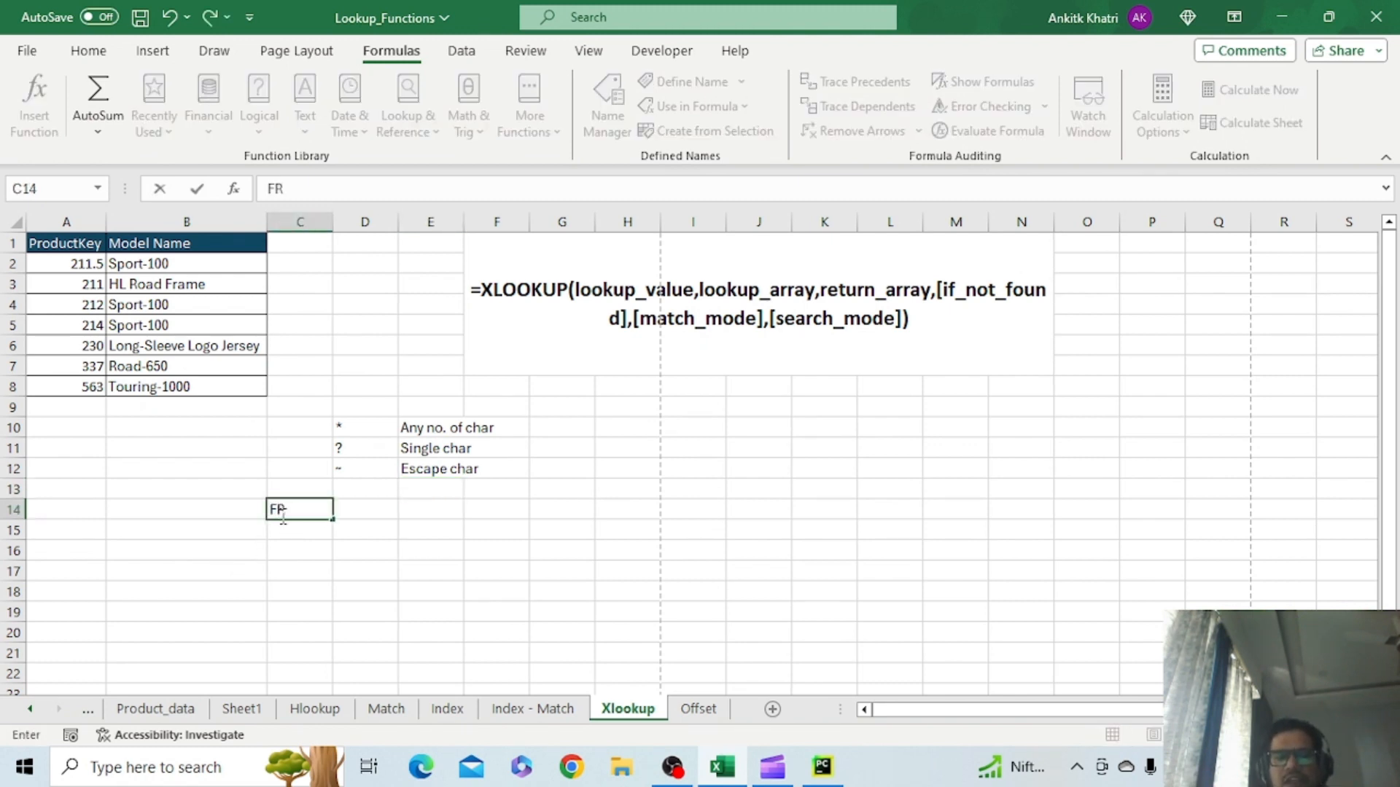
key(Tab)
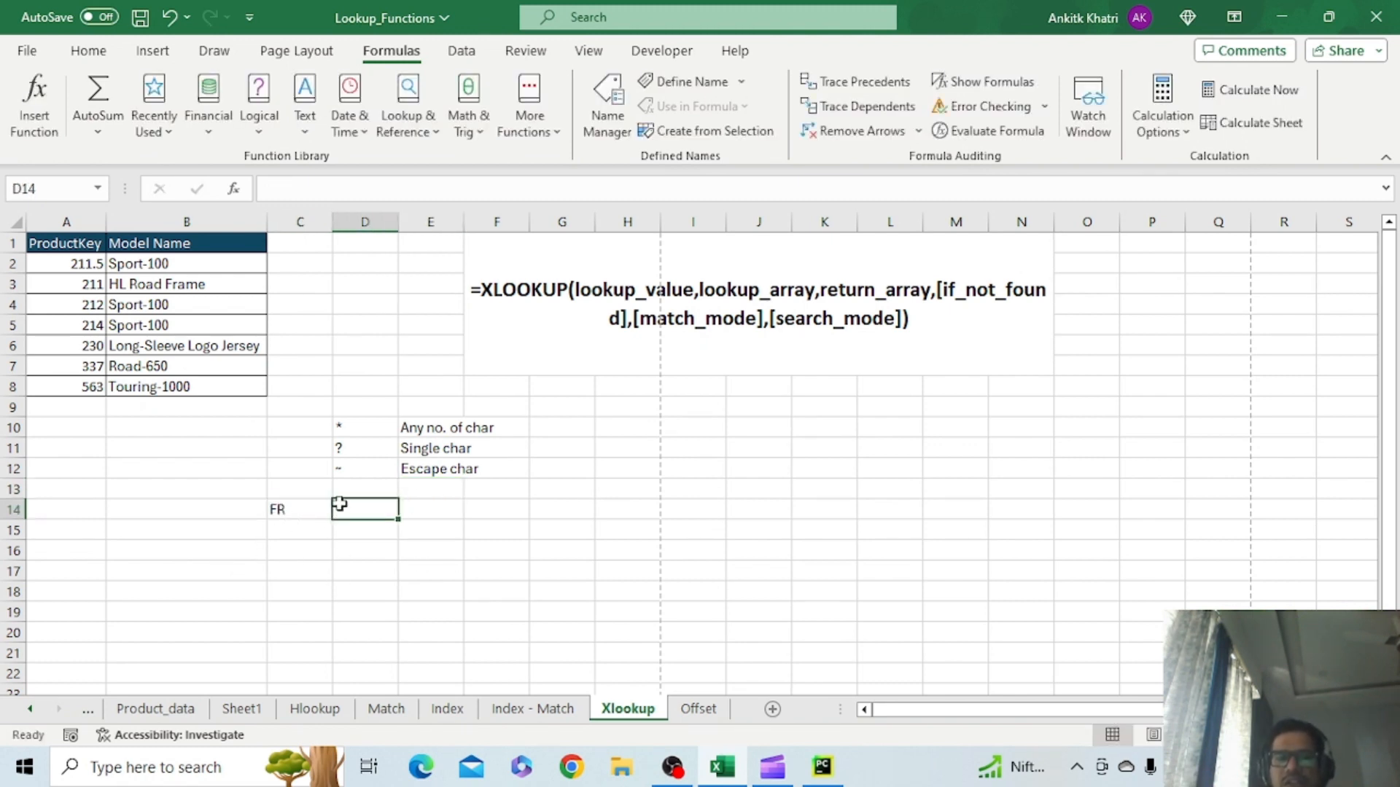
click(191, 708)
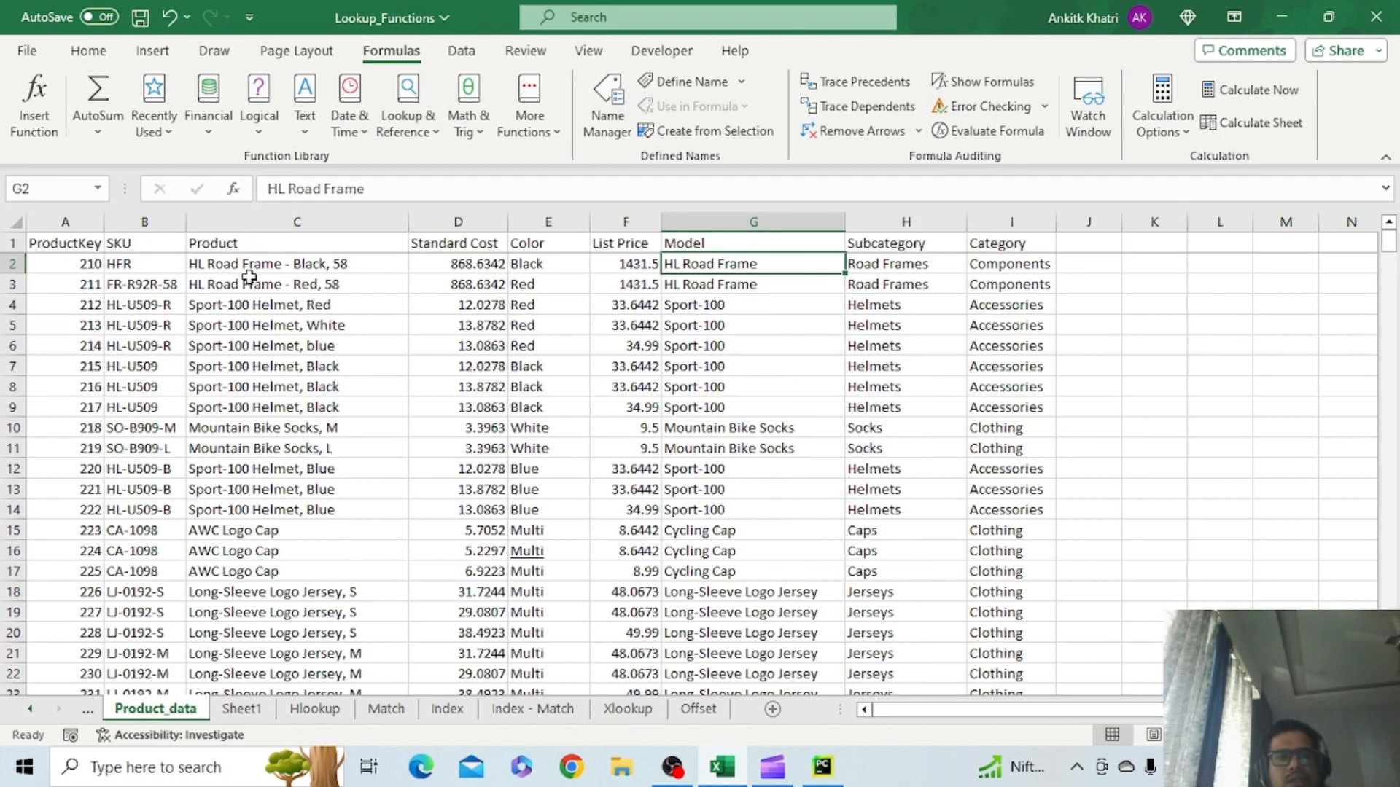
click(139, 222)
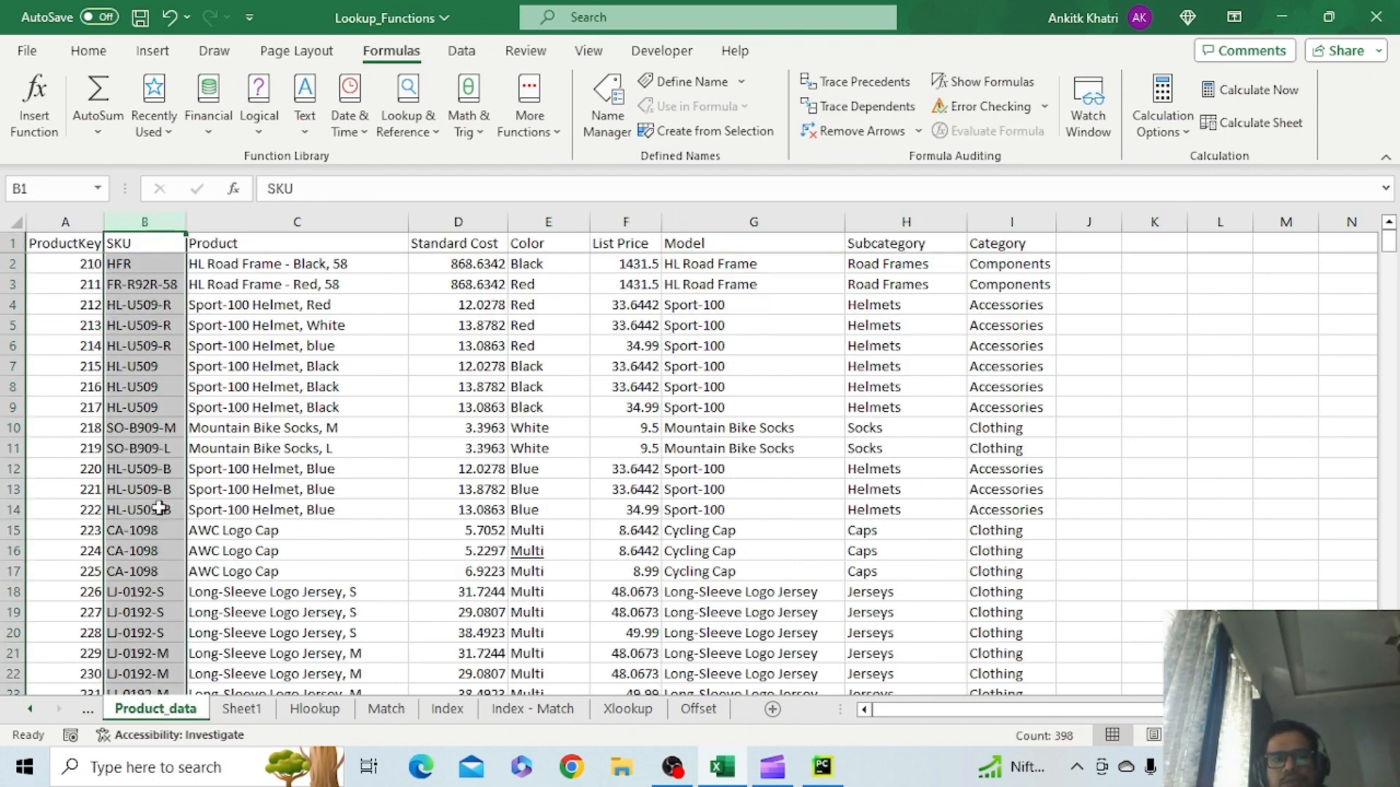
click(634, 708)
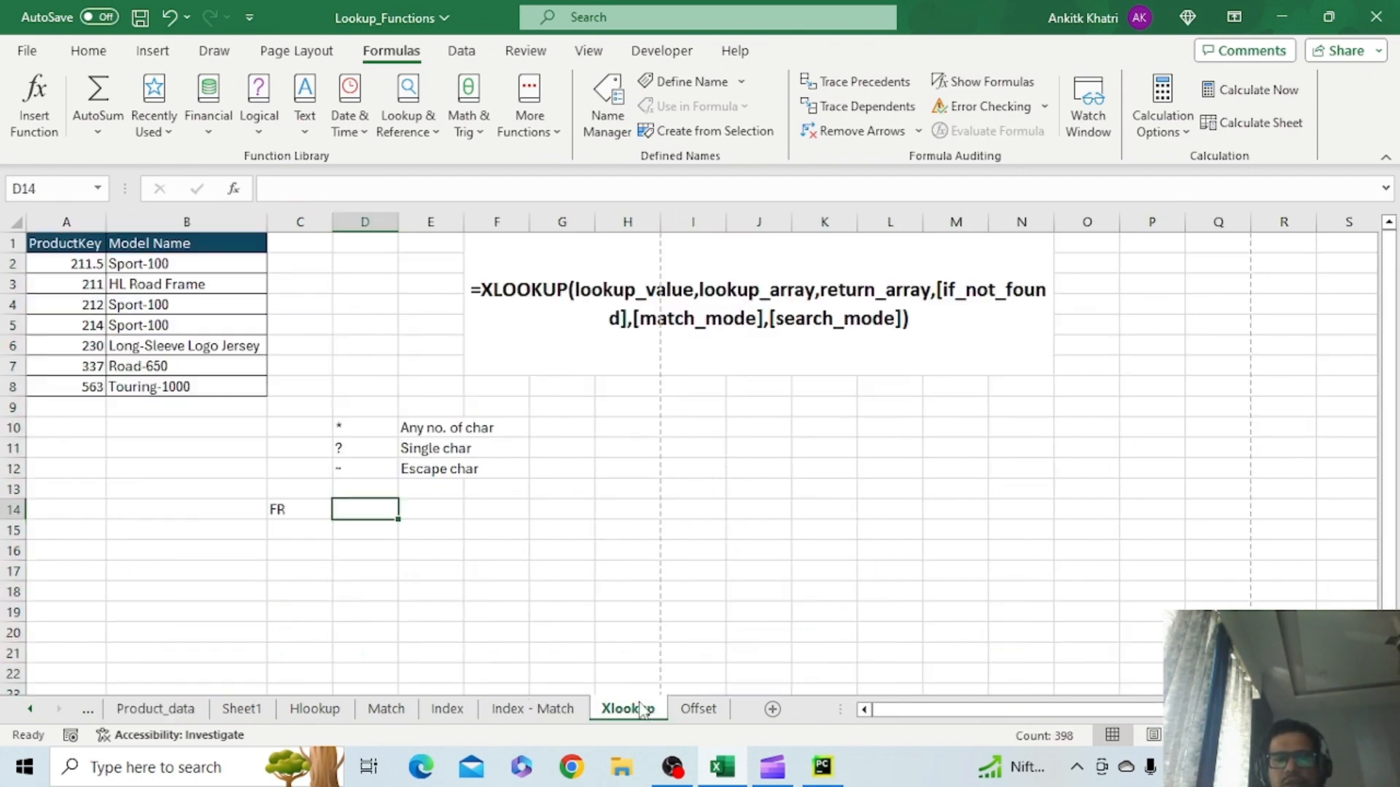
Start an XLOOKUP formula in D14 with C14 as lookup value and the absolute SKU range Product_data!$B$2:$B$398 as lookup array
text(=)
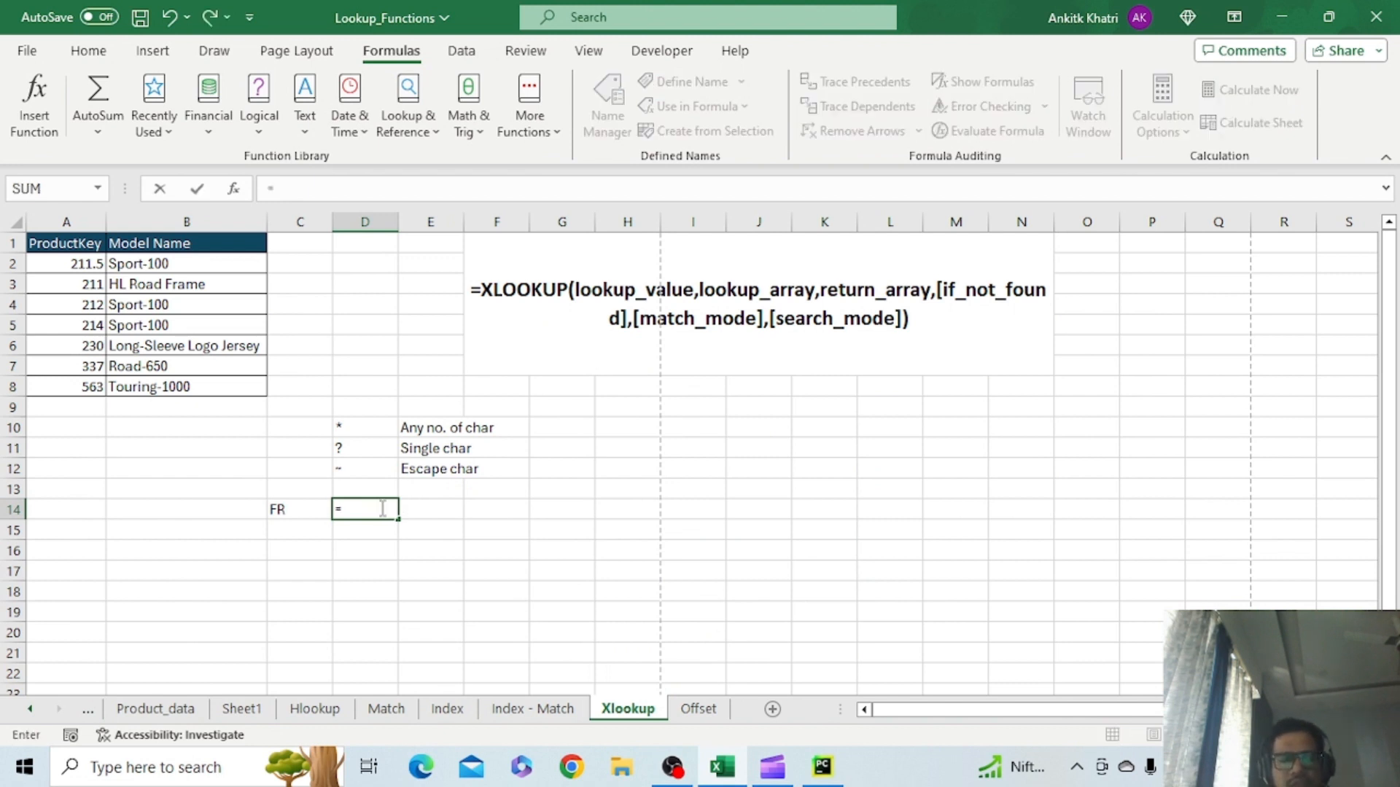
text(xl)
key(Tab)
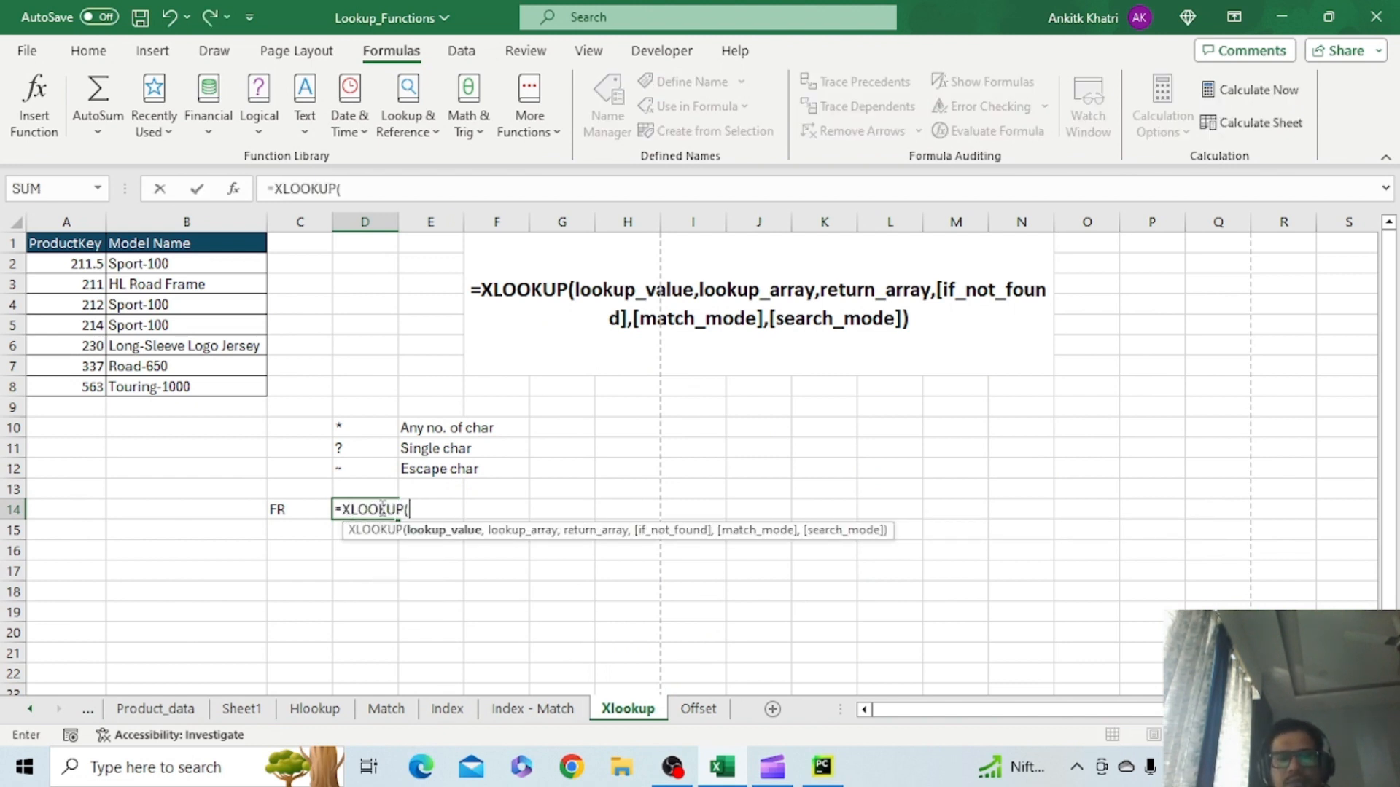
click(292, 509)
text(,)
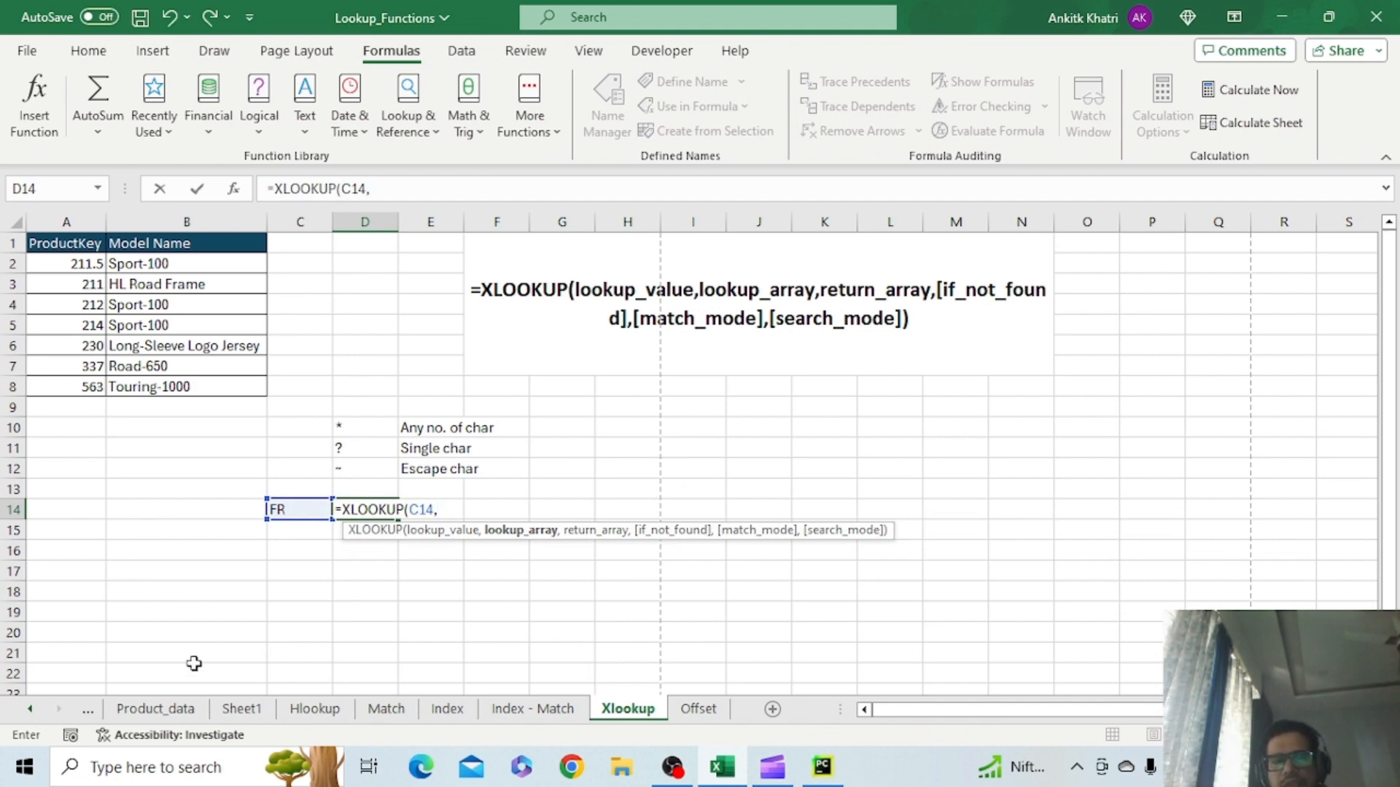
click(172, 715)
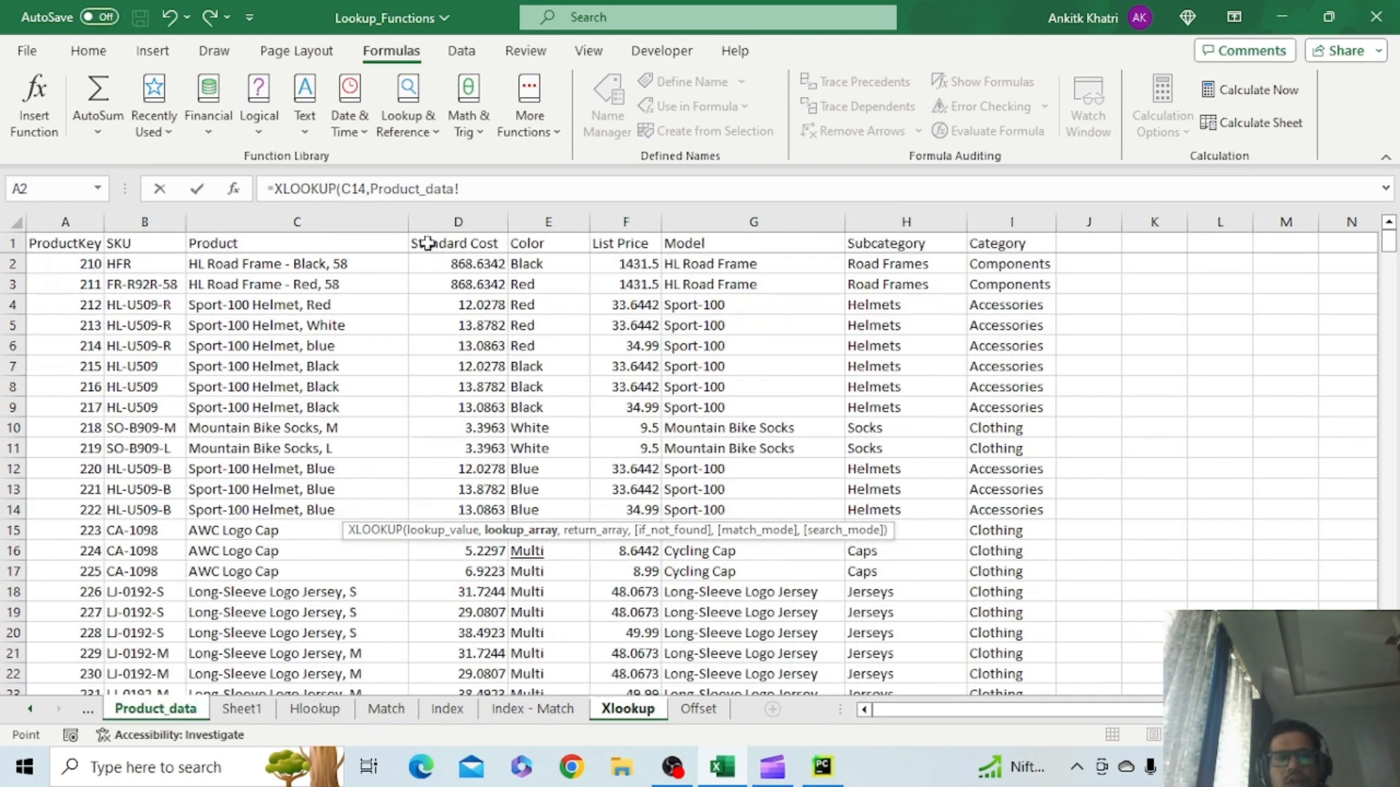
click(143, 260)
key(ctrl+shift+Down)
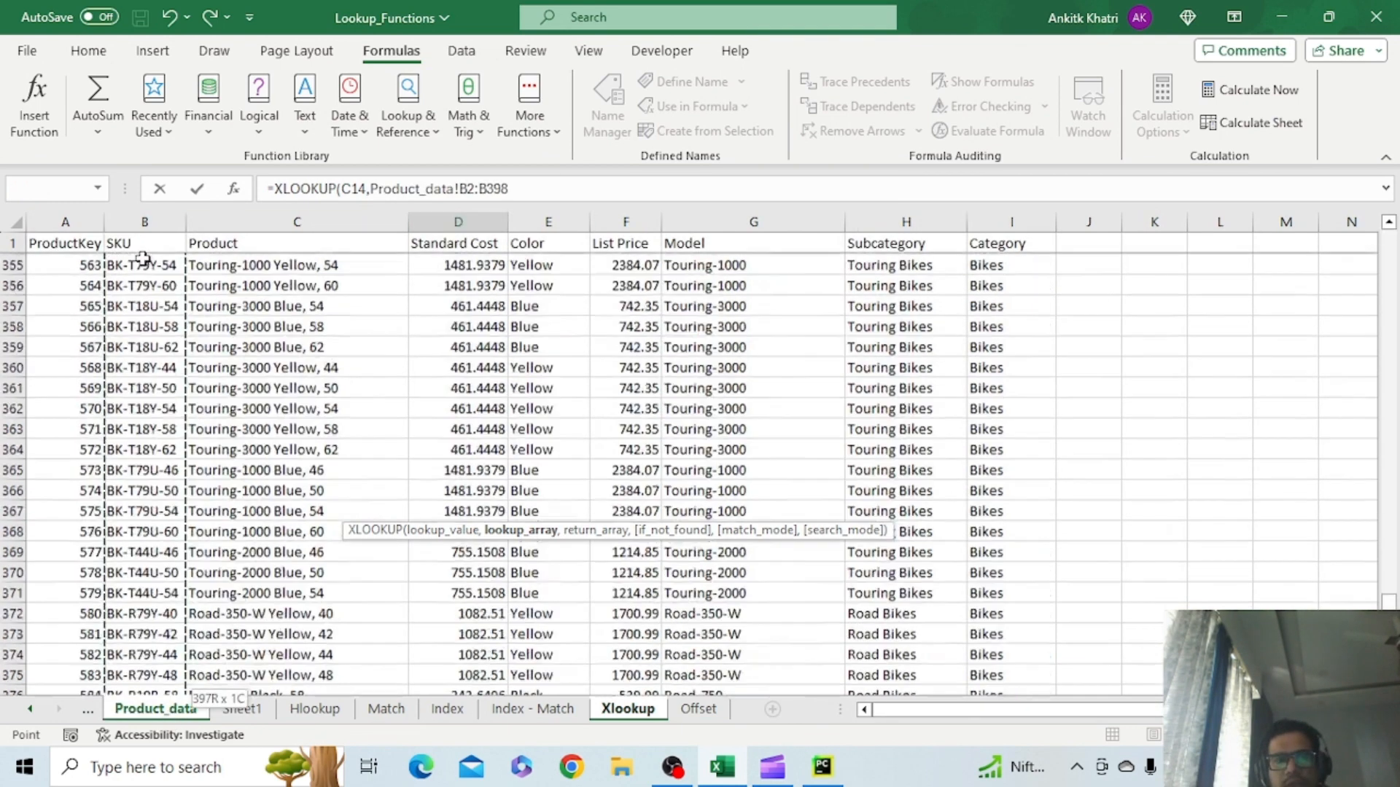
key(F4)
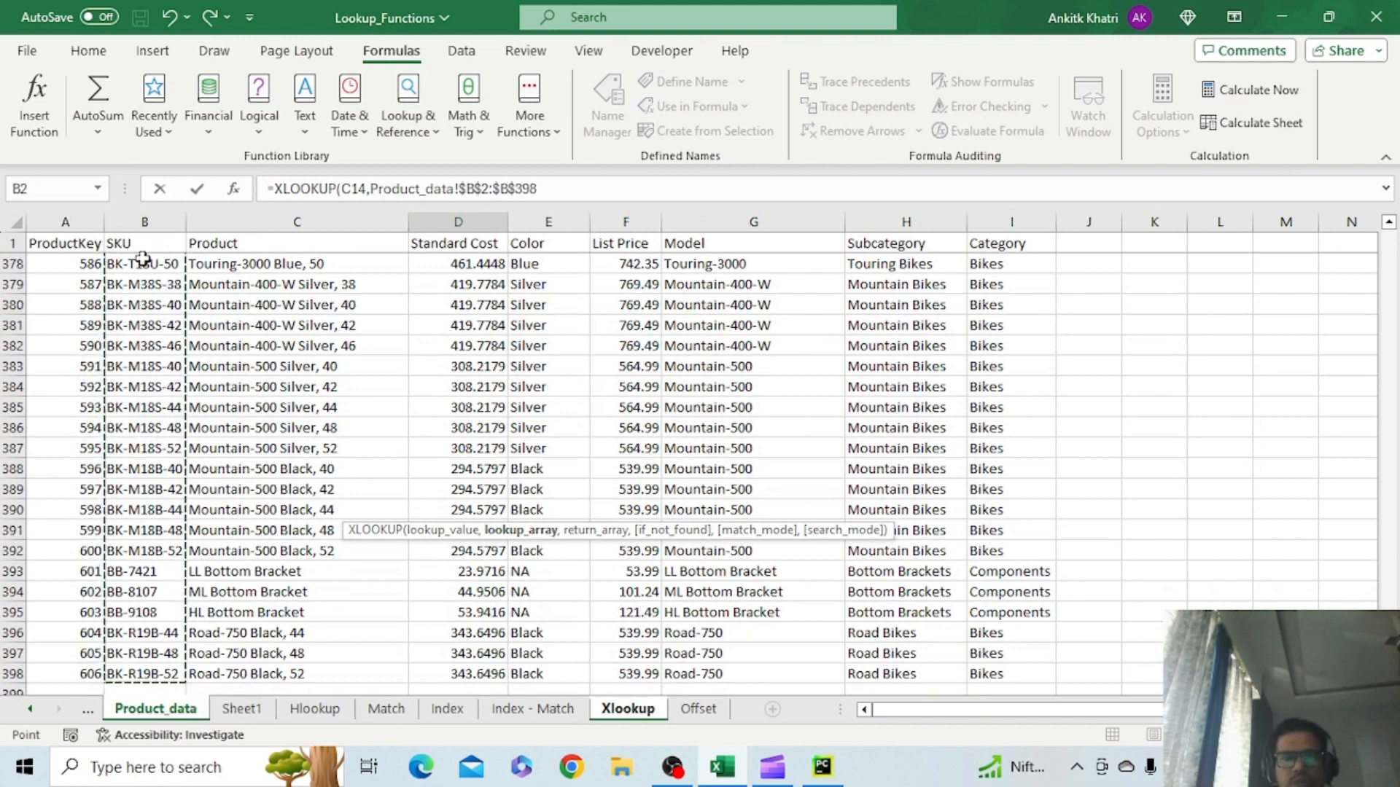
text(,)
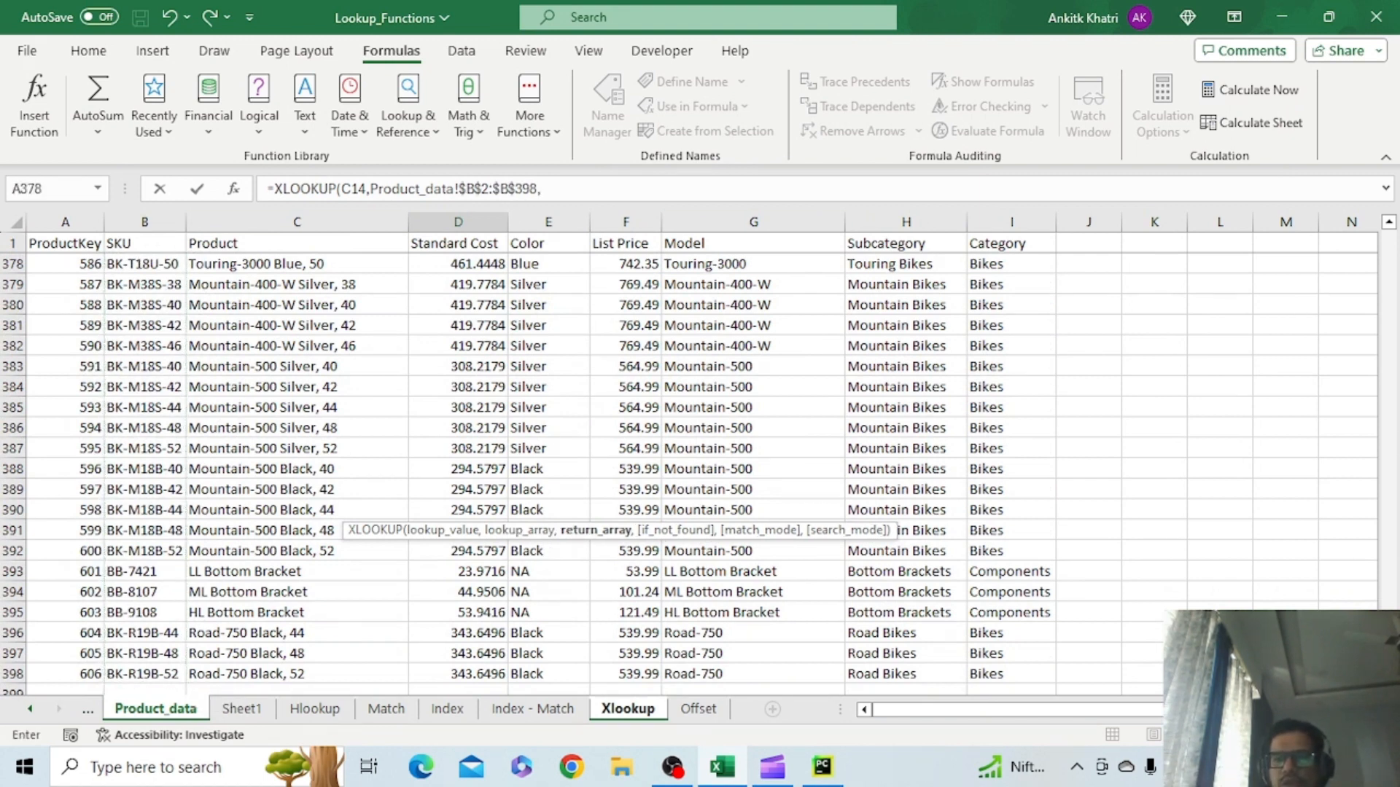
Add the absolute Model range Product_data!$G$2:$G$398 as return array and "No Value Found" as the if_not_found text
scroll(778, 297, up, 20)
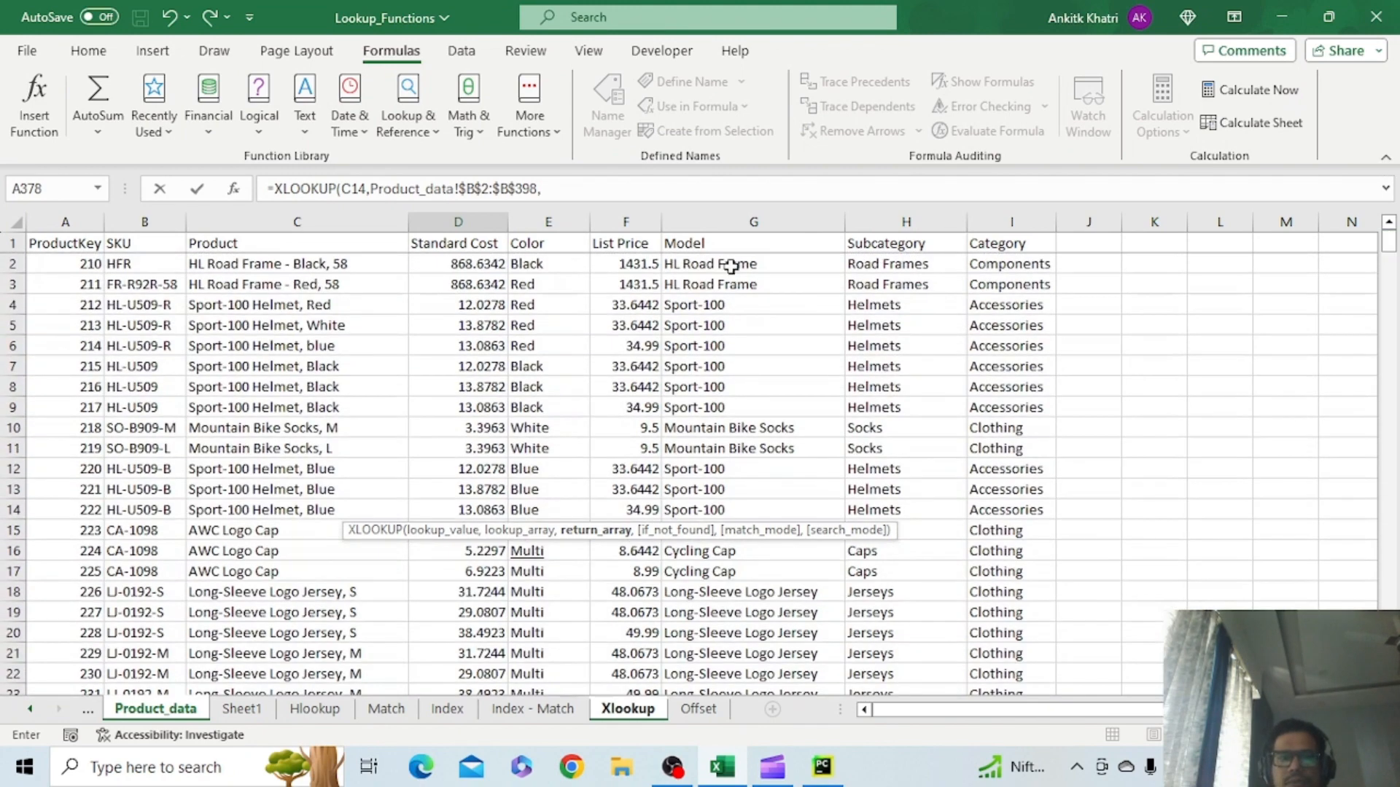
click(732, 267)
key(ctrl+shift+Down)
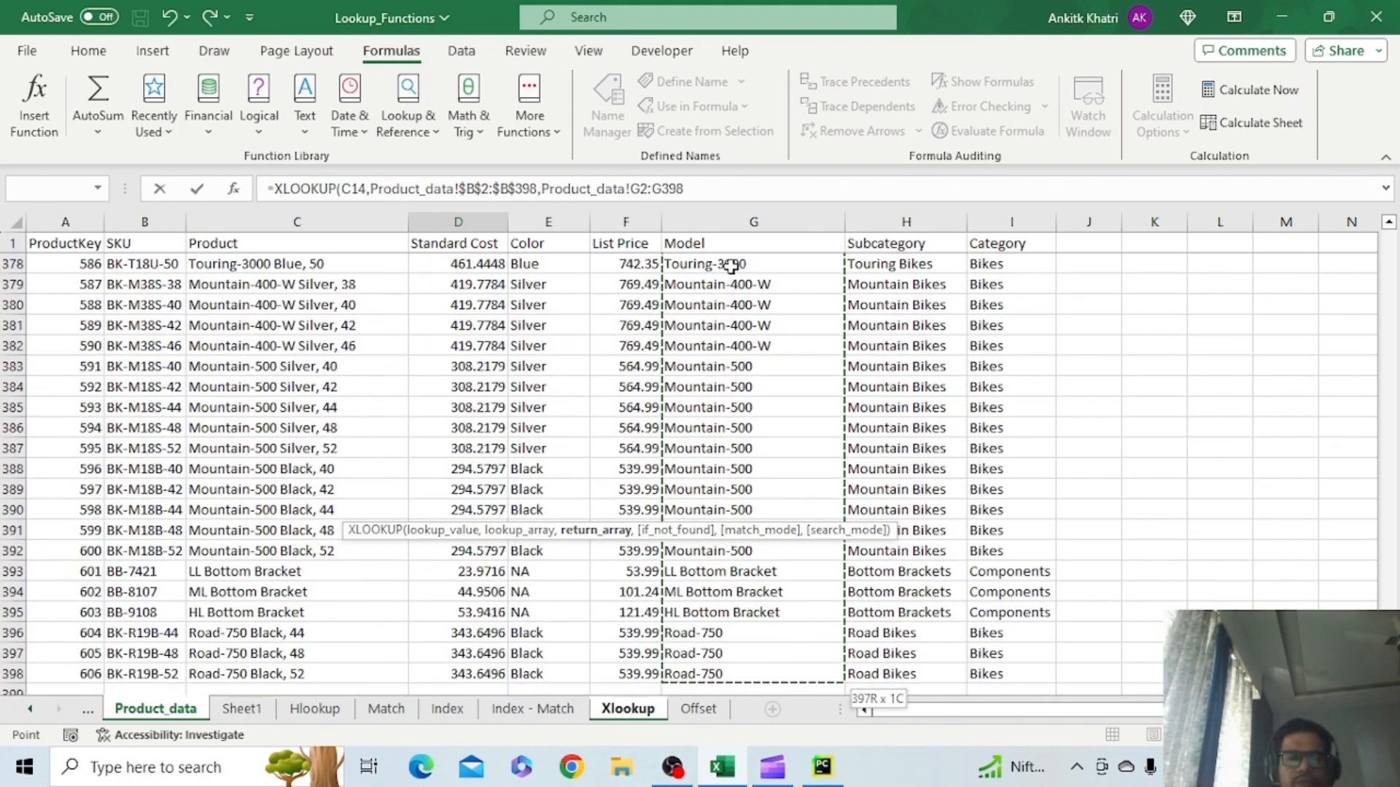
key(F4)
text(,"No Value)
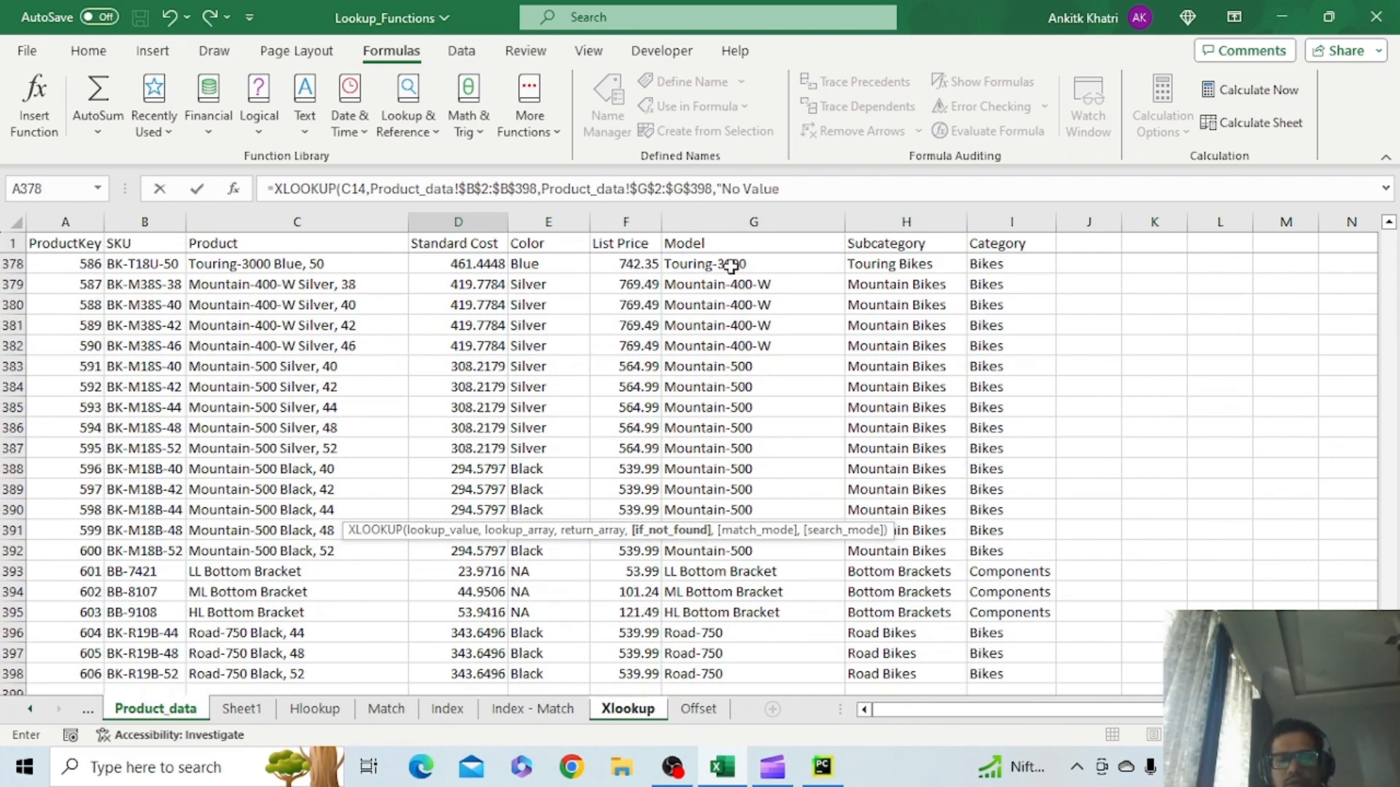
text(",)
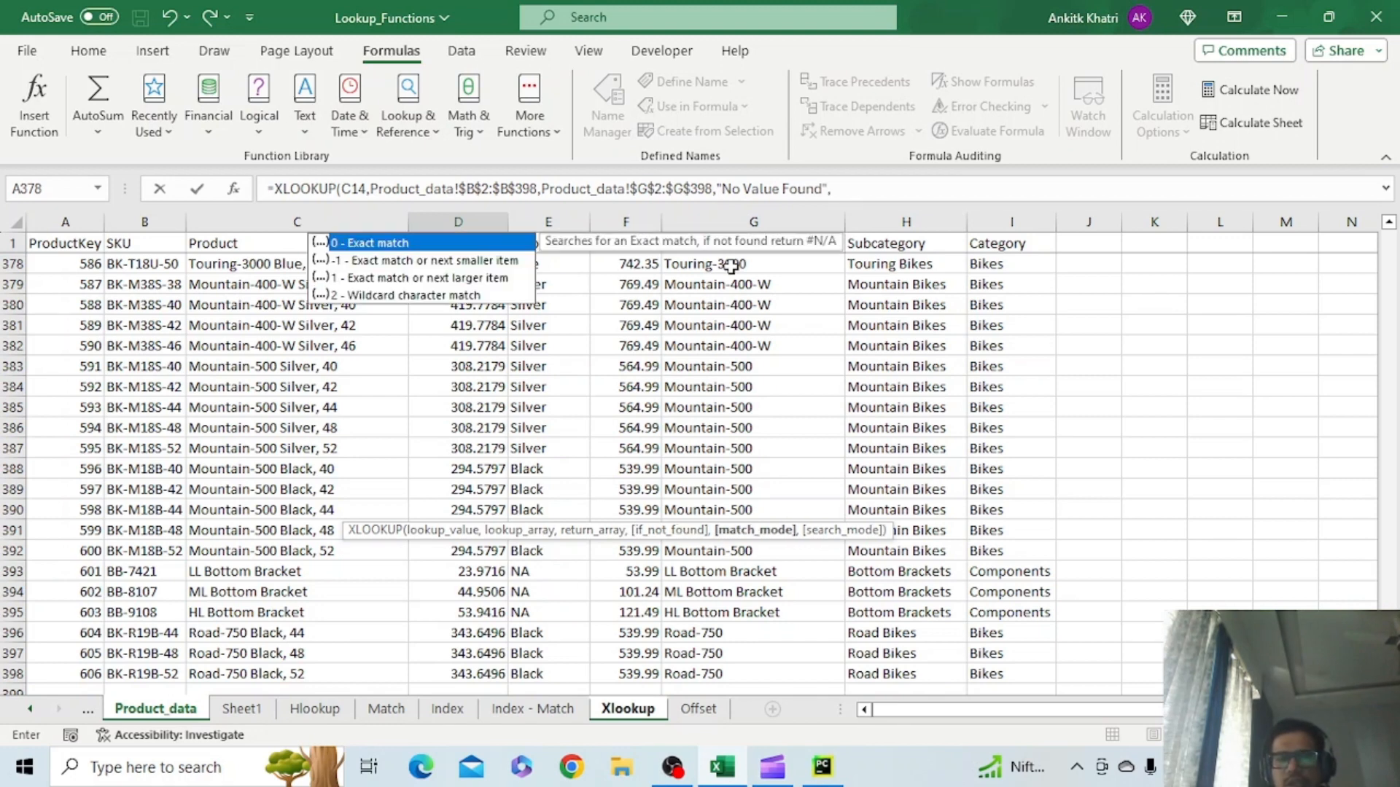
Complete the D14 formula with match mode 2 (wildcard character match) and search mode 1 (first-to-last)
key(Down)
key(Down)
key(Down)
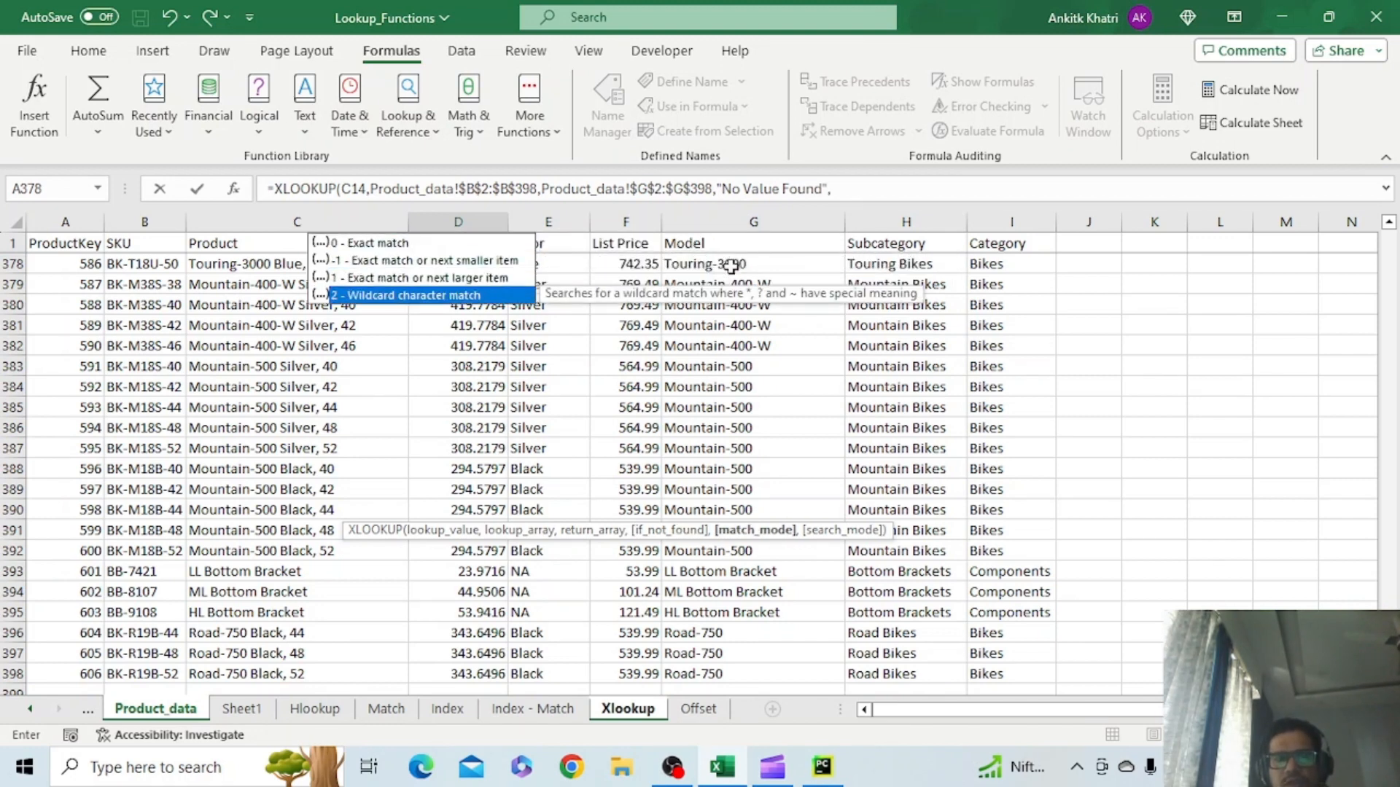
key(Tab)
text(,)
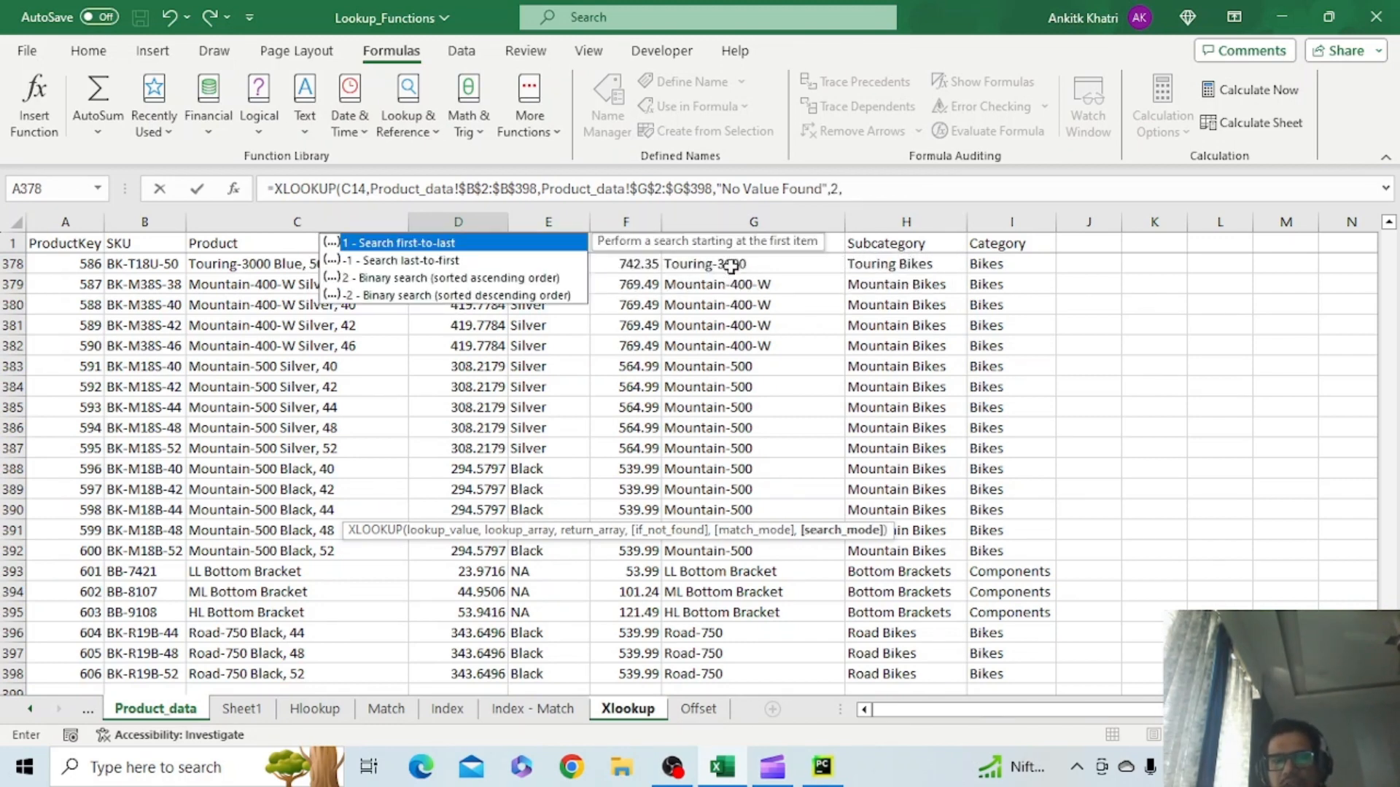
key(Tab)
text())
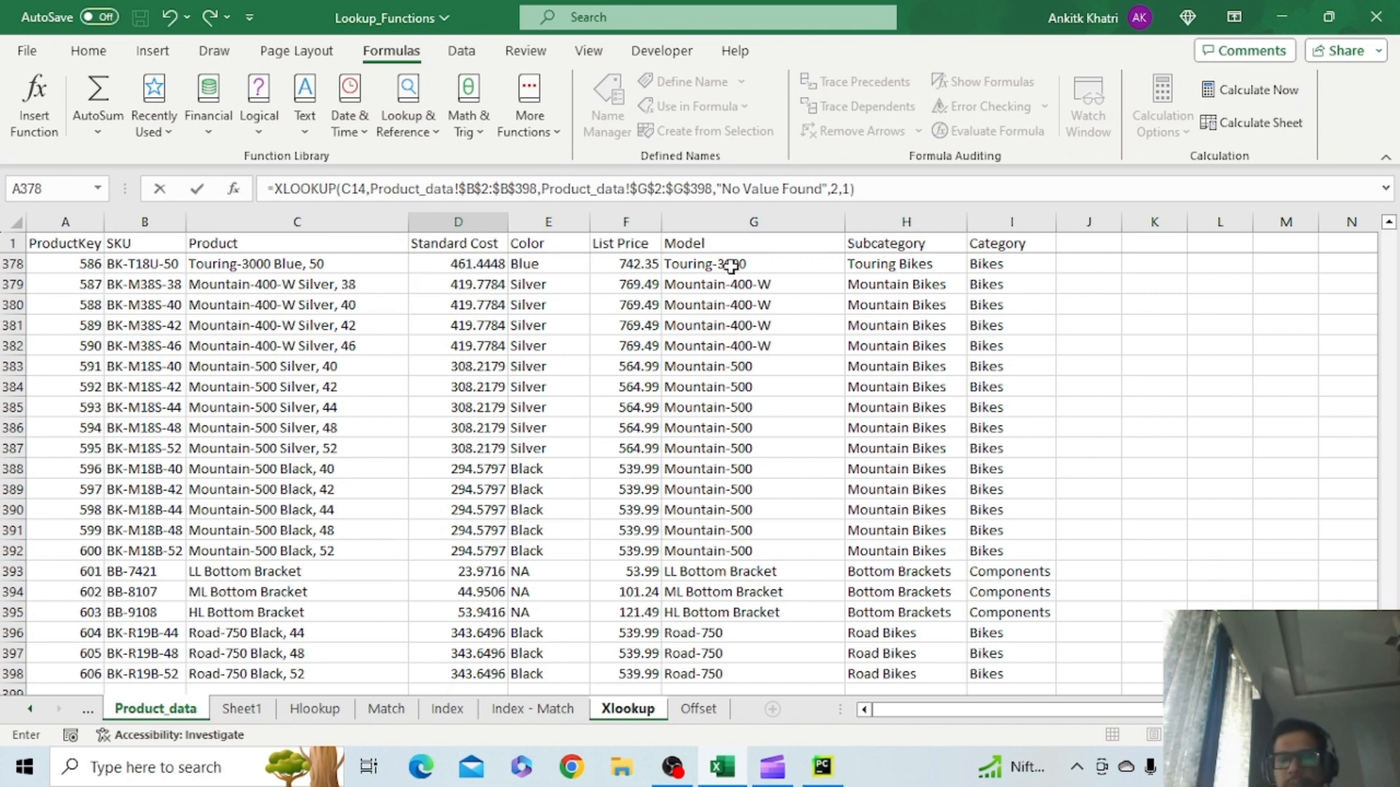
key(Return)
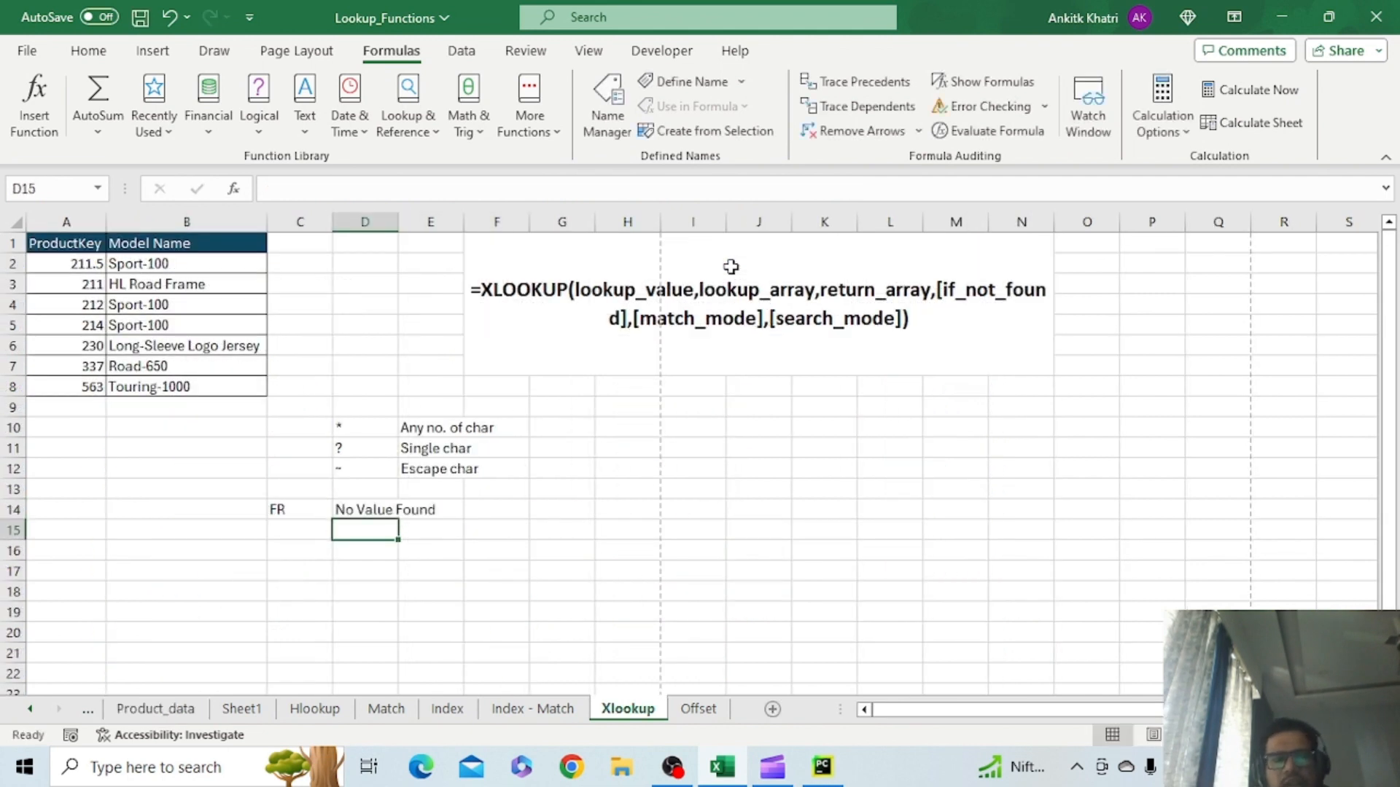
Prefix the lookup value C14 in D14's XLOOKUP formula with "*" & to allow any leading characters
click(312, 514)
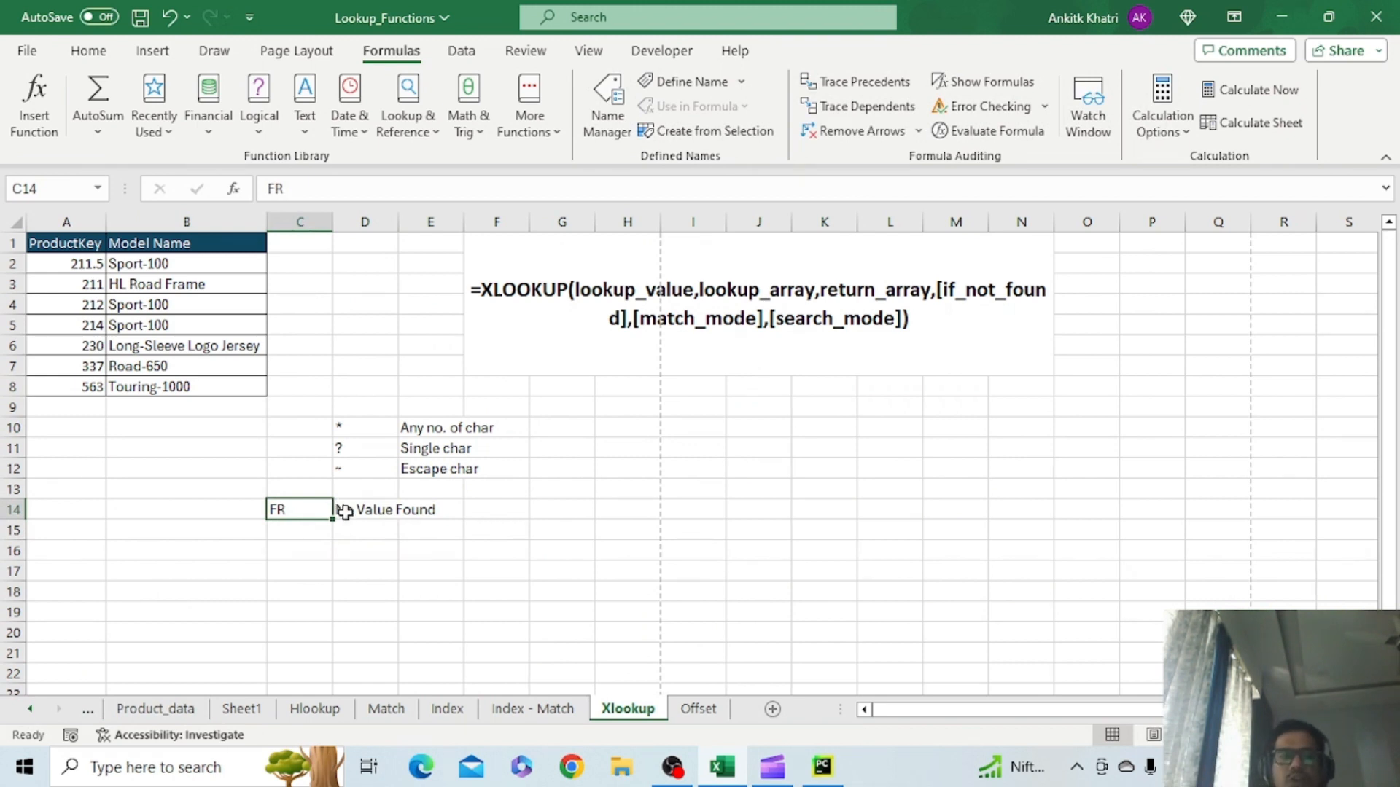
click(347, 512)
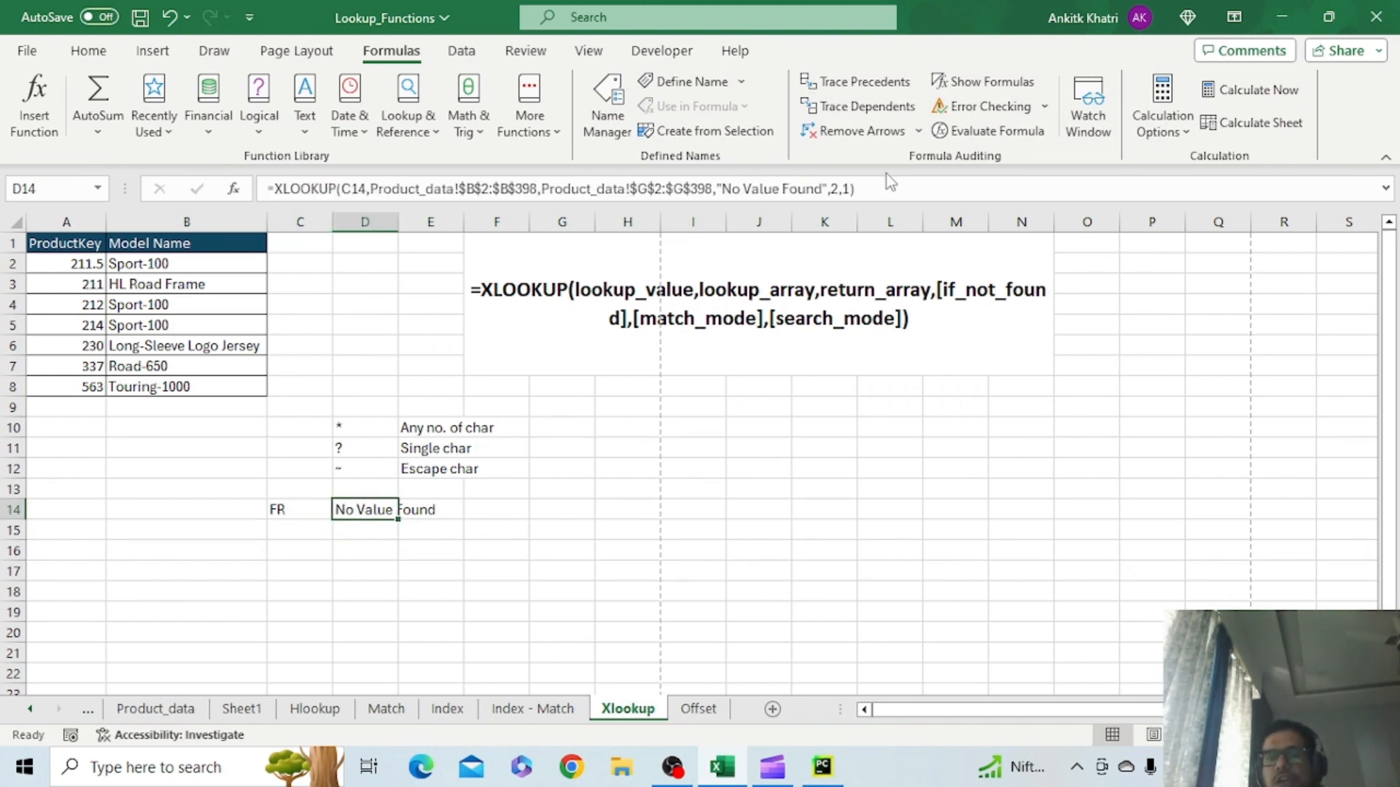
click(346, 187)
text("*)
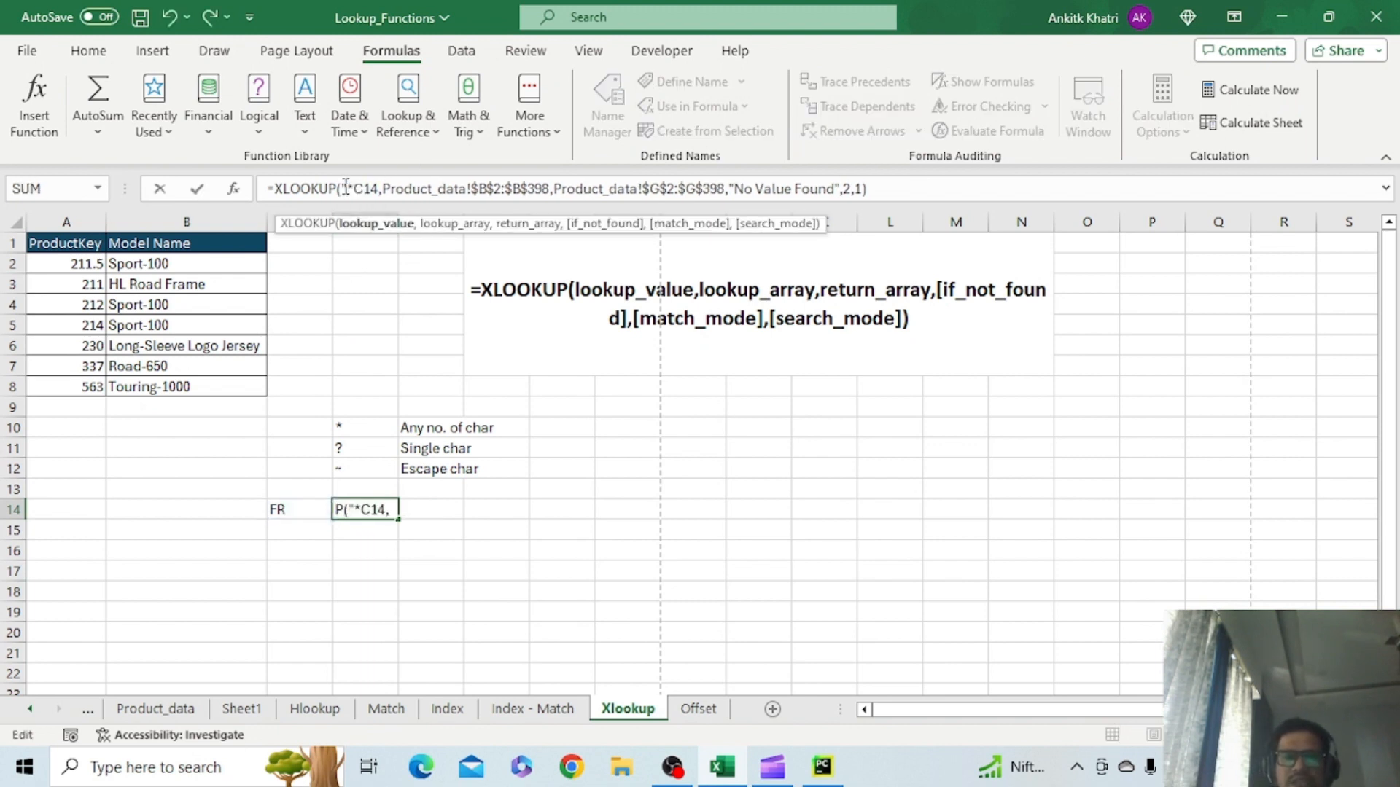
text(" )
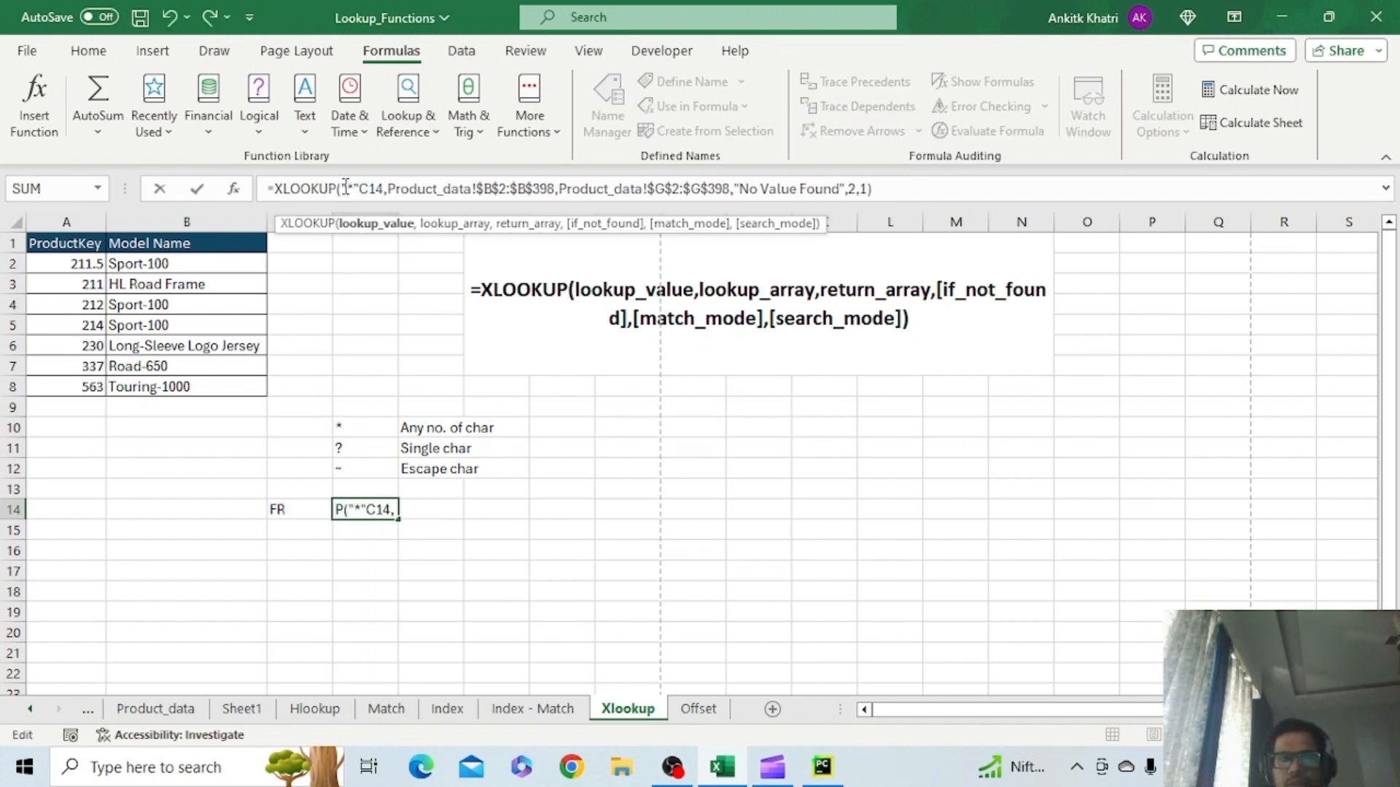
text(&)
key(shift+space)
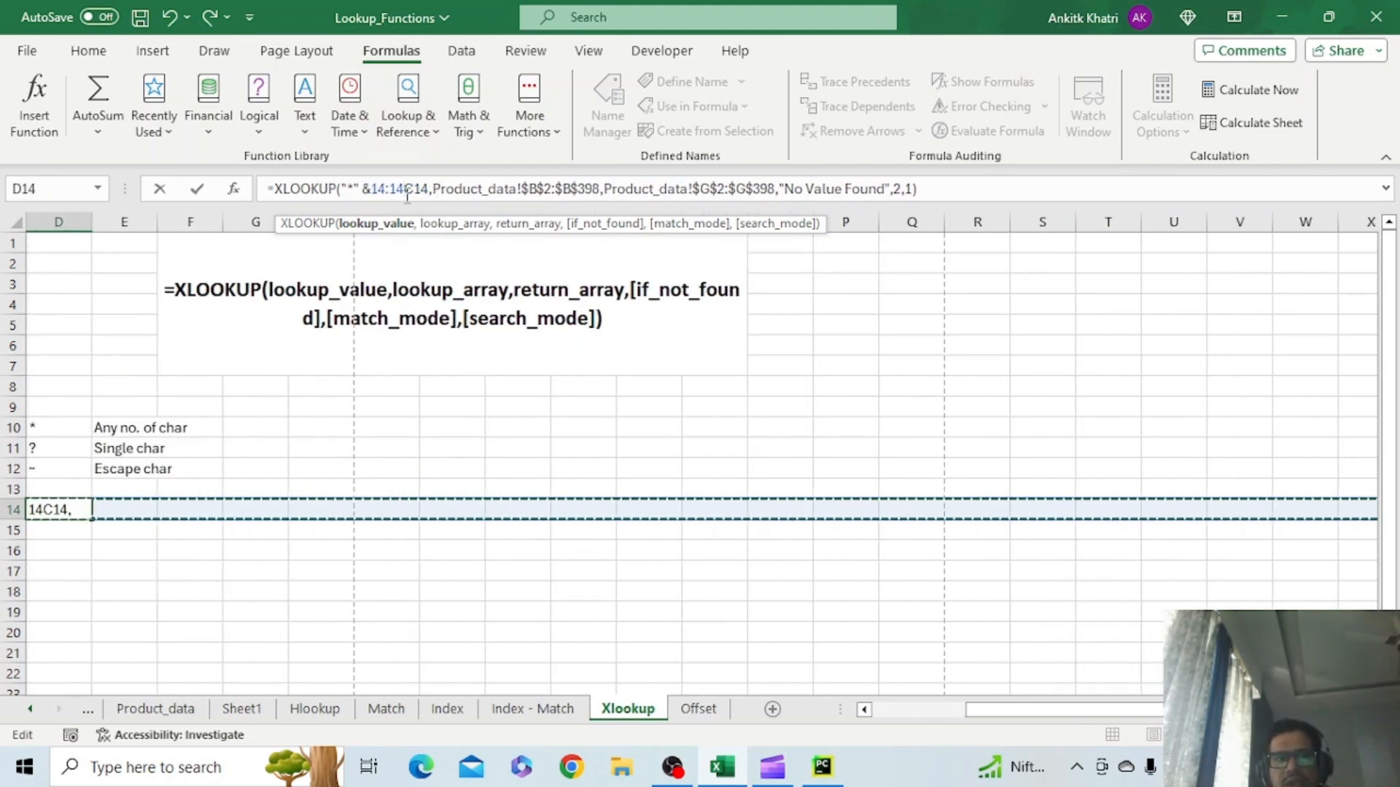
click(406, 193)
key(BackSpace)
key(BackSpace)
key(BackSpace)
key(BackSpace)
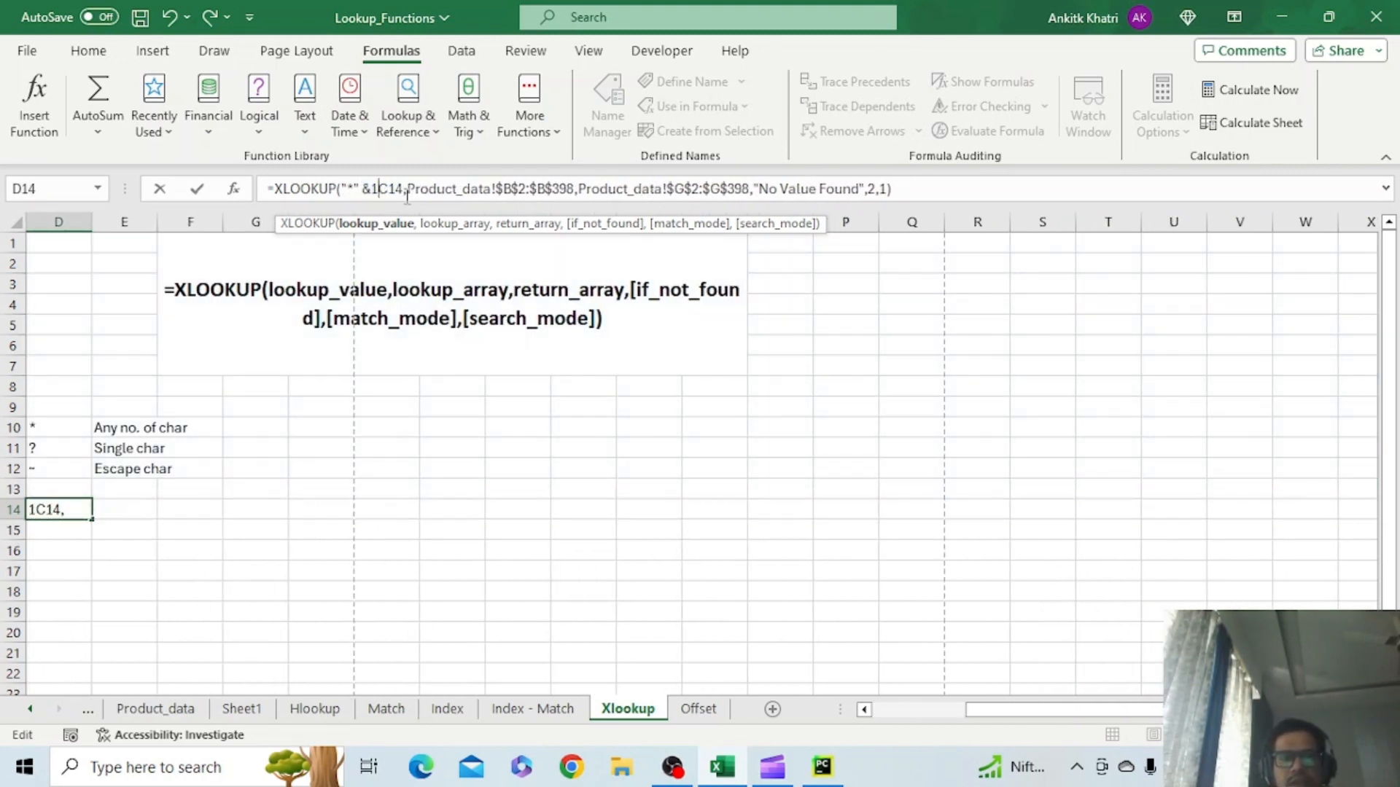
key(BackSpace)
Append & "*" after C14 in D14's lookup value, commit the formula and compare its result with the FR text in C14
click(397, 191)
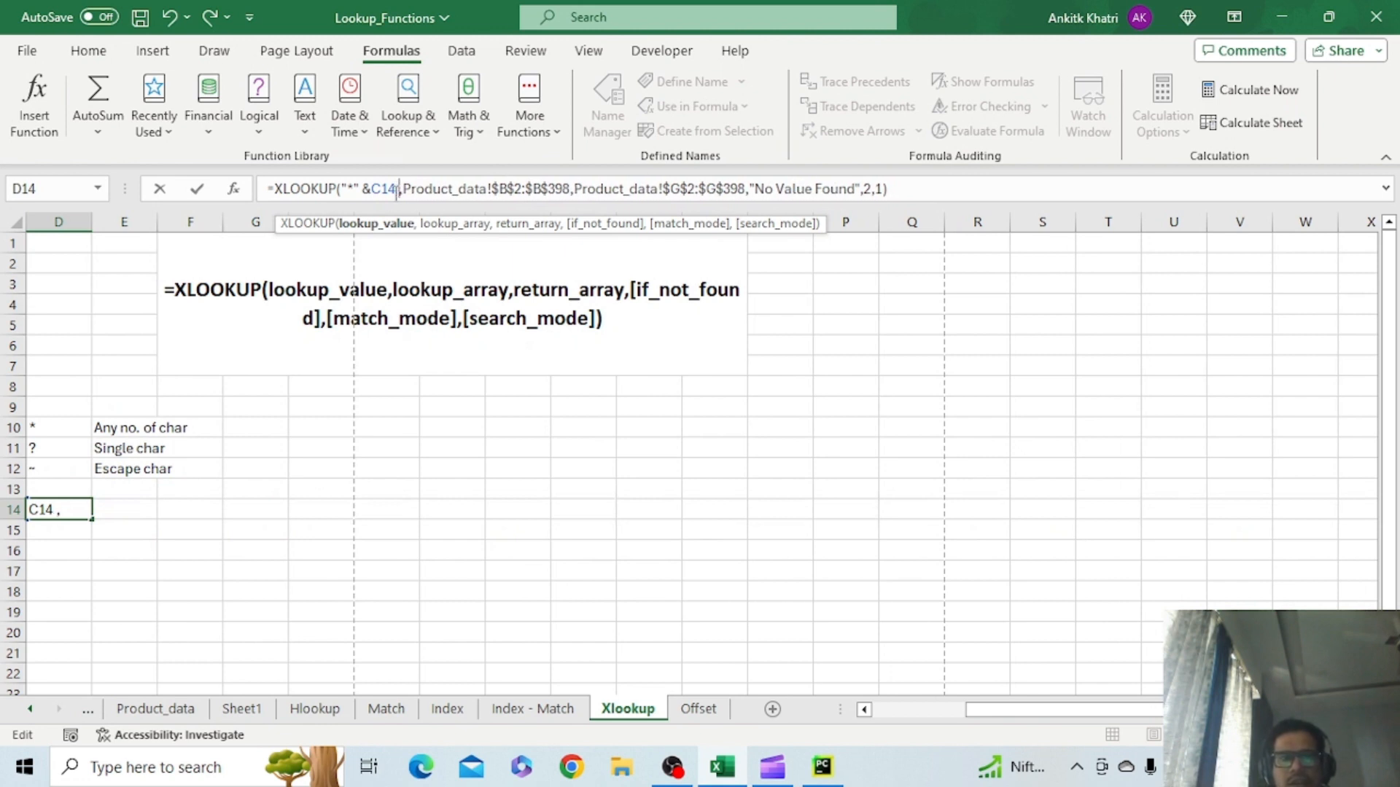
text(& )
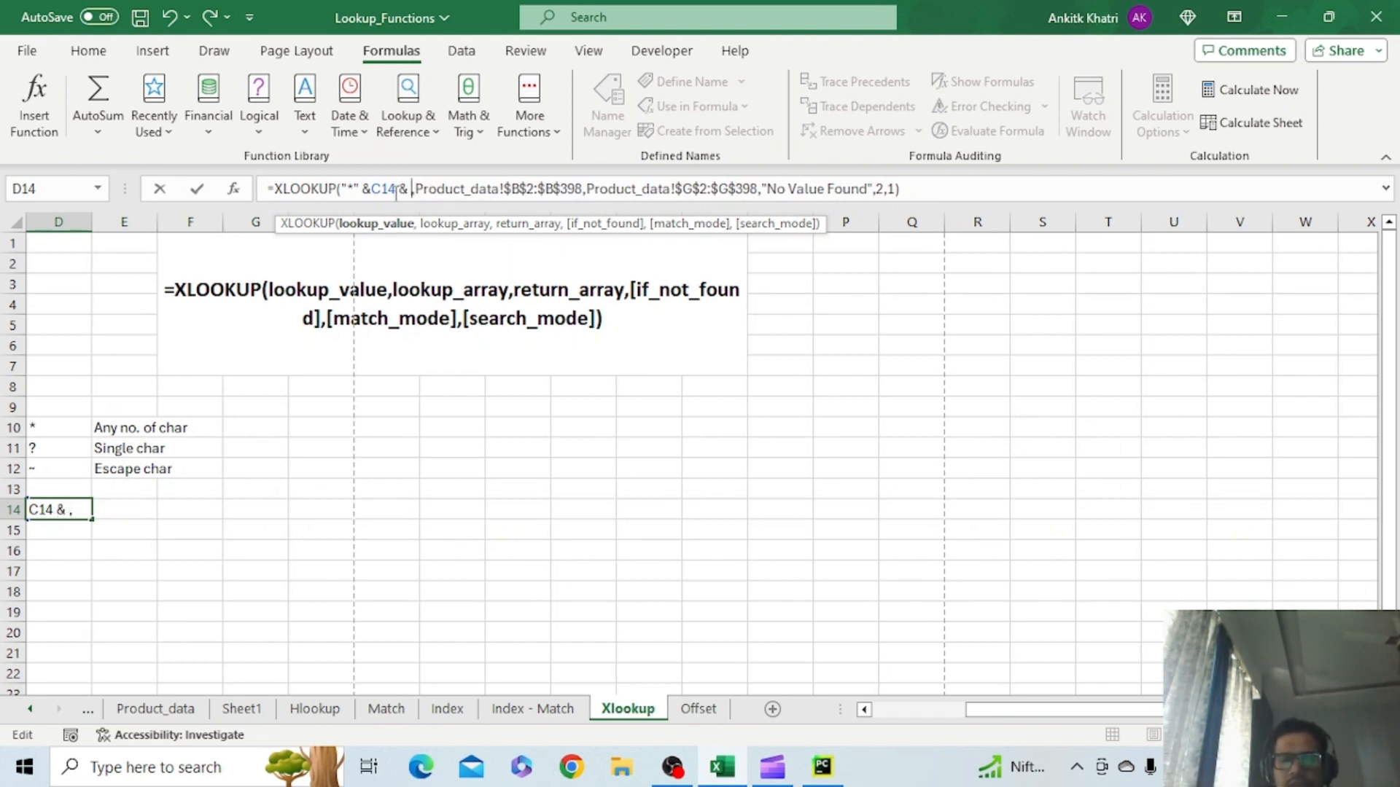
text("*")
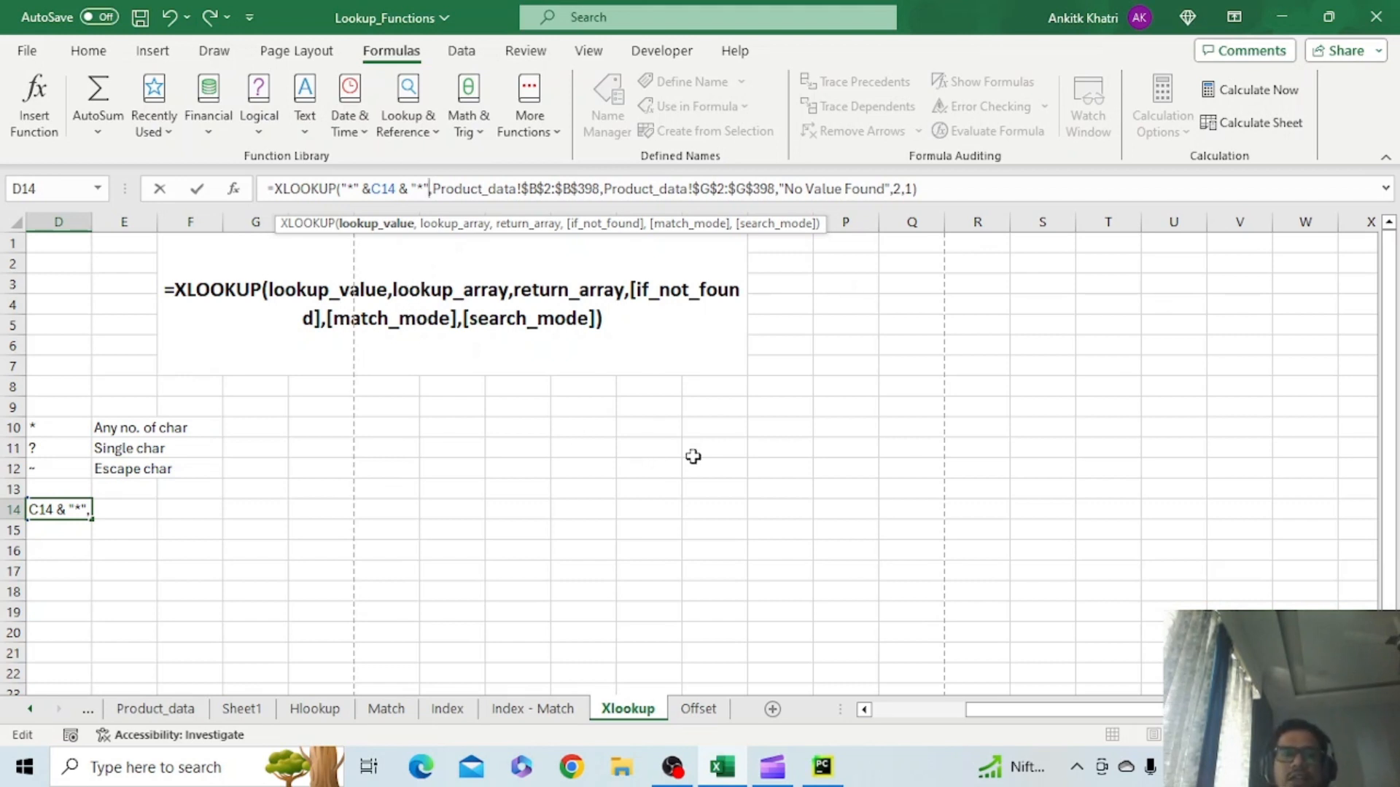
click(952, 713)
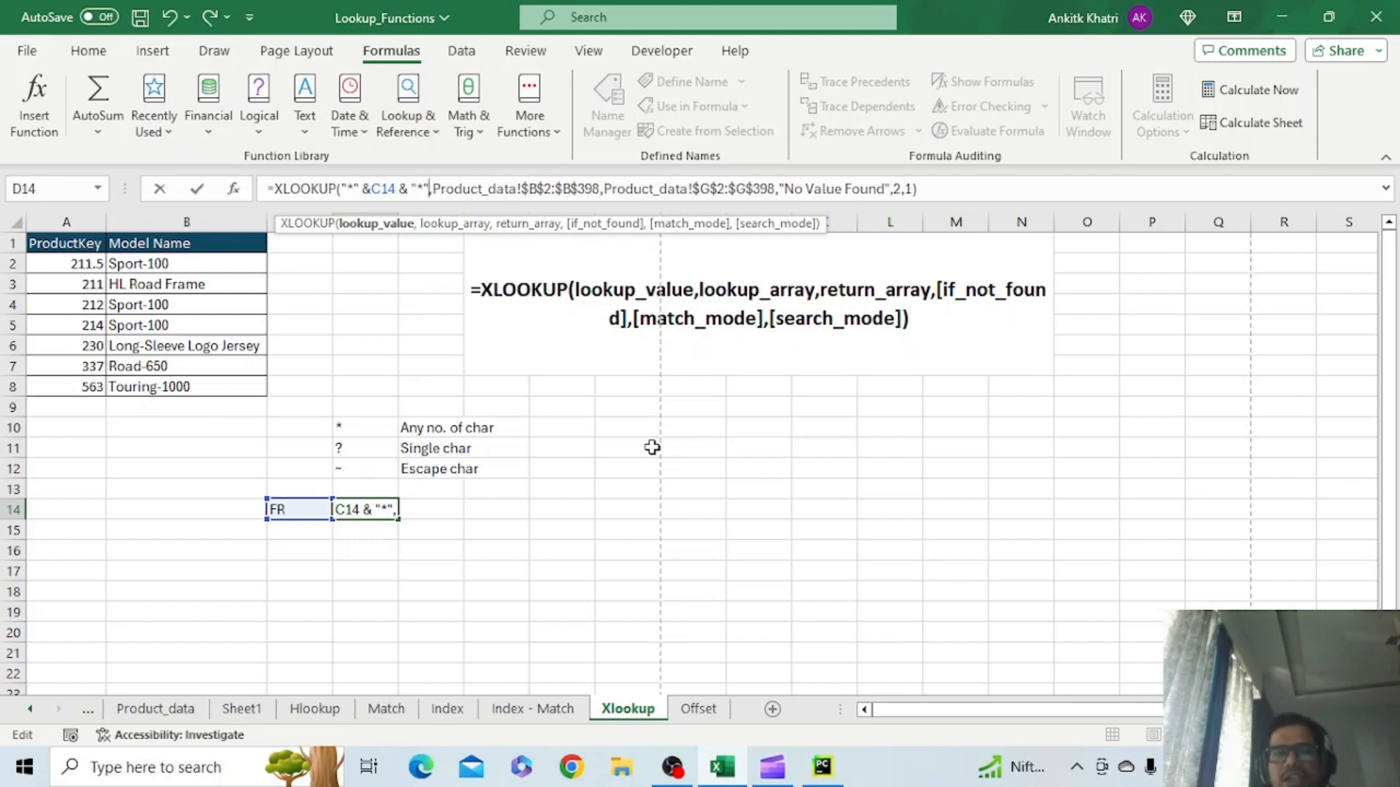
key(Return)
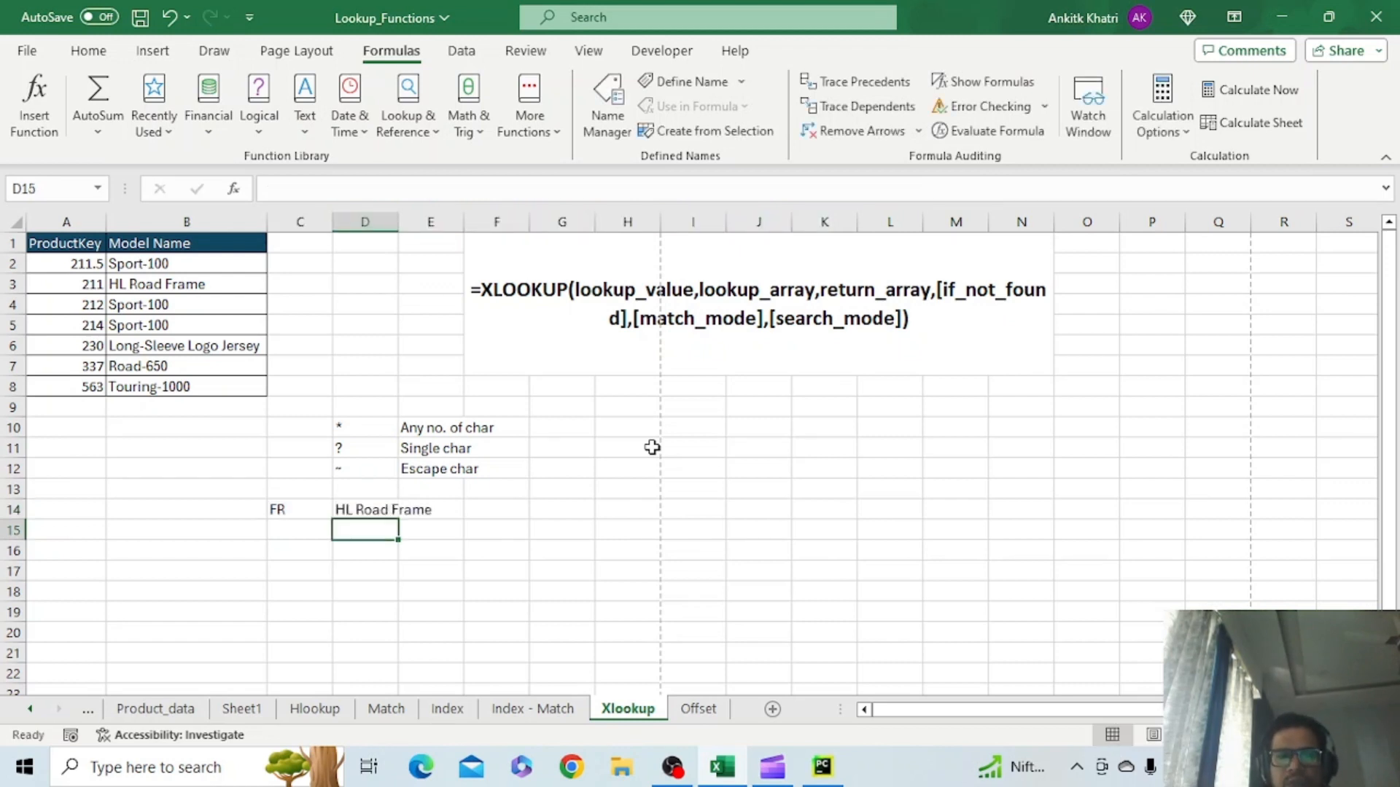
click(287, 507)
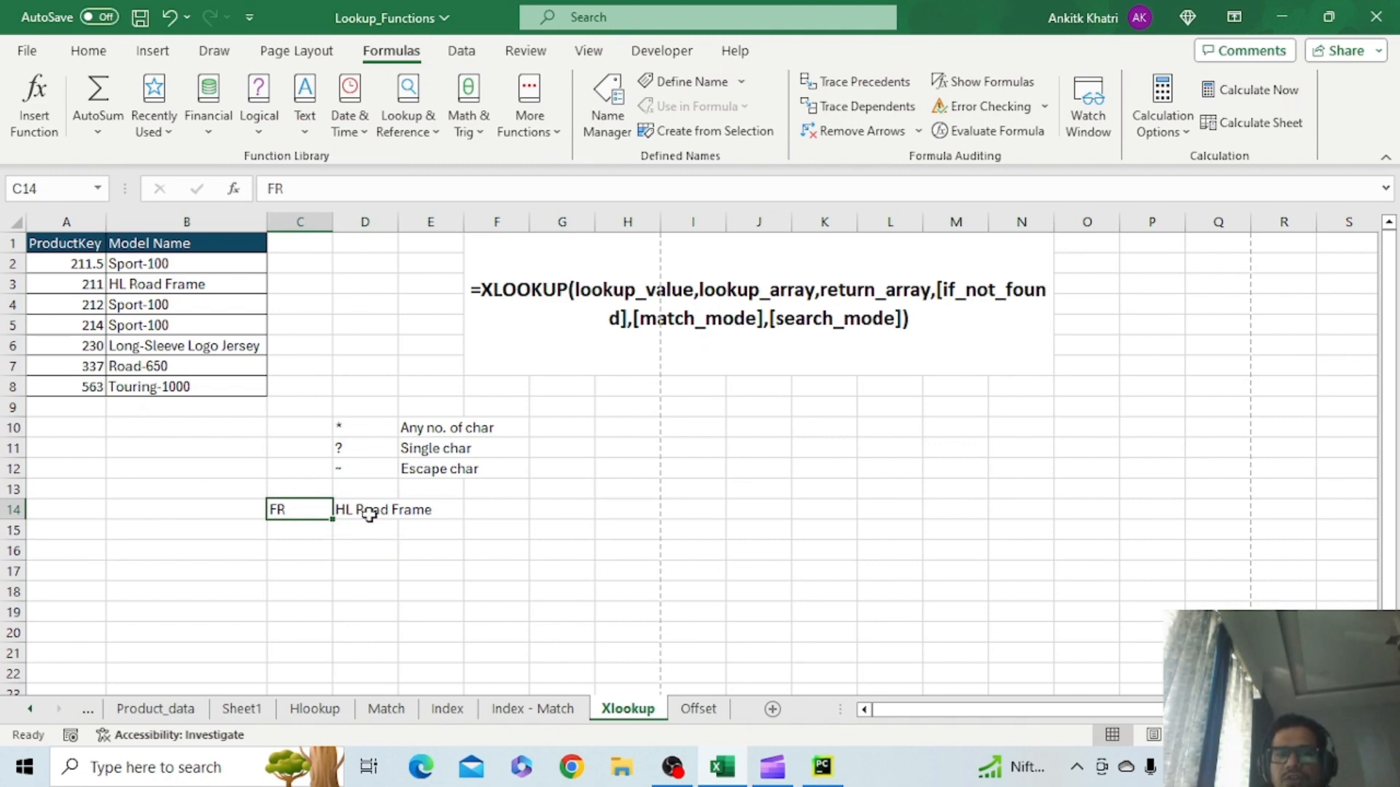
Change the SKU in B2 of the Product_data sheet to HggggFRghjk
click(193, 716)
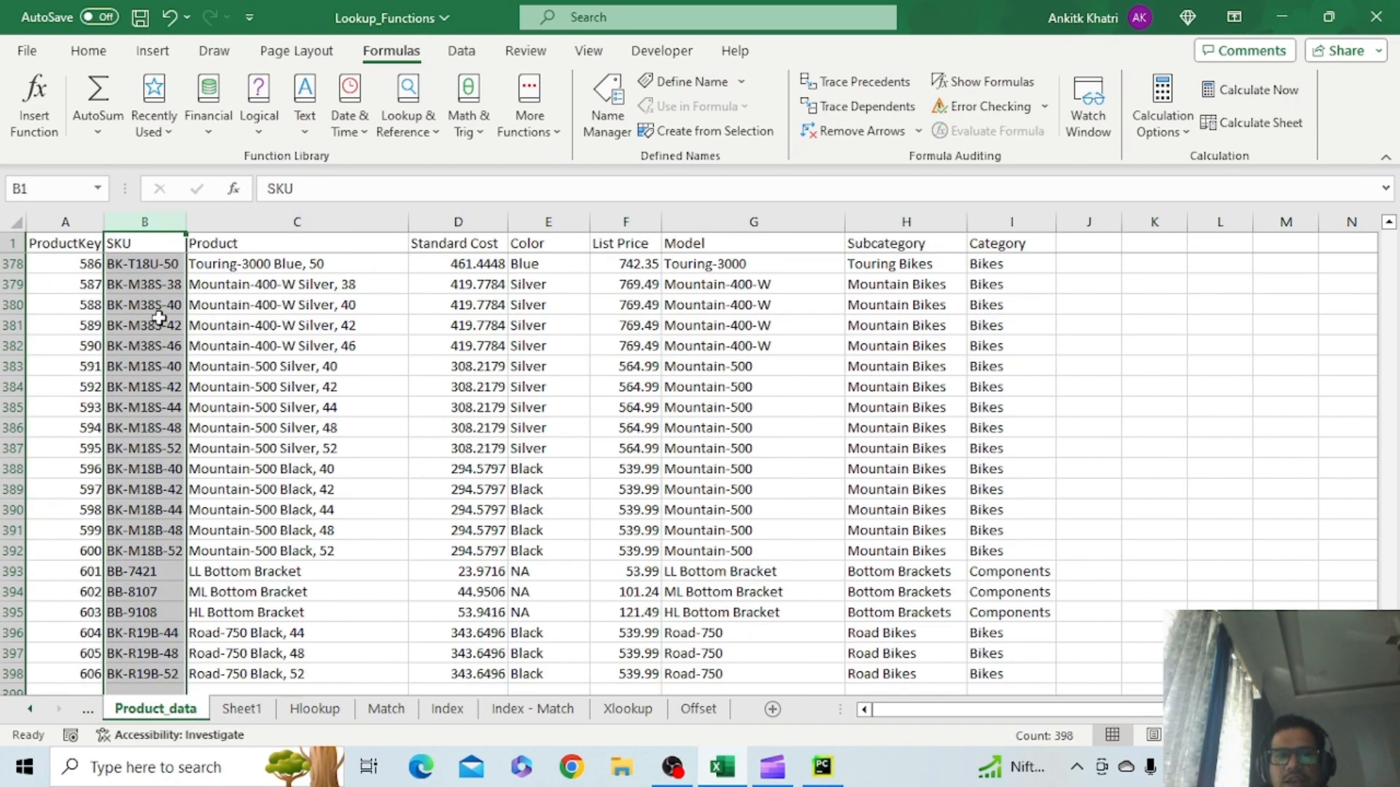
click(304, 347)
key(ctrl+Home)
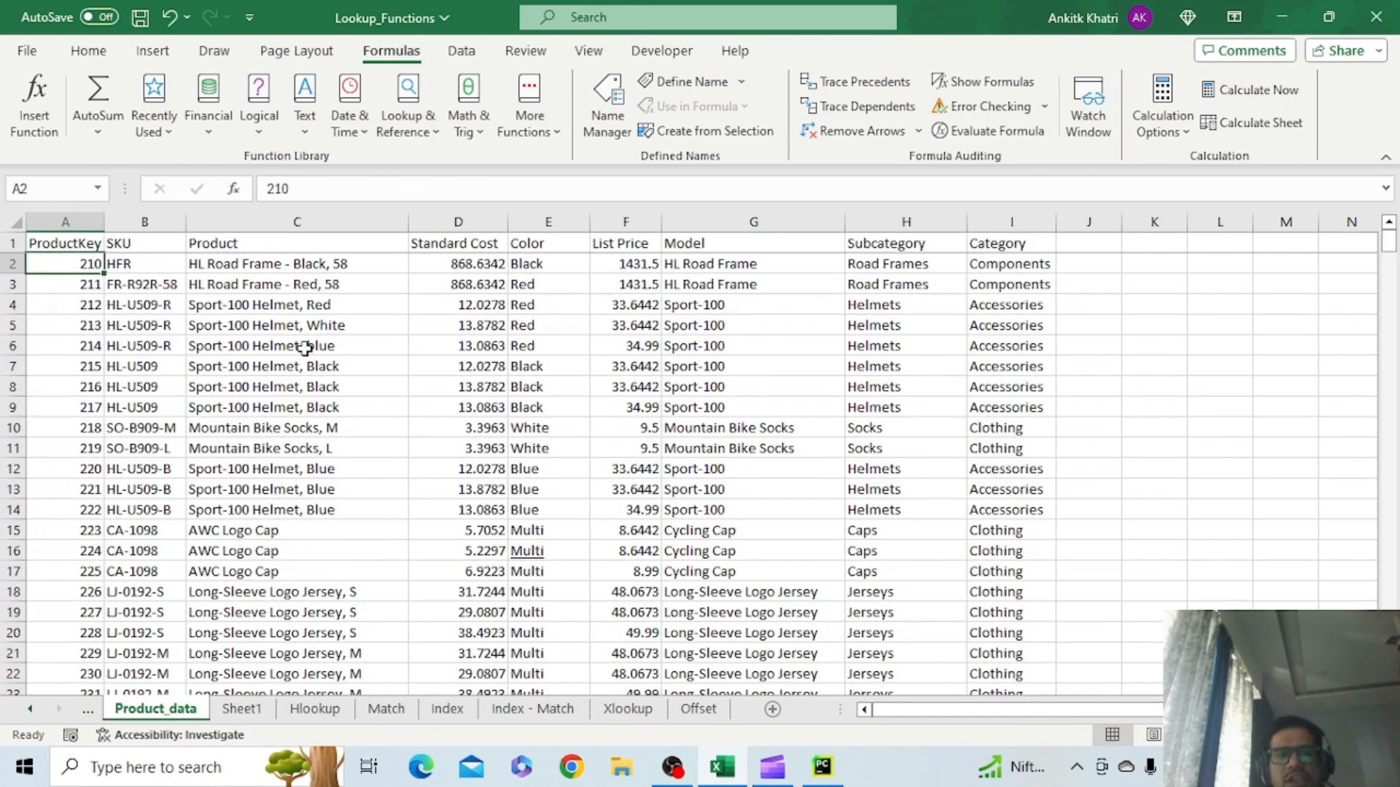
click(158, 261)
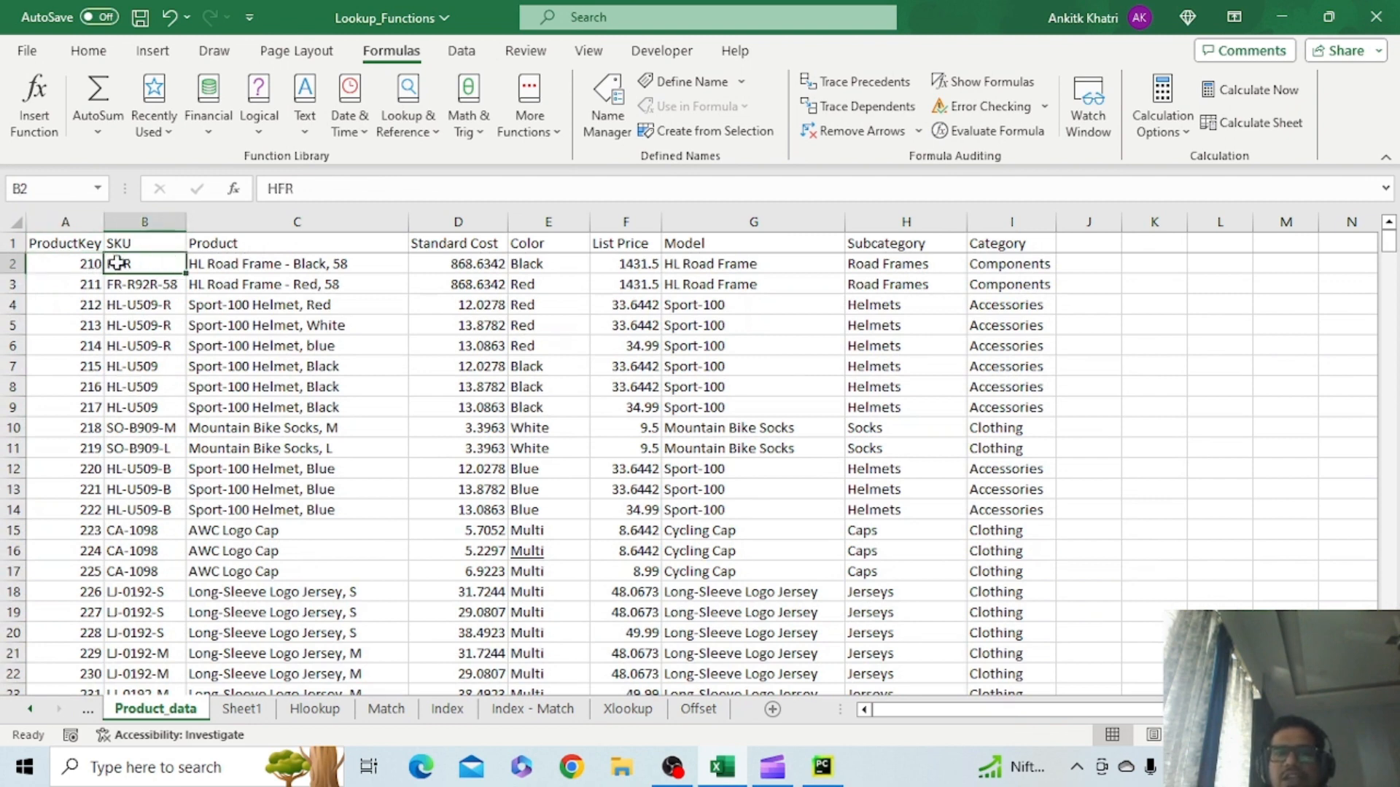
click(278, 188)
text(gggFR)
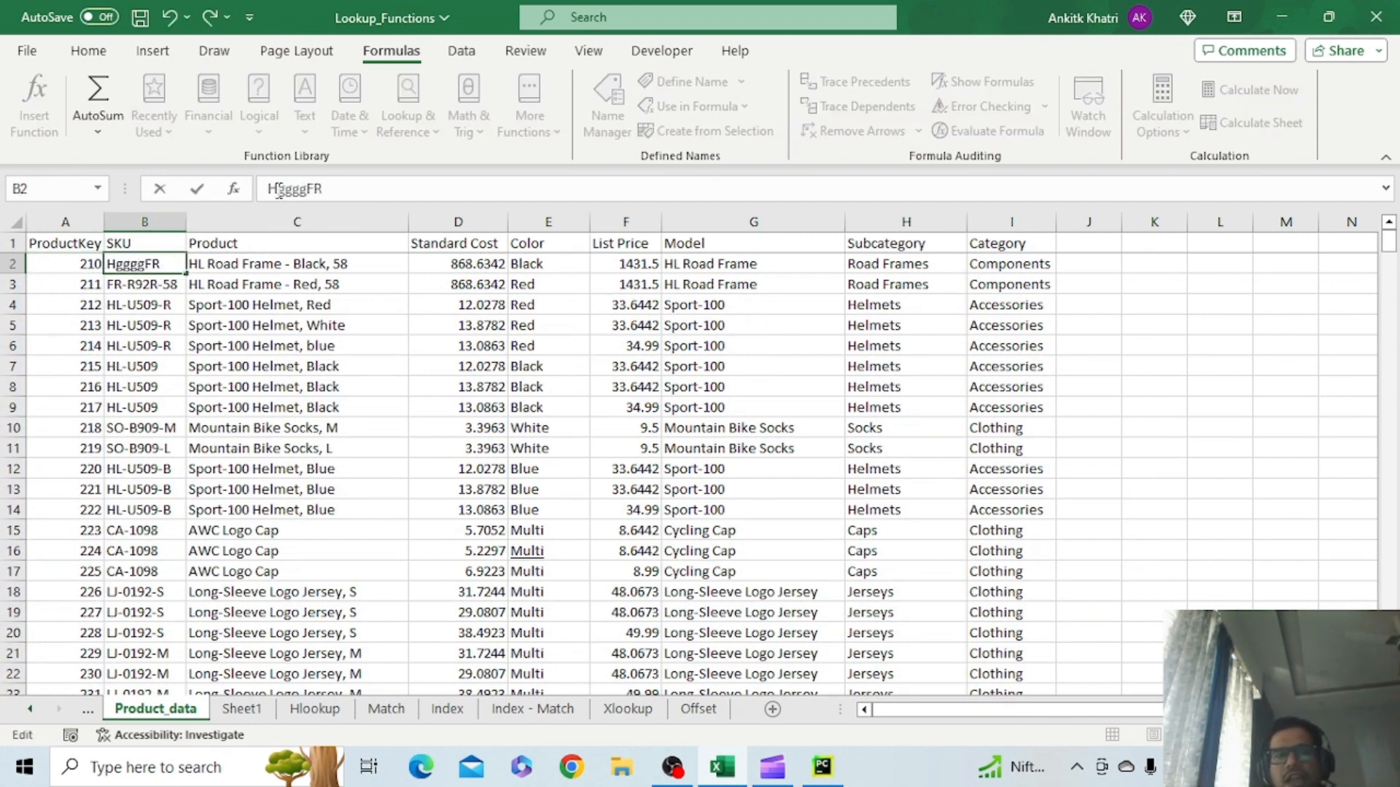
text(ghjk)
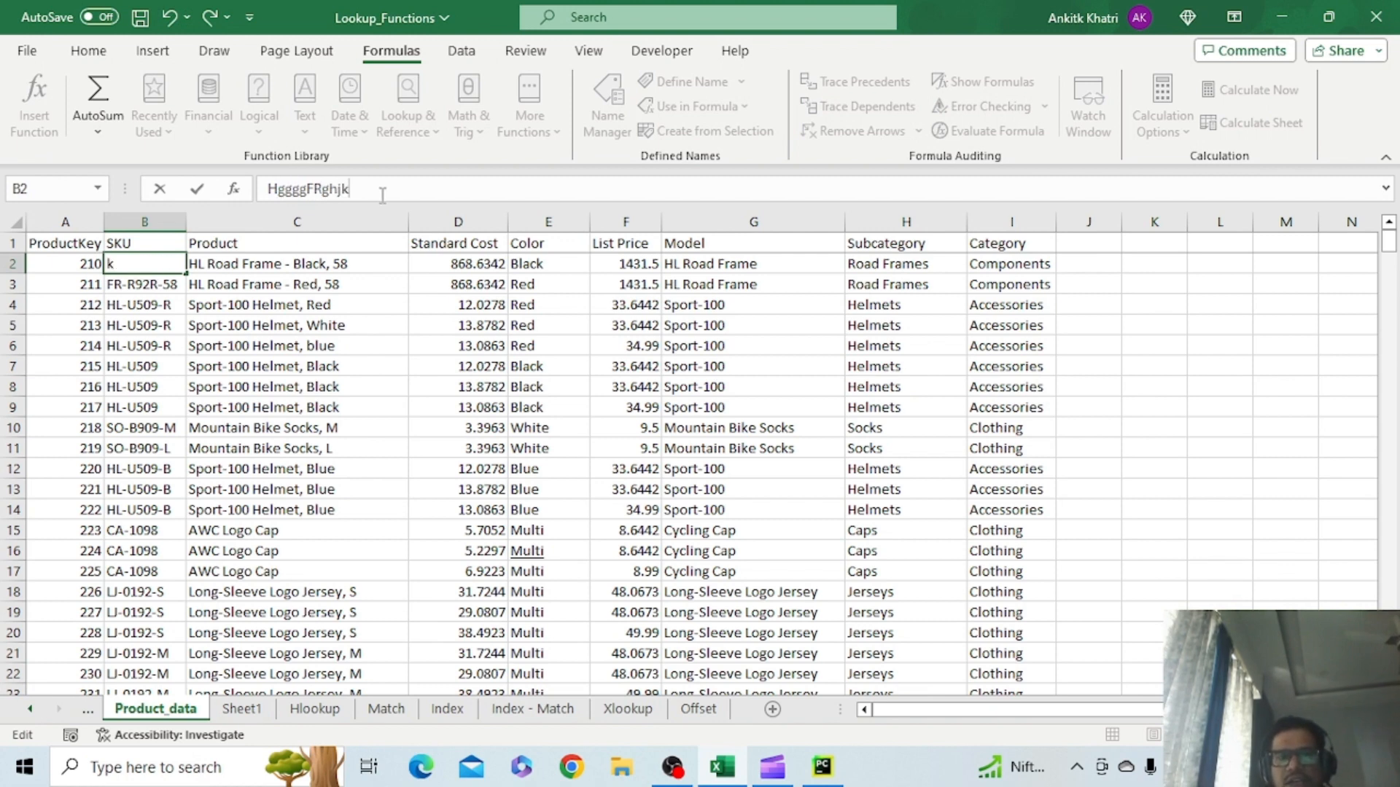
key(Return)
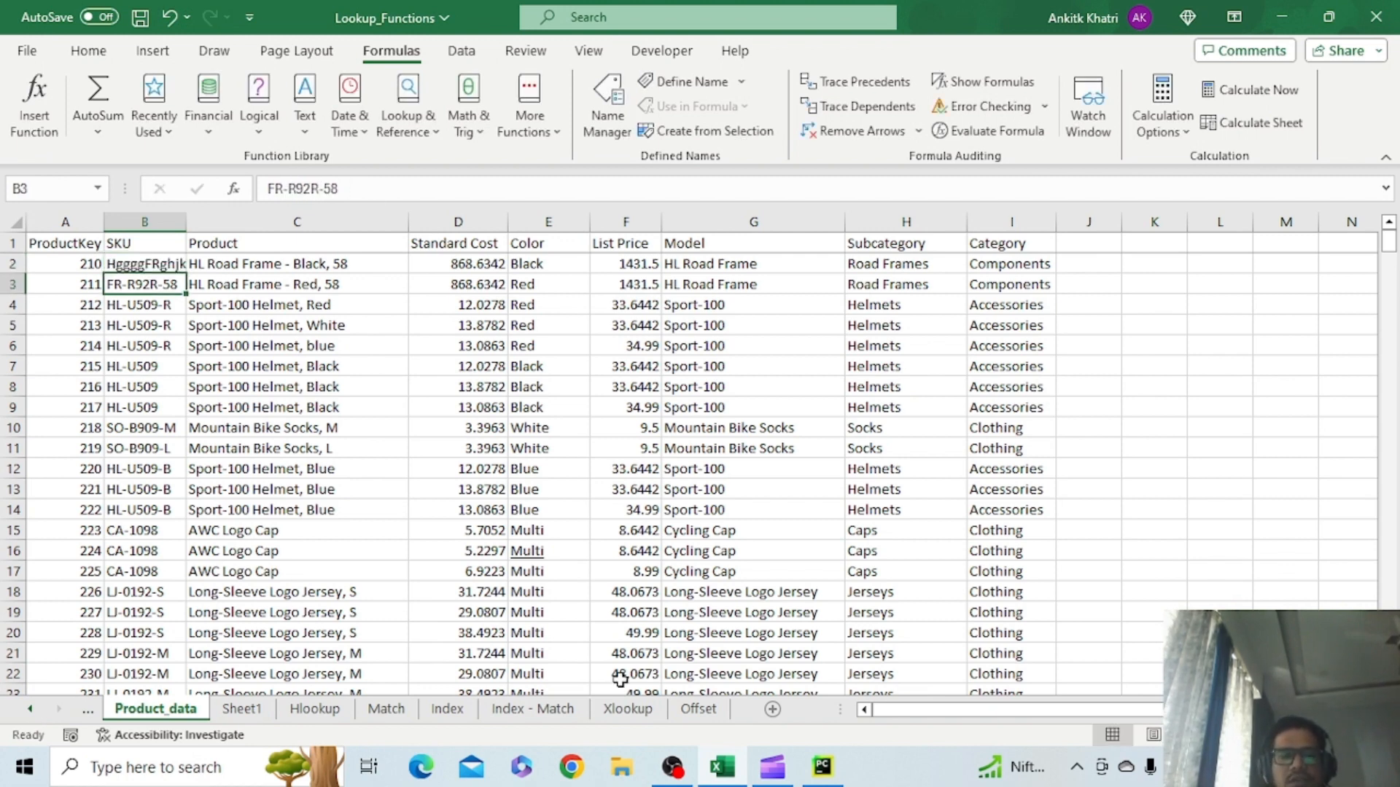
Remove the "*" & prefix from the lookup value in D14's XLOOKUP formula on the Xlookup sheet and compare its result with C14
click(628, 709)
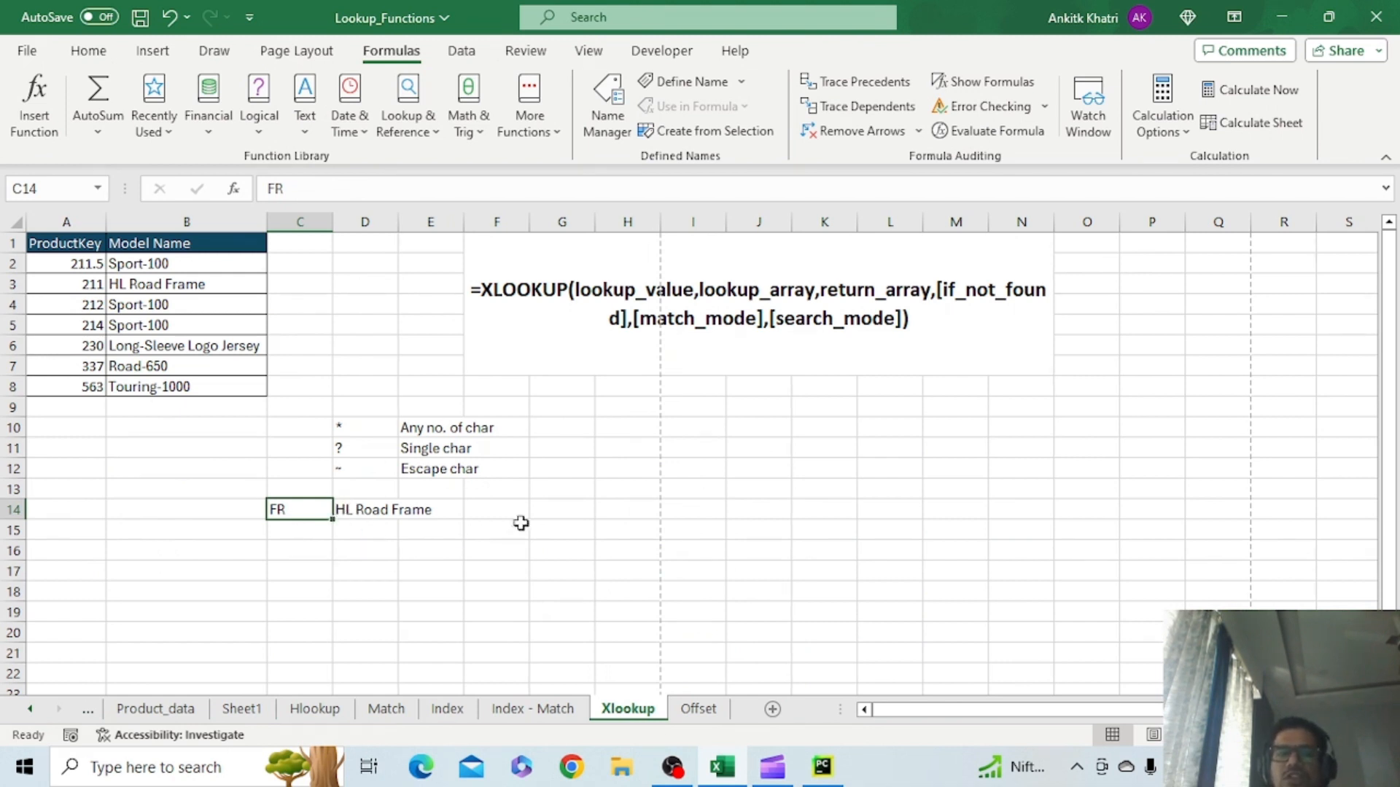
click(365, 511)
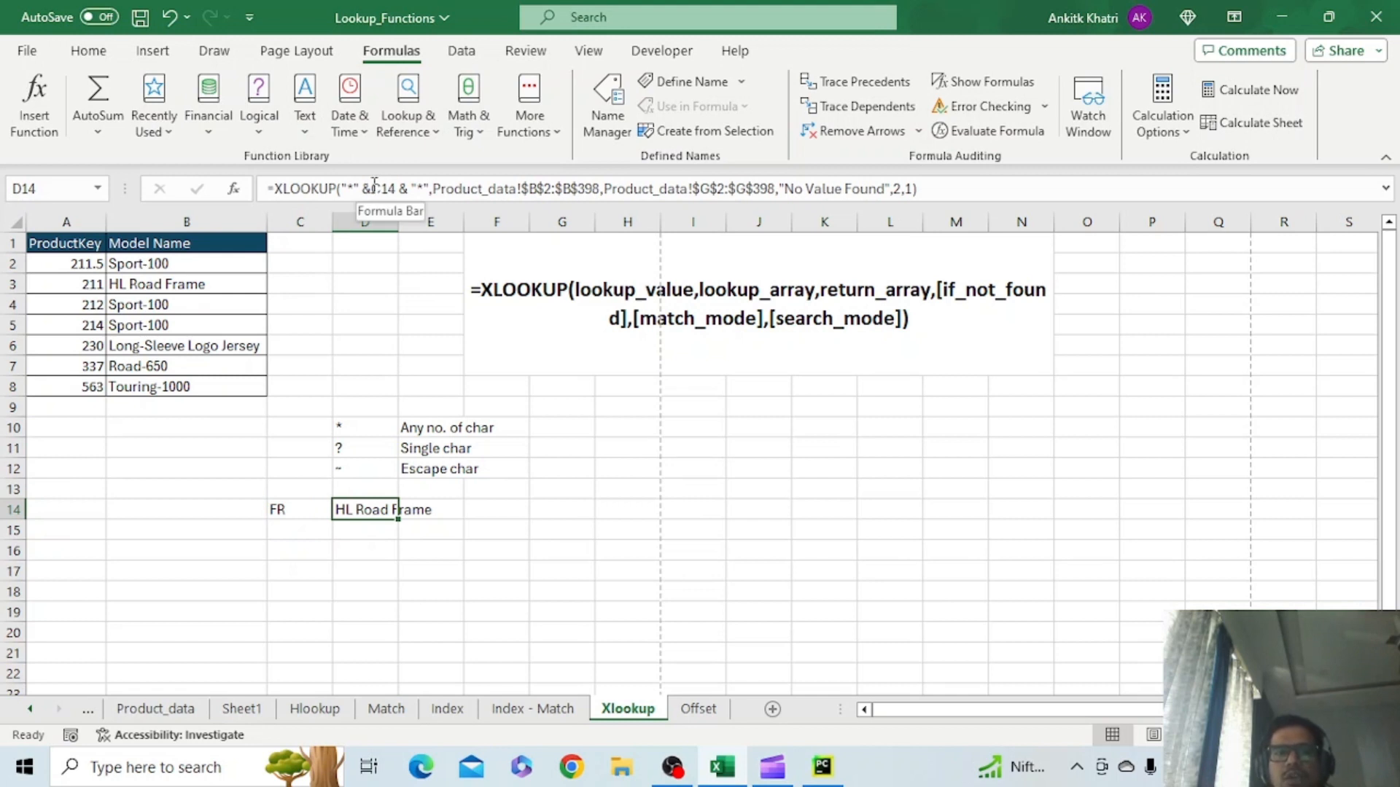
drag(374, 183, 342, 186)
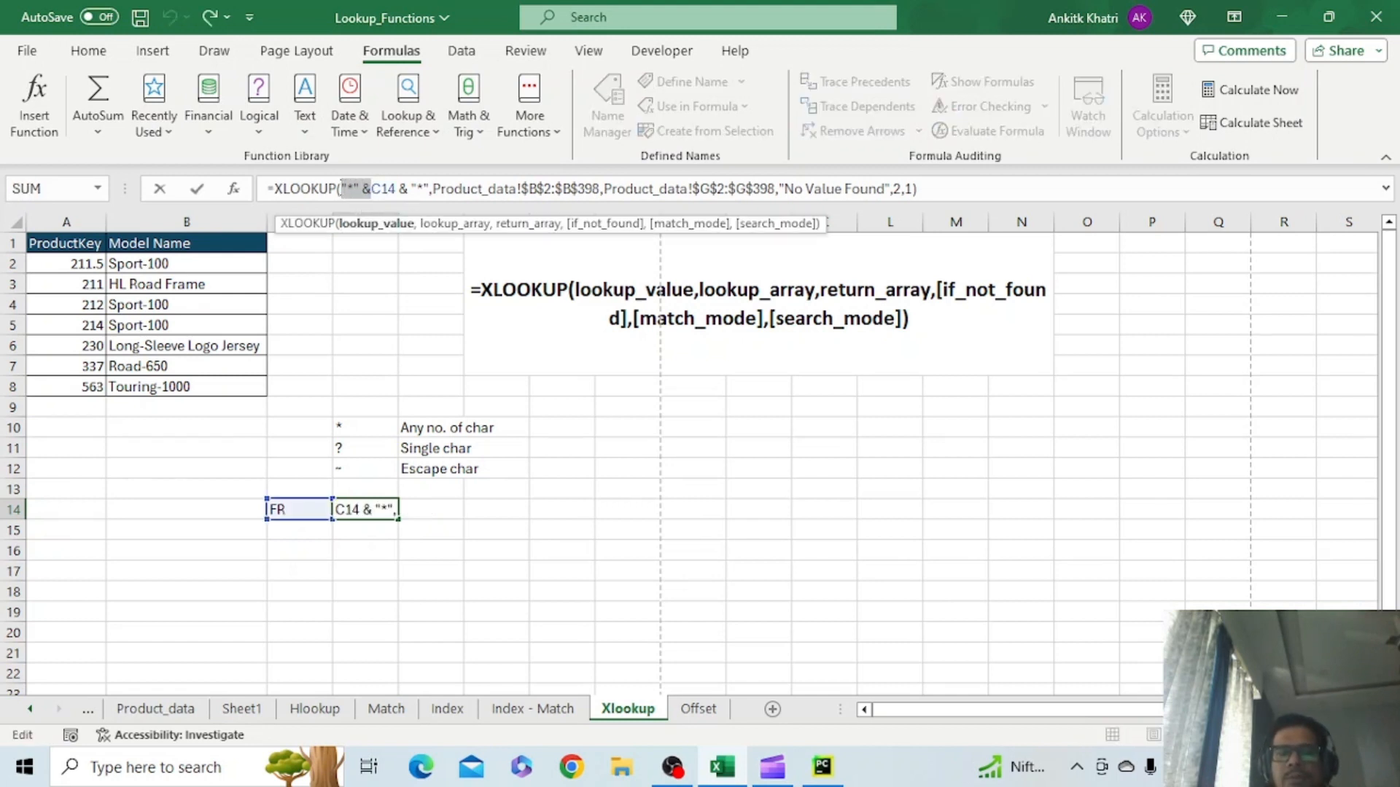
key(BackSpace)
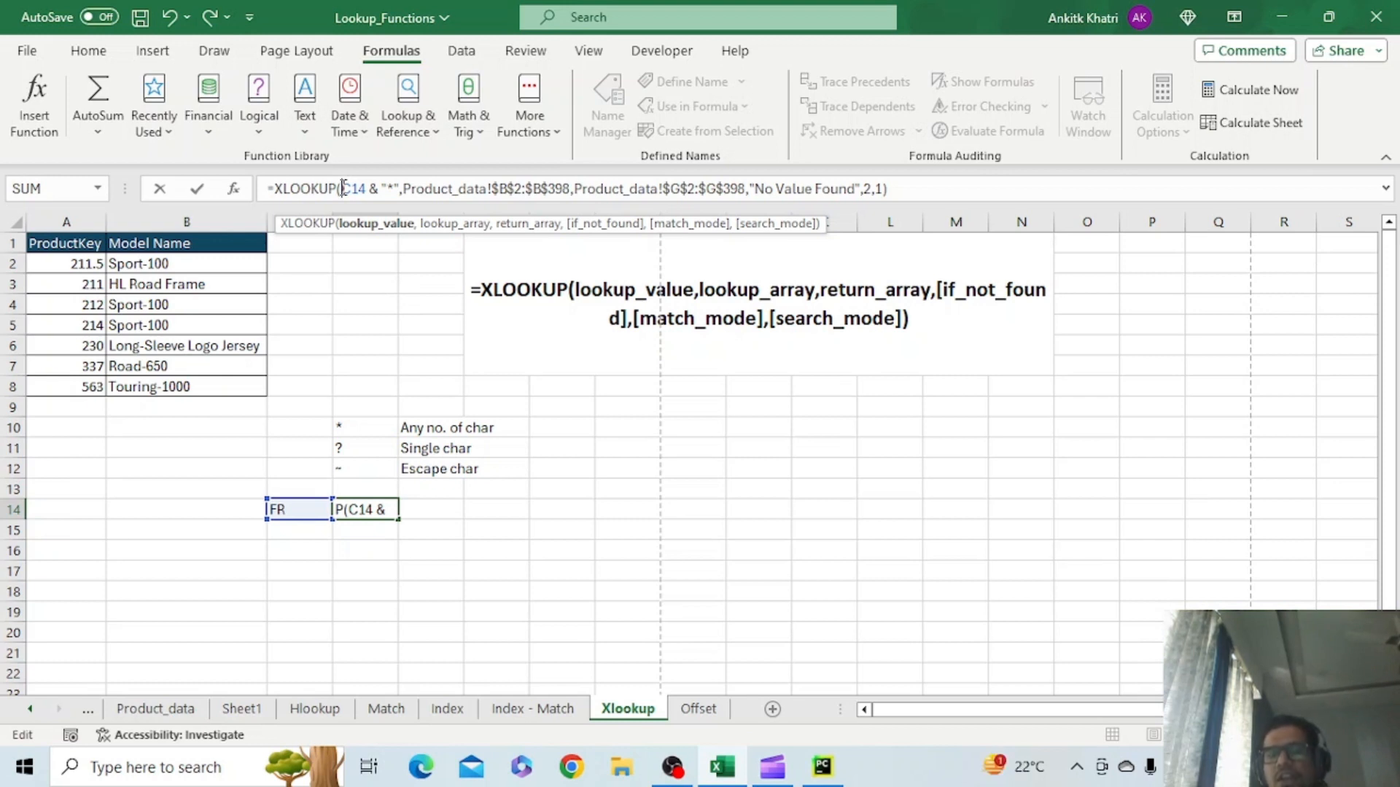
key(Return)
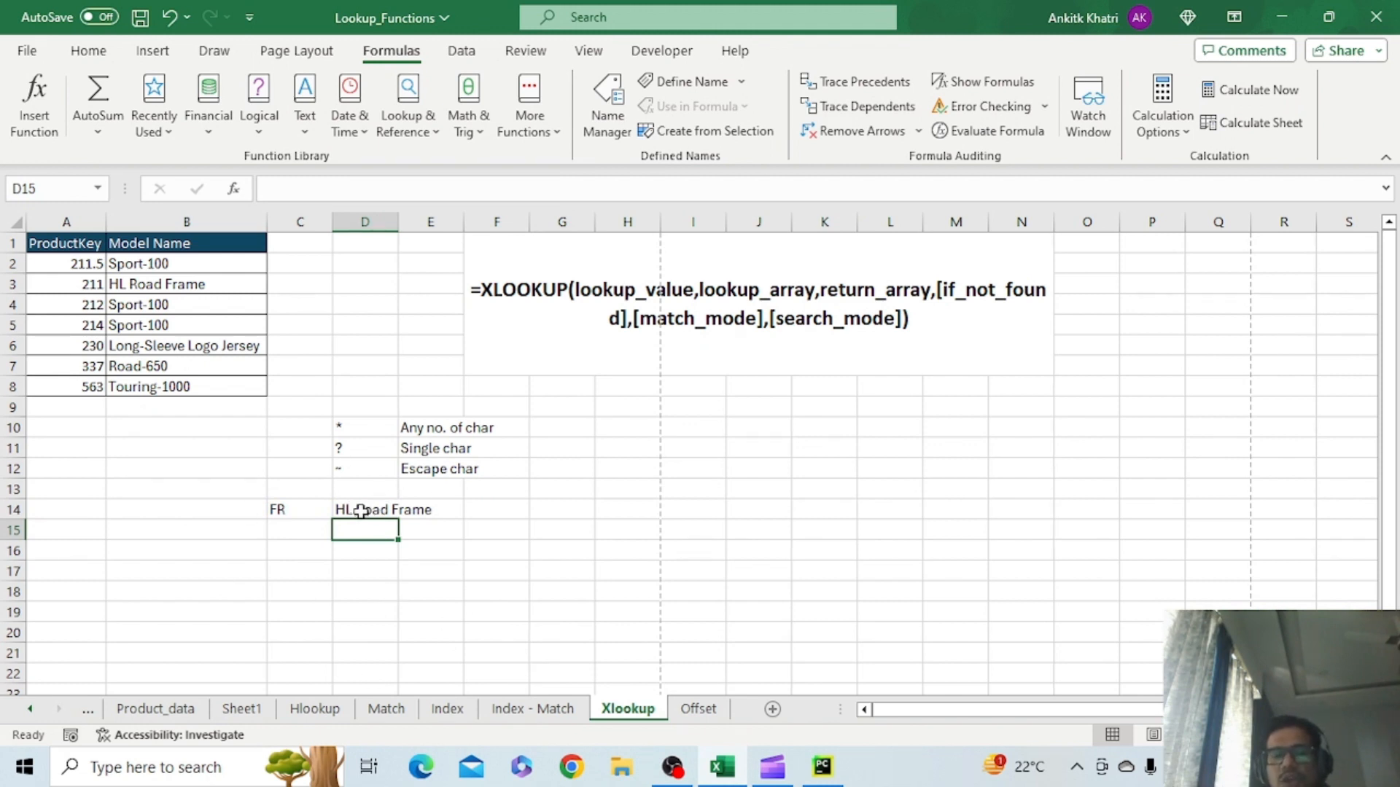
click(361, 511)
click(309, 509)
click(341, 508)
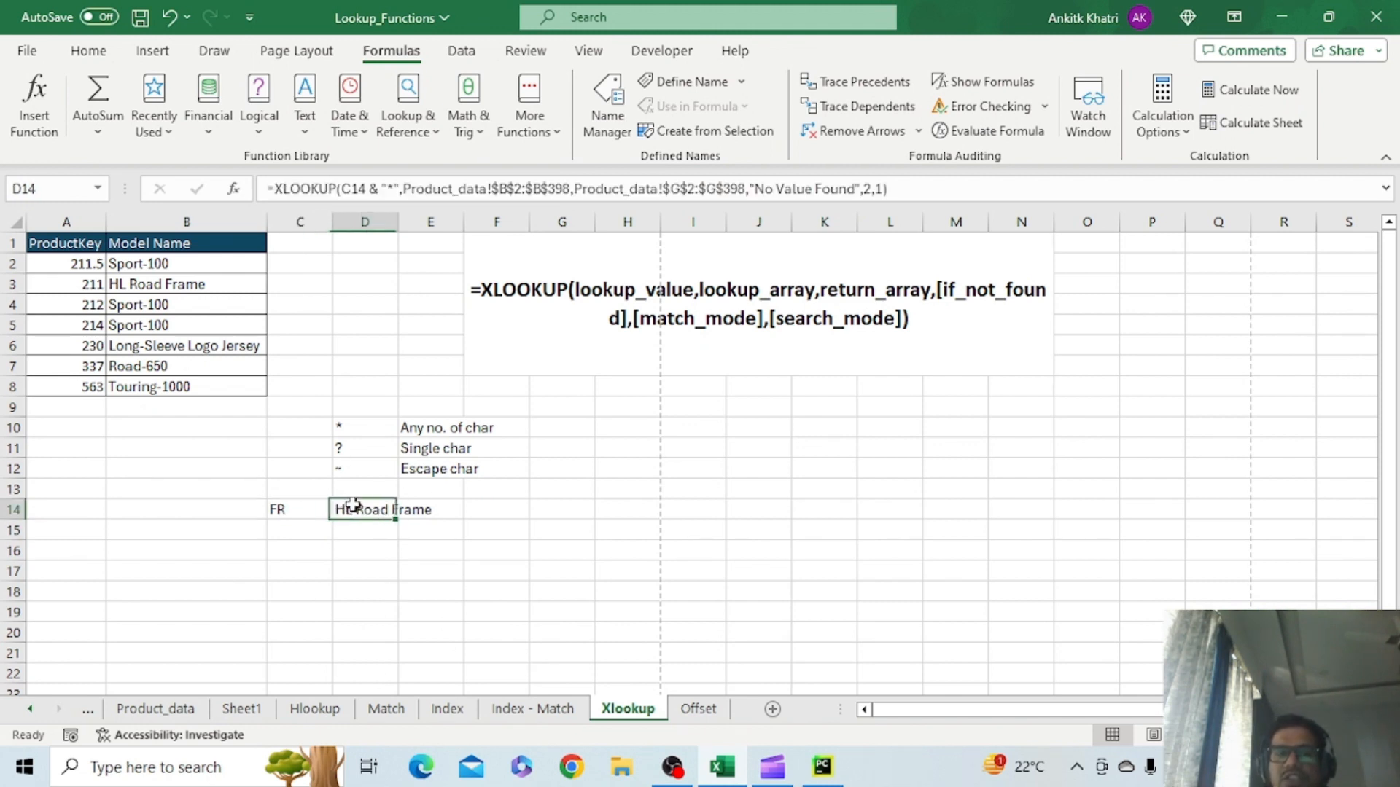
double_click(353, 506)
key(Return)
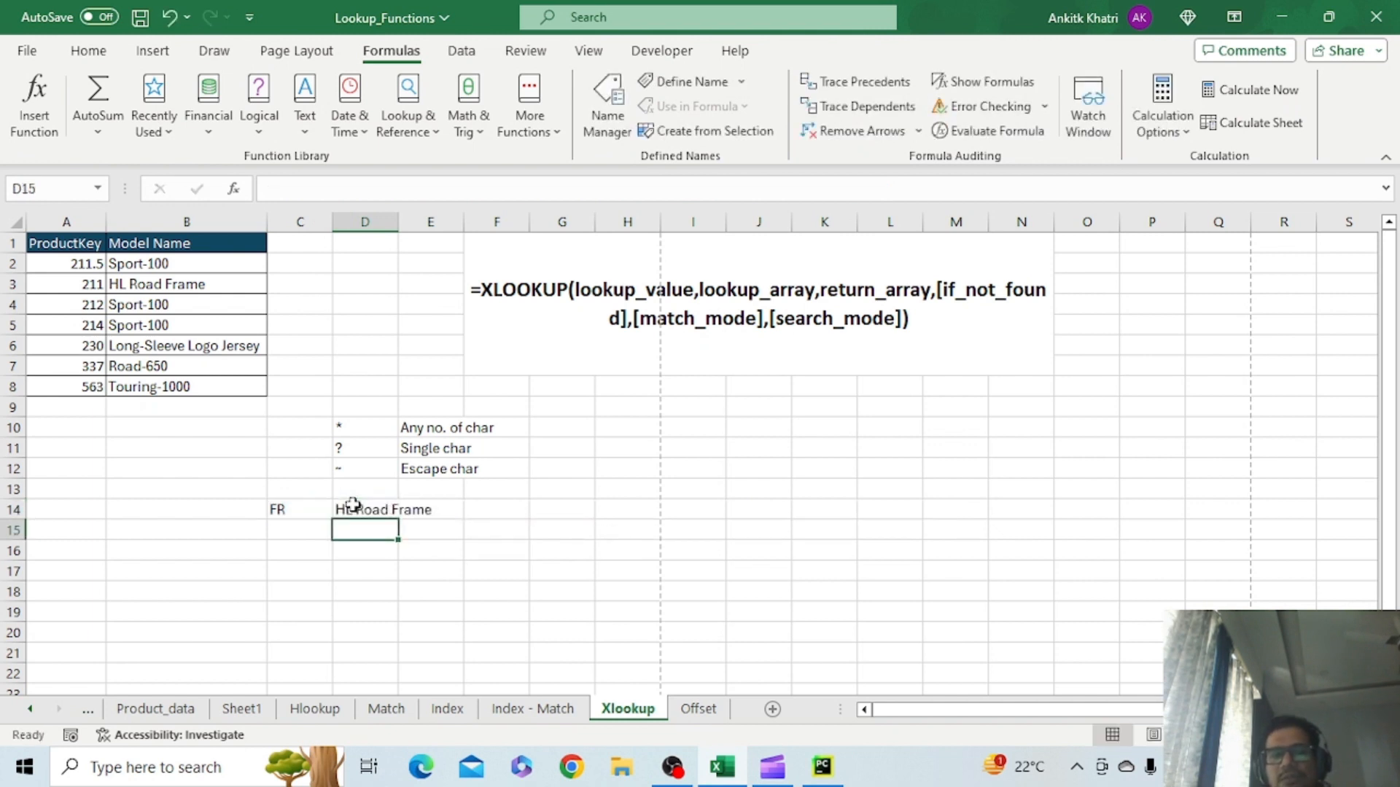
click(296, 510)
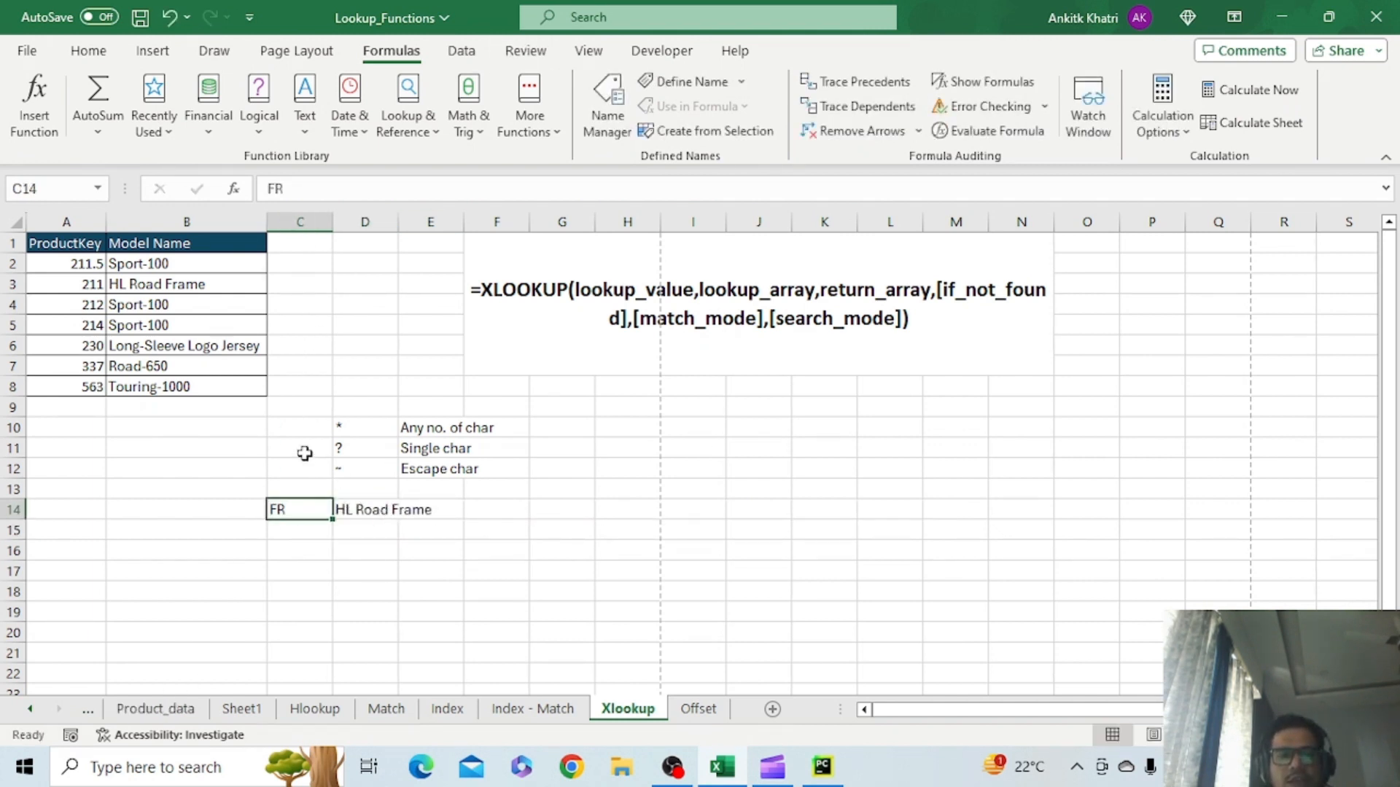
Change the Model in G3 of Product_data to HL Road Frame L1 and check the D14 result on the Xlookup sheet
click(155, 709)
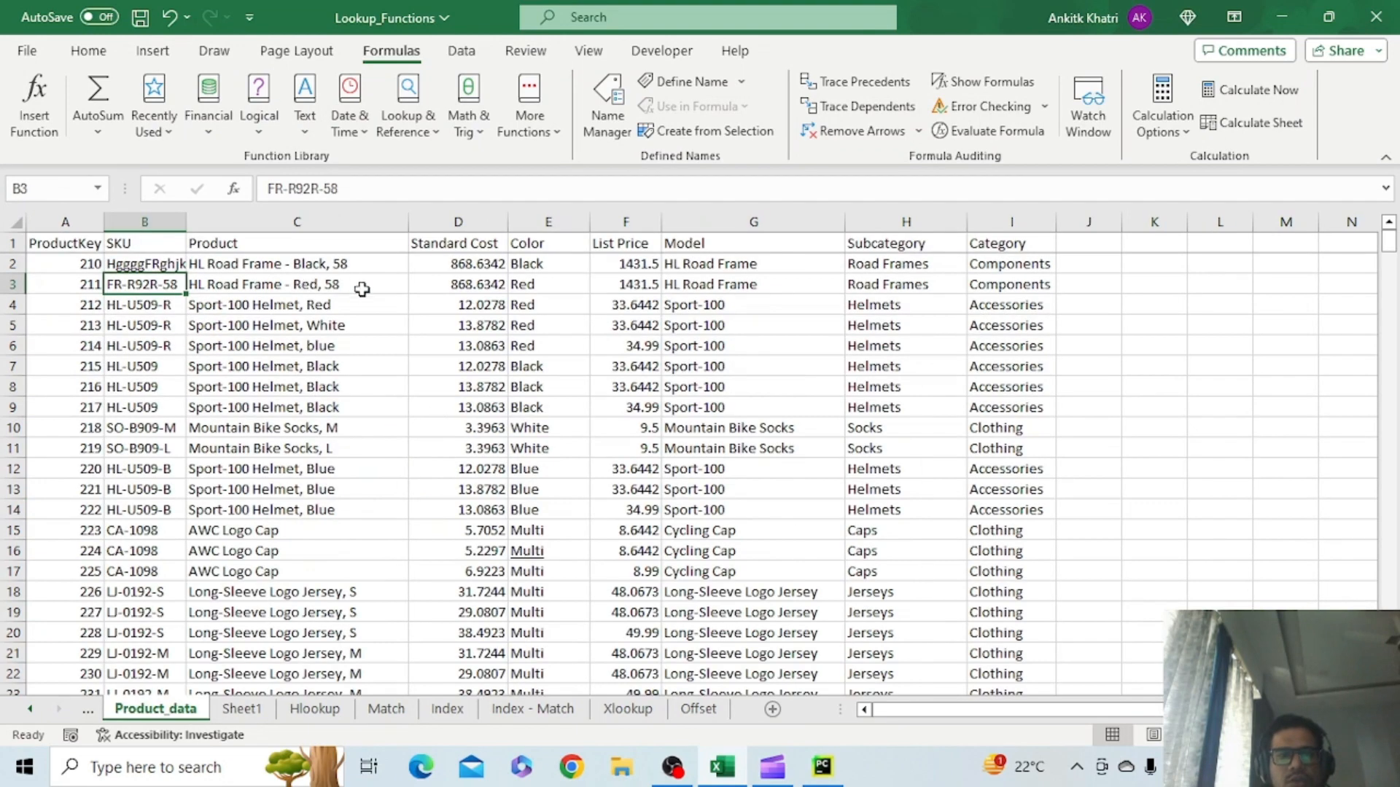
double_click(786, 285)
text(L)
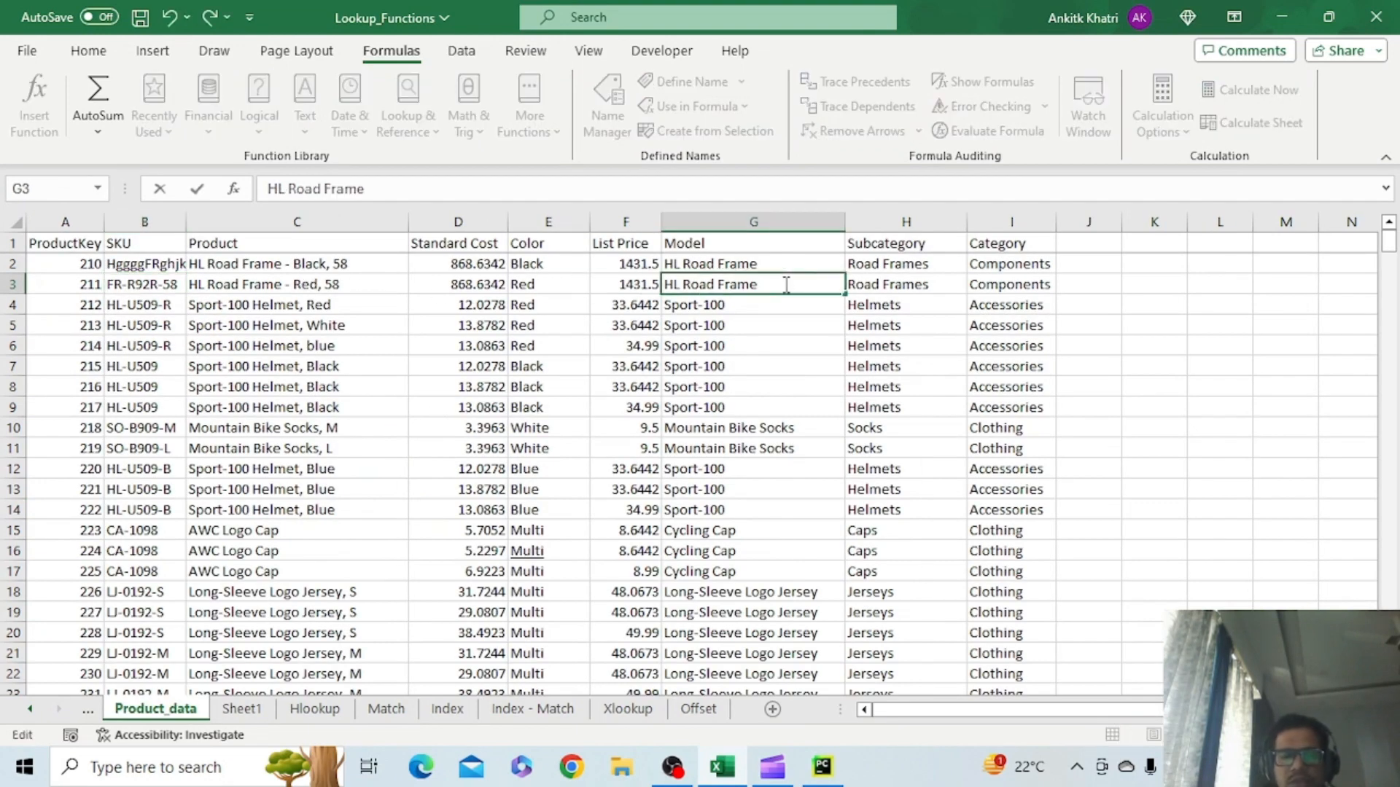
text(1)
key(Return)
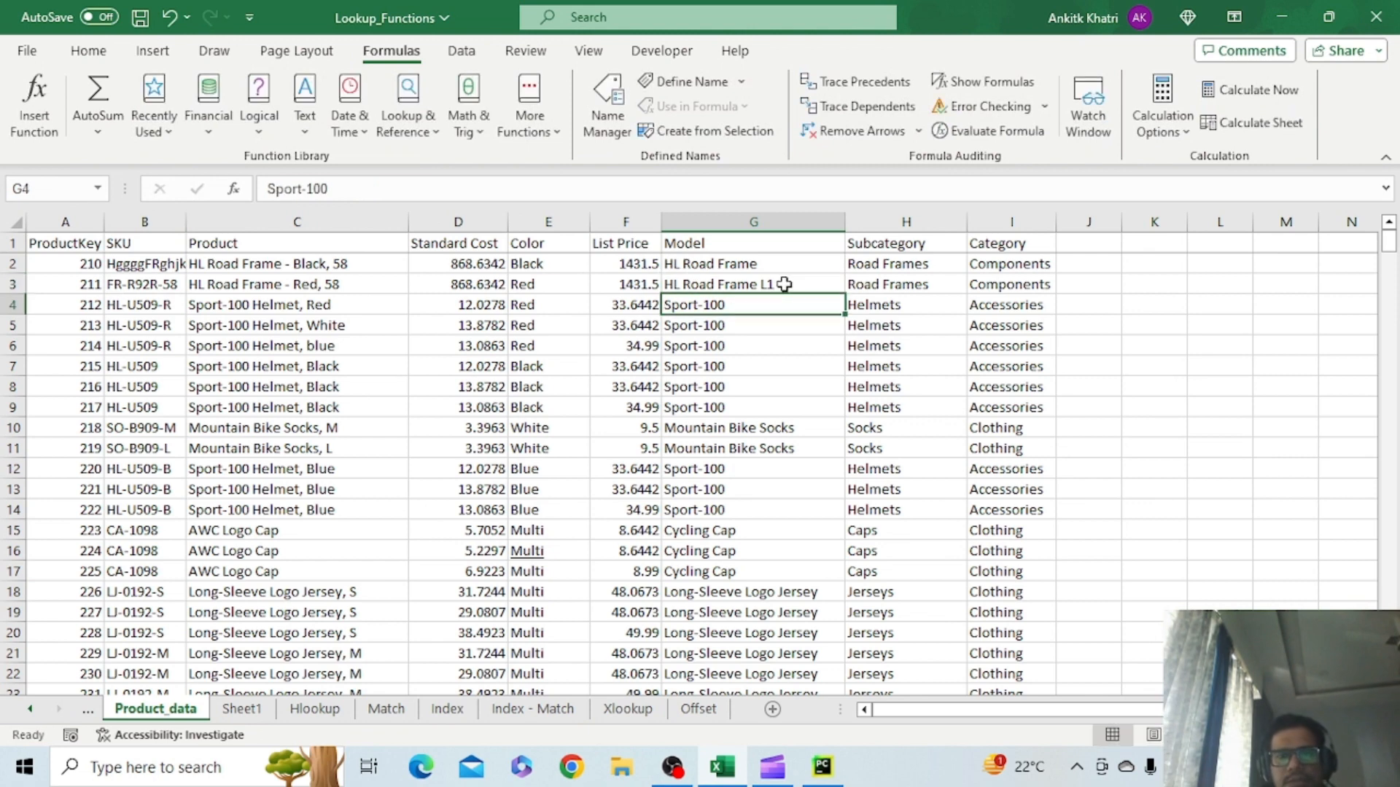
click(625, 709)
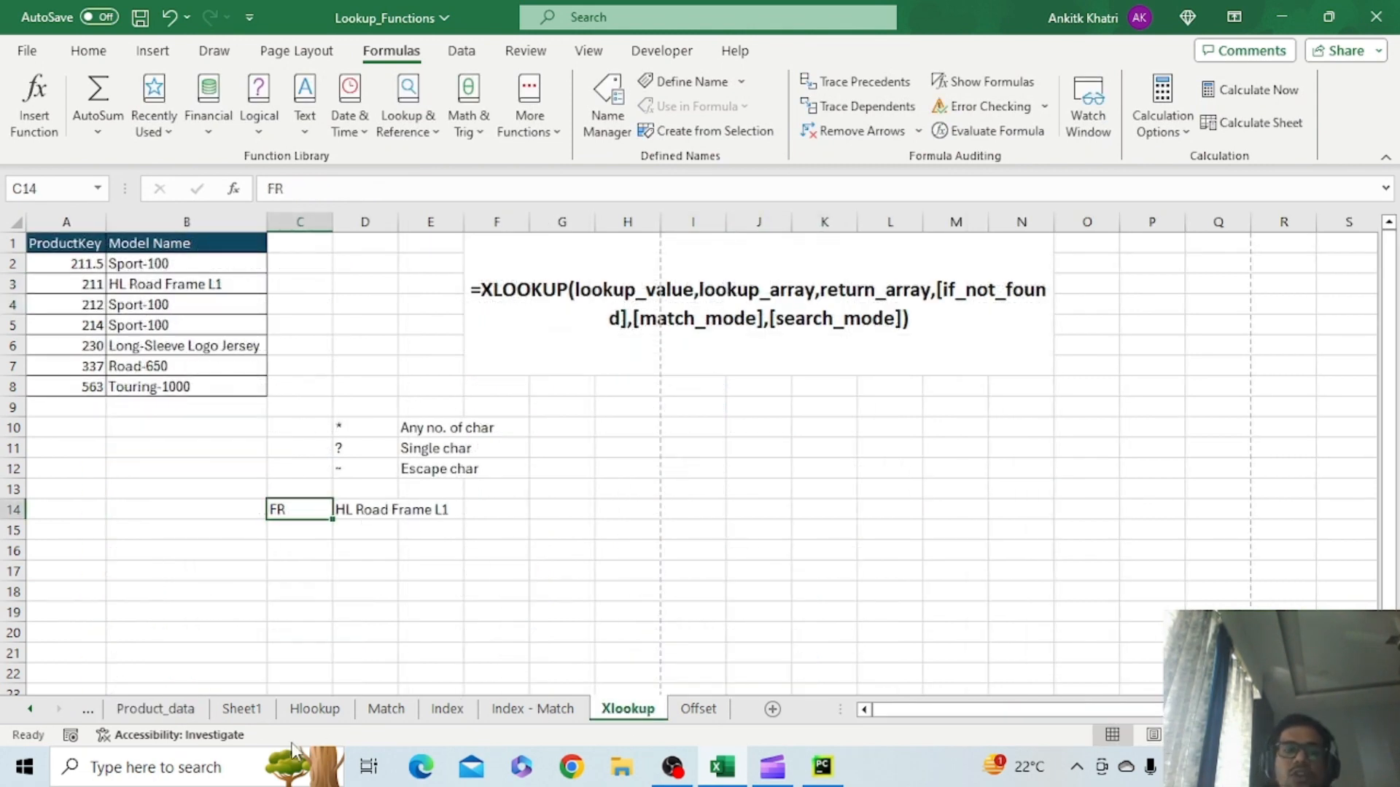
Examine the SKU in B2 of the Product_data sheet against the trailing-wildcard lookup
click(143, 711)
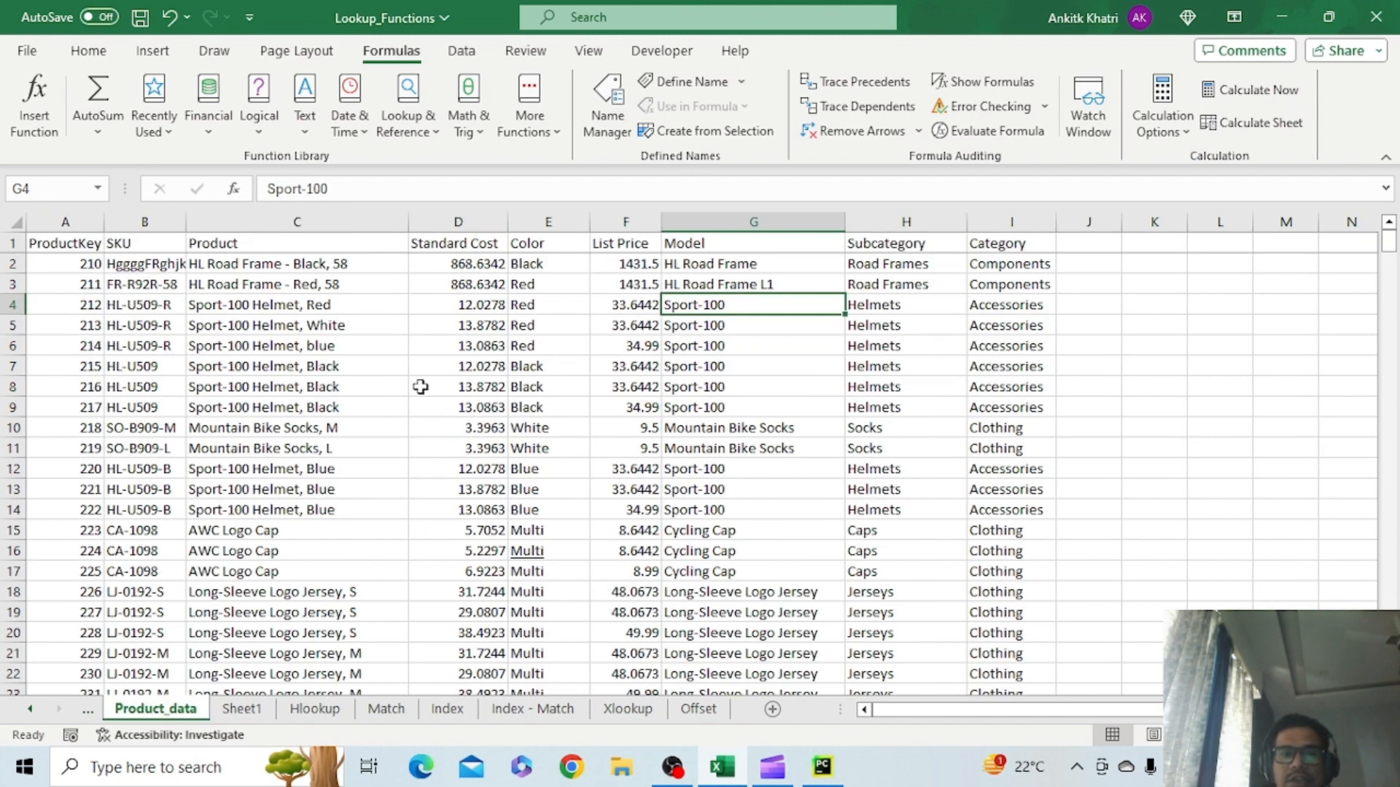
click(151, 248)
click(143, 263)
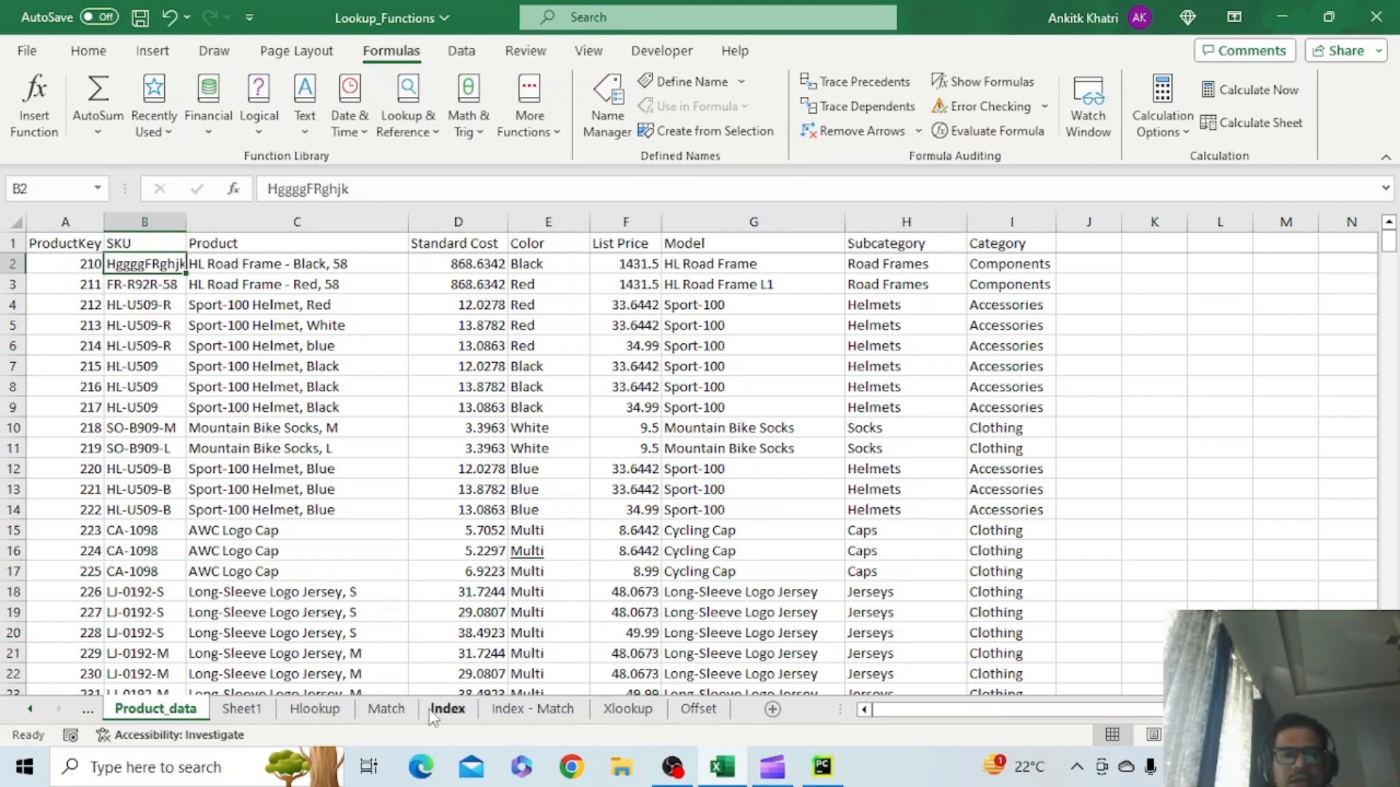
Remove the & "*" suffix from the lookup value C14 in D14's XLOOKUP formula on the Xlookup sheet
click(627, 708)
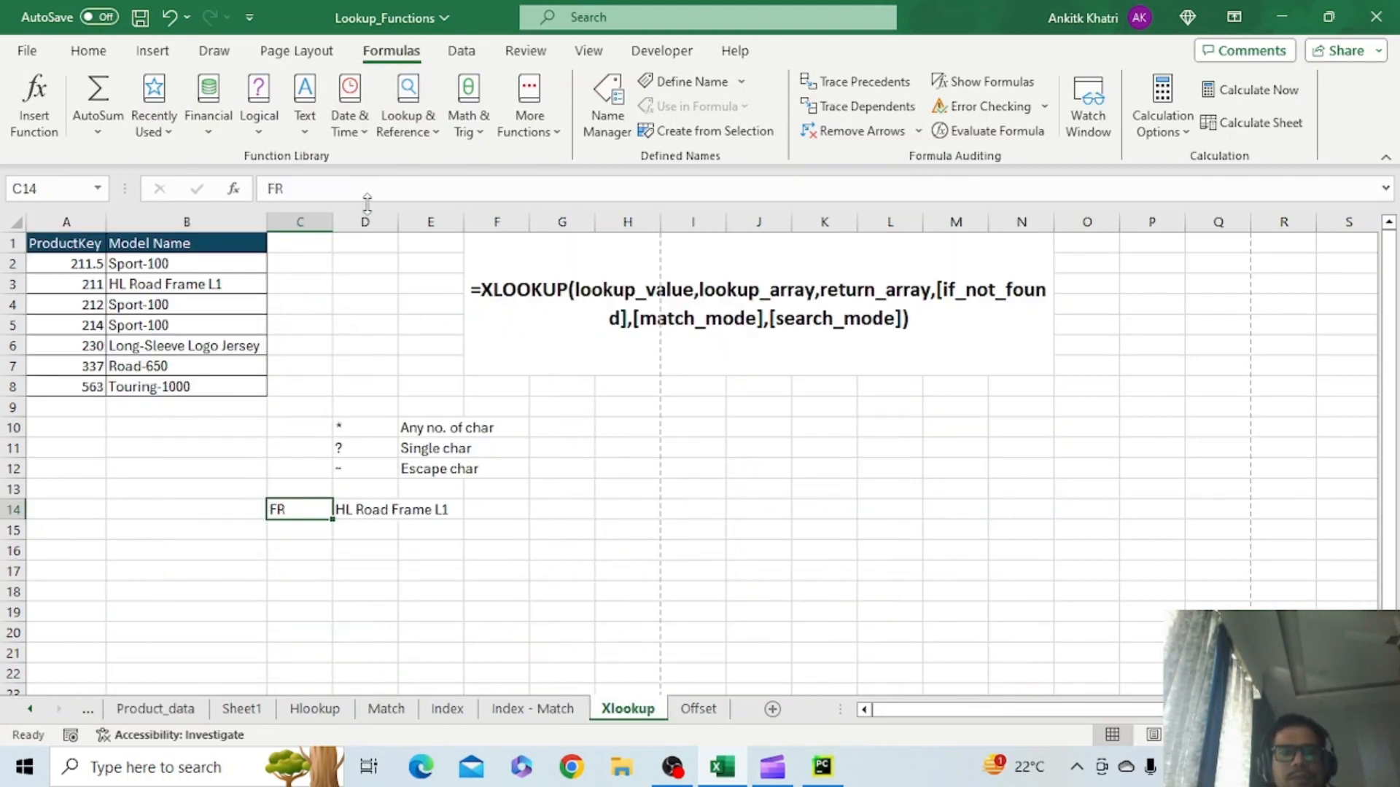
double_click(391, 506)
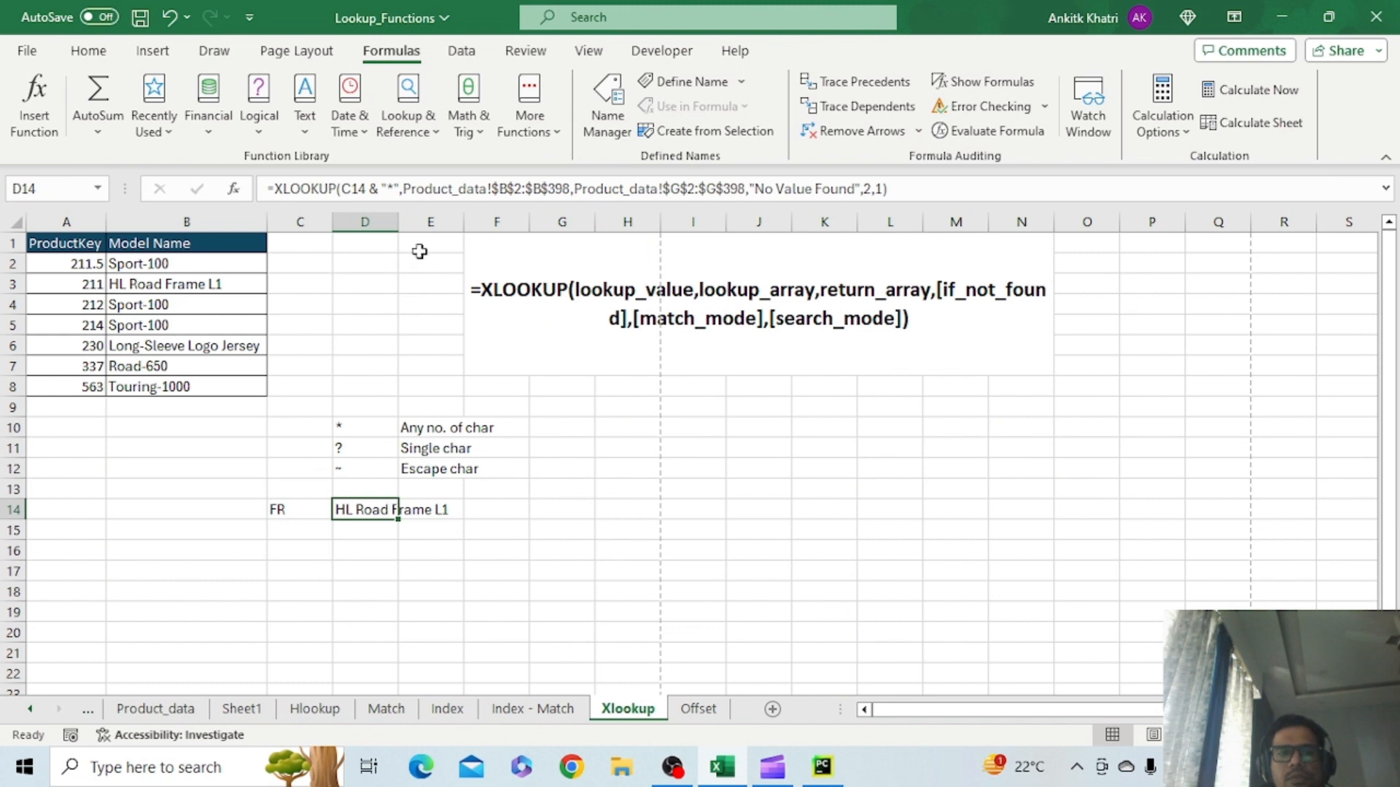
click(401, 190)
key(BackSpace)
key(BackSpace)
key(BackSpace)
key(BackSpace)
key(BackSpace)
key(BackSpace)
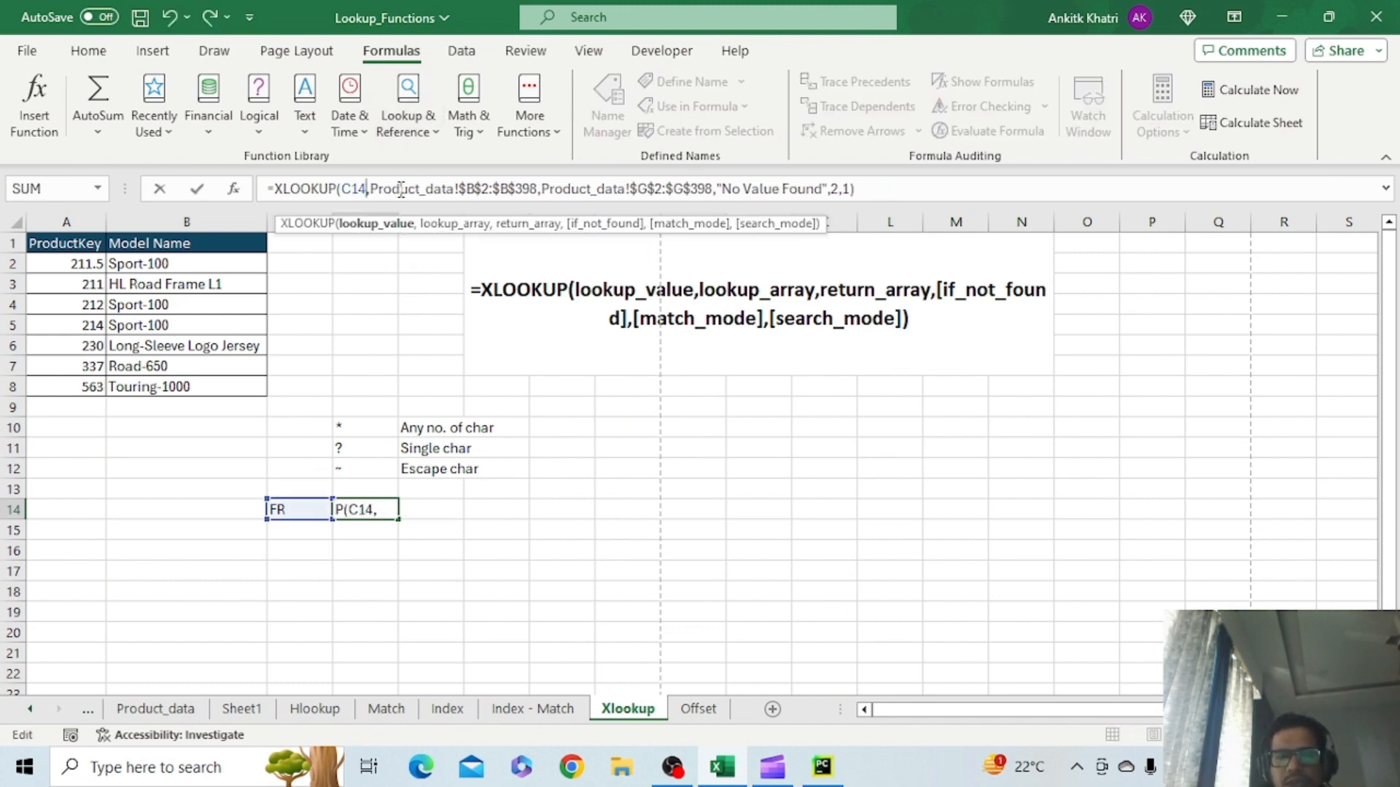
key(End)
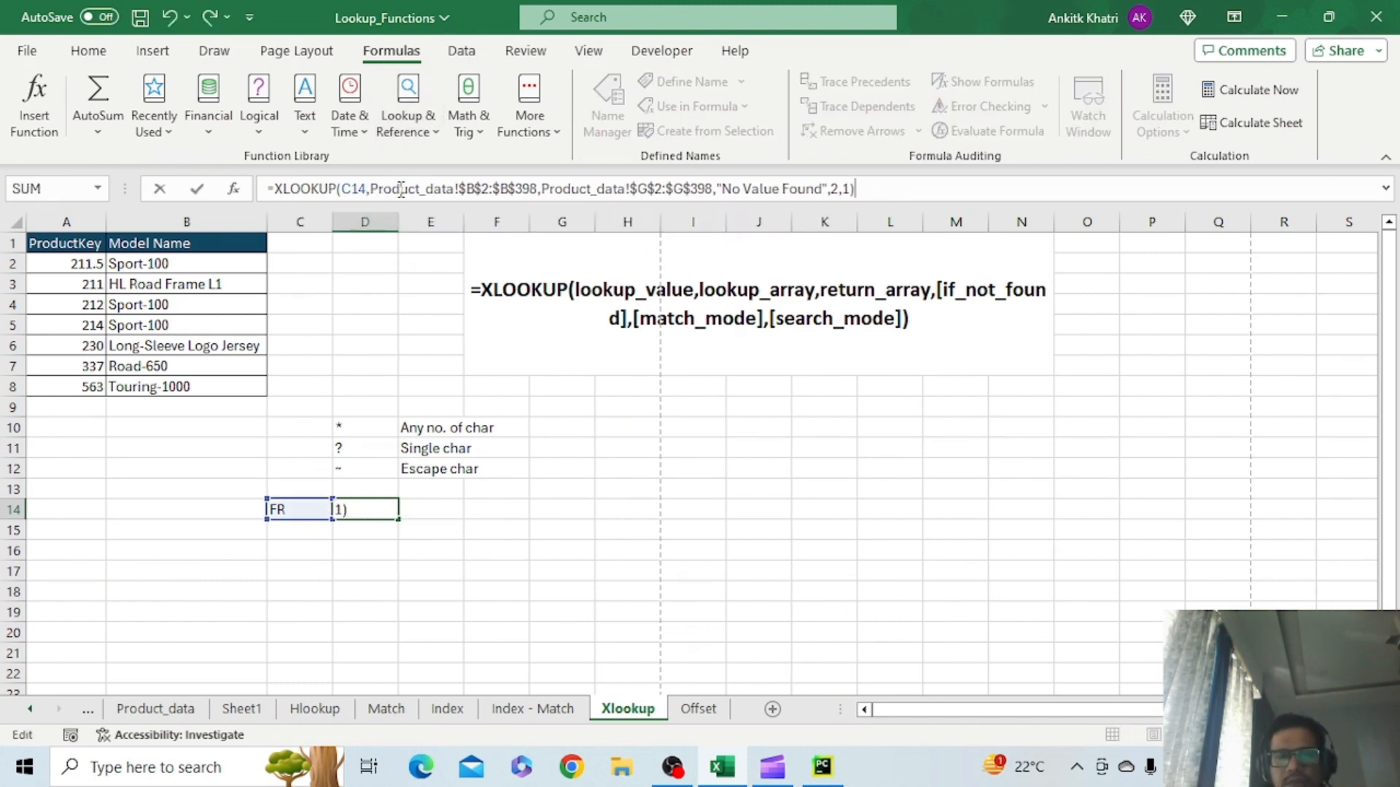
Prefix C14 with "*"& in D14's XLOOKUP formula, commit it and check the result
click(350, 190)
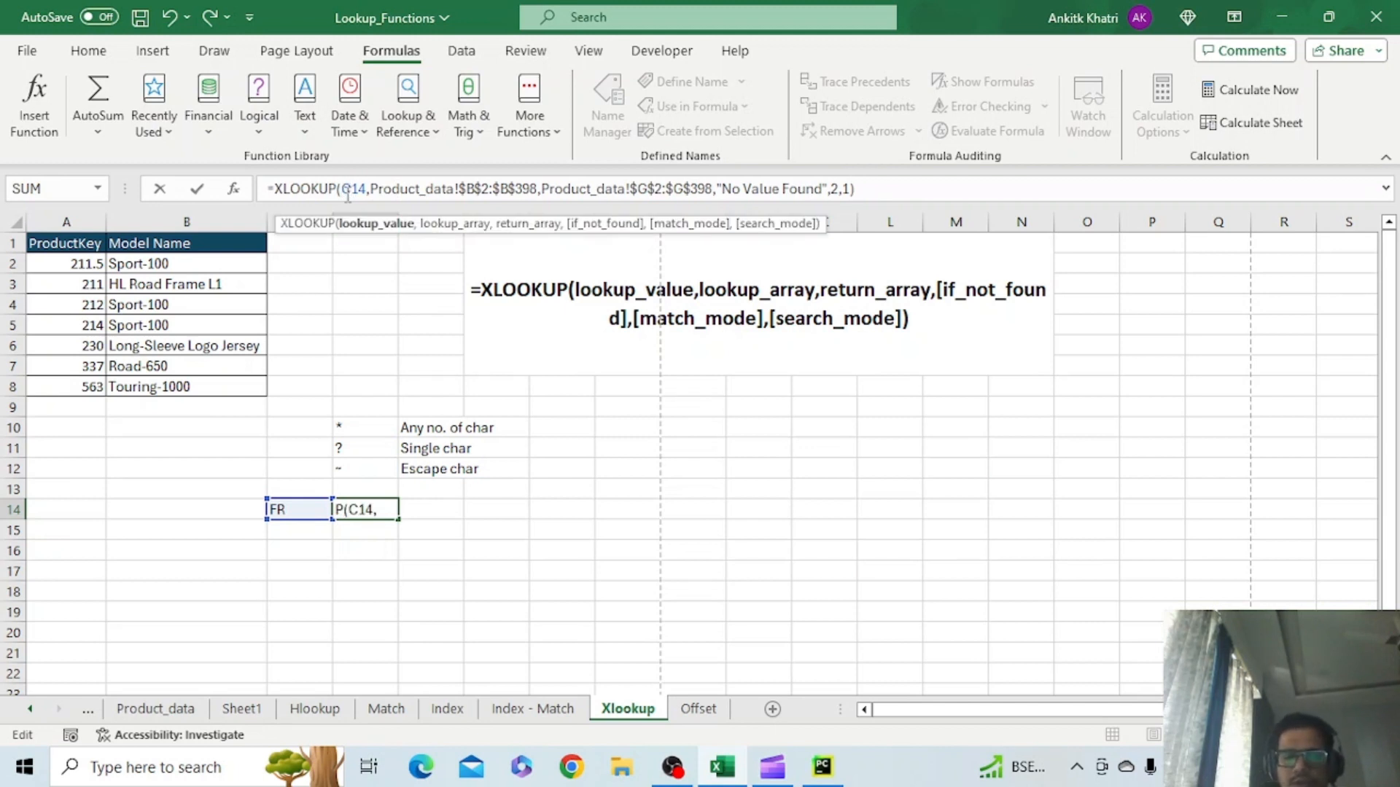
text("*)
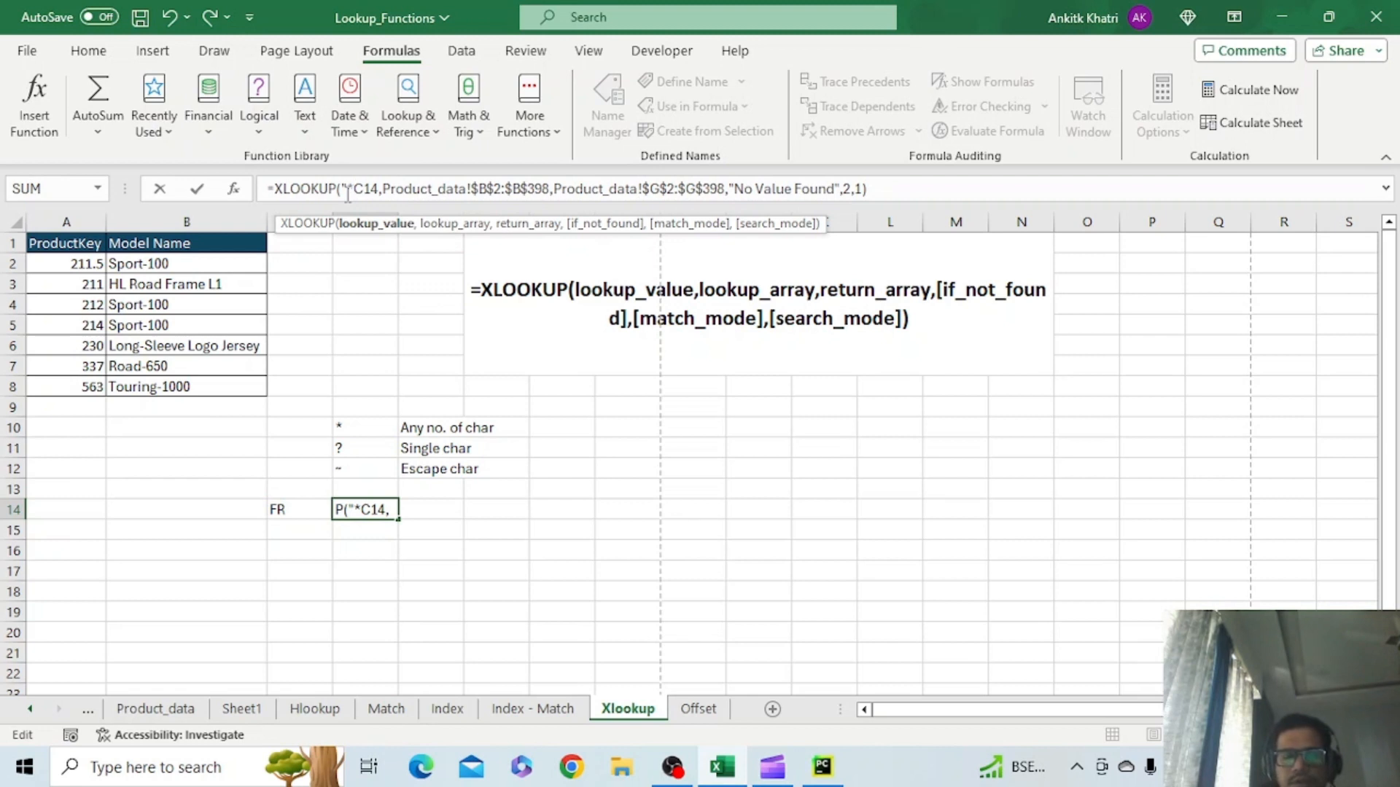
text("&)
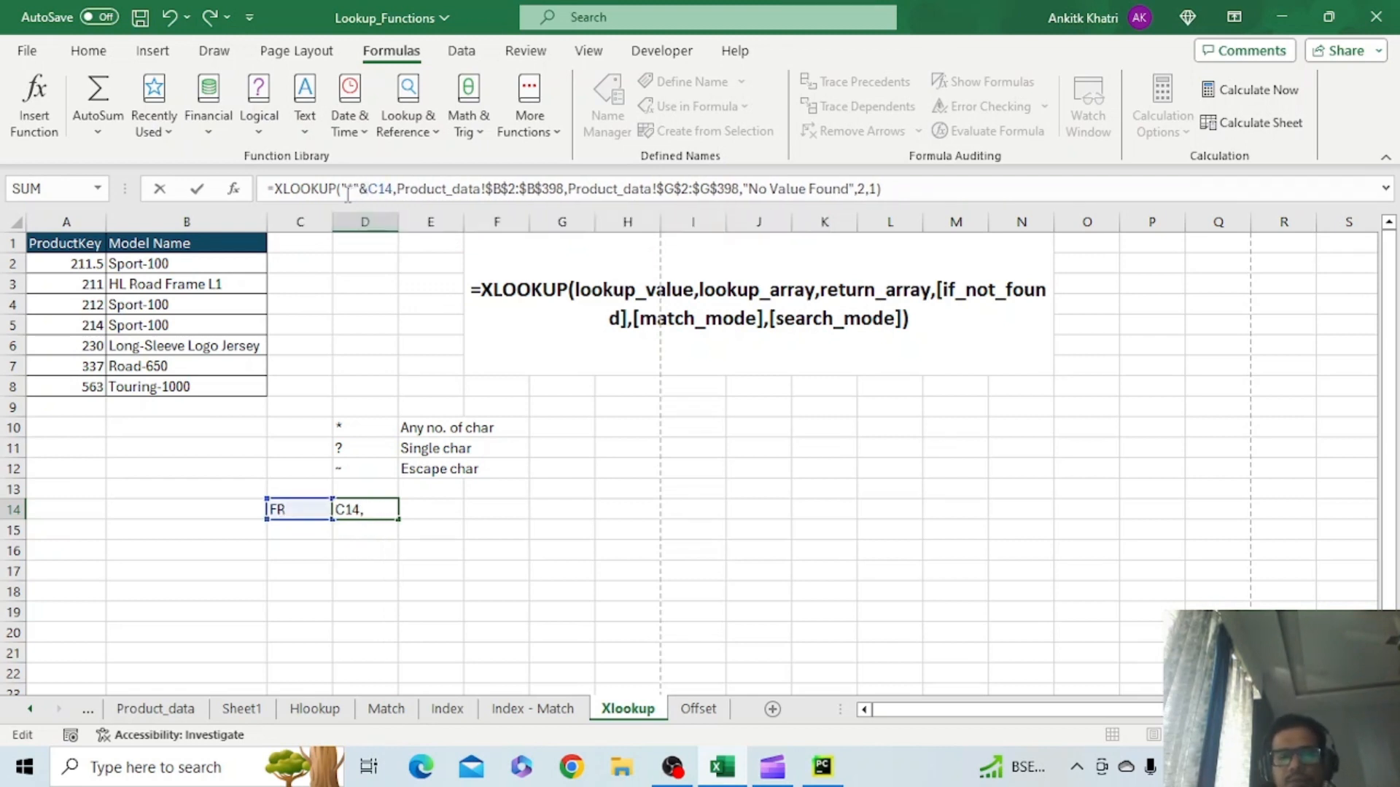
key(Return)
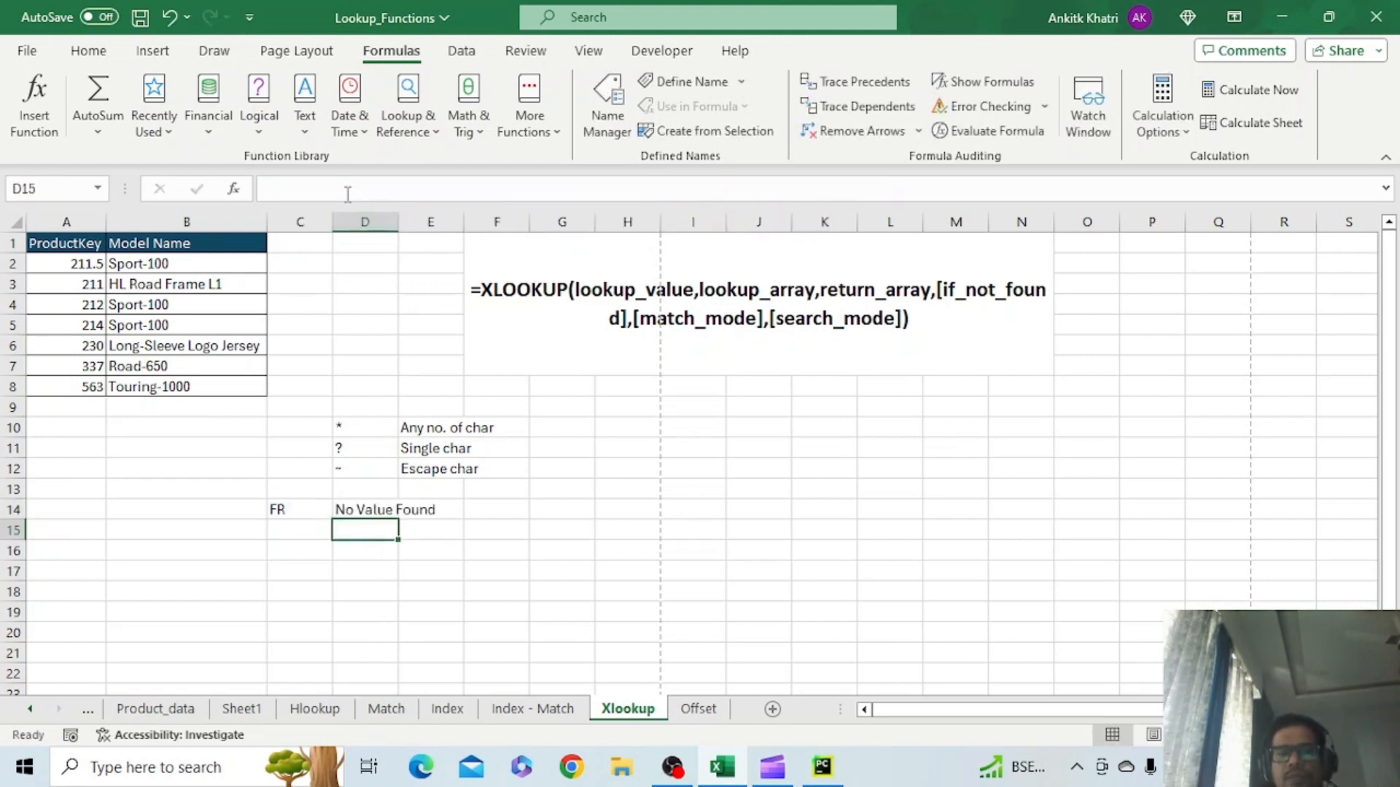
click(361, 511)
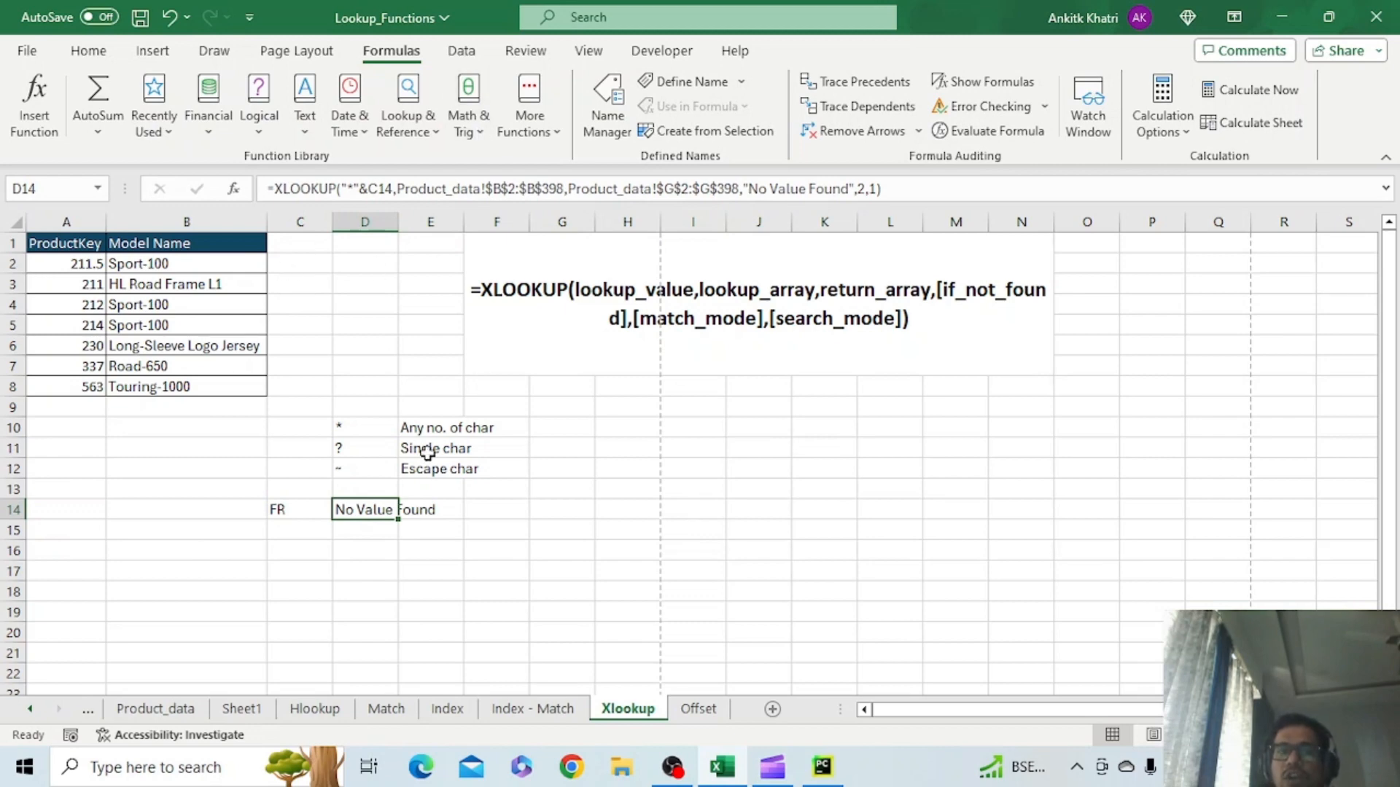
Change the SKU in B2 of the Product_data sheet to ggggHFR so that it ends with FR
click(155, 709)
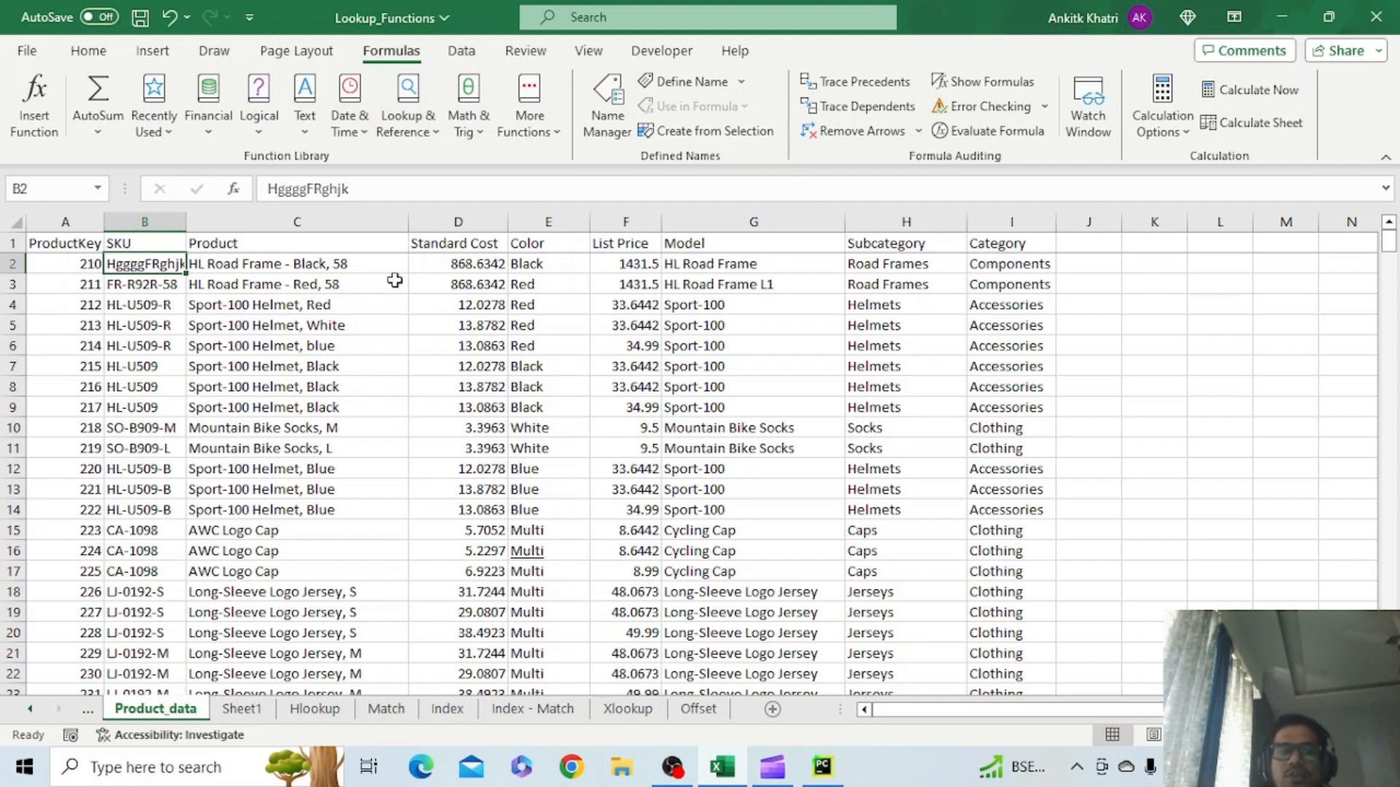
click(120, 288)
click(148, 260)
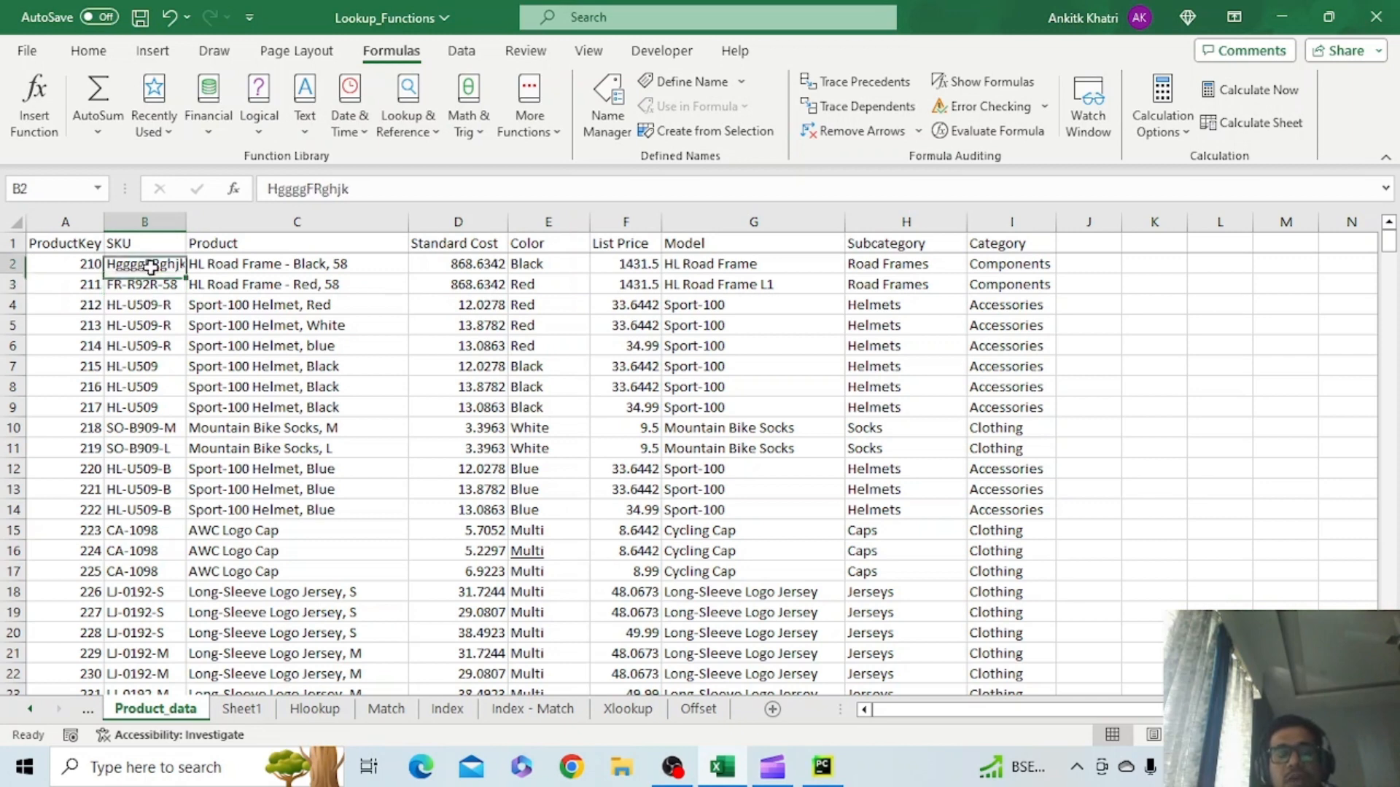
drag(366, 188, 277, 194)
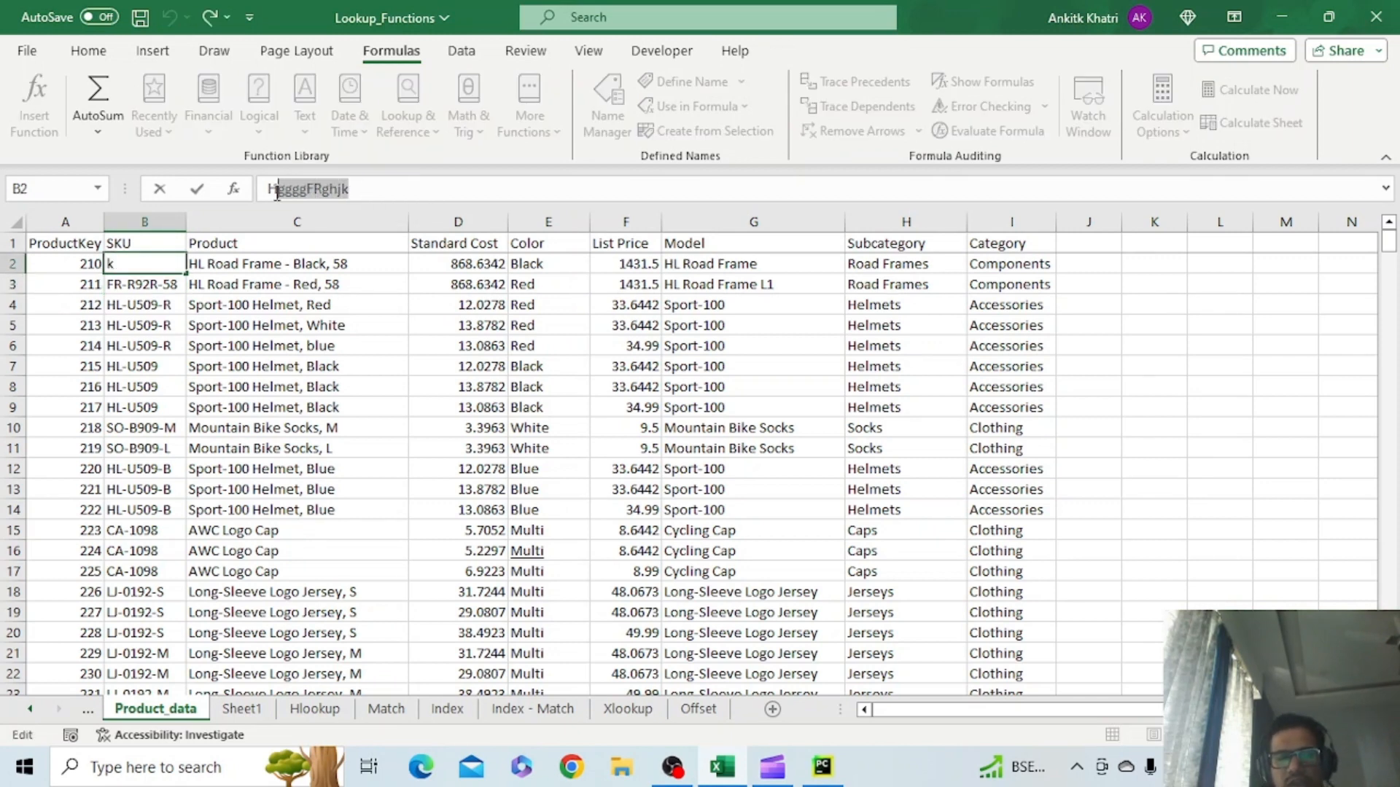
text(FR)
drag(277, 193, 254, 193)
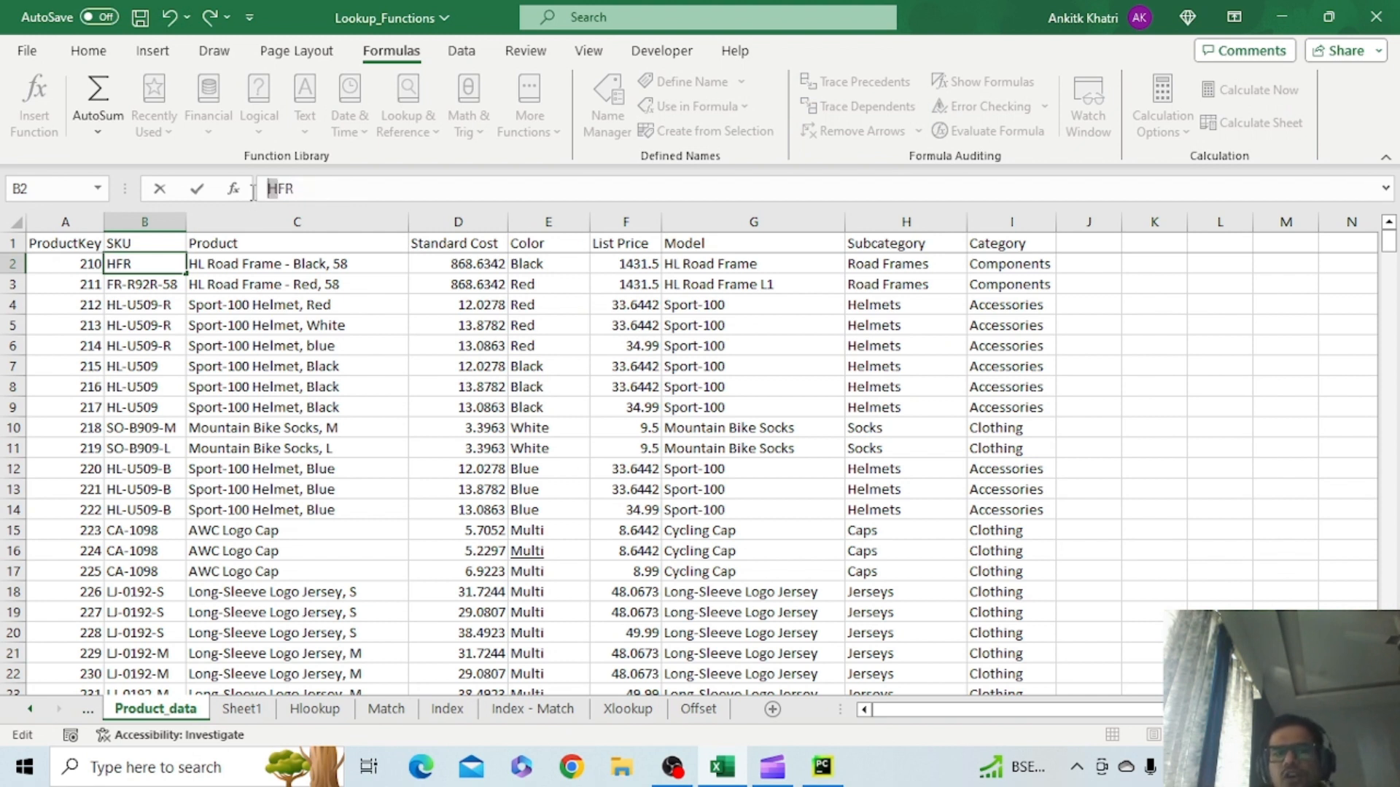
click(267, 191)
text(gggg)
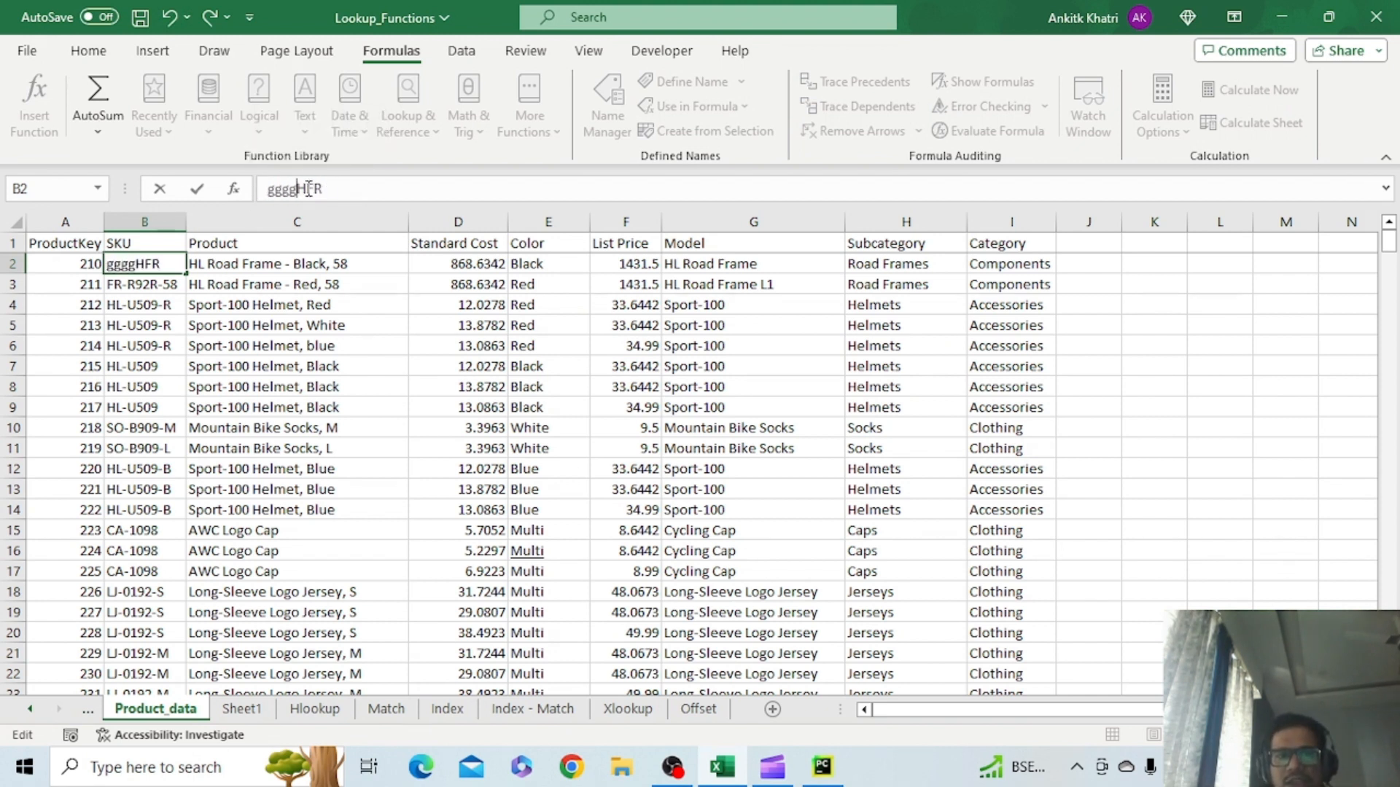
drag(299, 191, 261, 189)
key(Return)
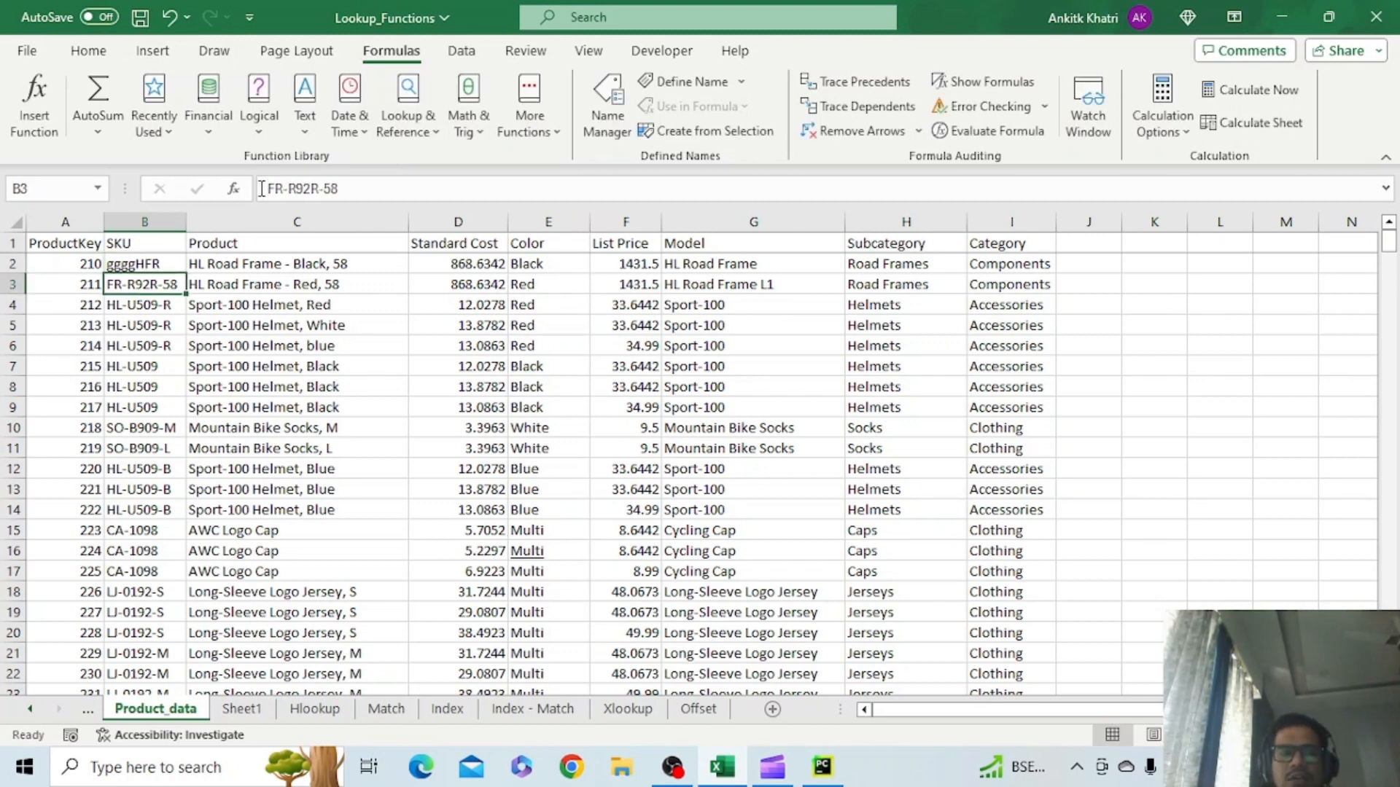
Examine D14's leading-wildcard XLOOKUP formula and result on the Xlookup sheet against the lookup value FR in C14
click(621, 716)
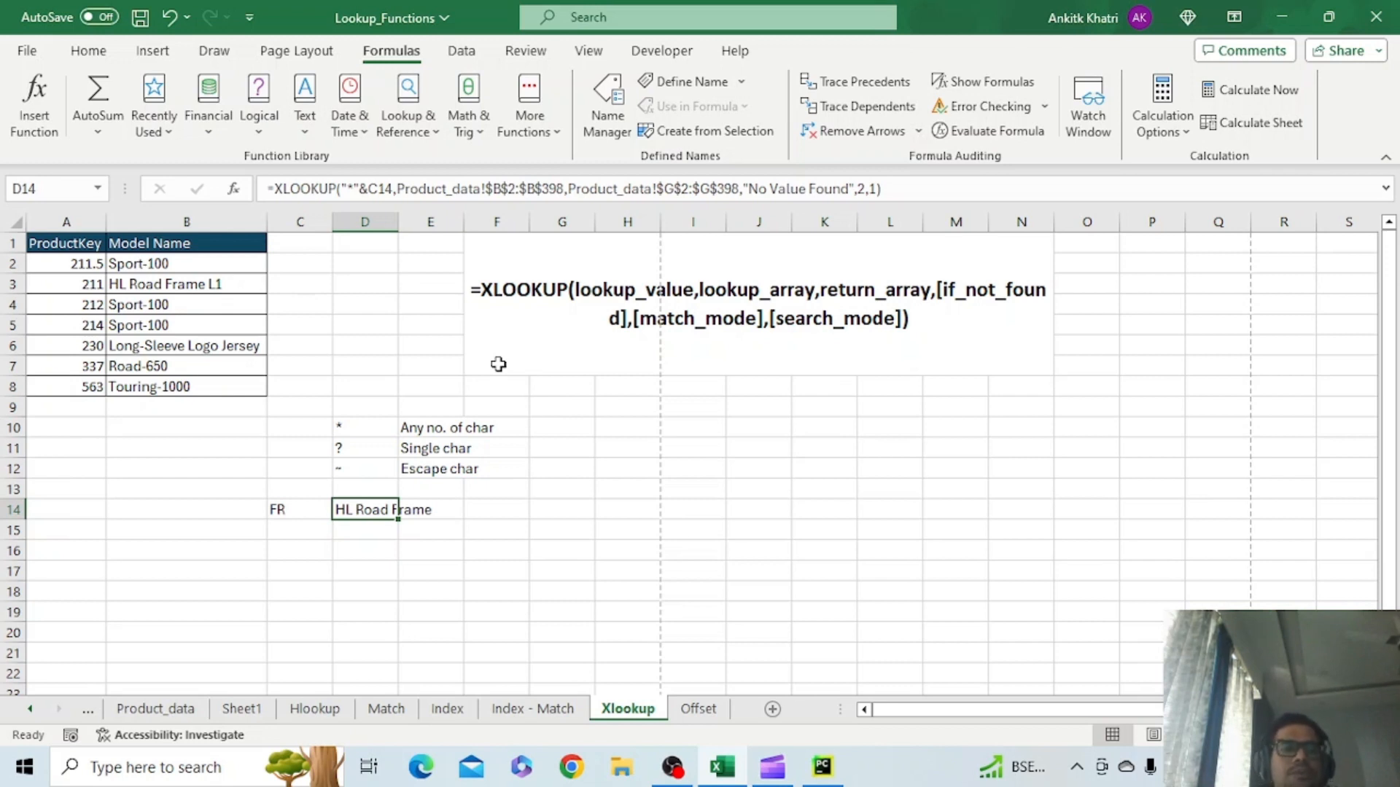
double_click(298, 509)
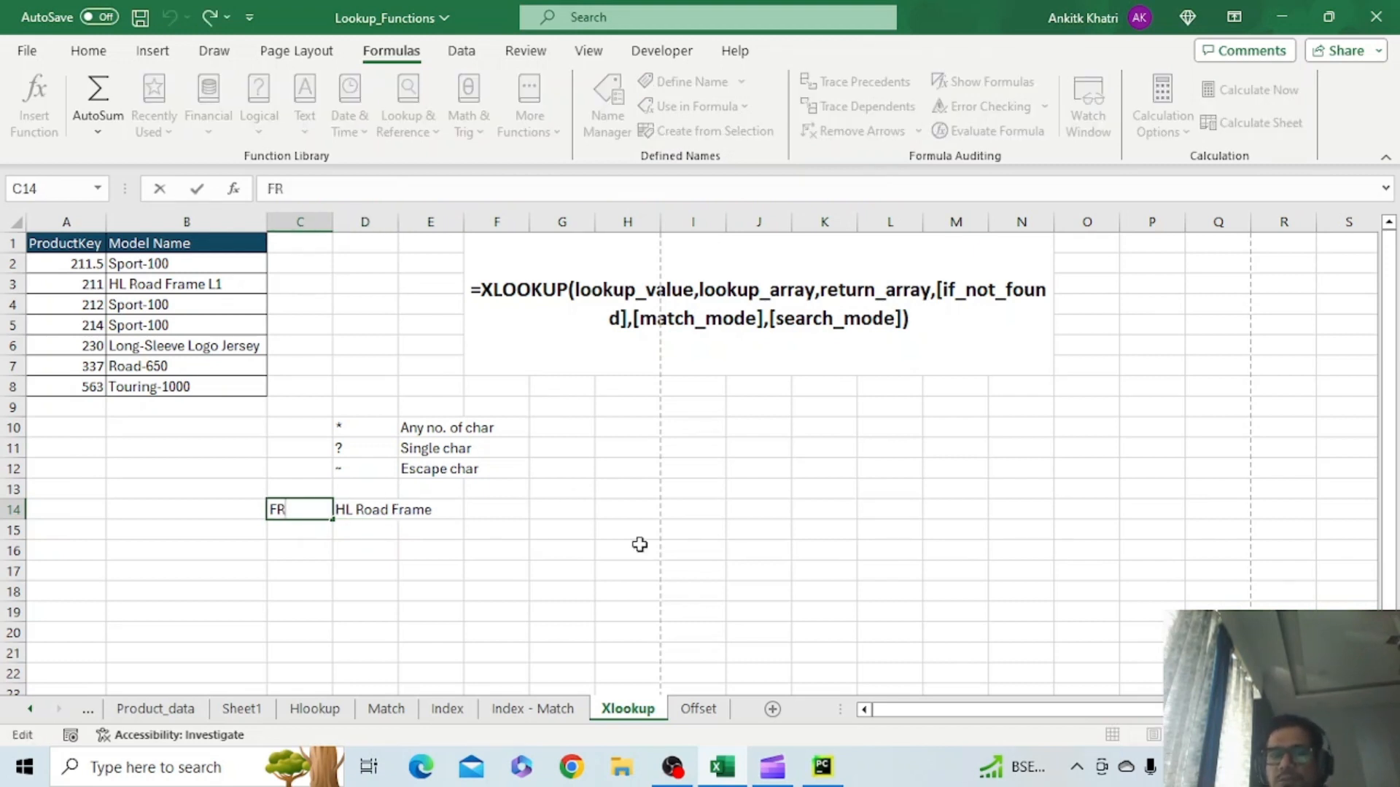
click(637, 545)
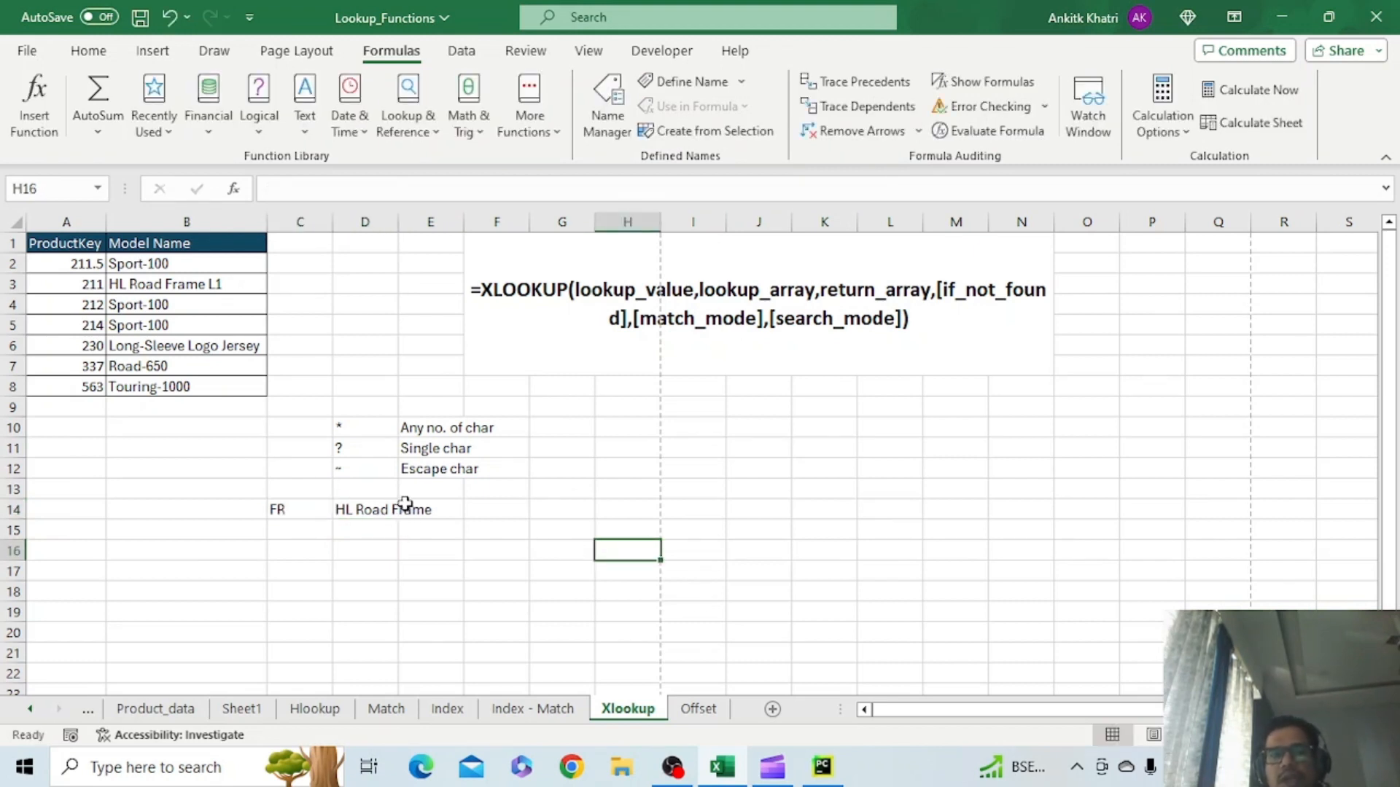
click(368, 509)
click(392, 188)
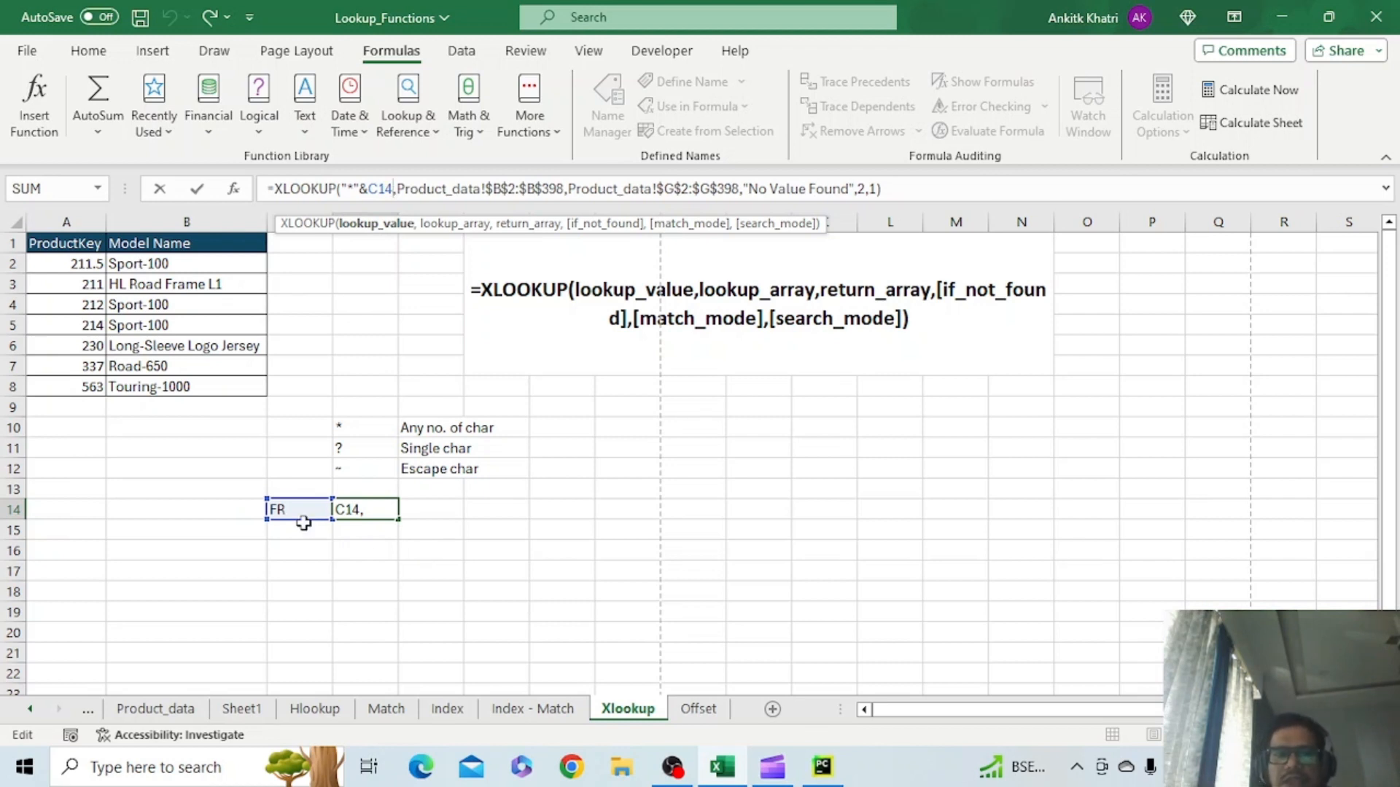
click(320, 550)
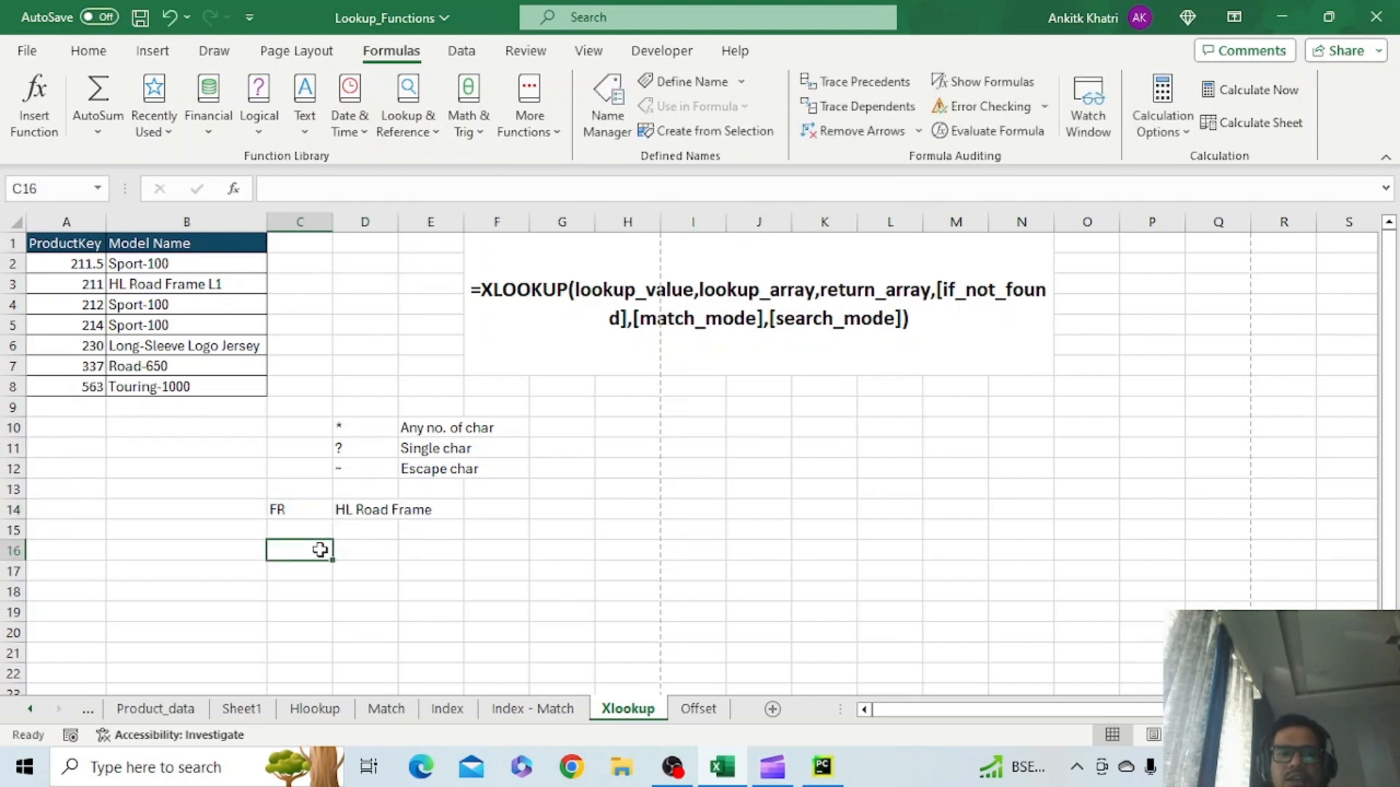
click(277, 508)
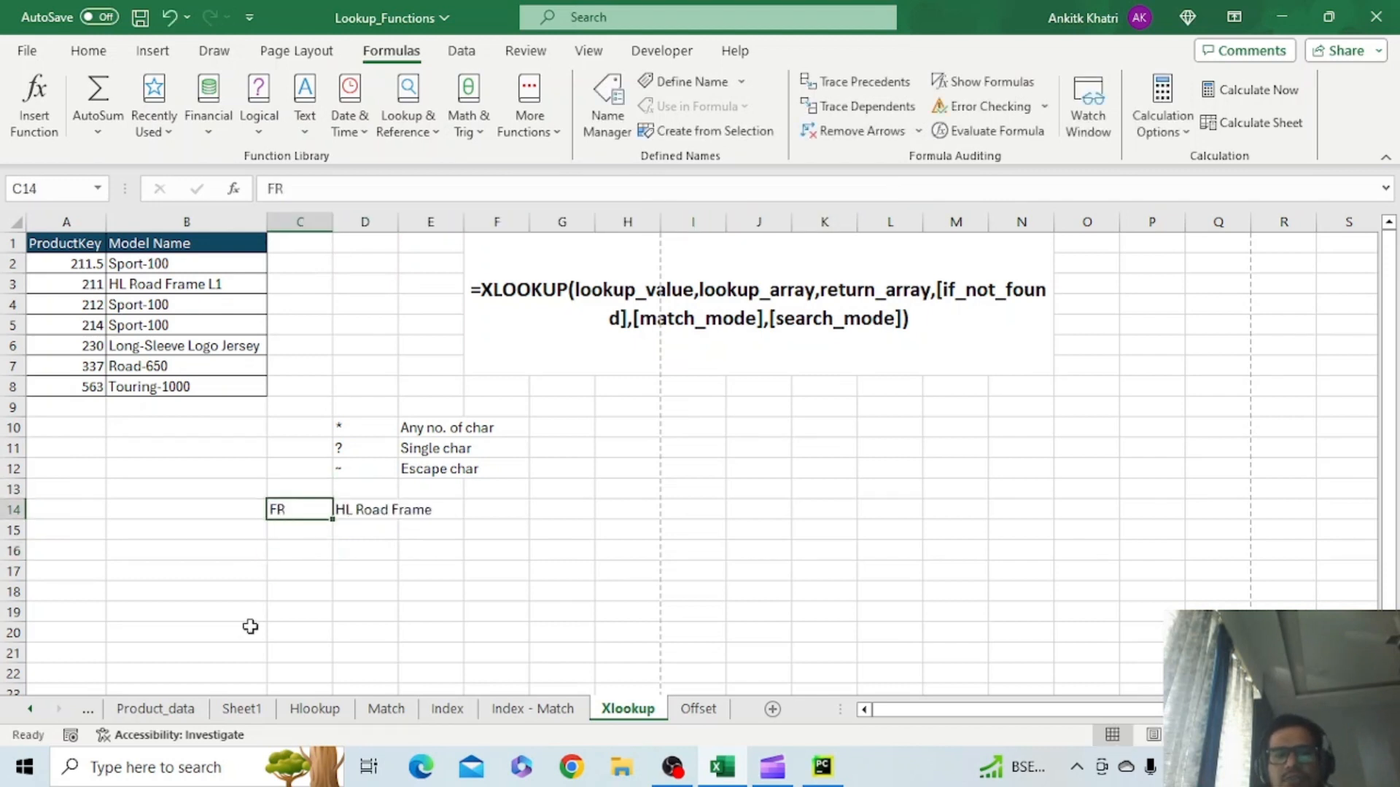
double_click(269, 512)
double_click(274, 510)
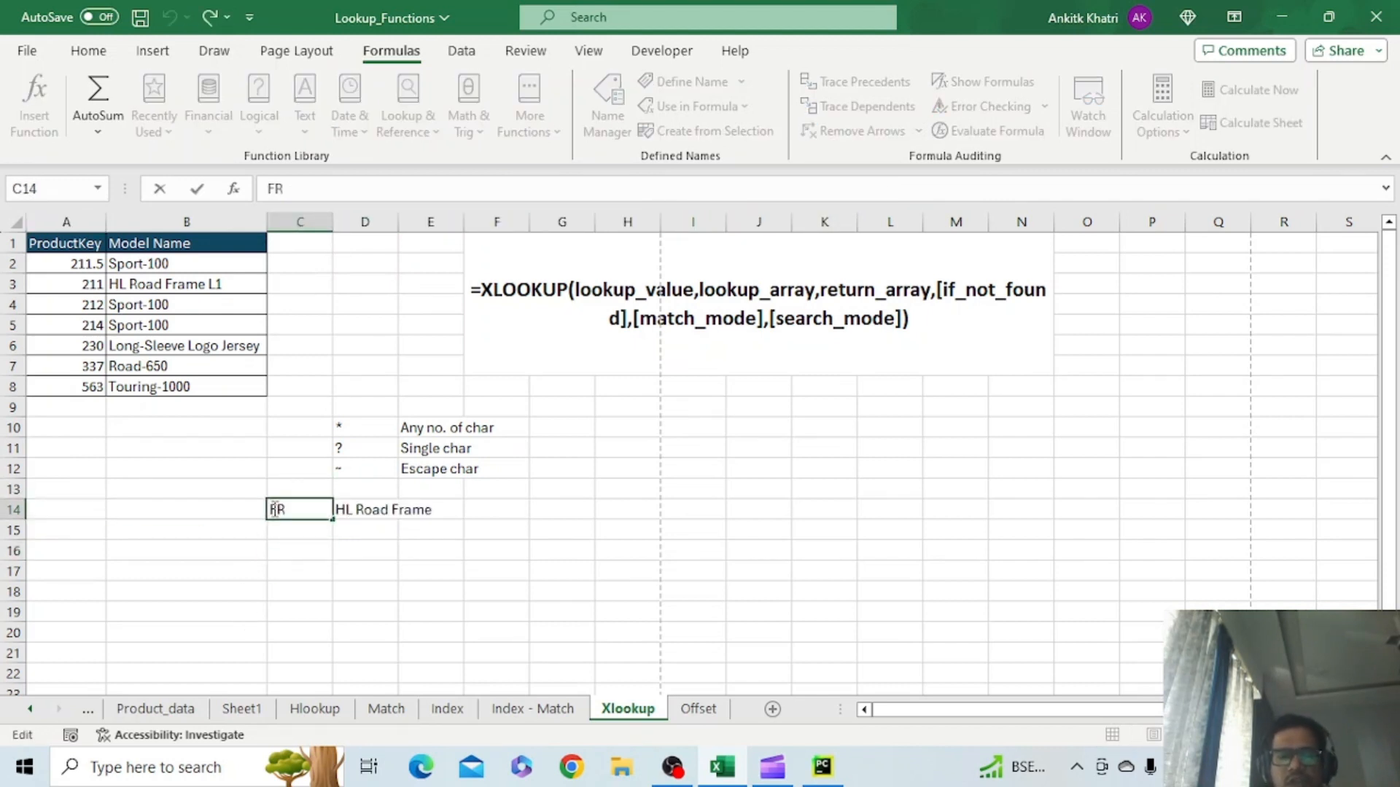
Append haijf to the SKU in B2 of the Product_data sheet, making it ggggHFRhaijf
click(155, 708)
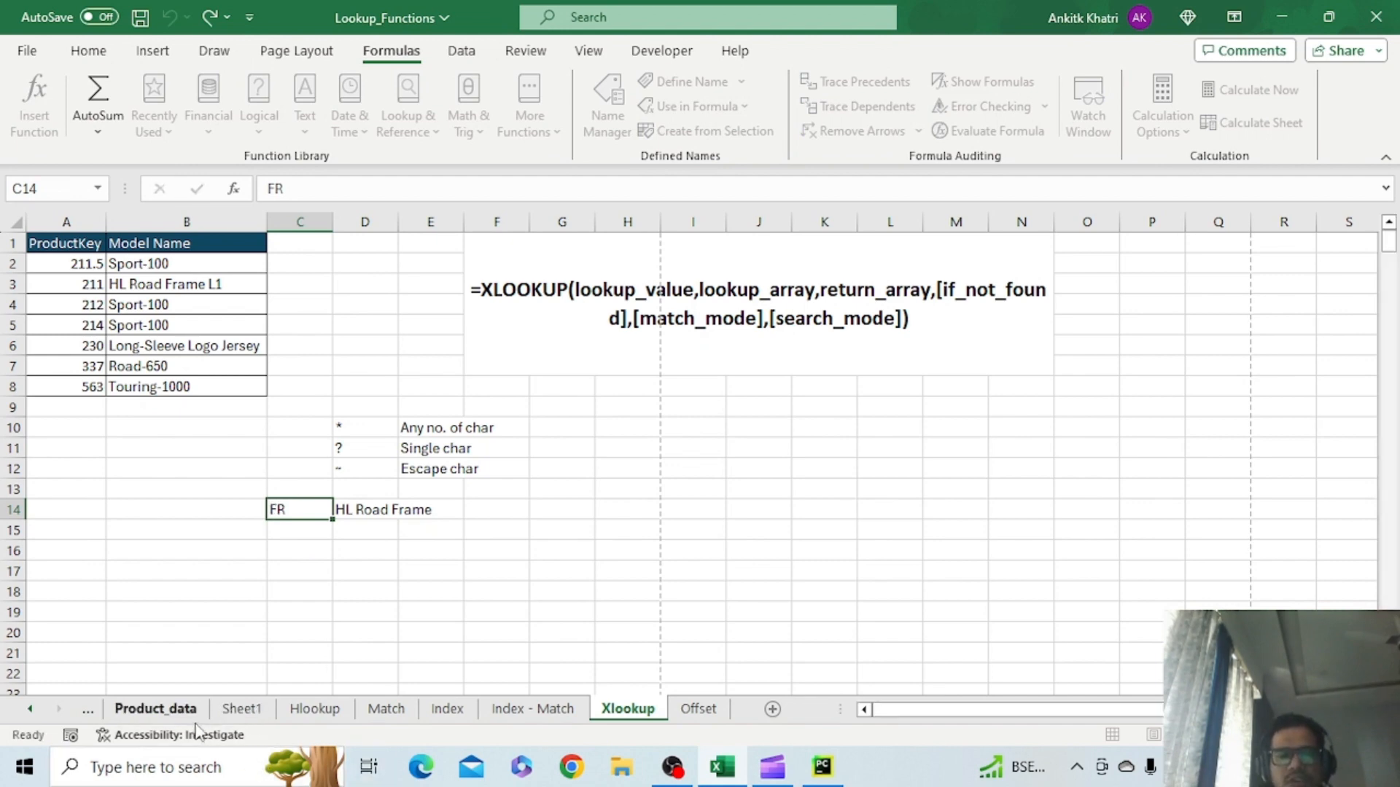
click(168, 263)
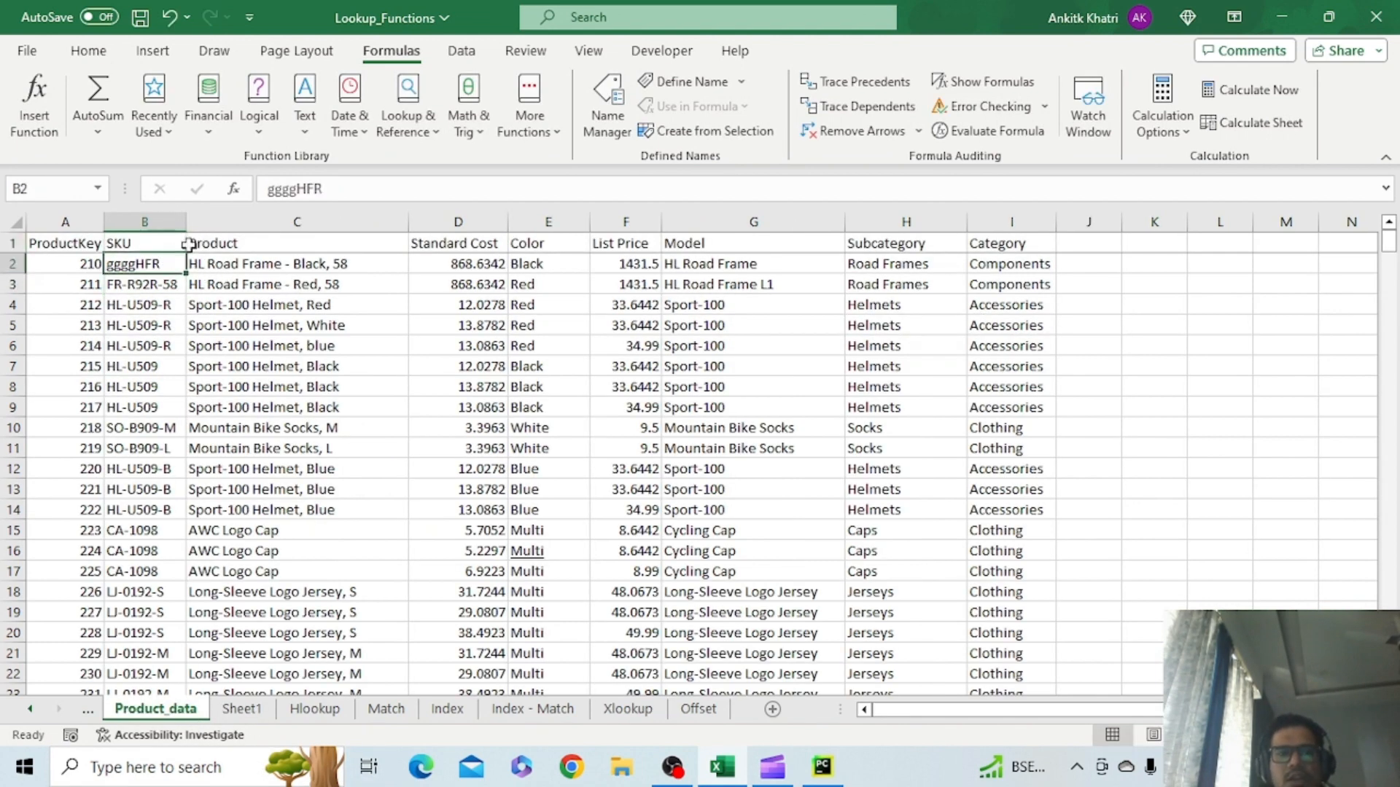
click(361, 199)
text(haijf)
key(Return)
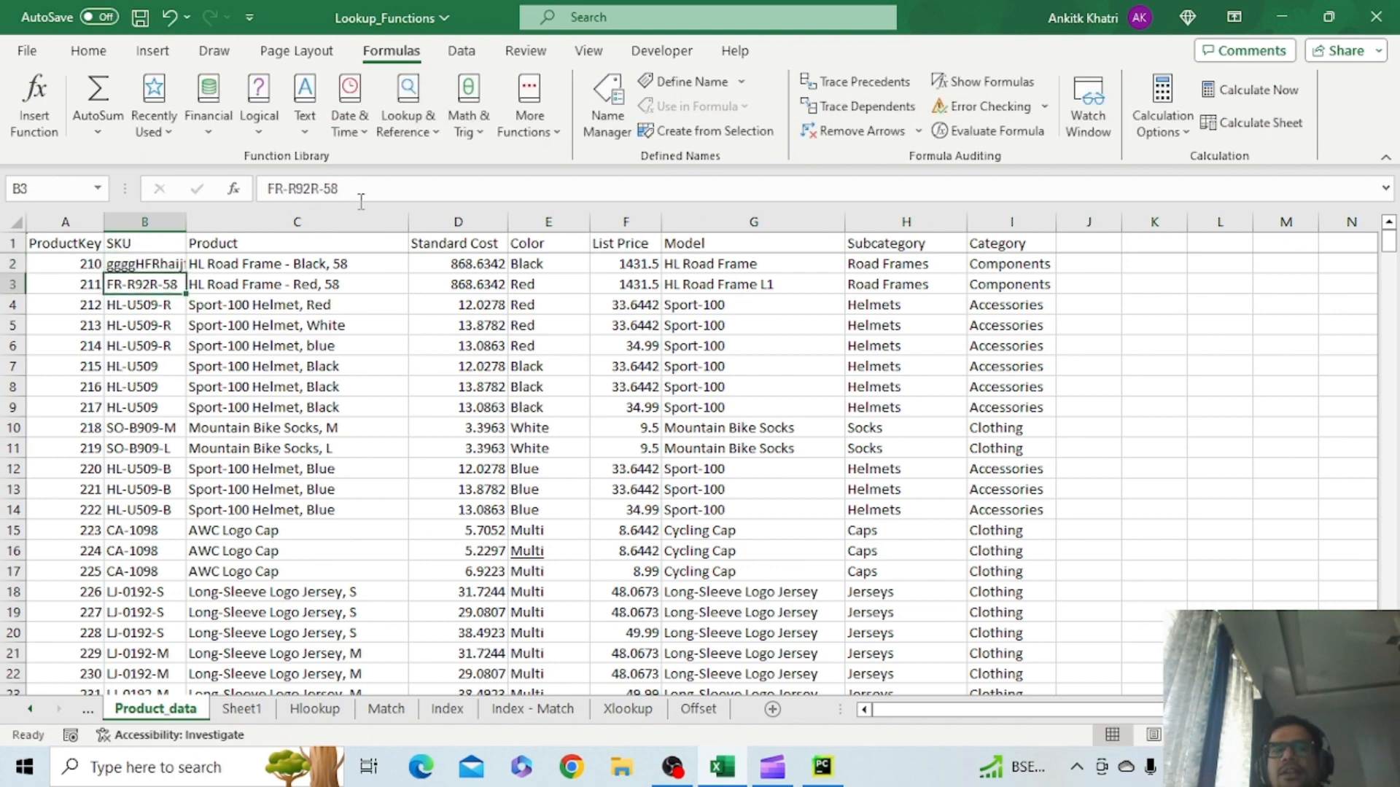
click(156, 263)
drag(297, 188, 261, 194)
drag(357, 190, 328, 190)
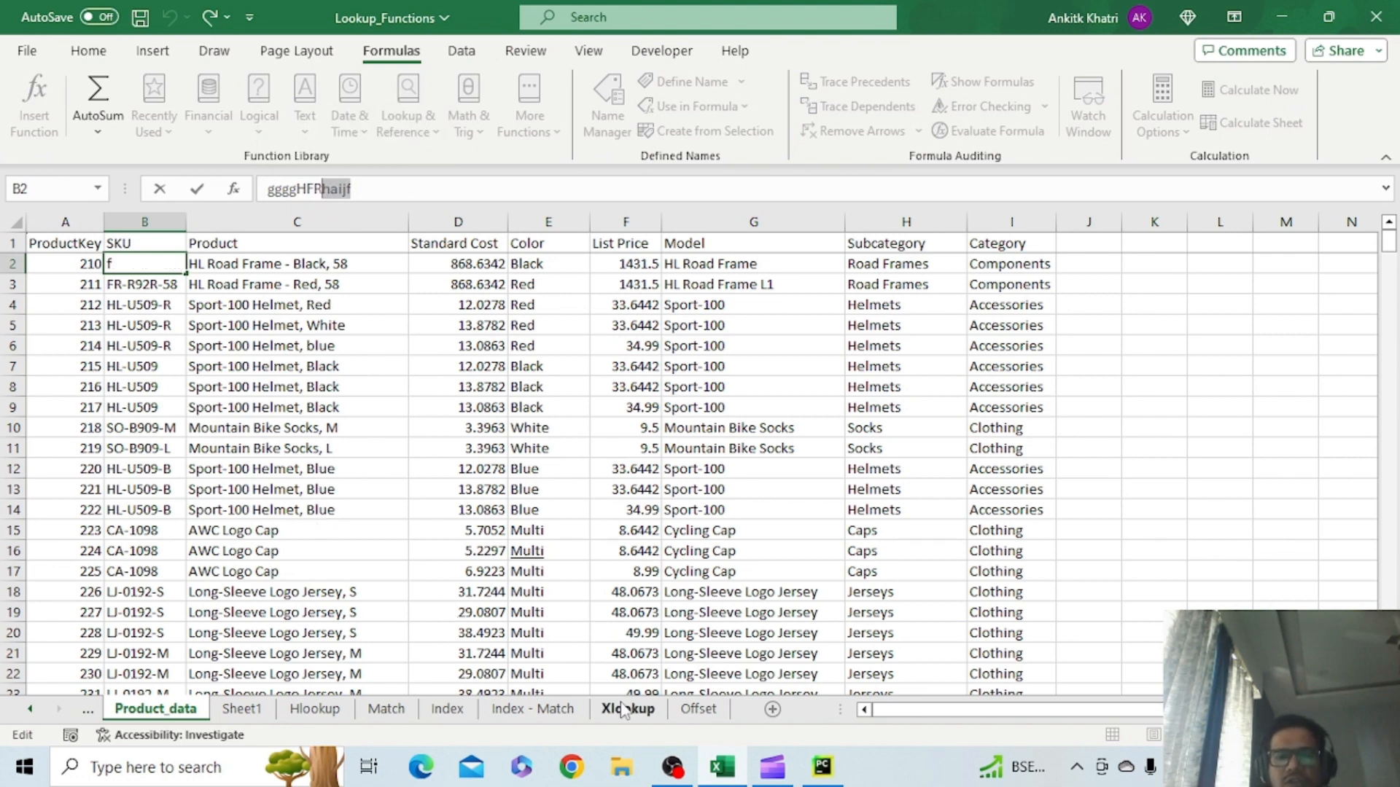
Check D14's result on the Xlookup sheet and replace the "*" wildcard before C14 with "?" in its XLOOKUP formula
click(627, 709)
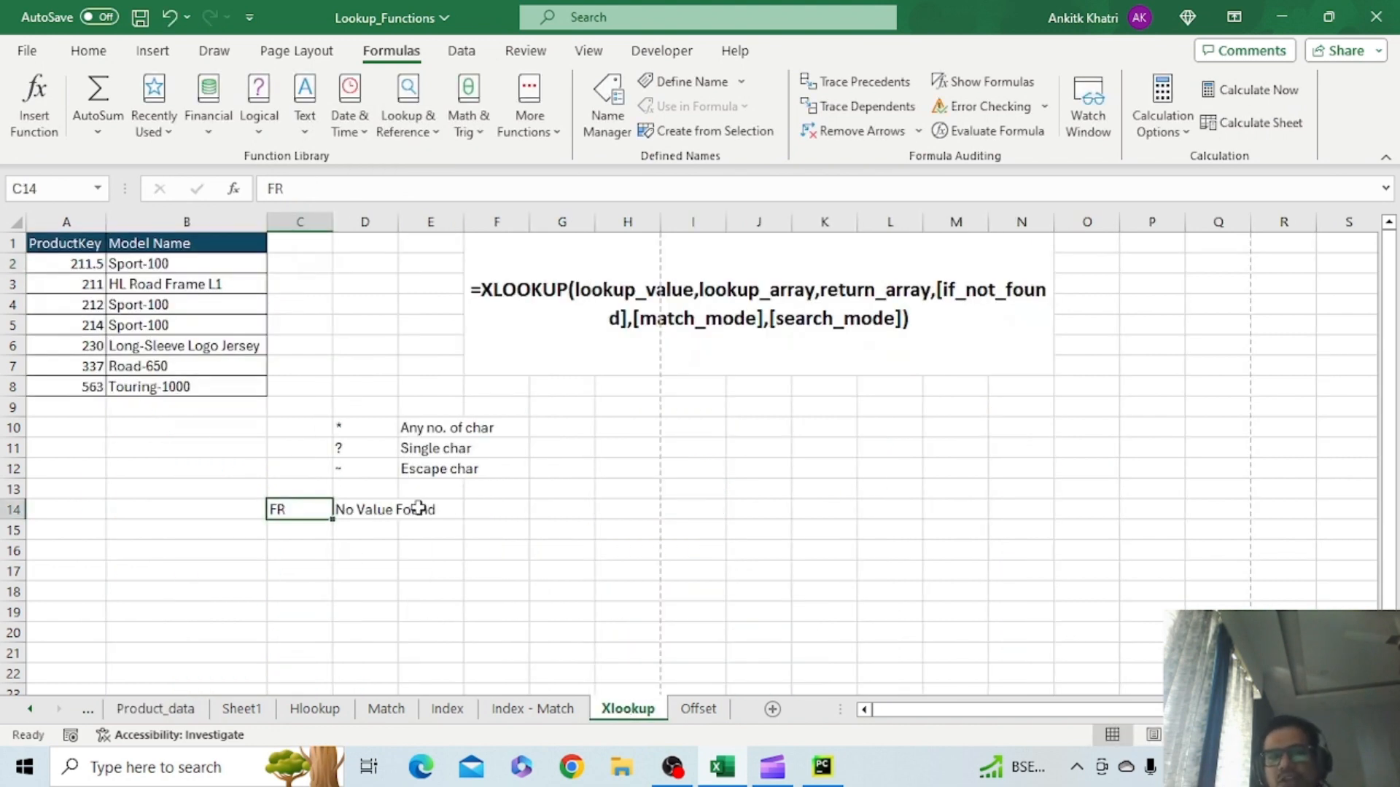
click(374, 508)
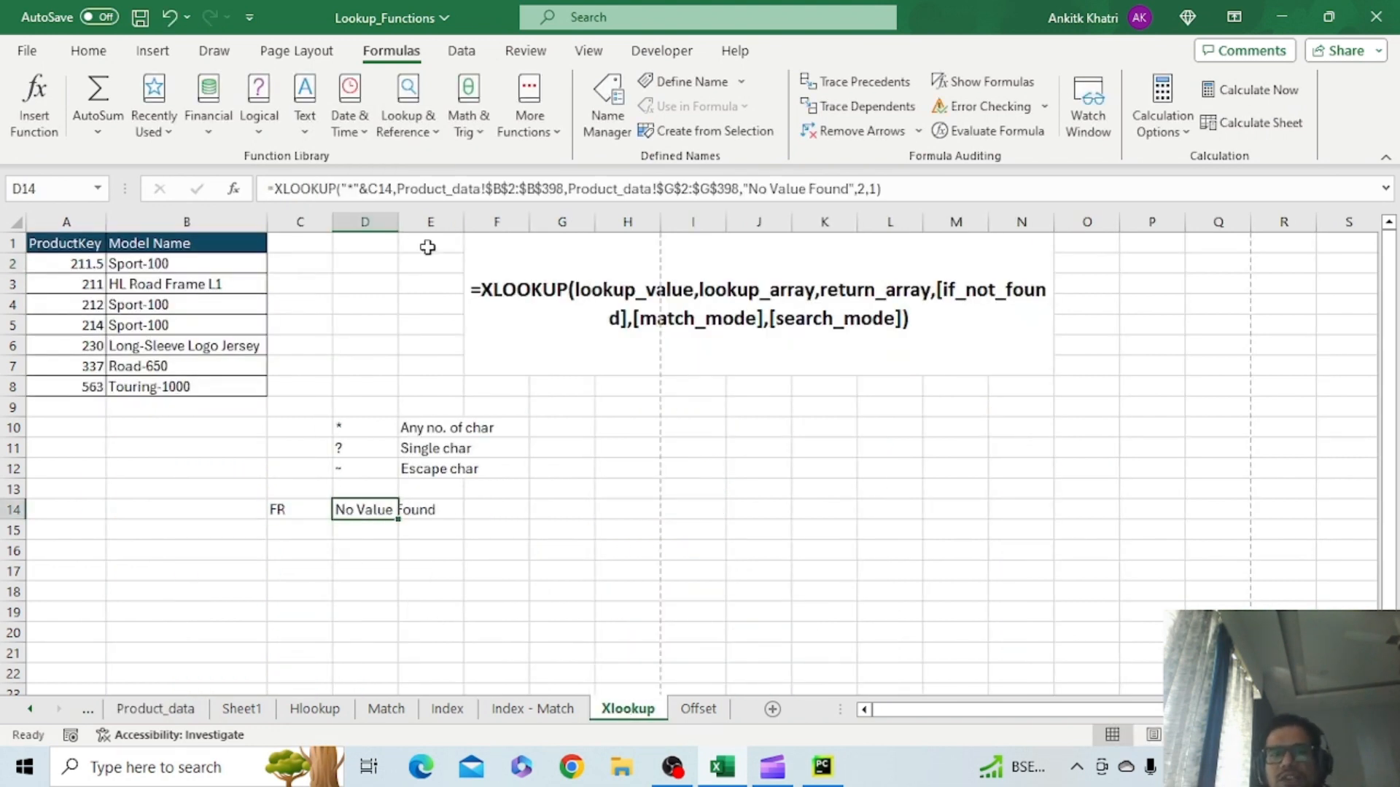
click(349, 187)
text(*)
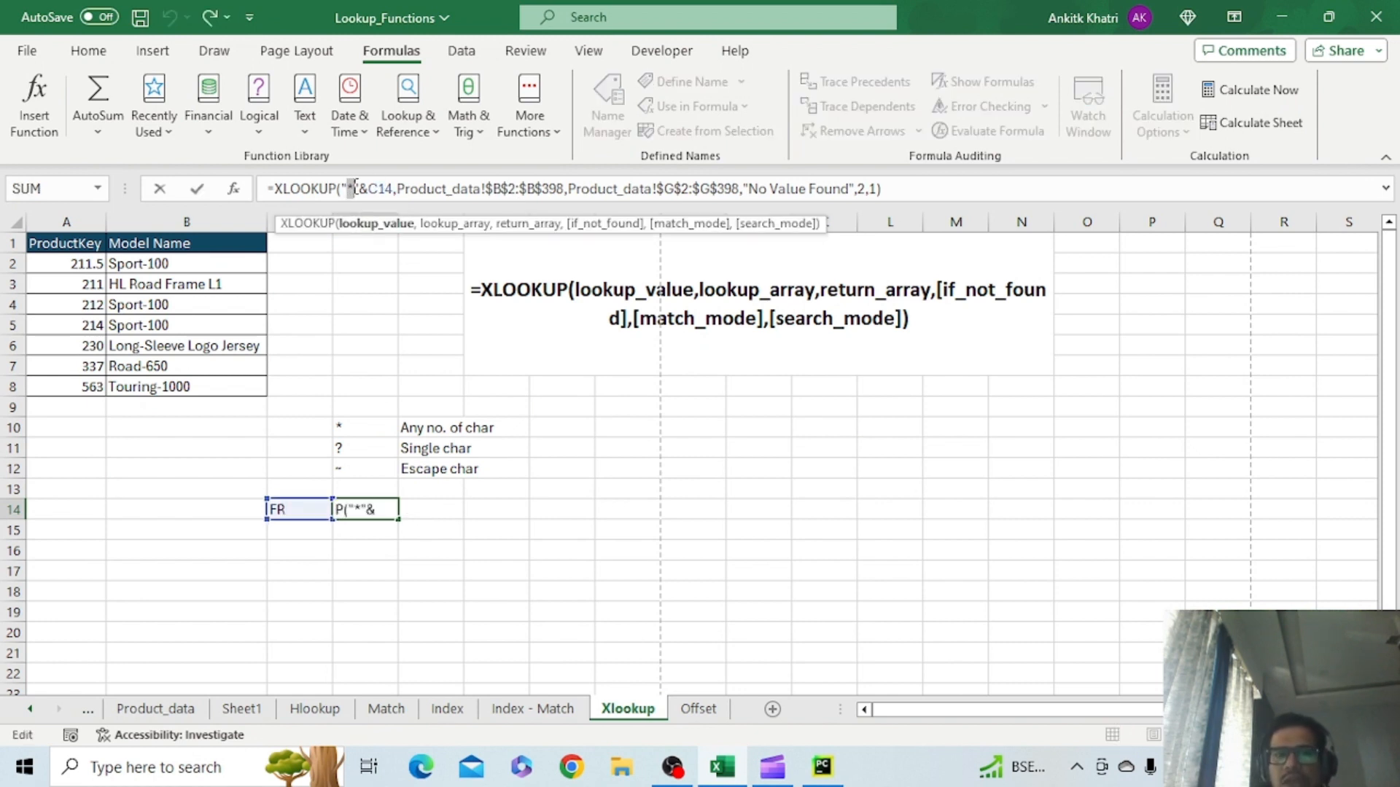
text(?)
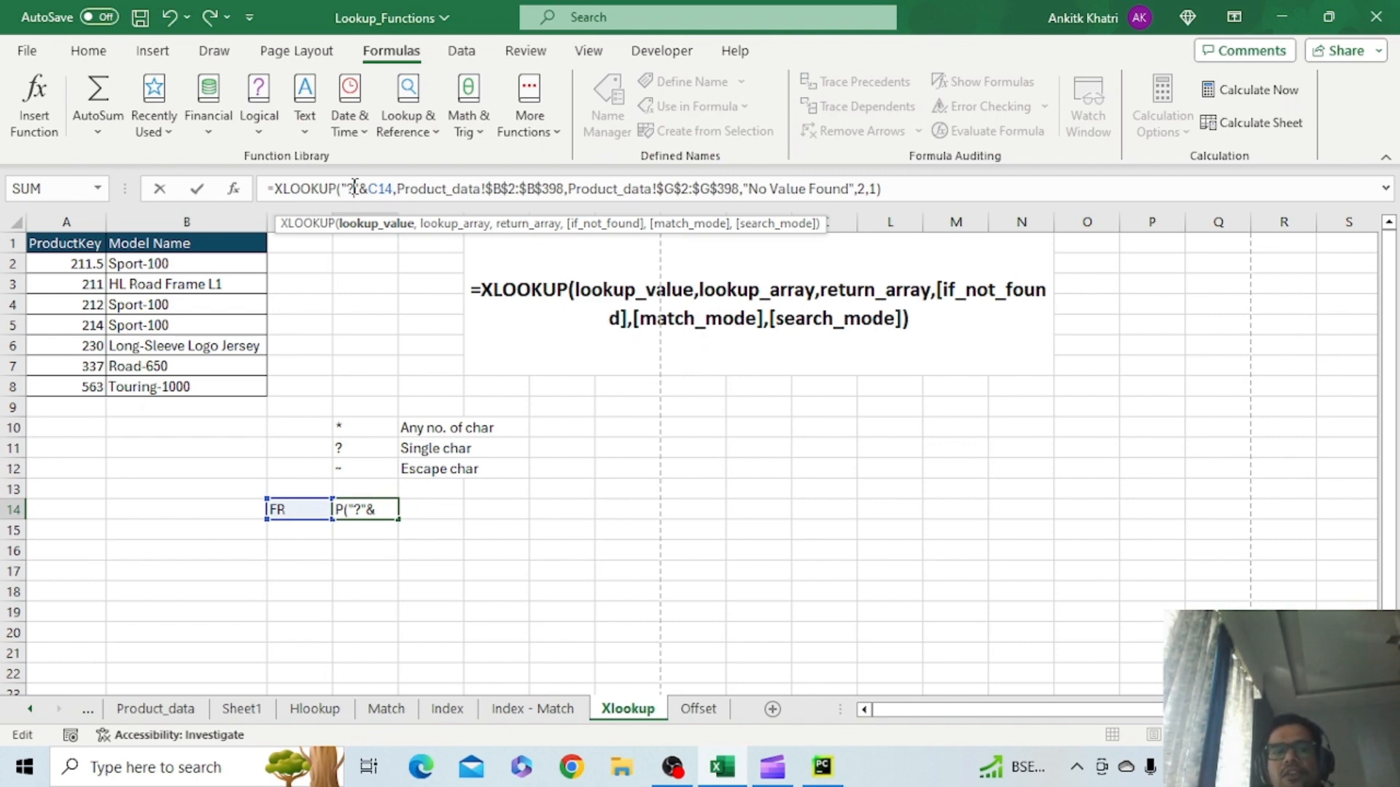
key(Return)
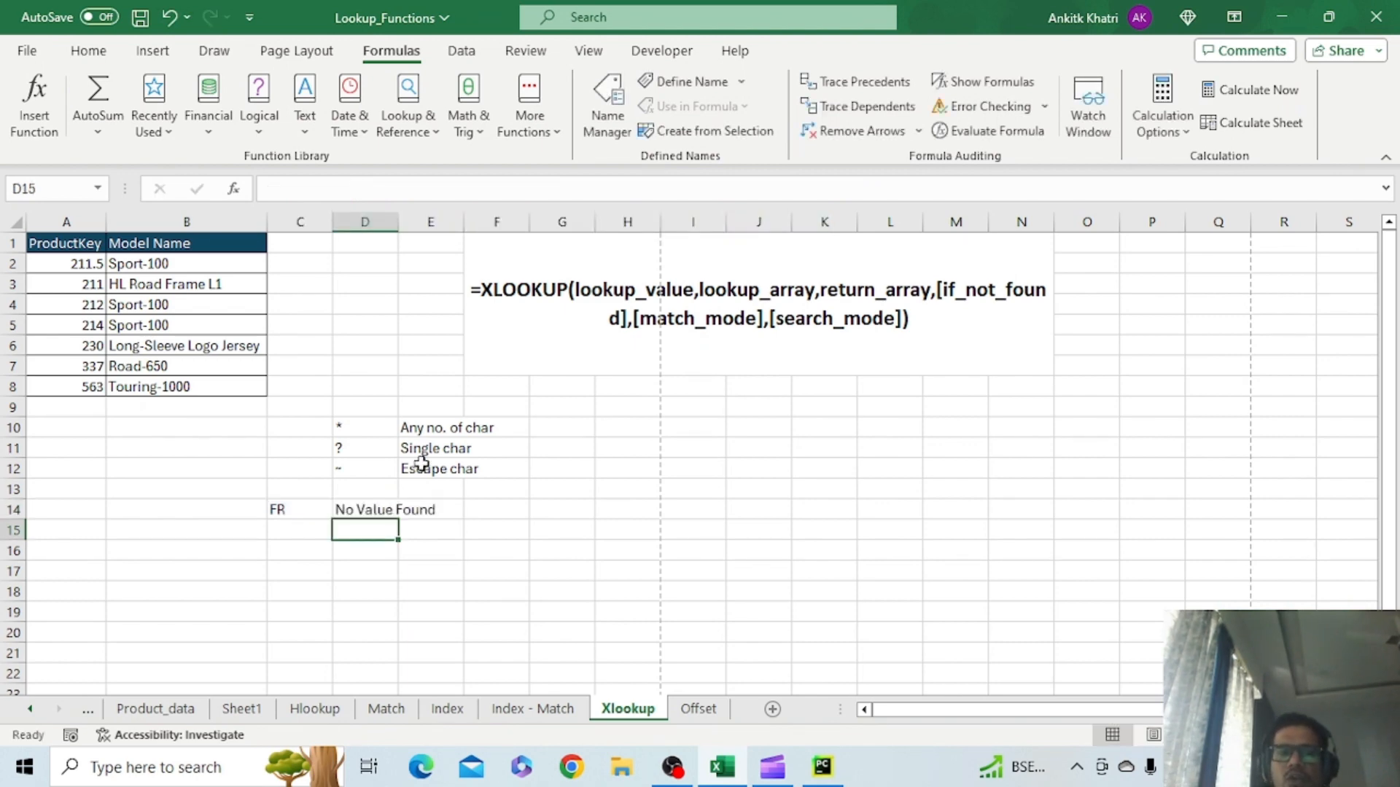
Shorten the SKU in B2 of the Product_data sheet to HFR and check D14's lookup result on the Xlookup sheet
click(156, 708)
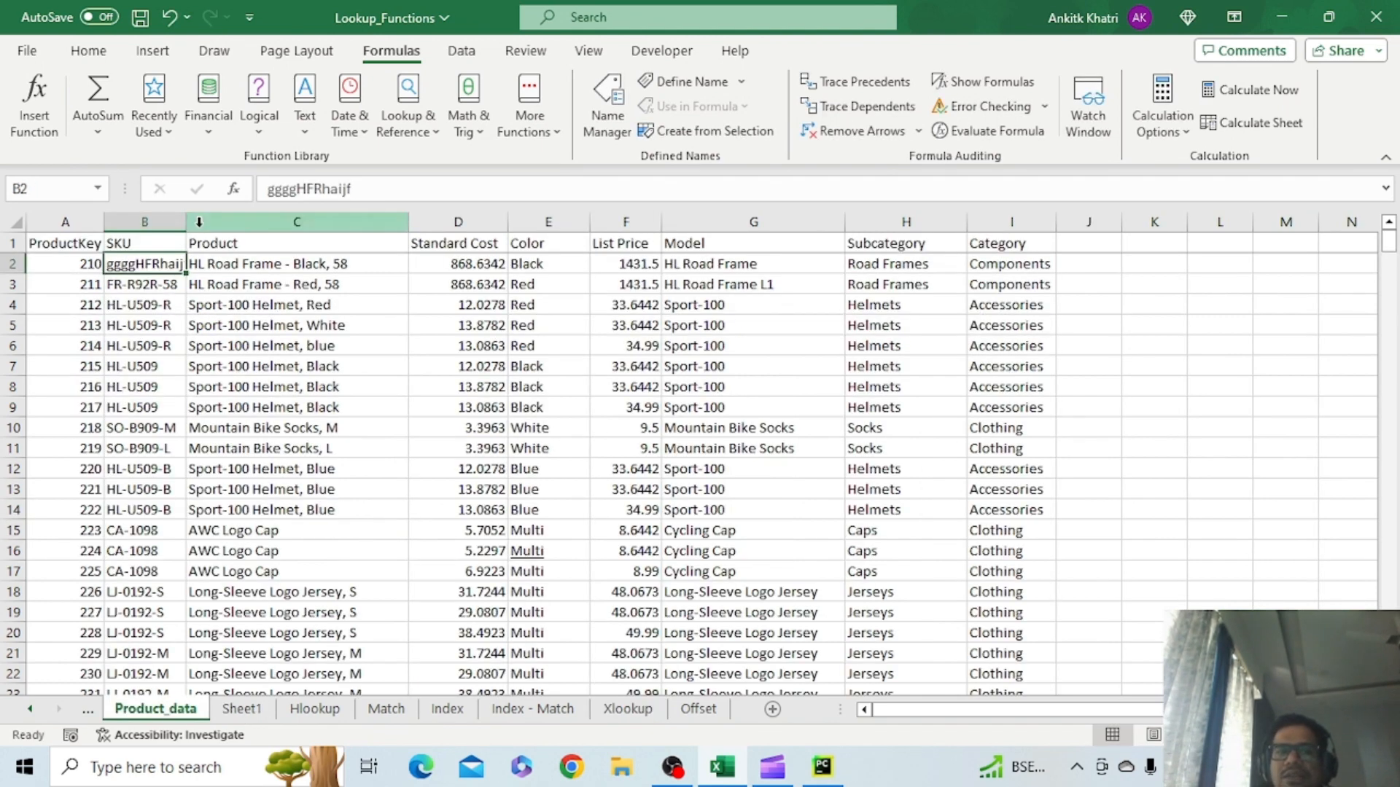
drag(298, 190, 233, 192)
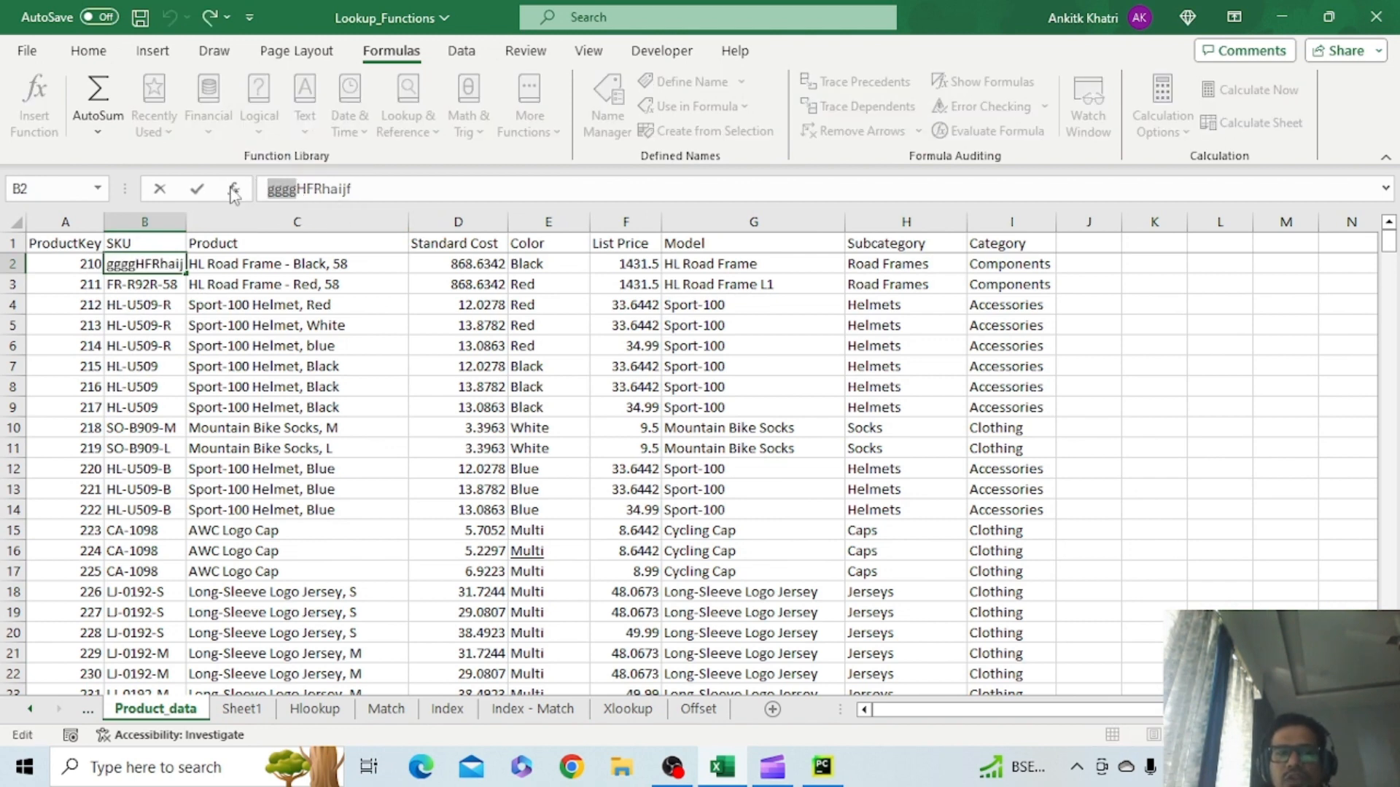
key(BackSpace)
click(347, 188)
key(BackSpace)
key(BackSpace)
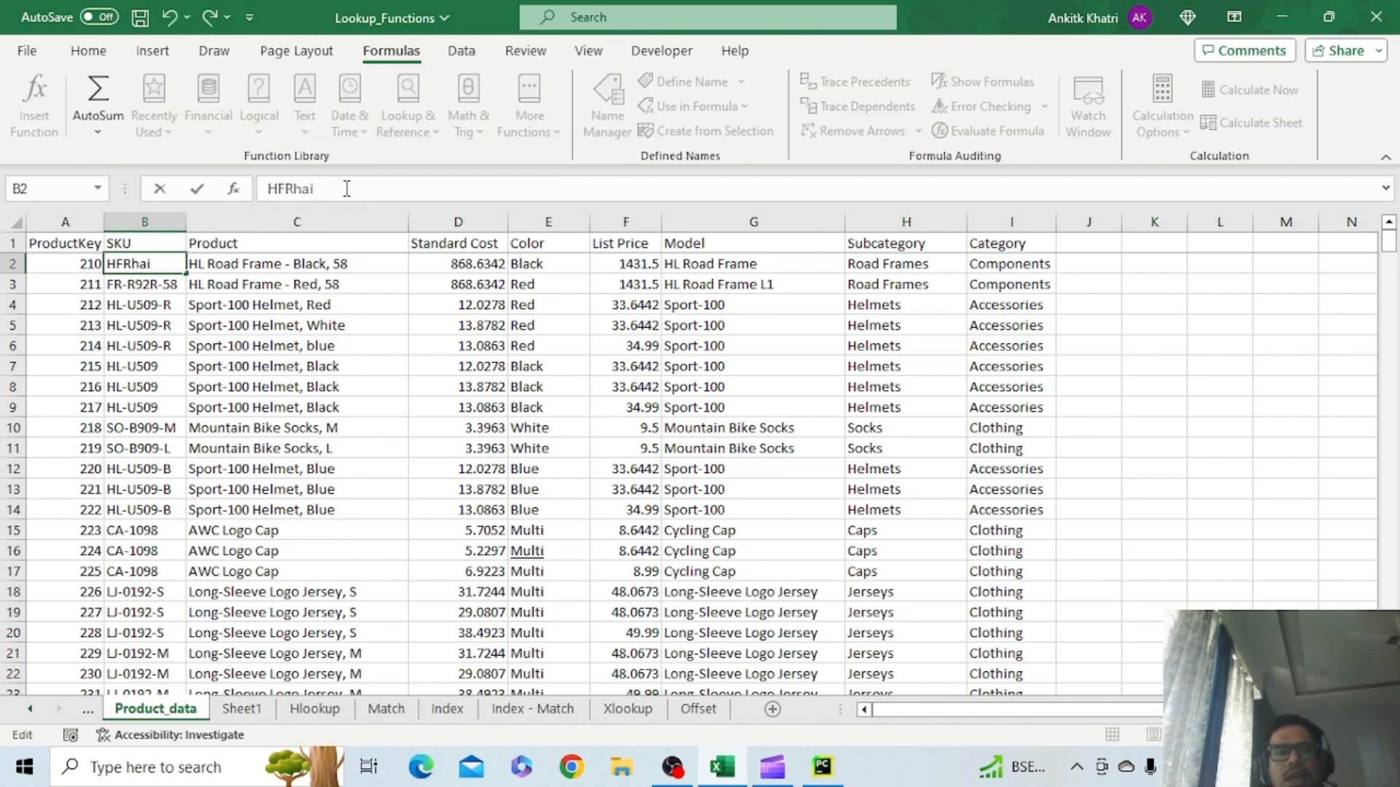
key(BackSpace)
key(BackSpace)
key(BackSpace)
key(Return)
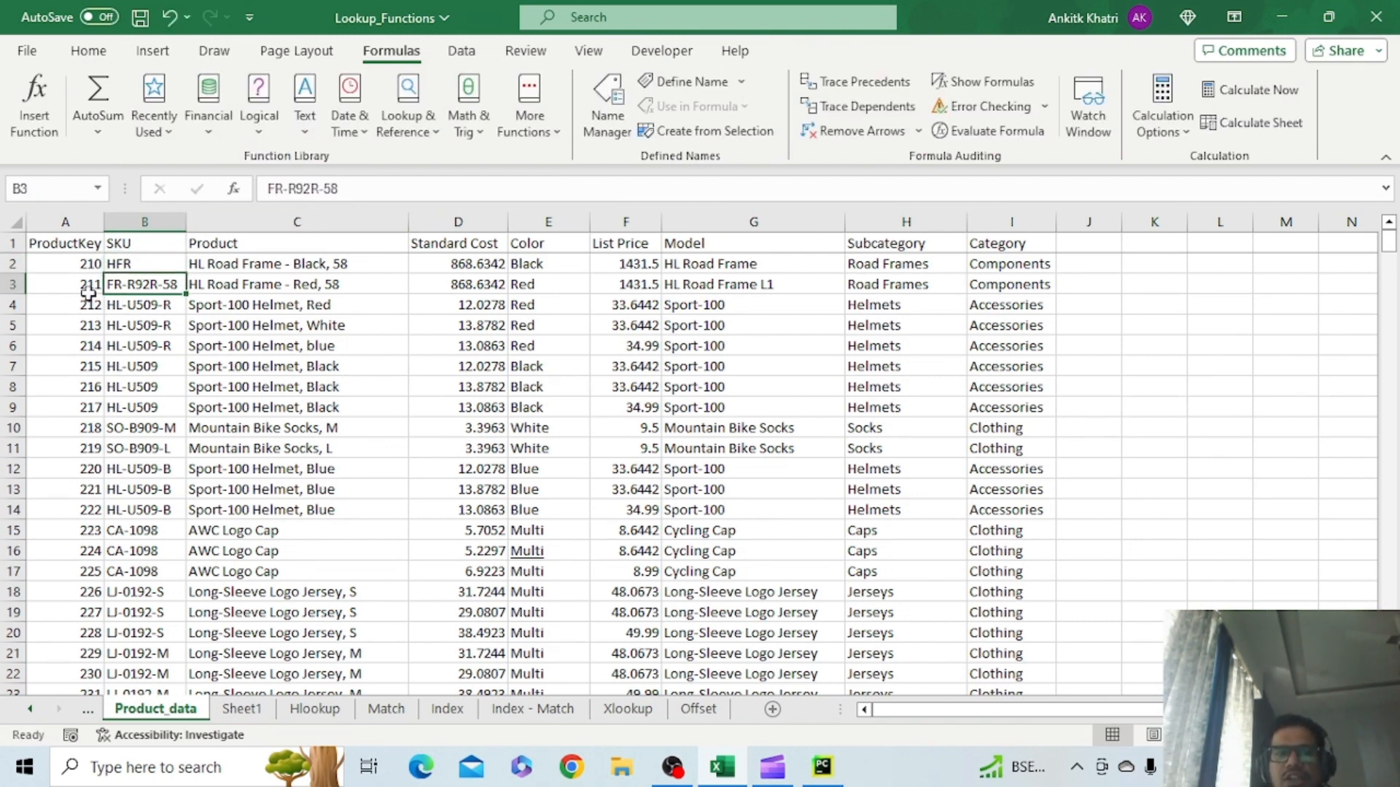
click(144, 264)
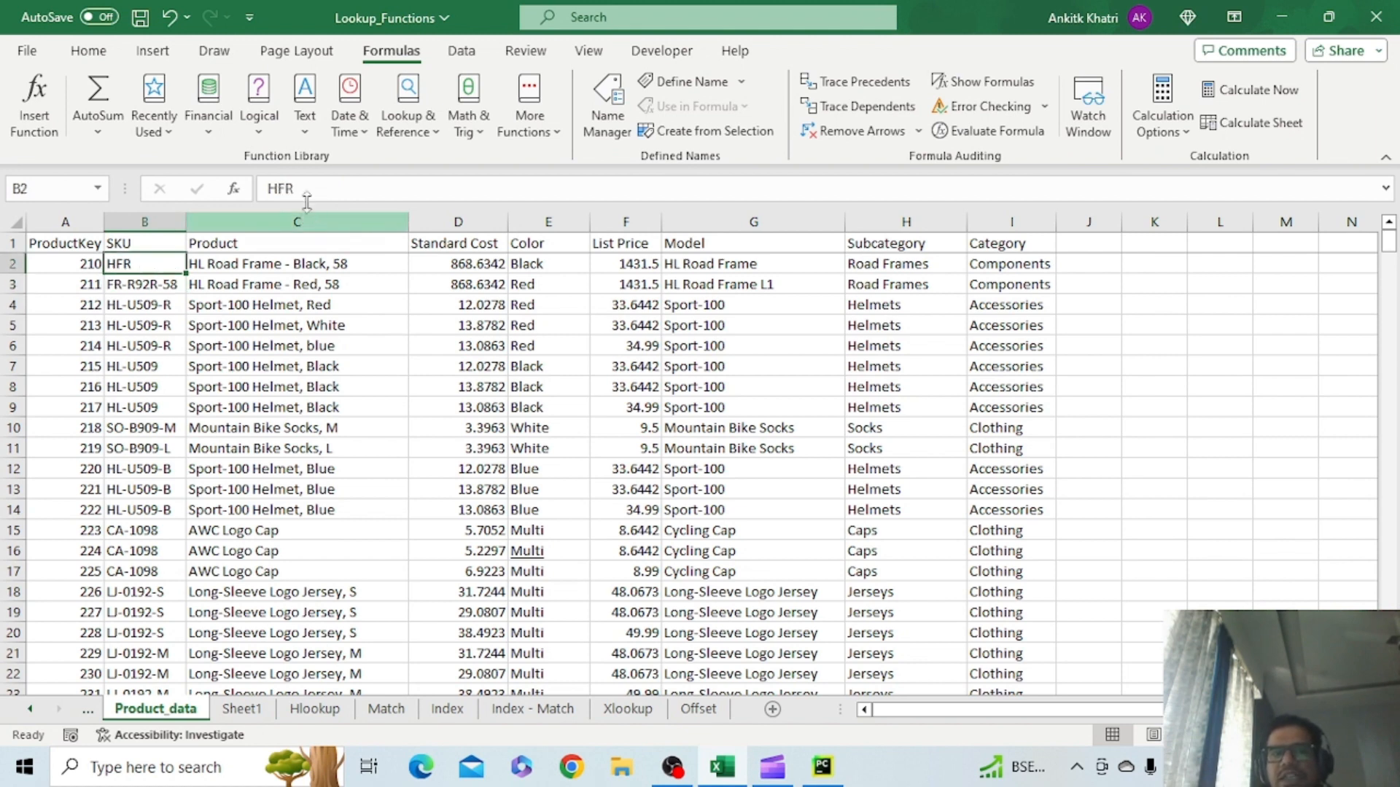
click(266, 189)
click(503, 711)
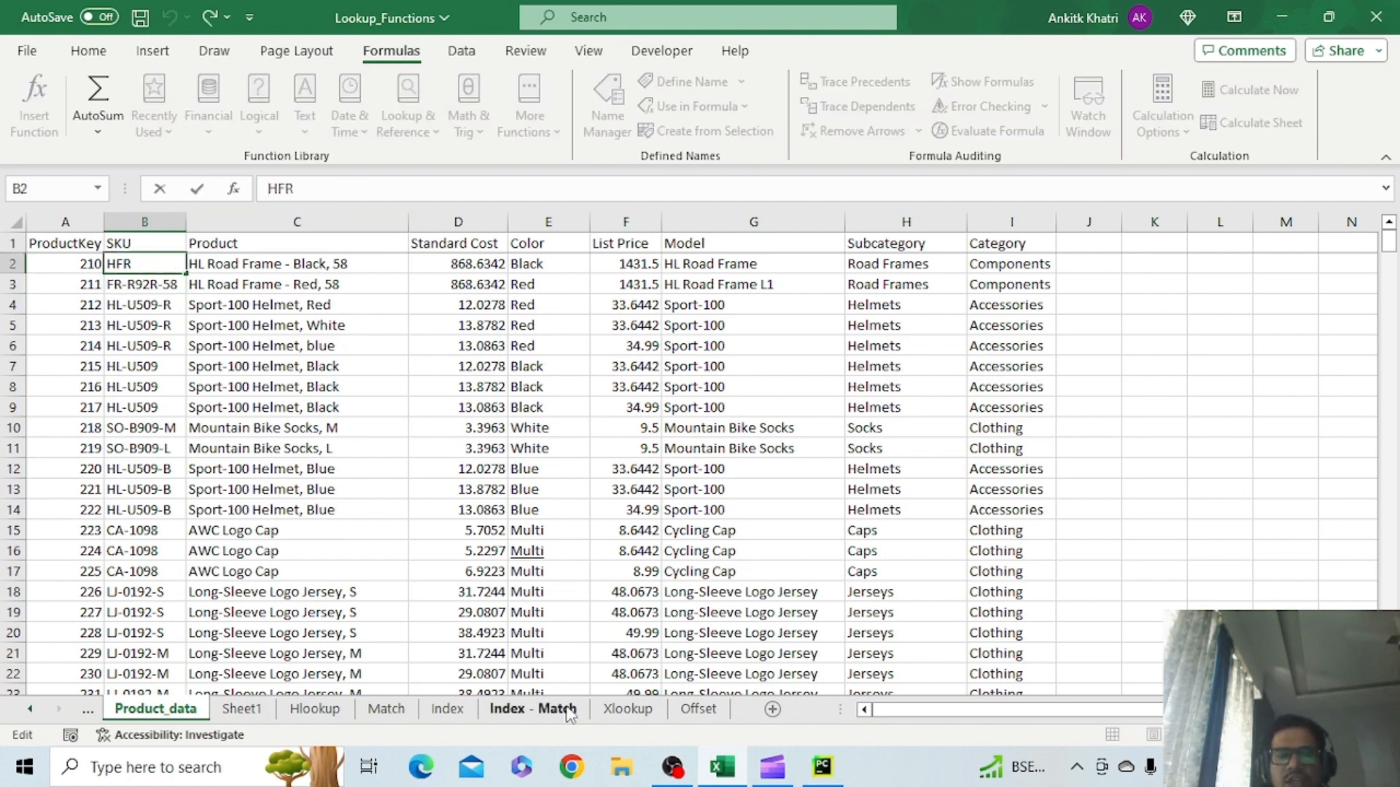
click(626, 711)
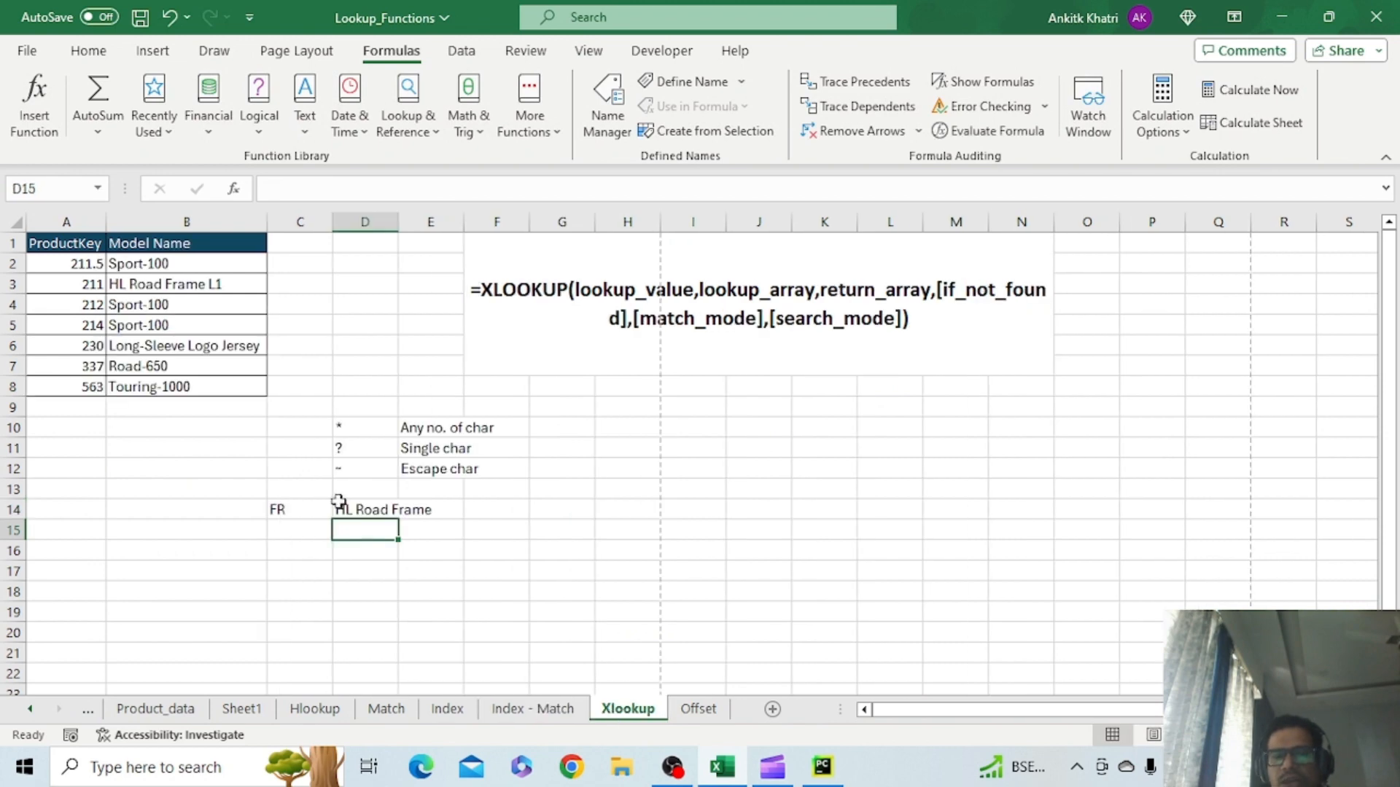
Change the SKU in B2 of the Product_data sheet to HFRH and check the single-character wildcard lookup in D14
click(156, 709)
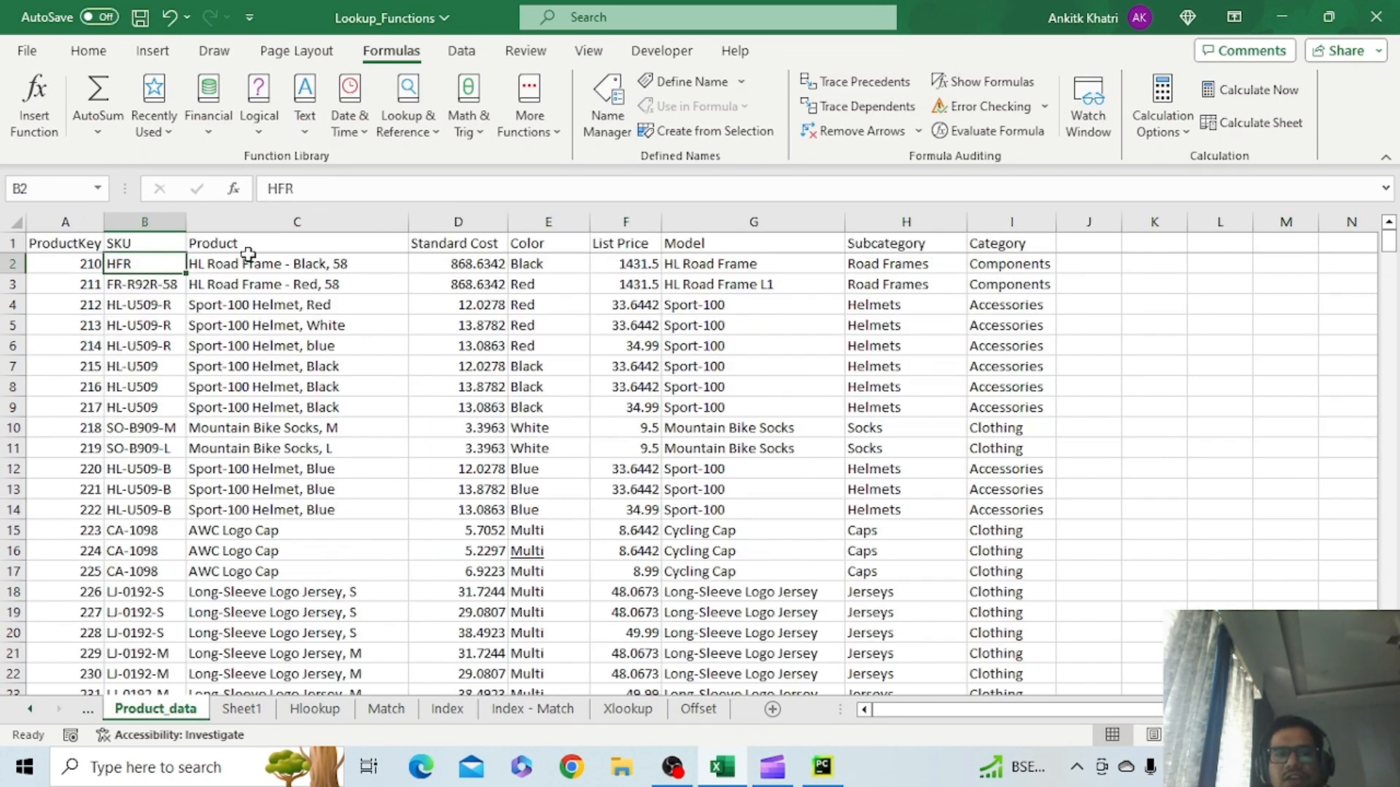
click(307, 191)
text(H)
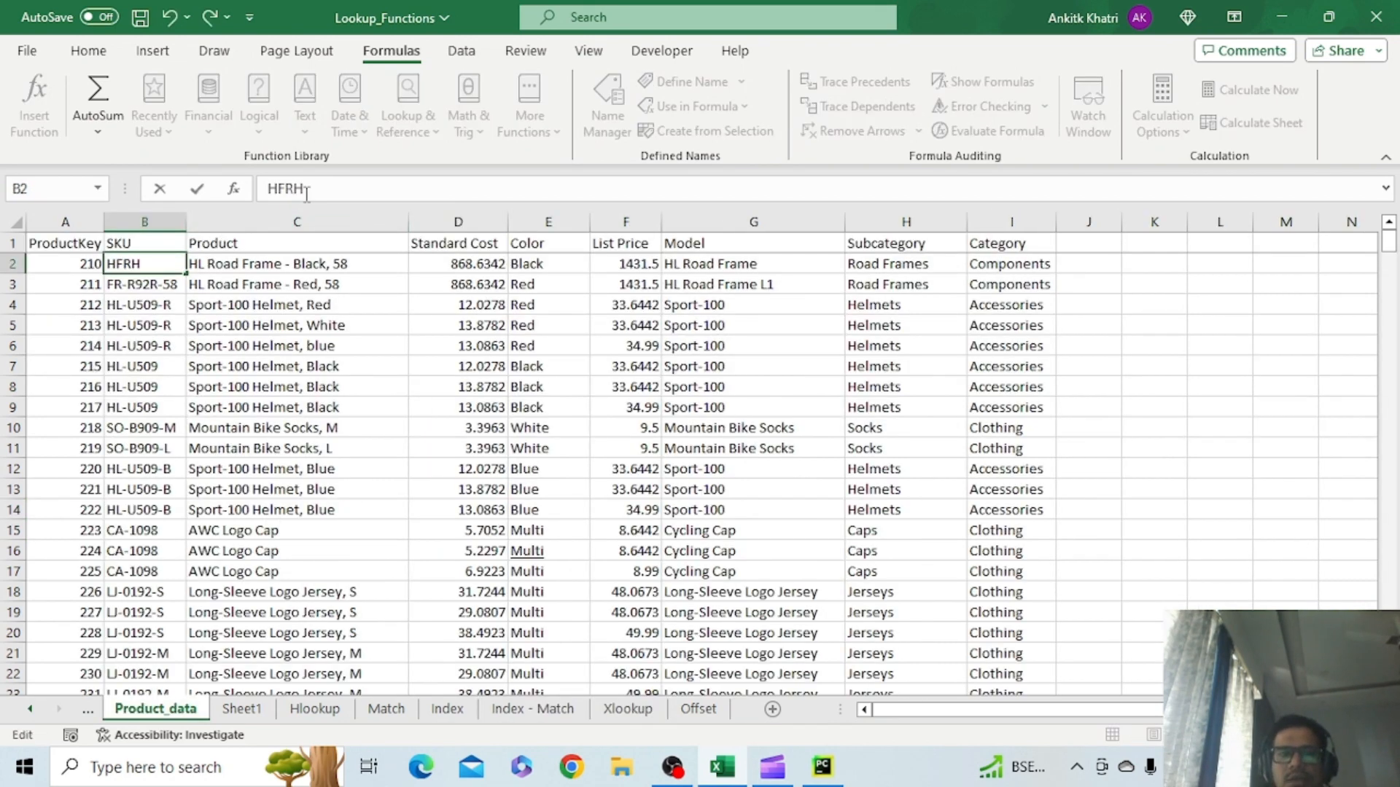
key(Return)
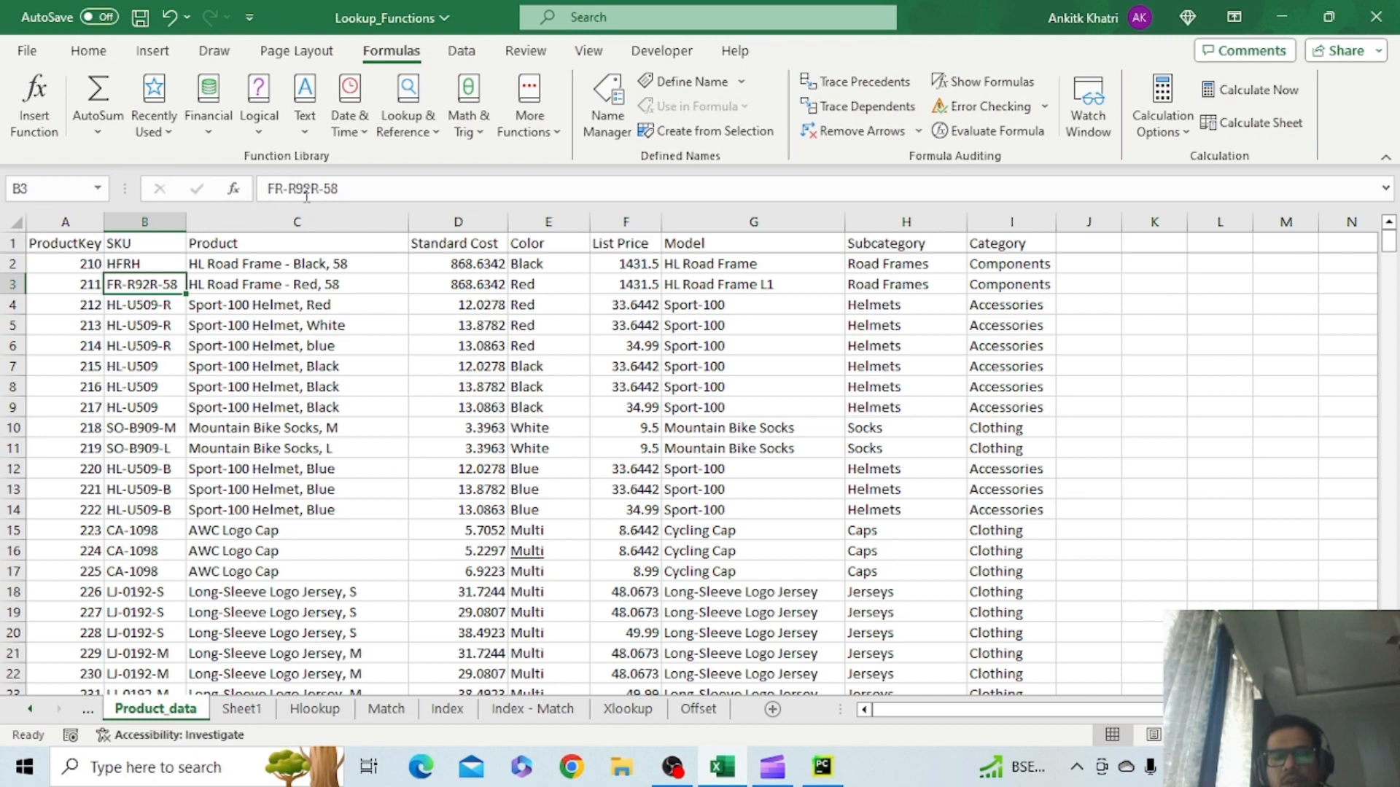
click(616, 711)
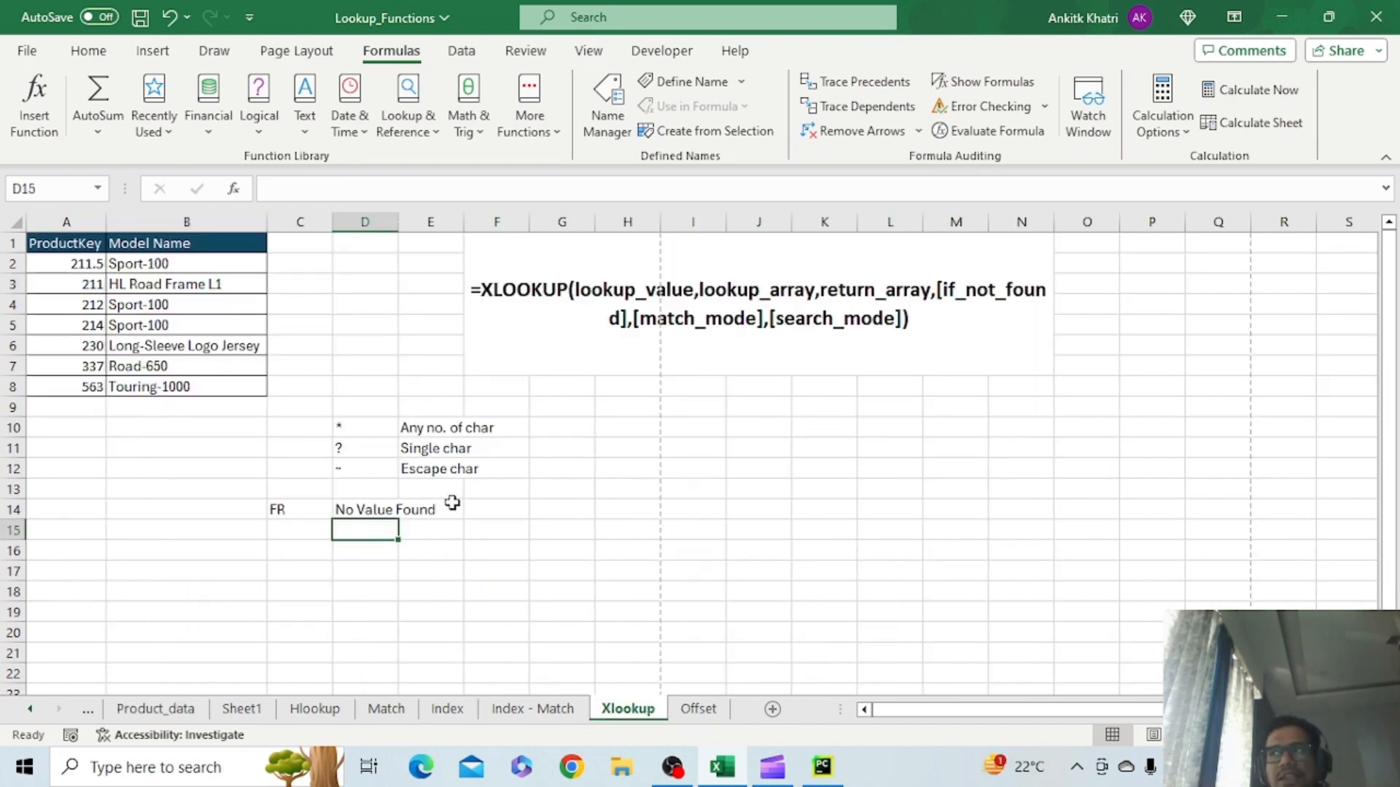
click(295, 508)
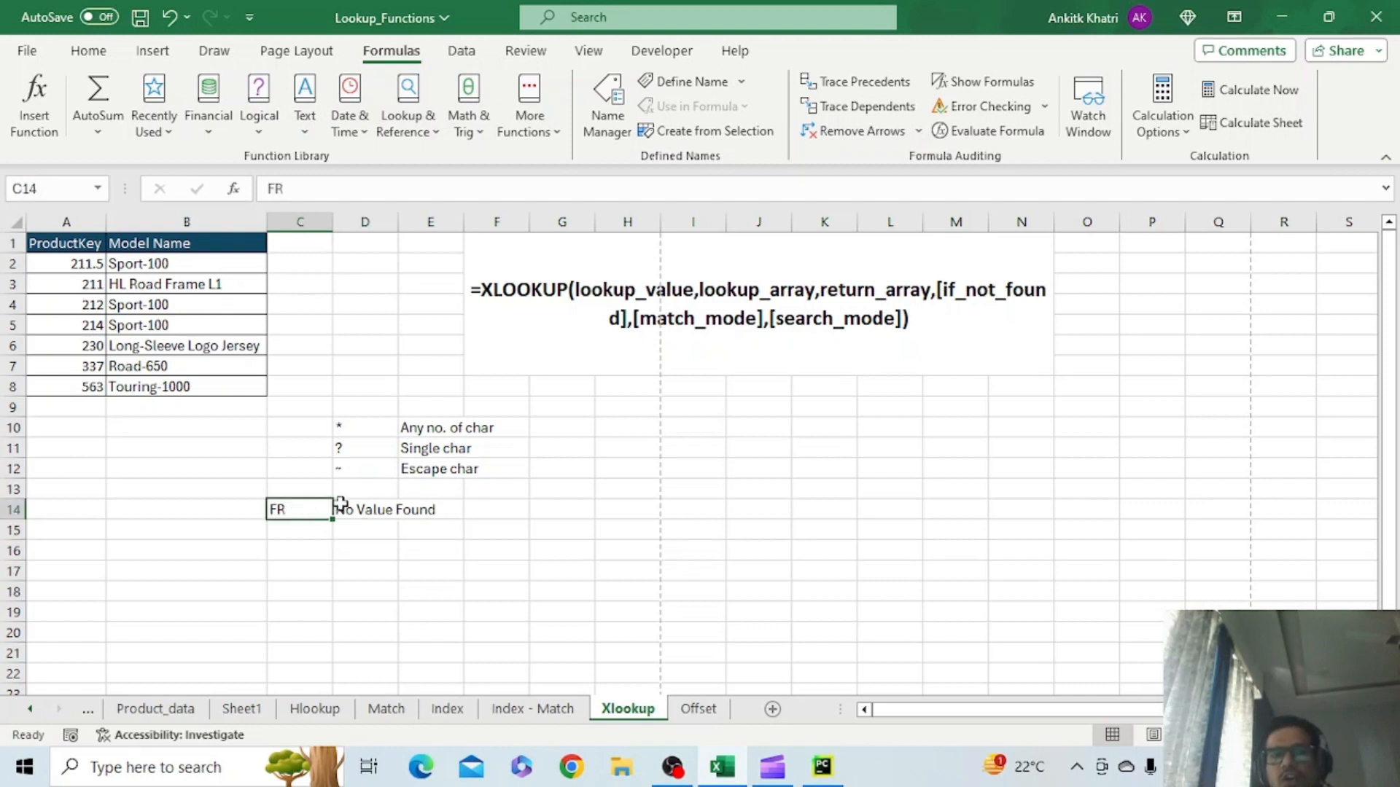
click(390, 514)
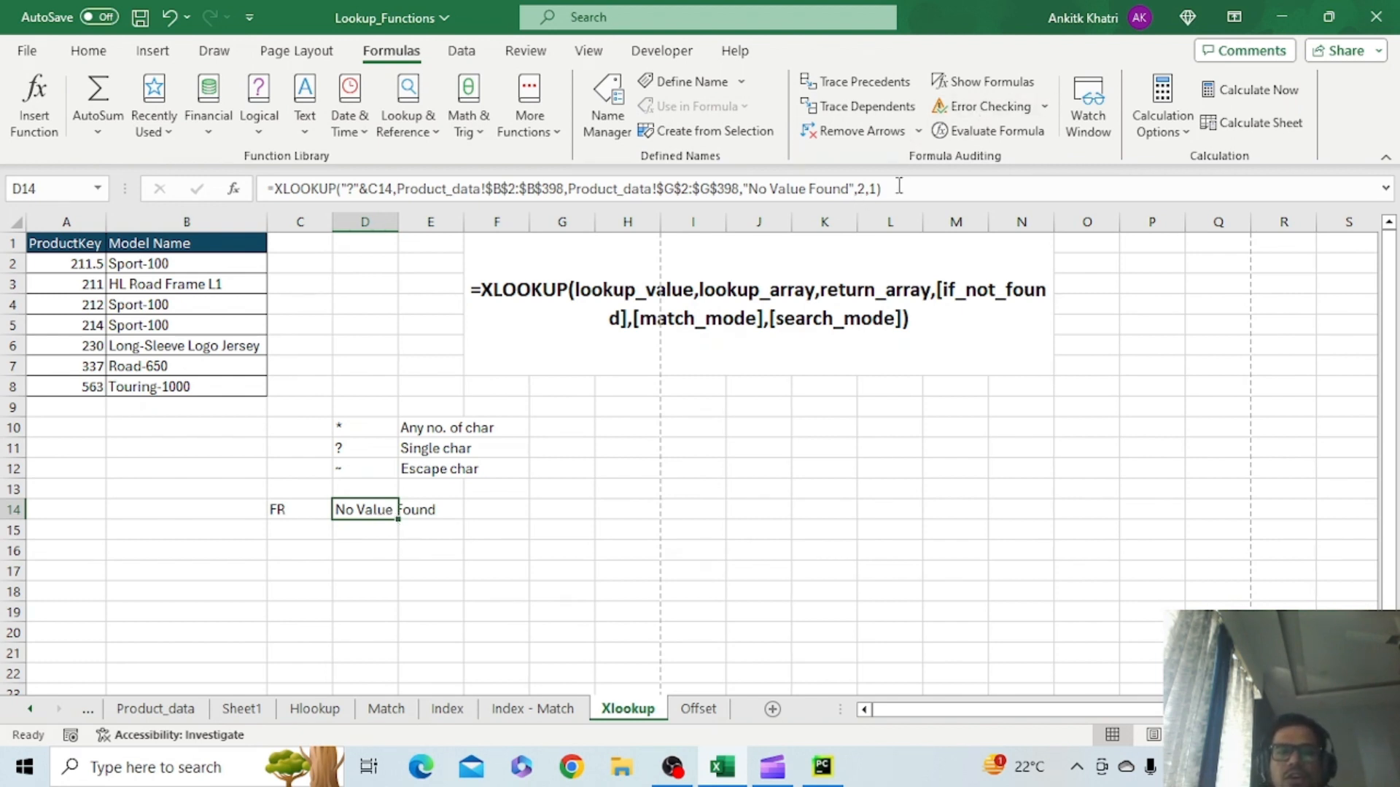
Examine the available search_mode options in B2's XLOOKUP formula on the Xlookup sheet, and cancel the formula edit
click(191, 257)
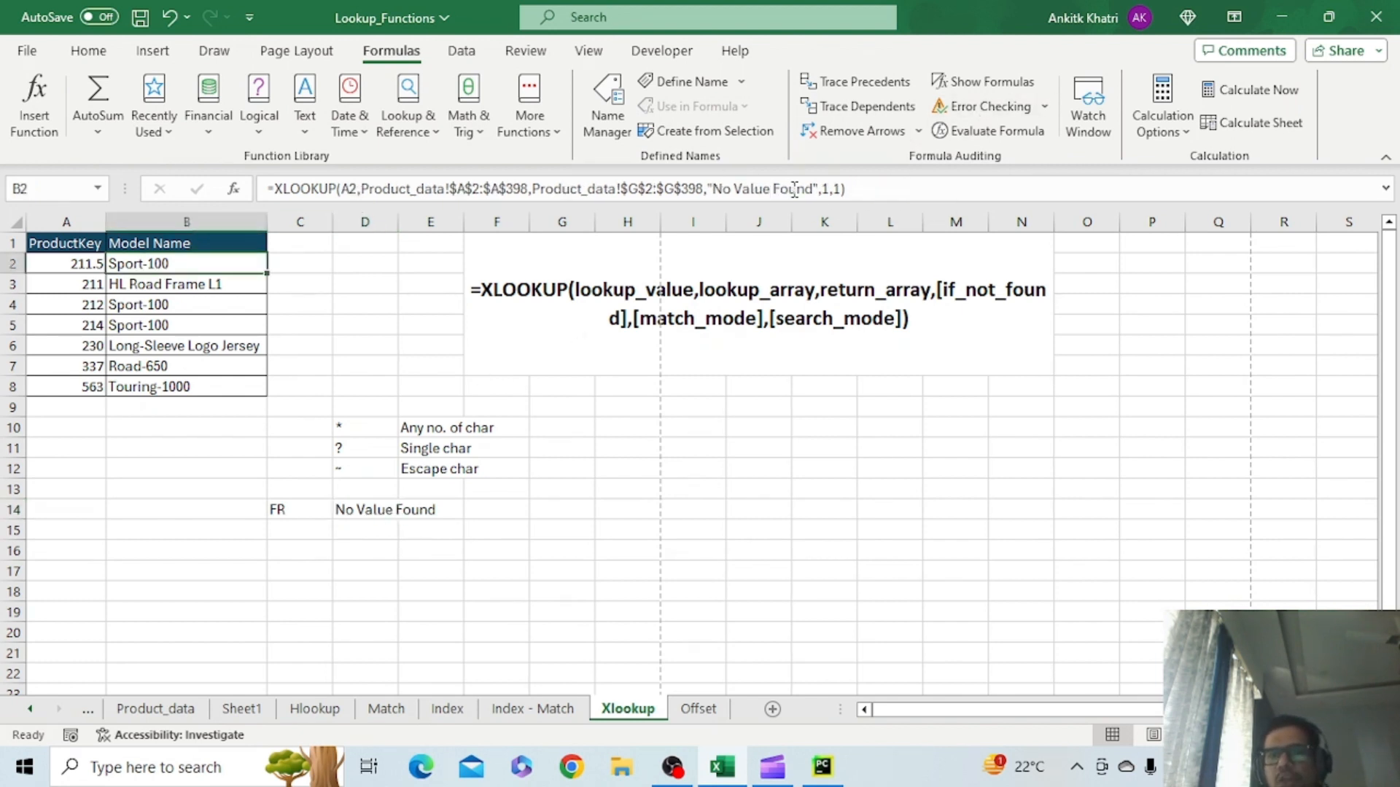
click(836, 188)
text(,)
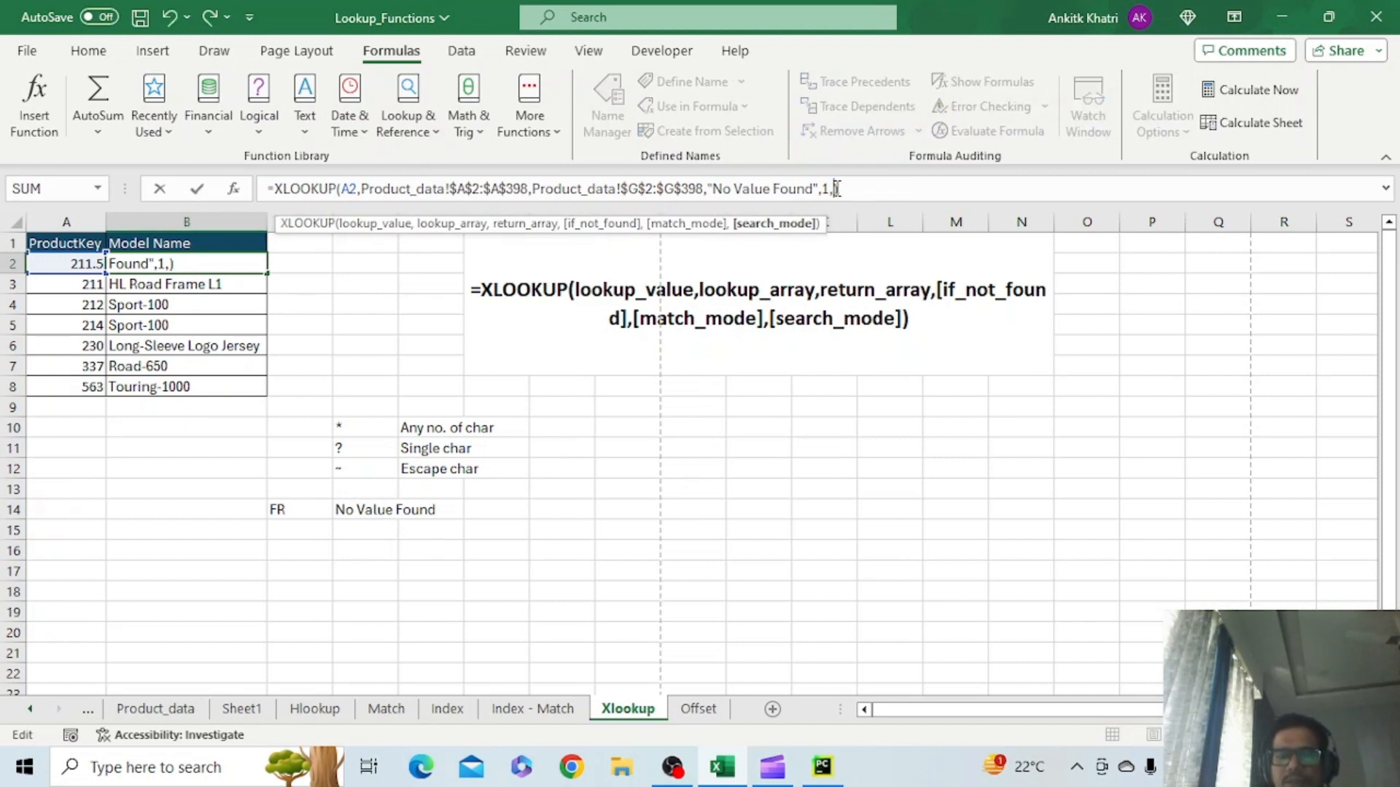
key(BackSpace)
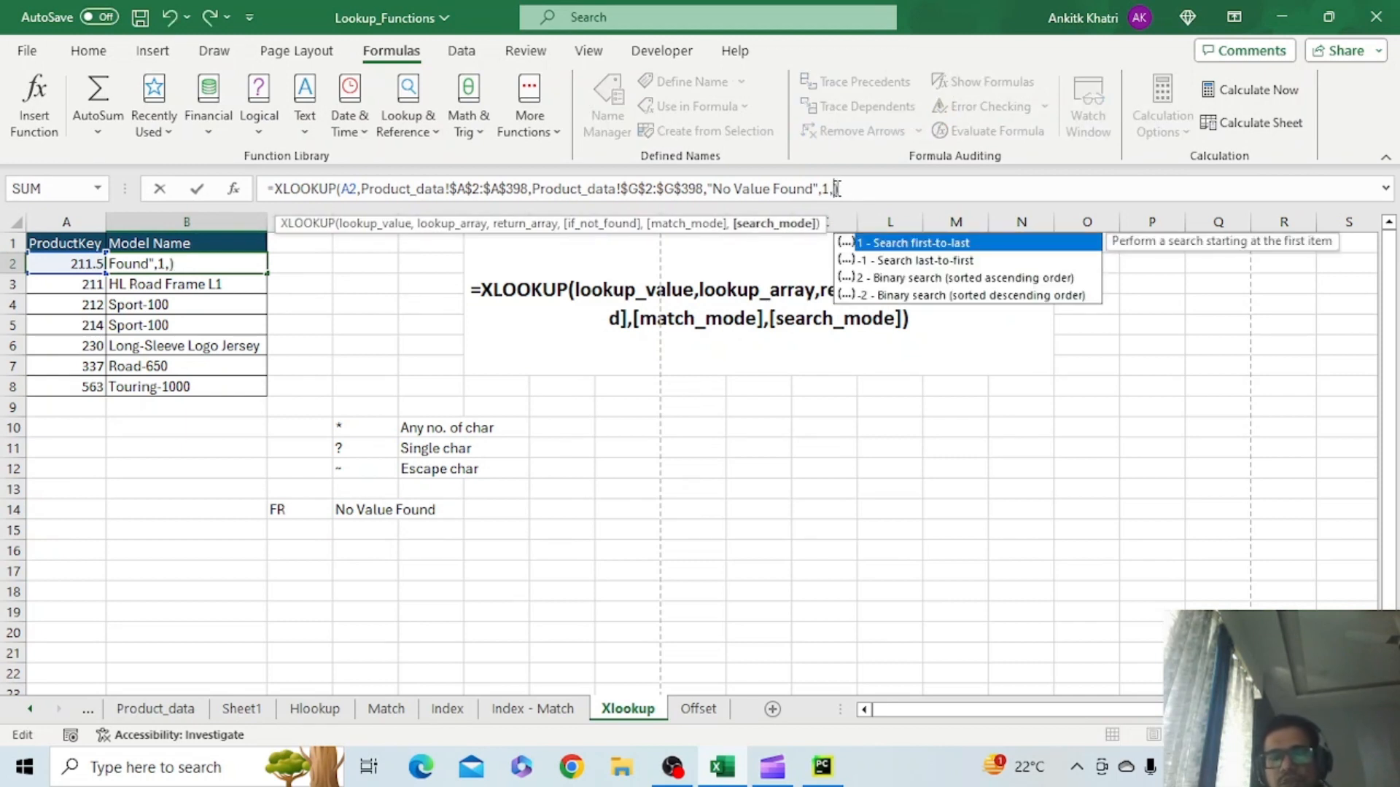
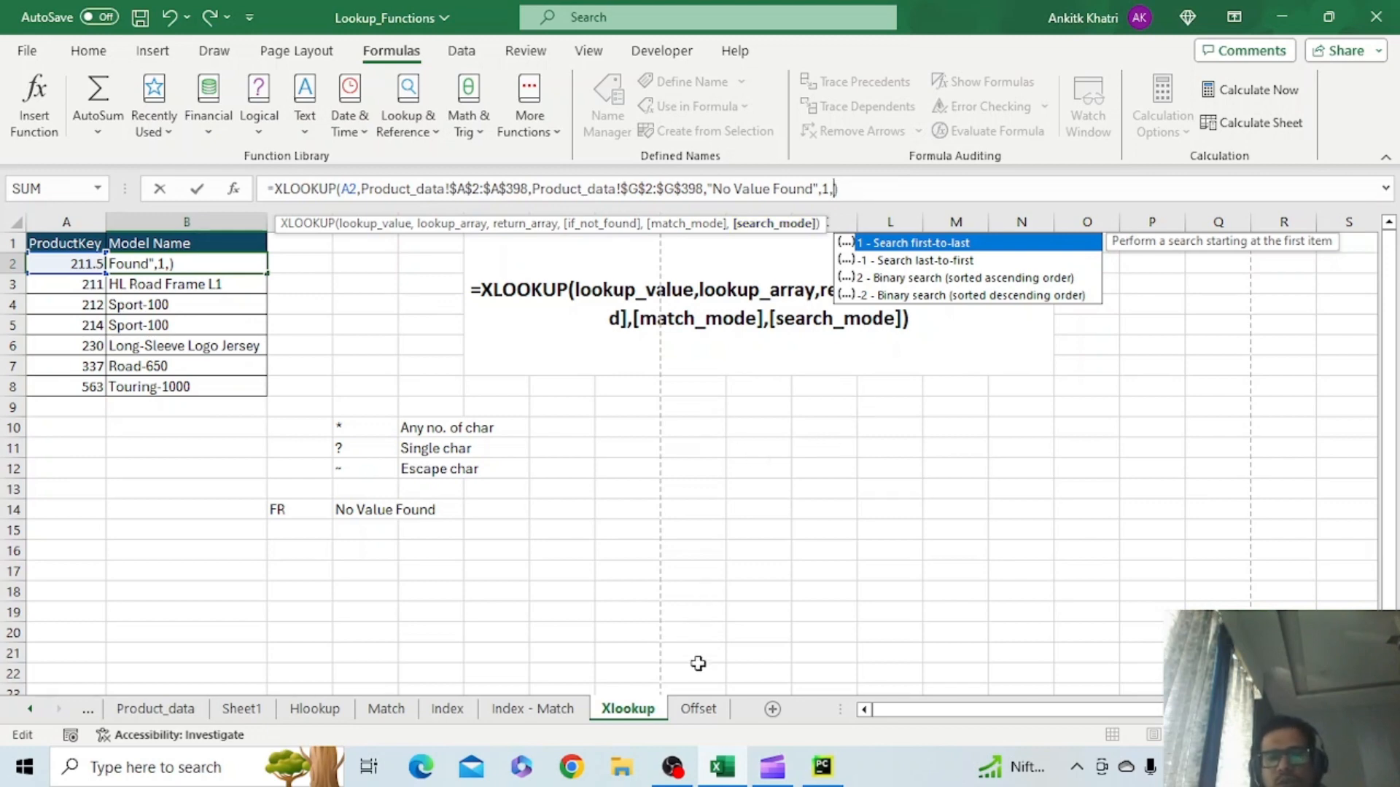
click(699, 708)
click(483, 551)
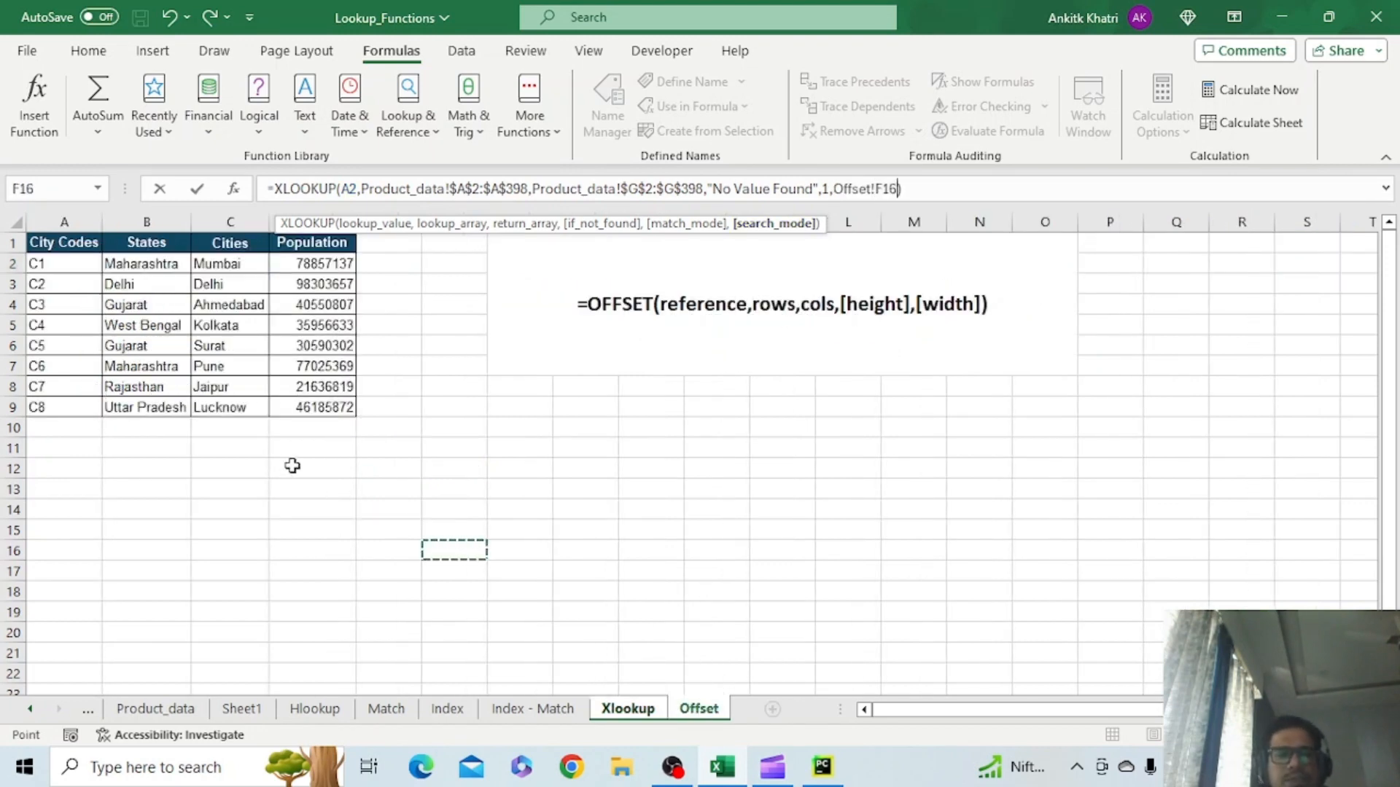
click(286, 465)
key(Escape)
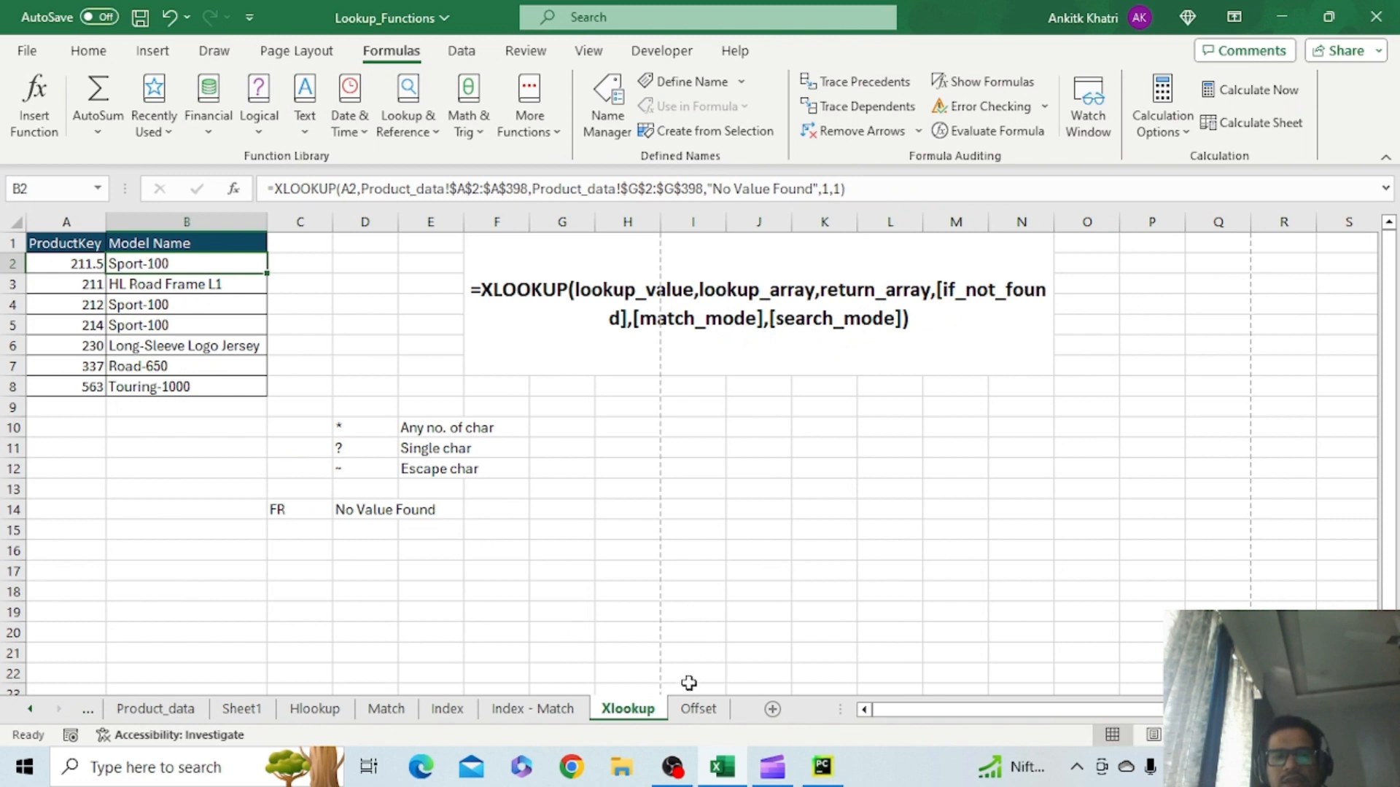
On the Offset sheet, enter =OFFSET(A2,2,2) in cell D12
click(698, 709)
click(316, 478)
text(=off)
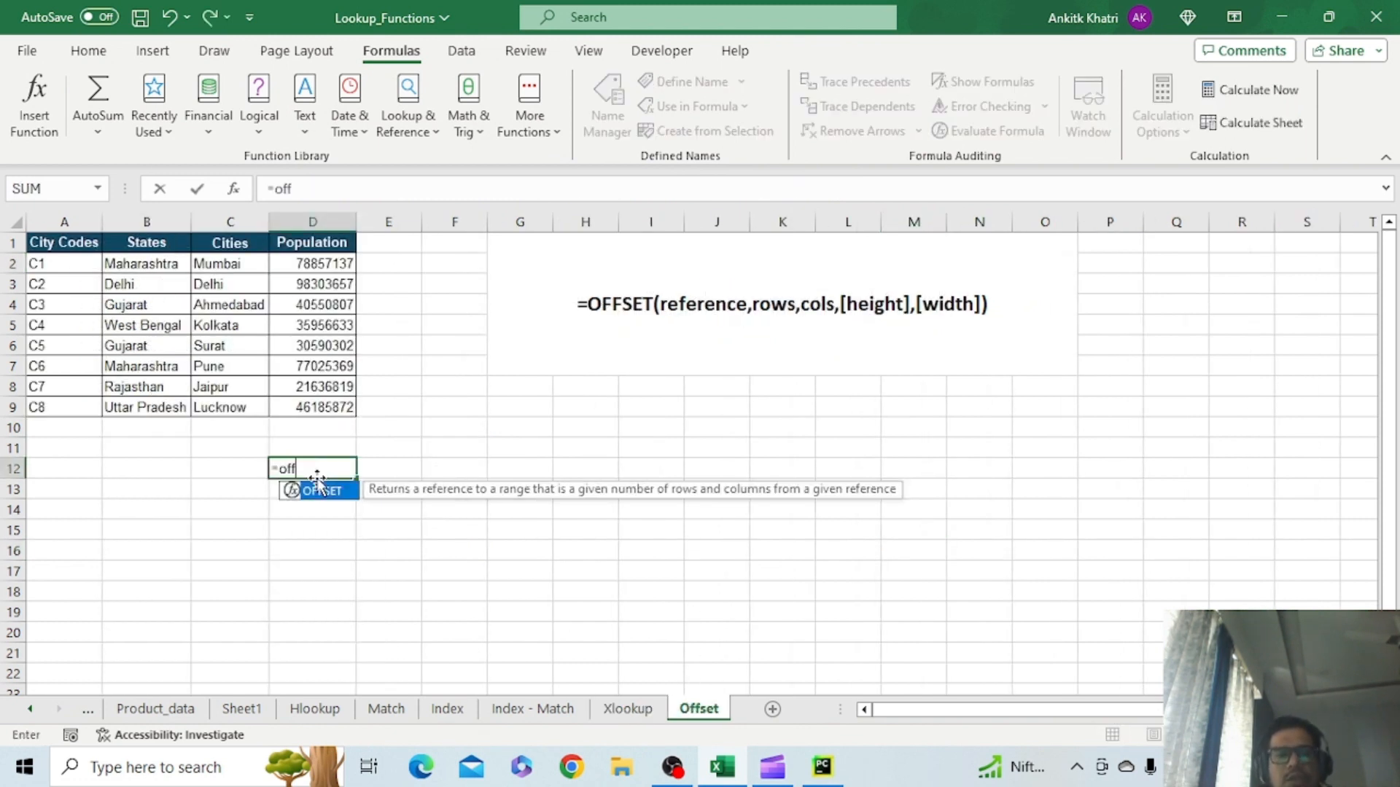
key(Tab)
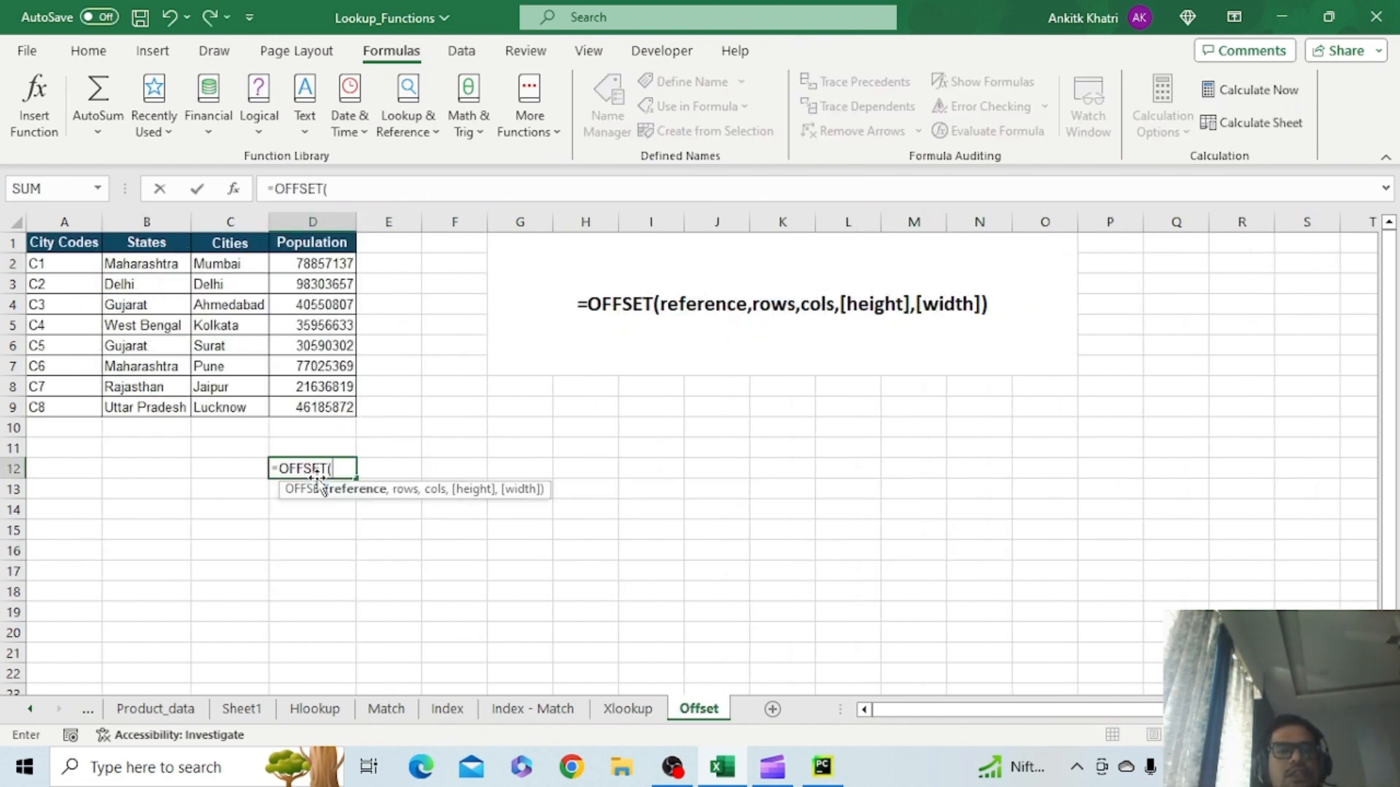
key(BackSpace)
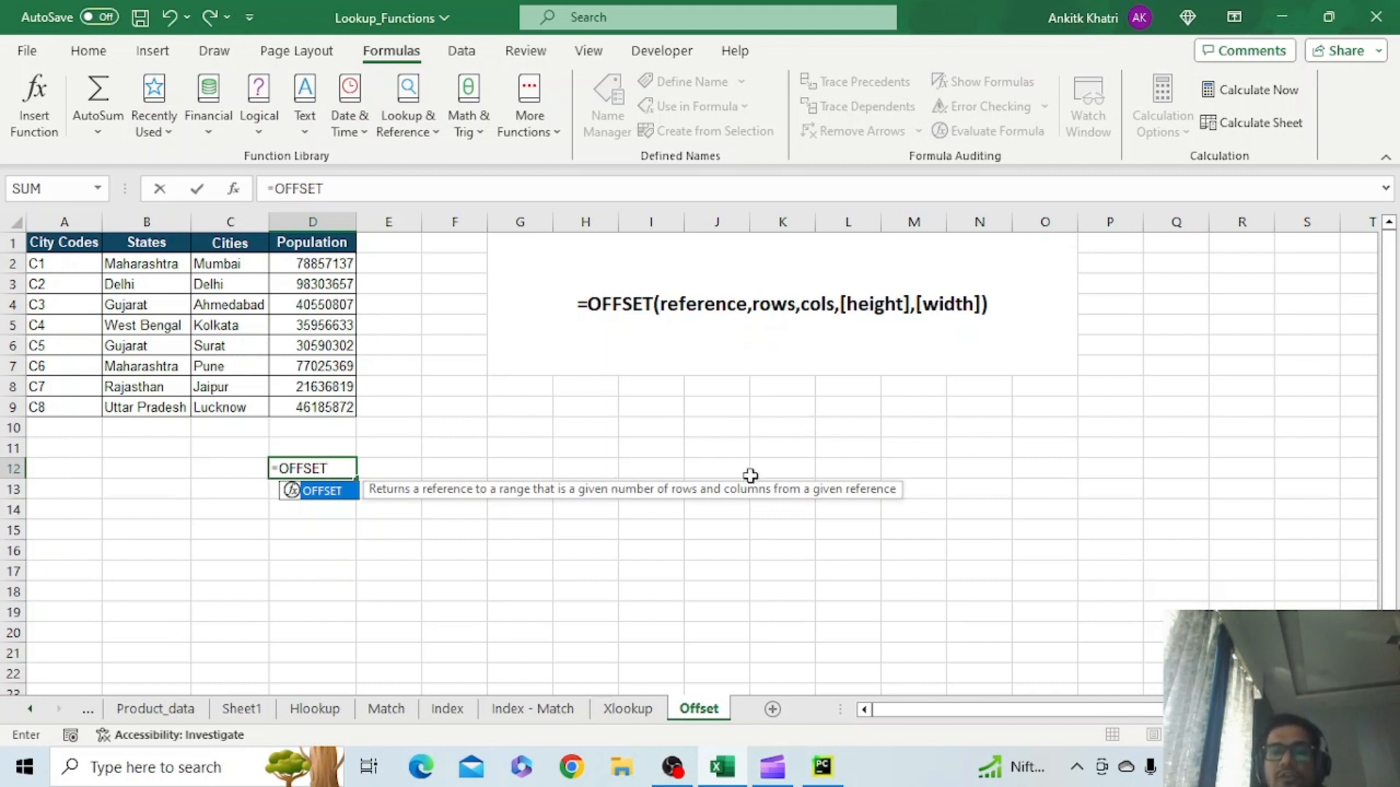
text(()
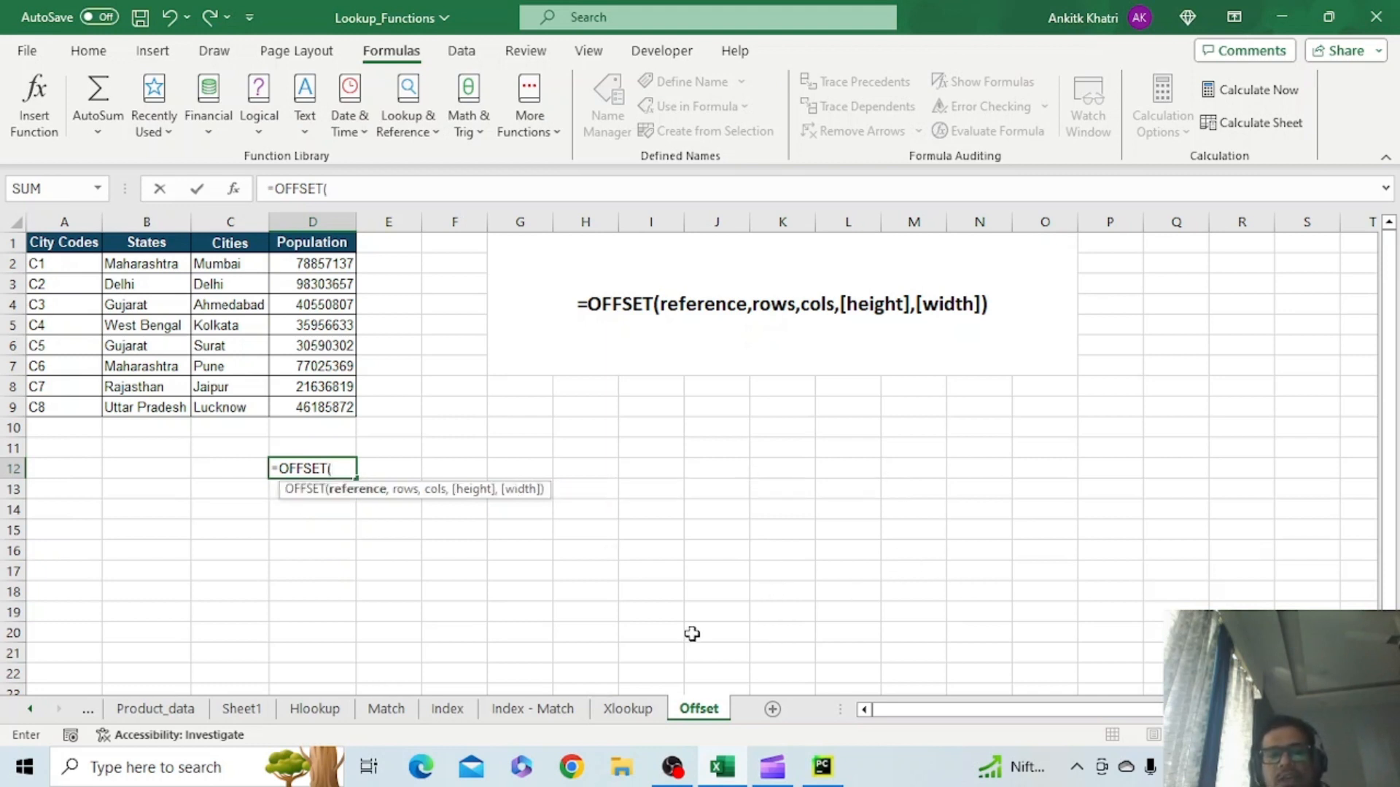
click(41, 260)
text(,)
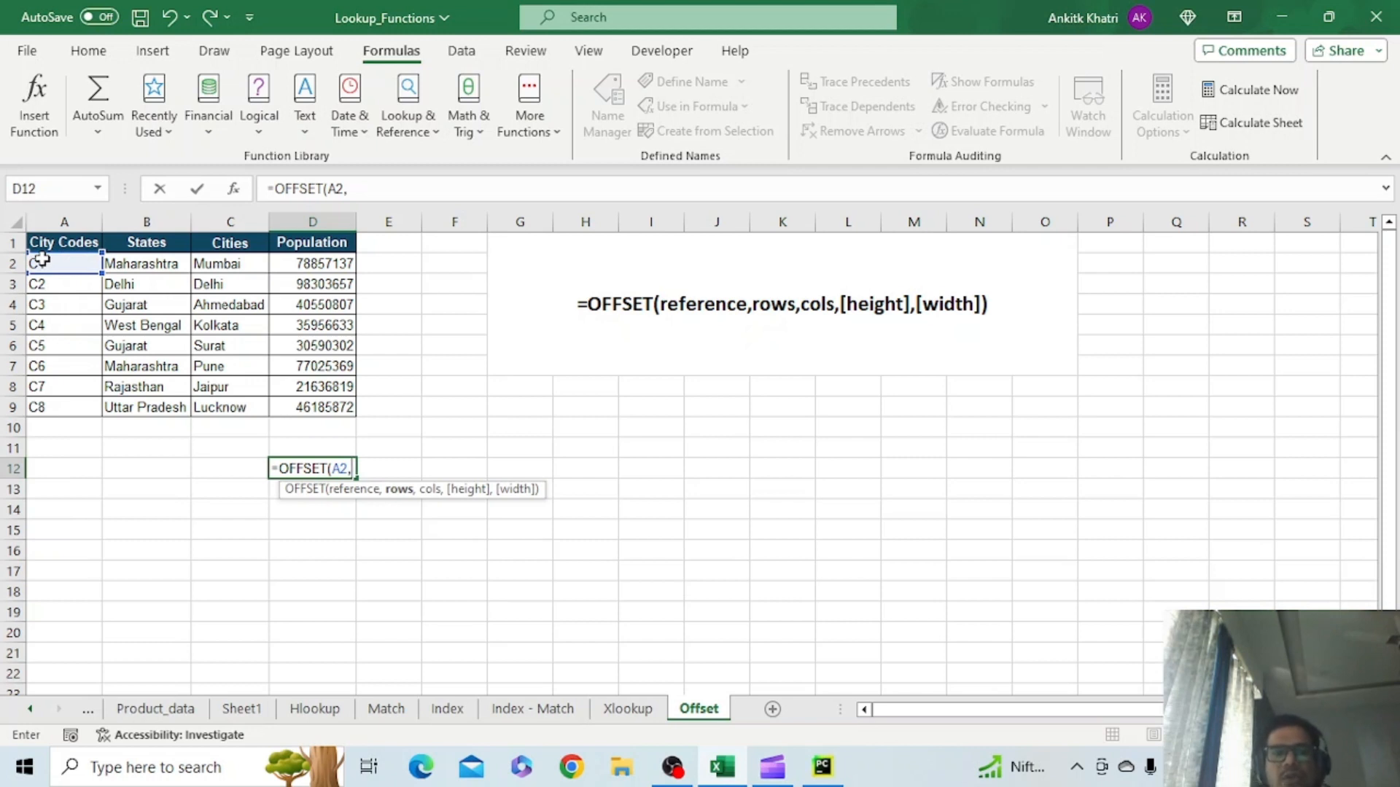
text(2)
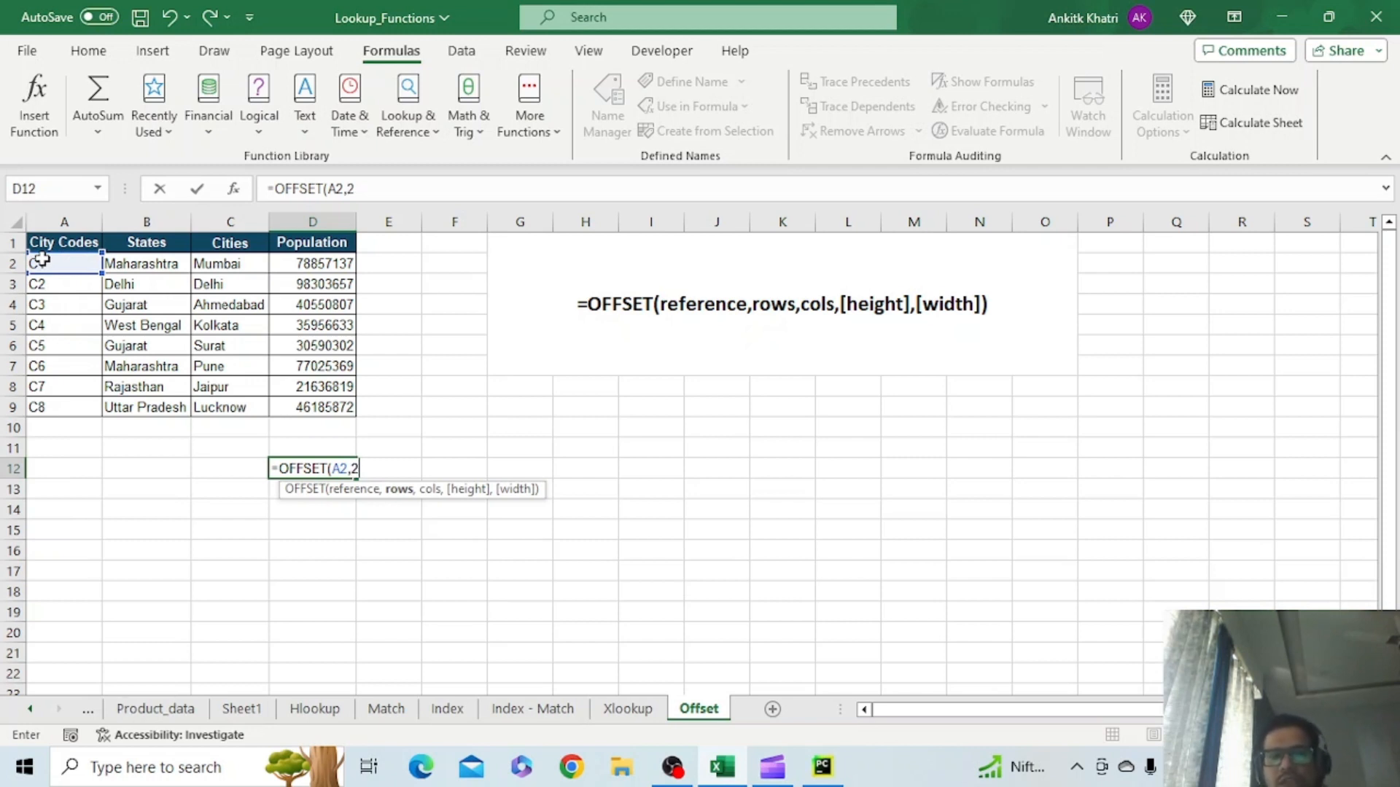
text(,)
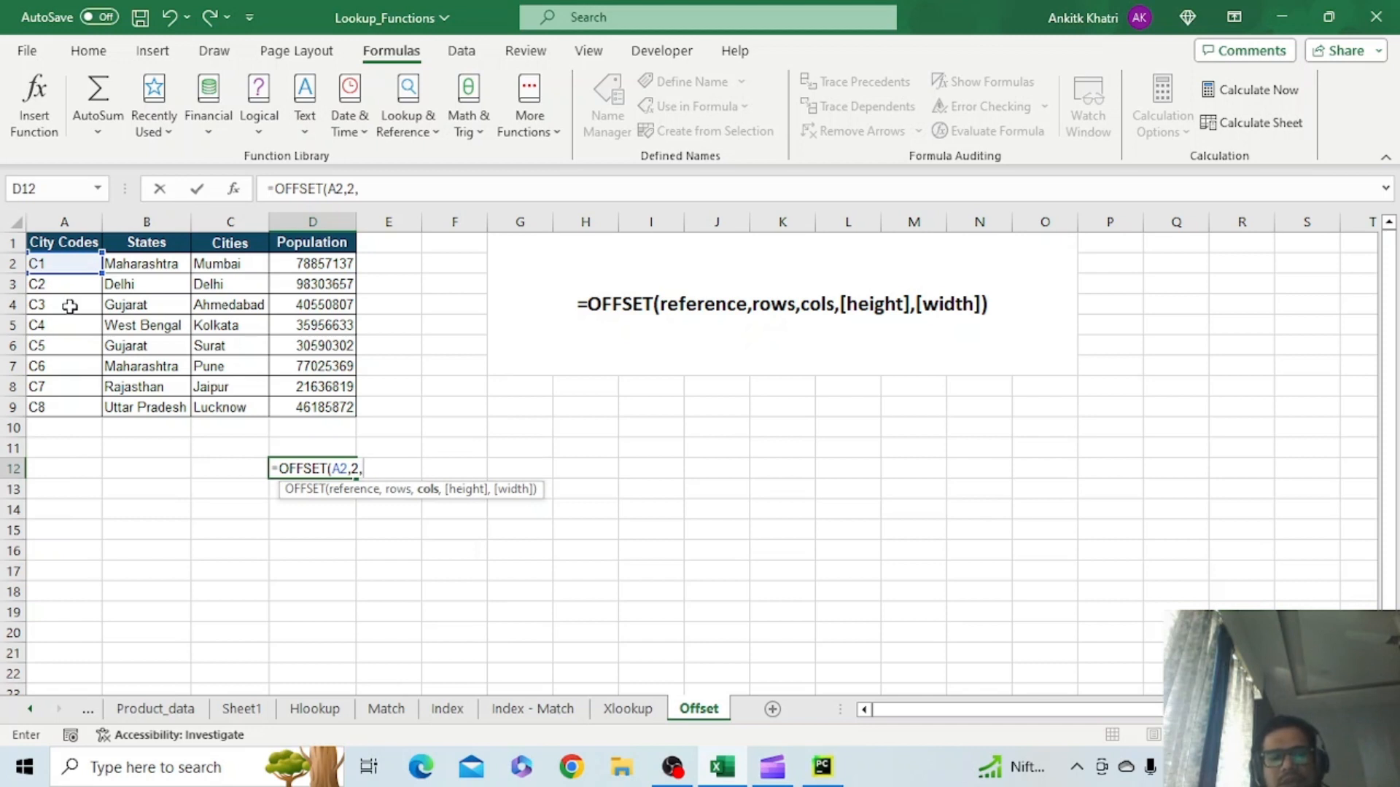
text(2)
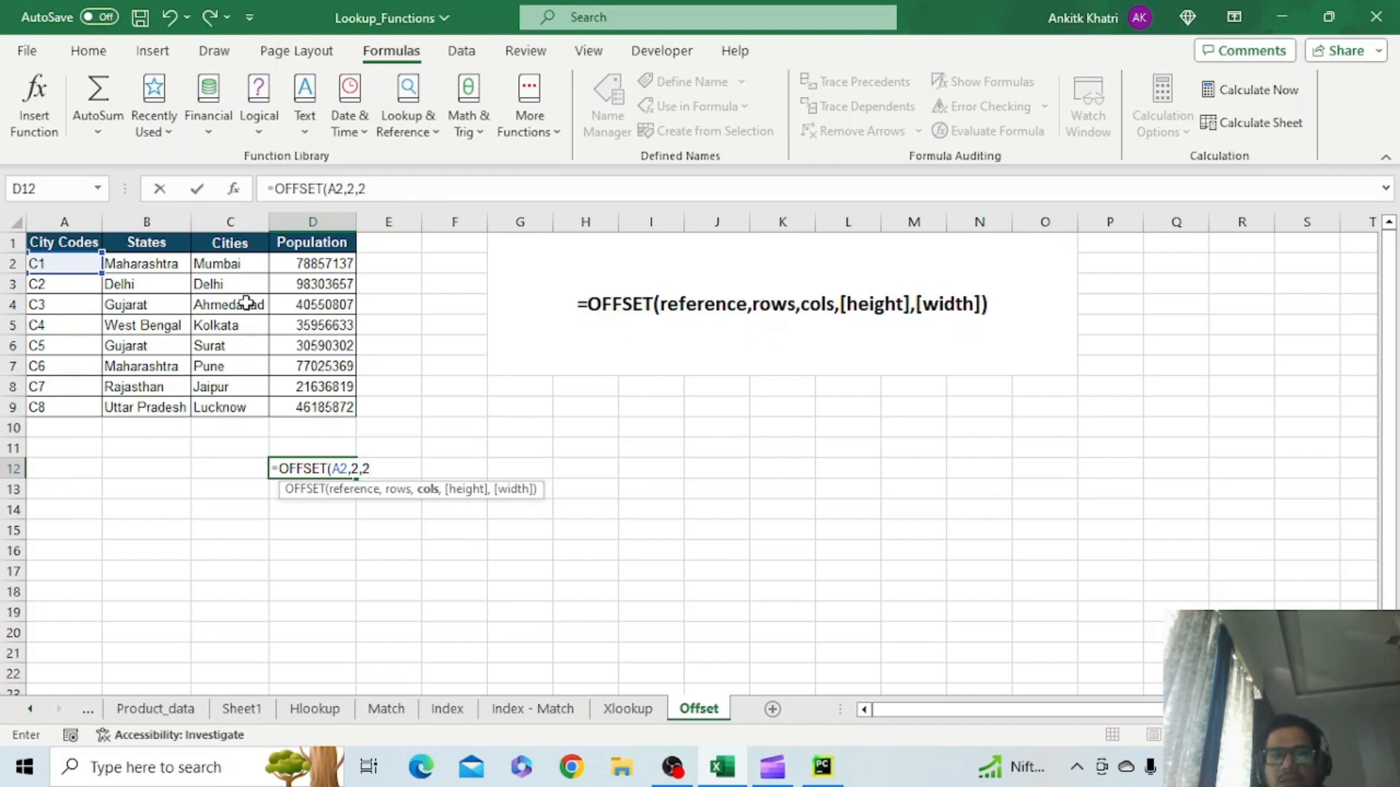
text())
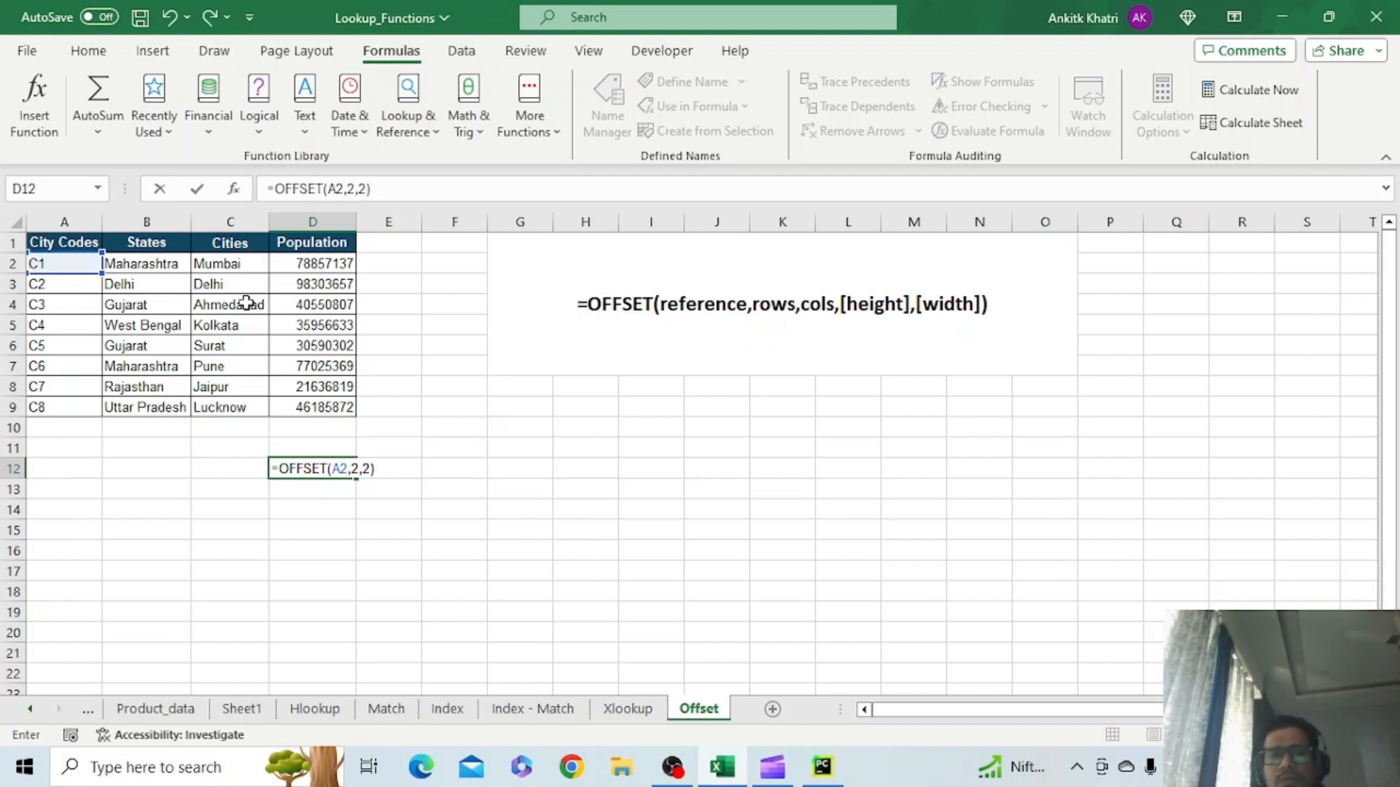
key(Return)
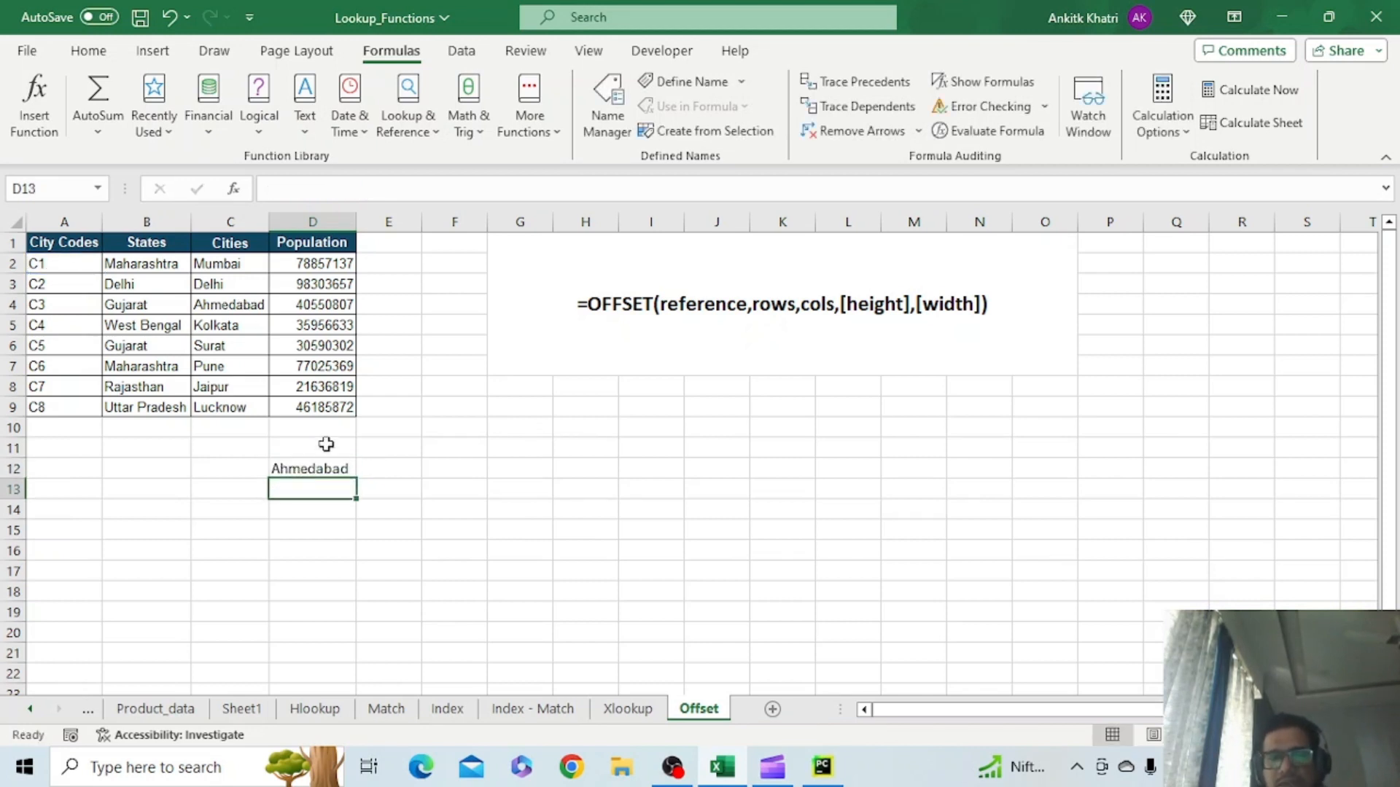
Start an OFFSET formula in D14 with reference A2, 2 rows and 2 columns
click(320, 514)
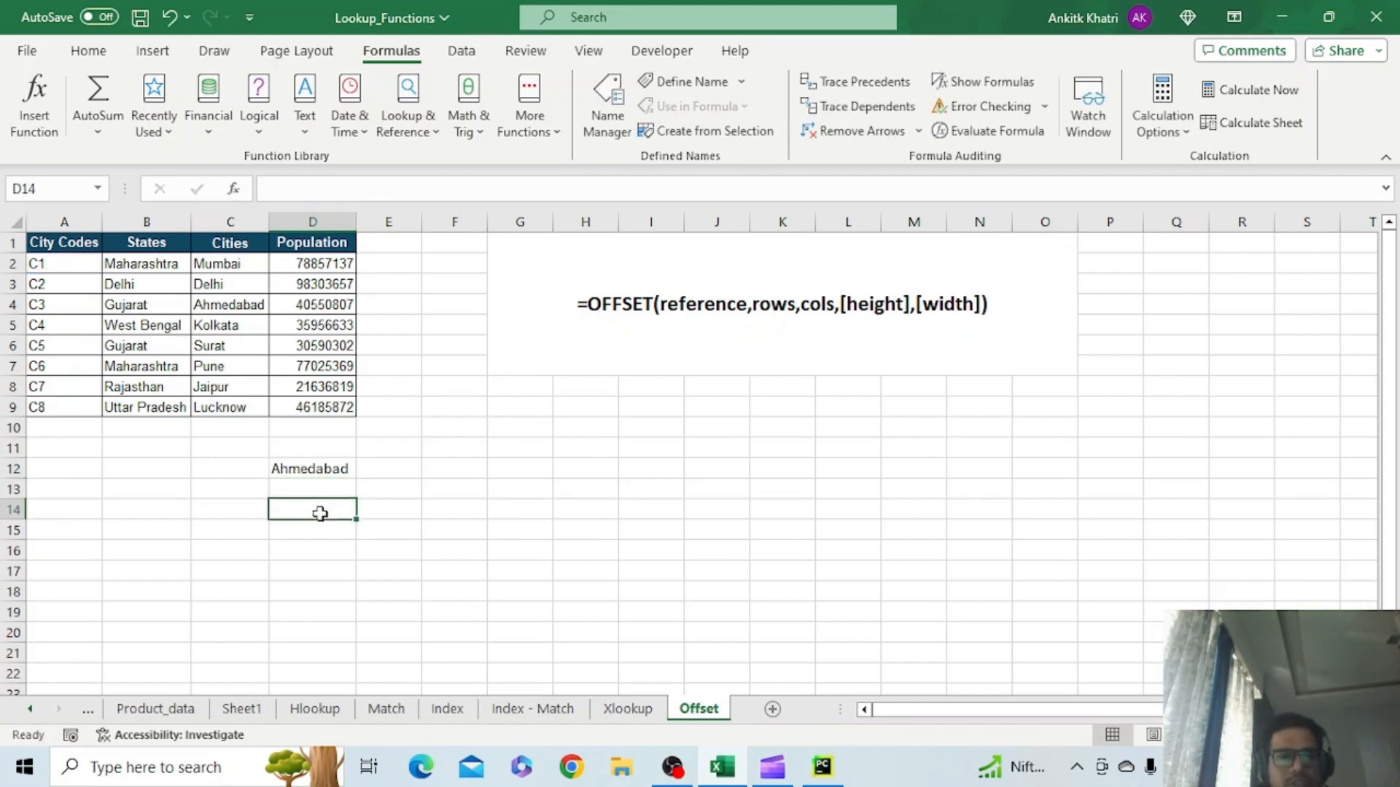
double_click(321, 513)
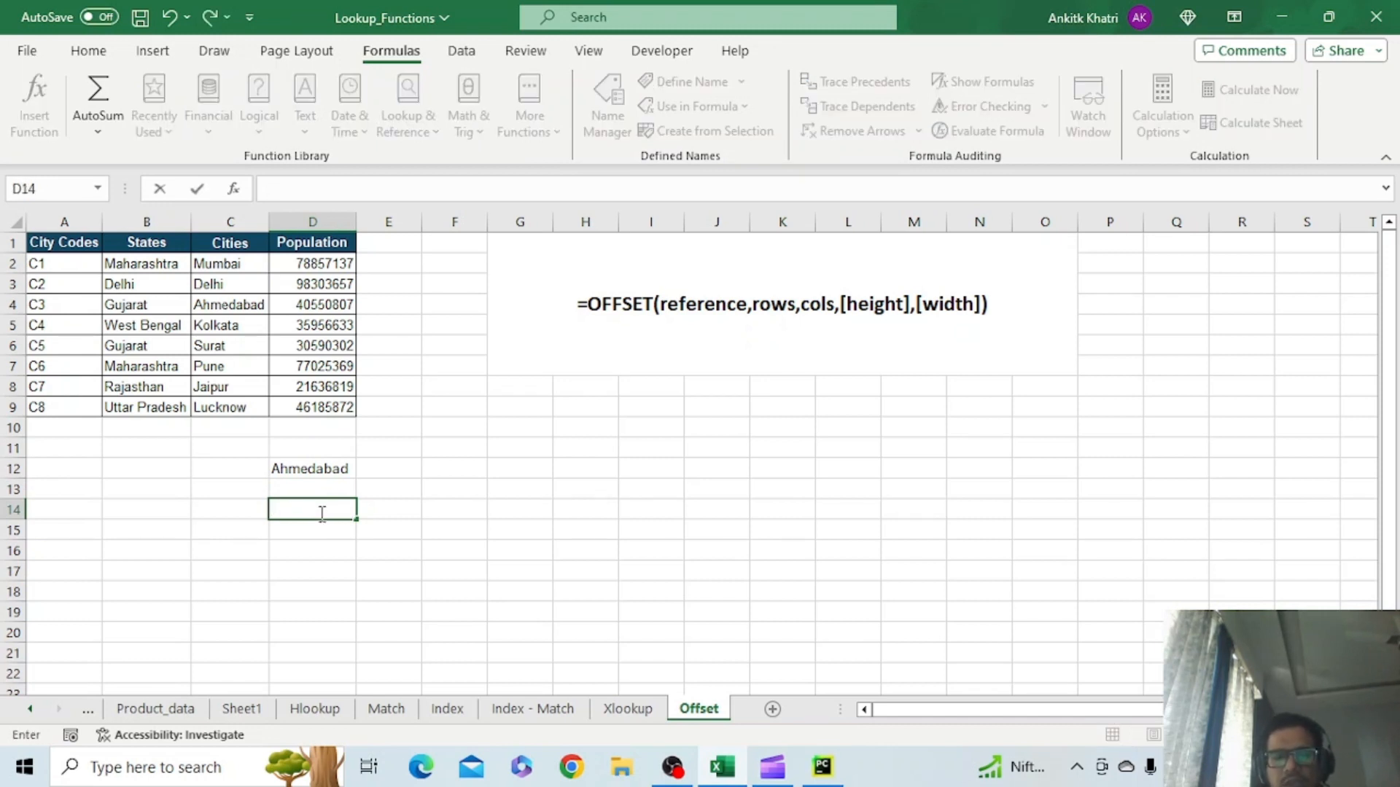
text(=off)
key(Tab)
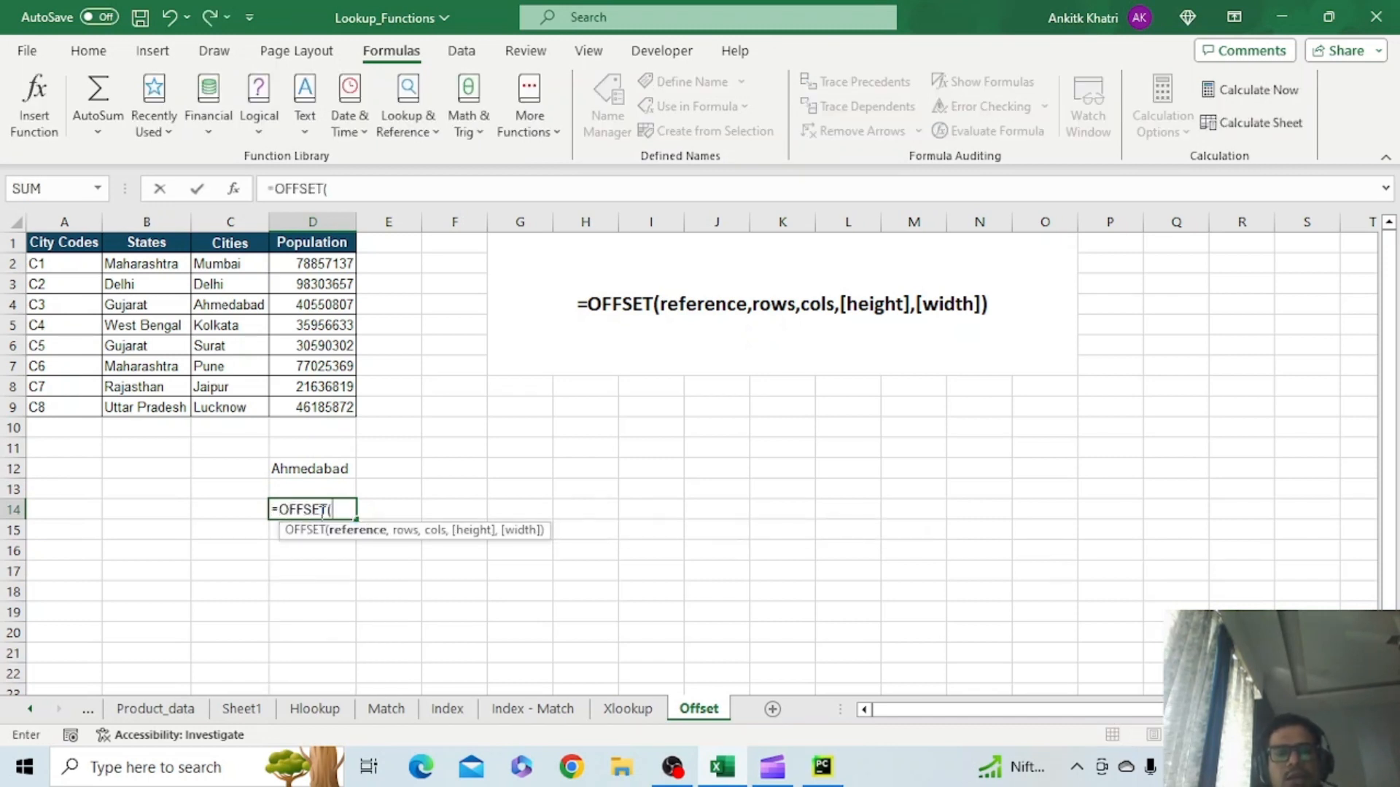
click(42, 259)
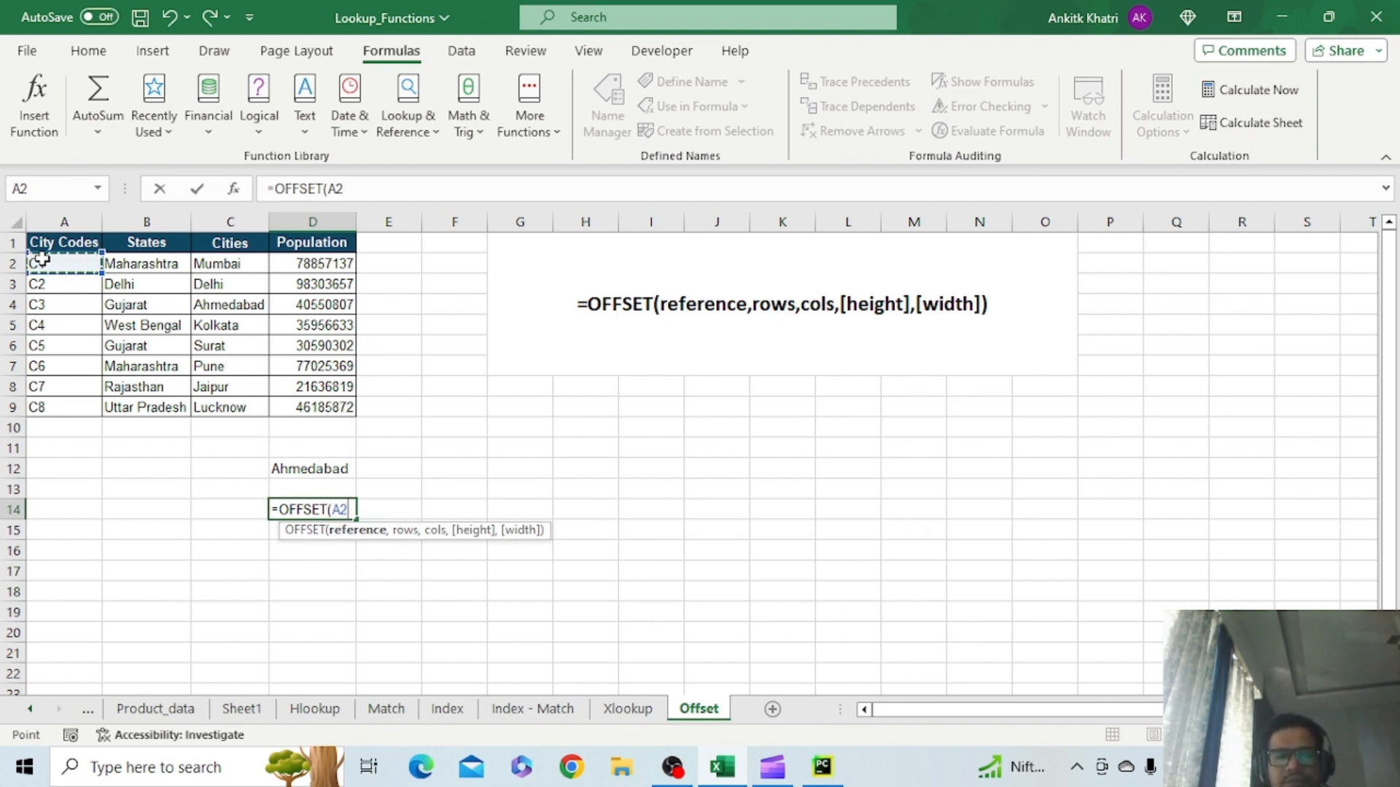
text(,,2,)
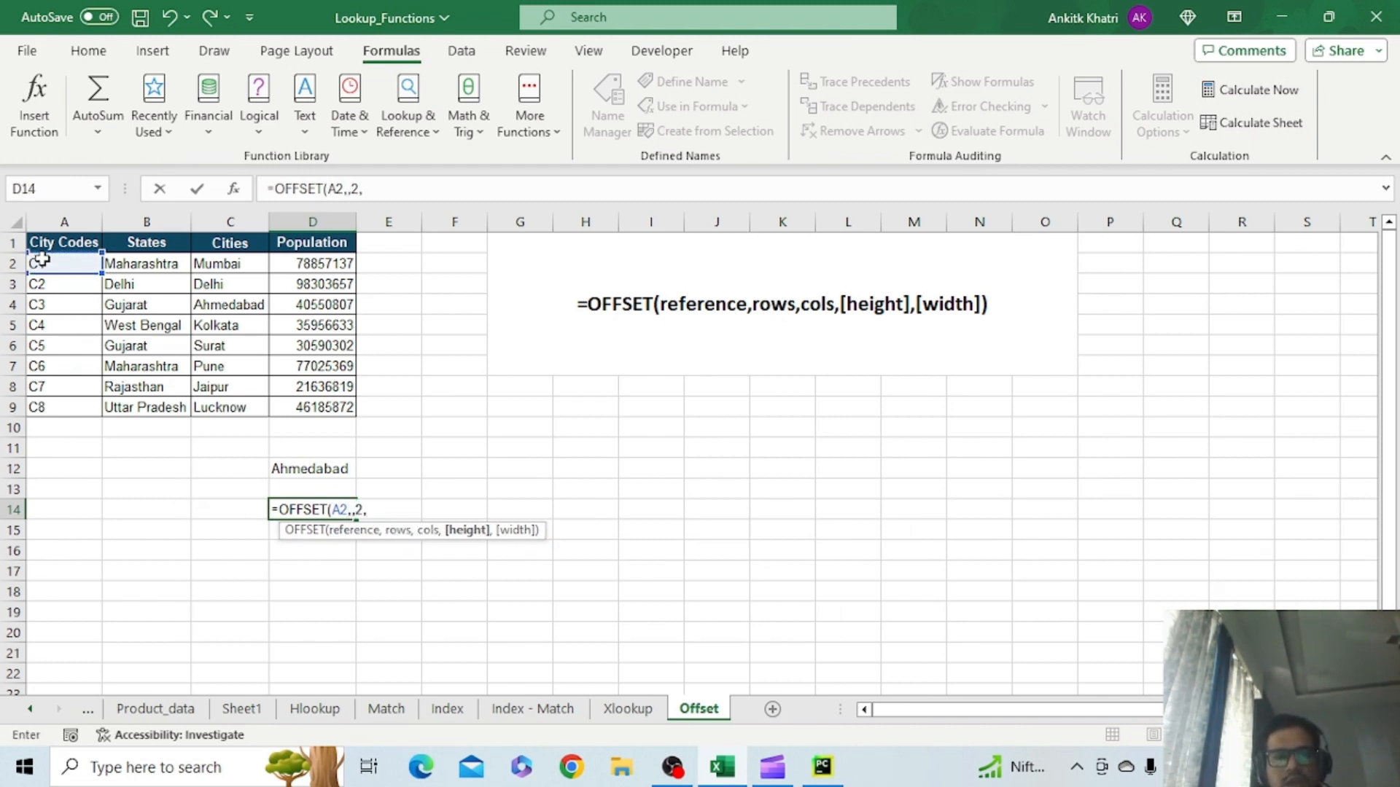
key(BackSpace)
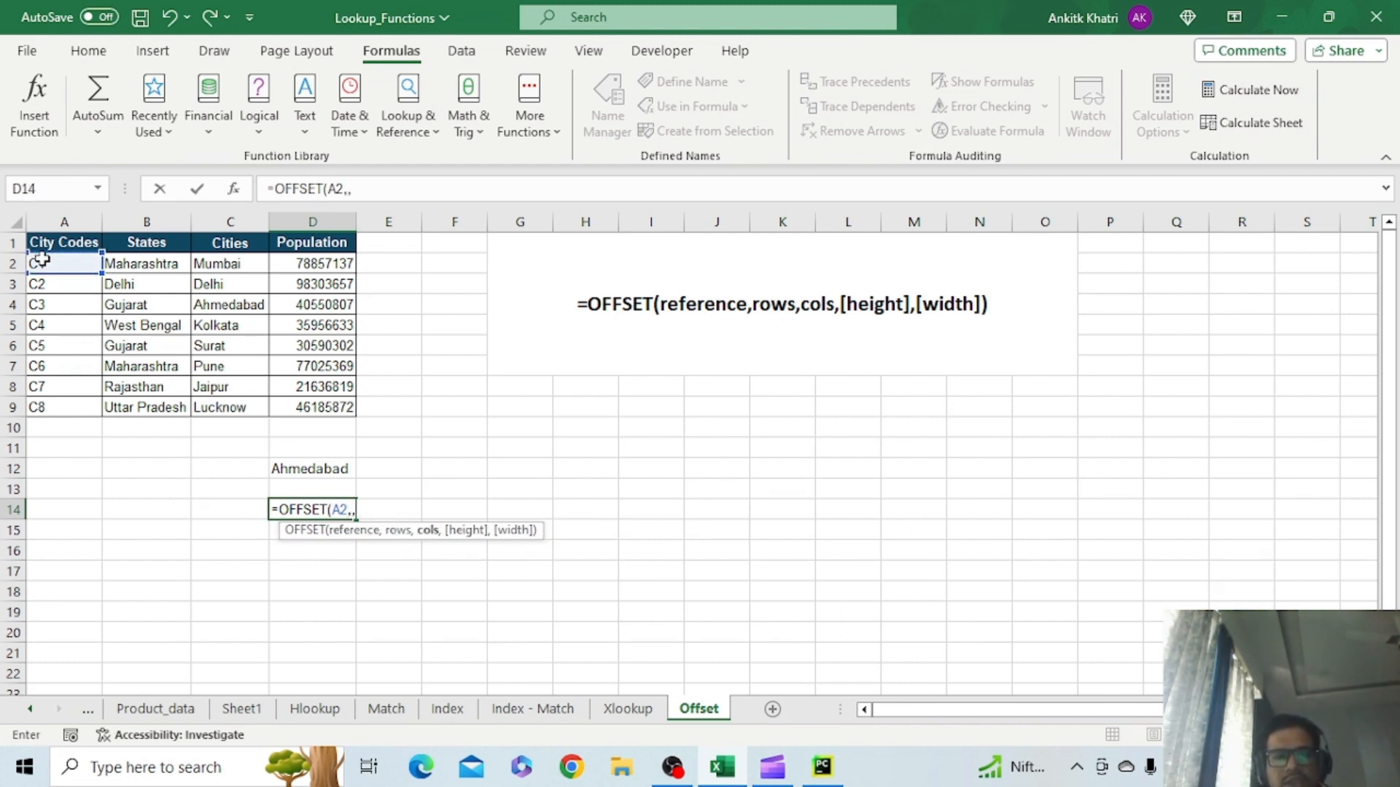
key(BackSpace)
text(2,2,)
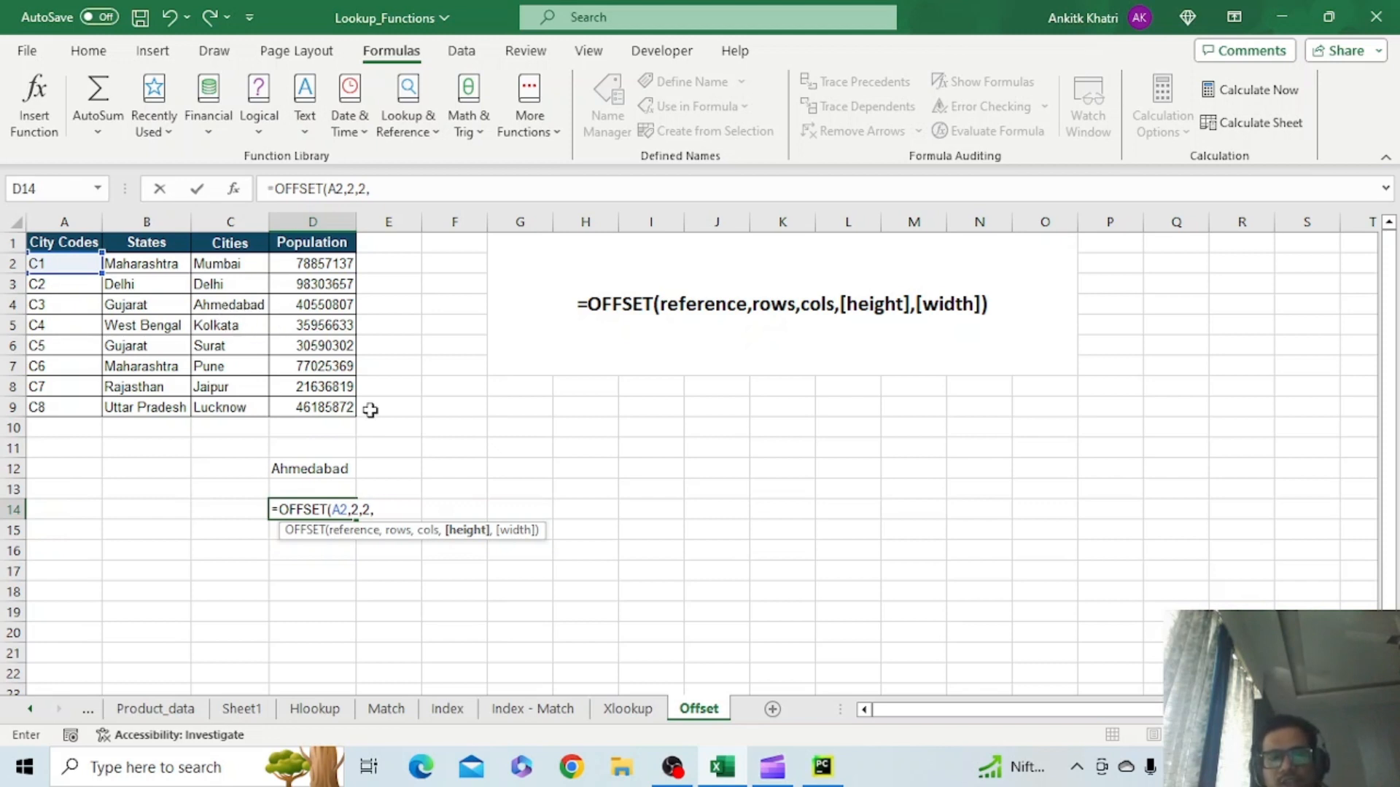
Complete D14's OFFSET formula with a height of 2 and a width of 3
text(2,)
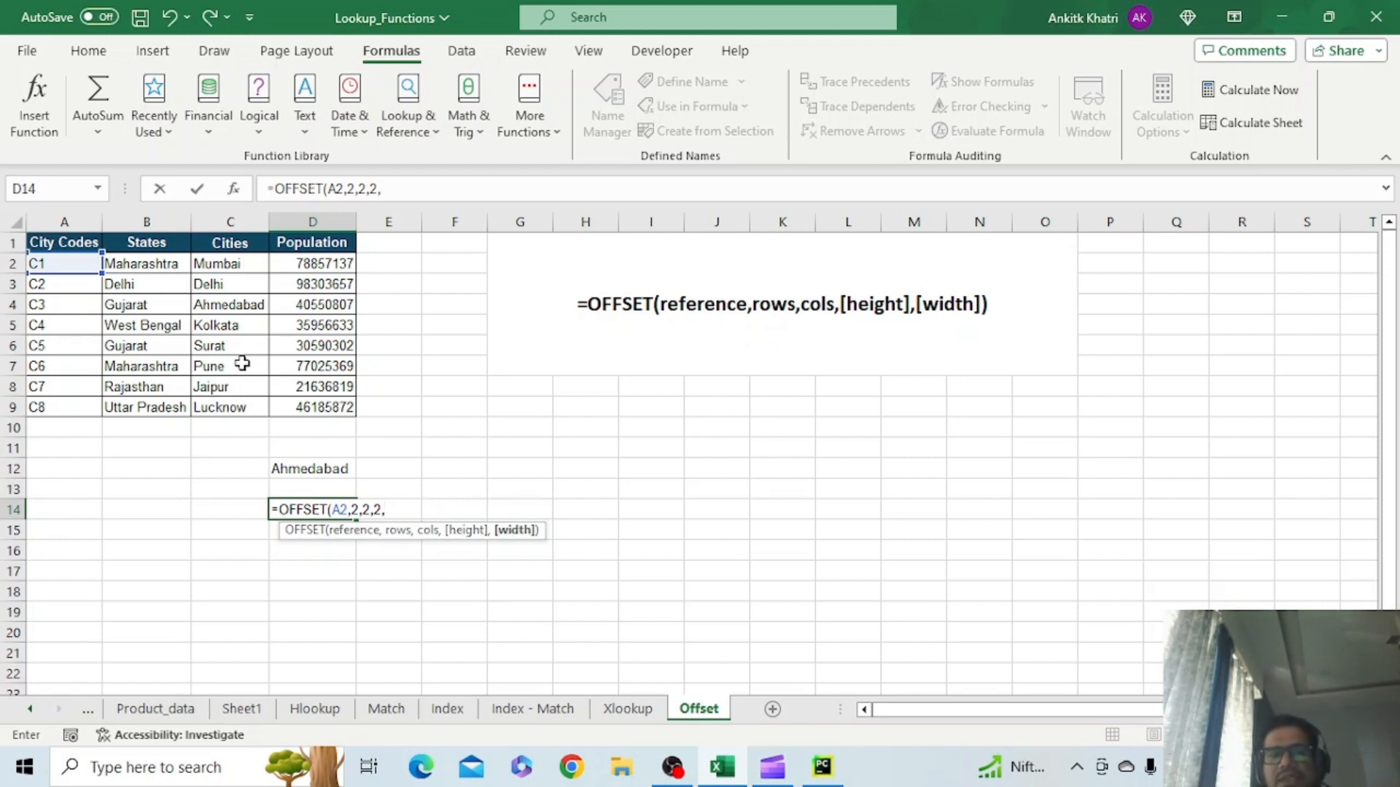
text(2)
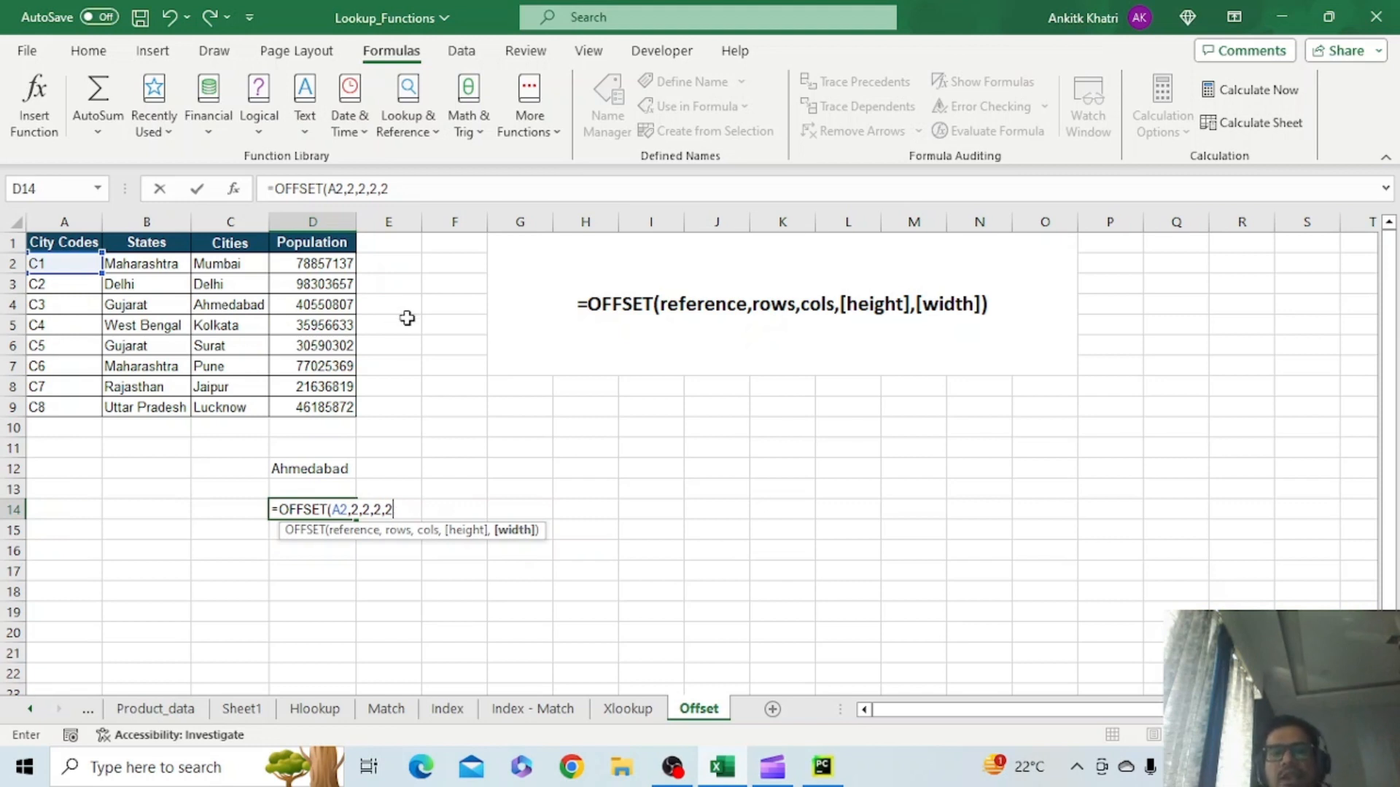
text(,)
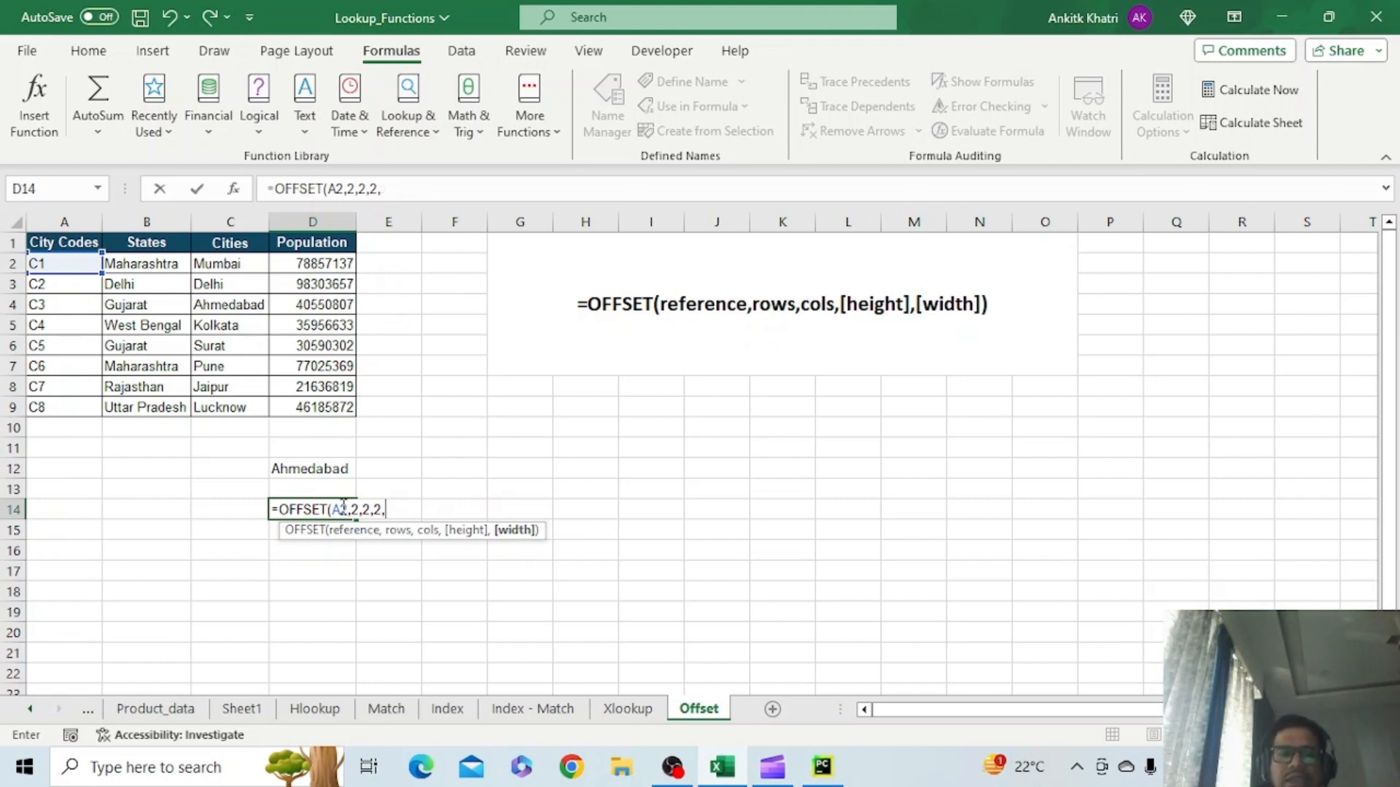
text(3)
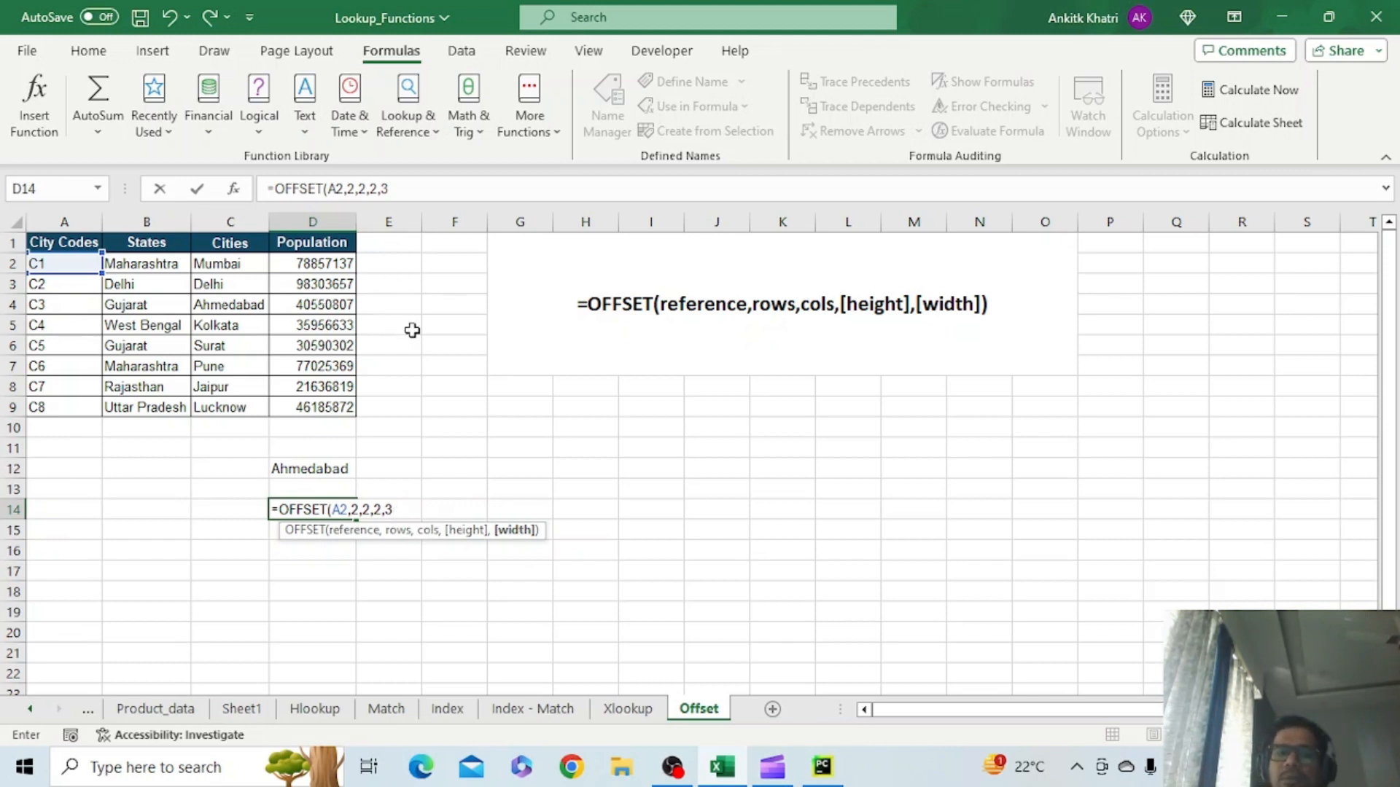
text())
key(Return)
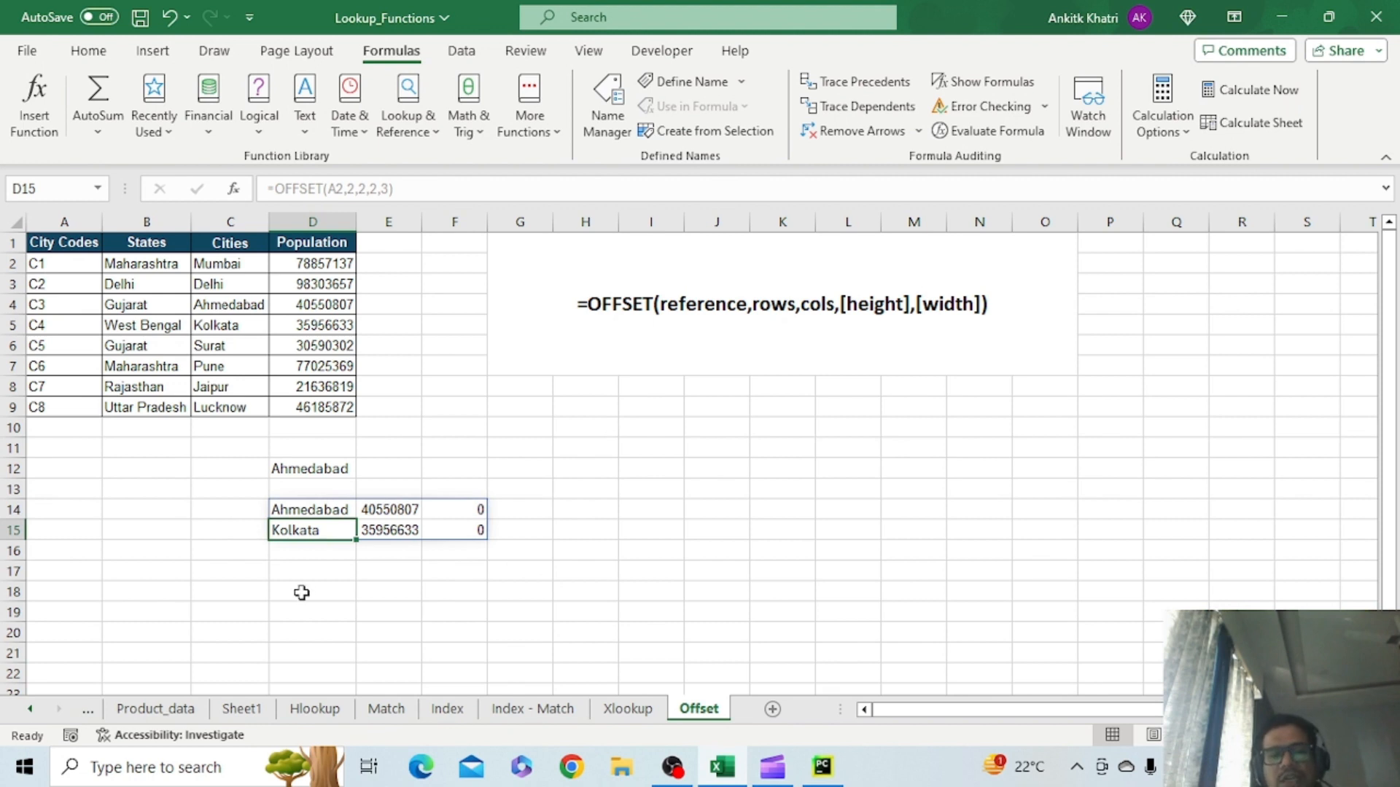
Start an OFFSET formula in D17 with reference A5, rows -1 and columns -2
click(329, 570)
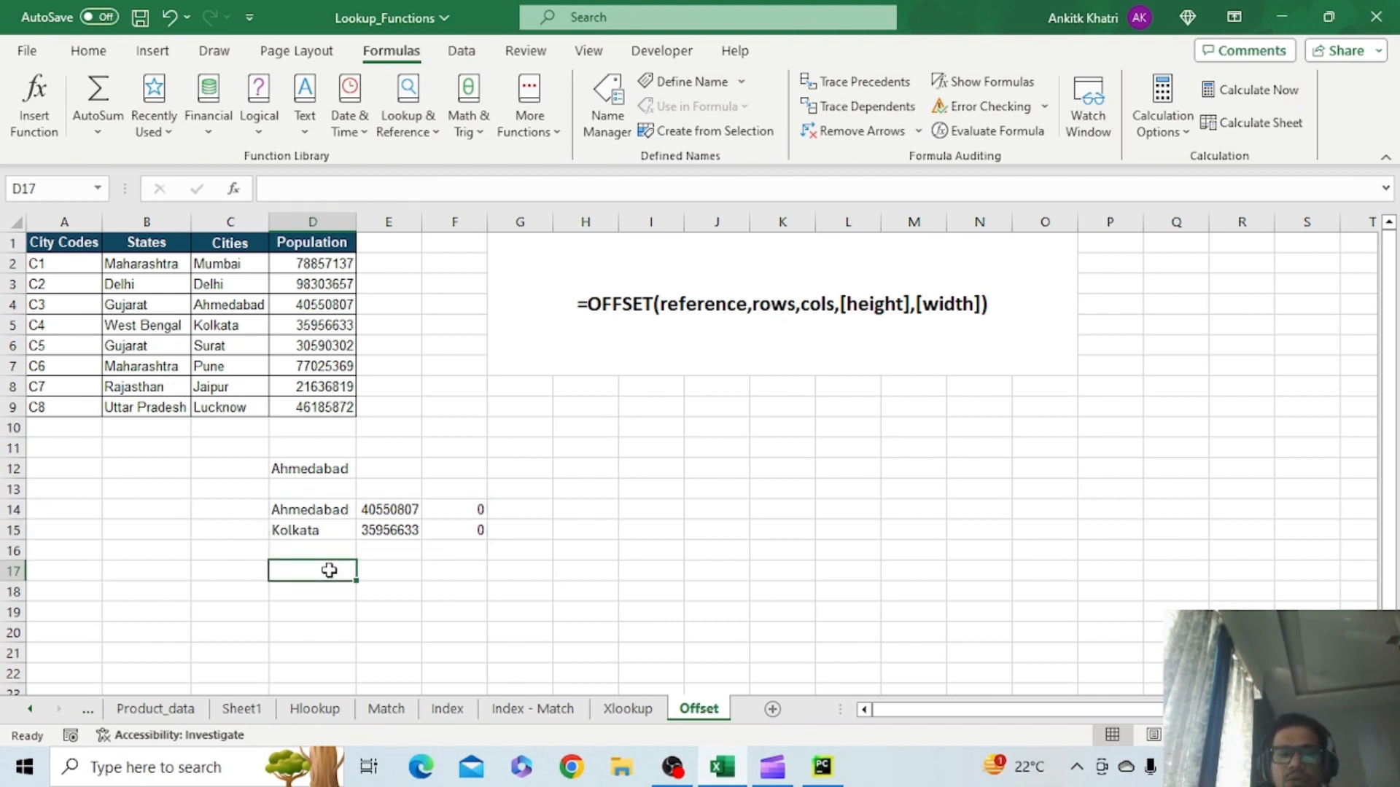
text(=off)
key(Tab)
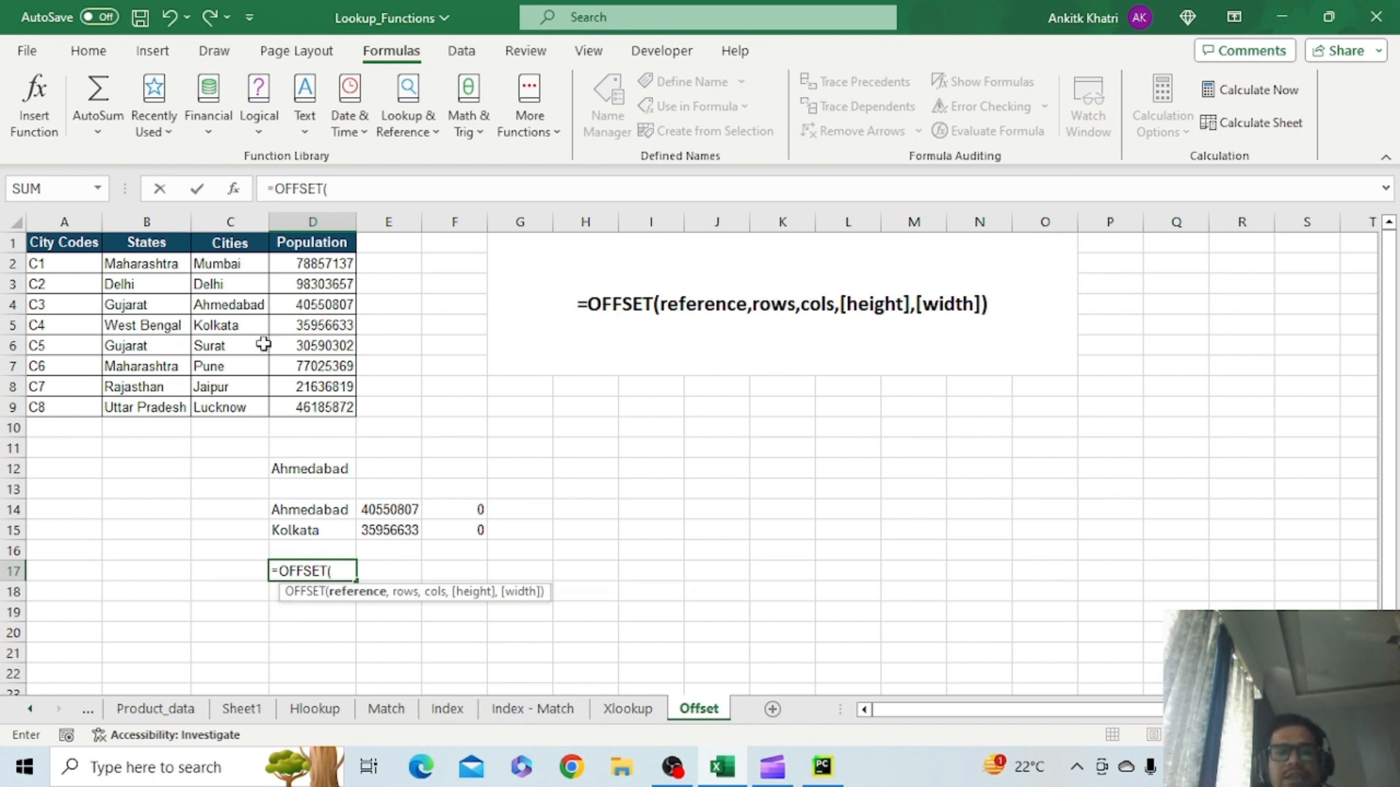
click(48, 330)
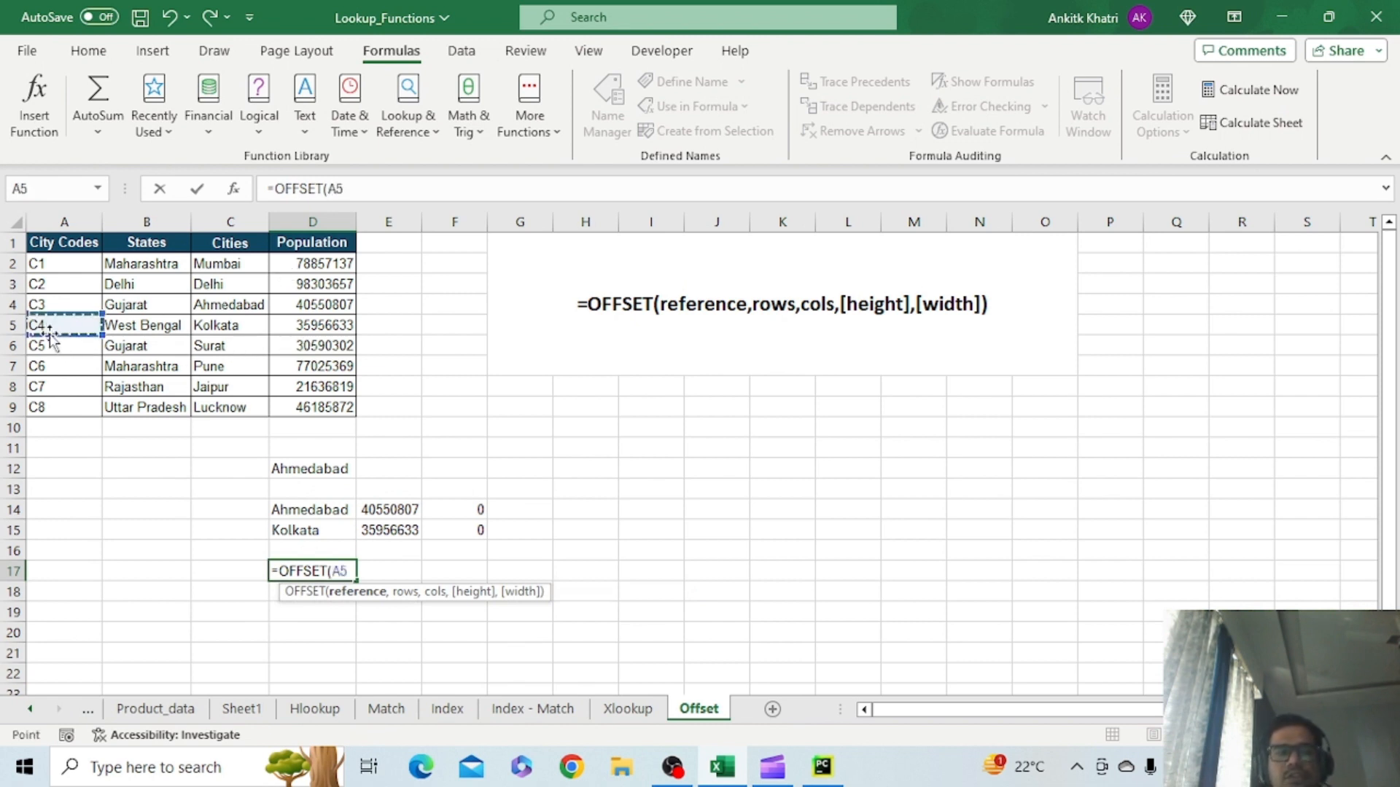
text(,)
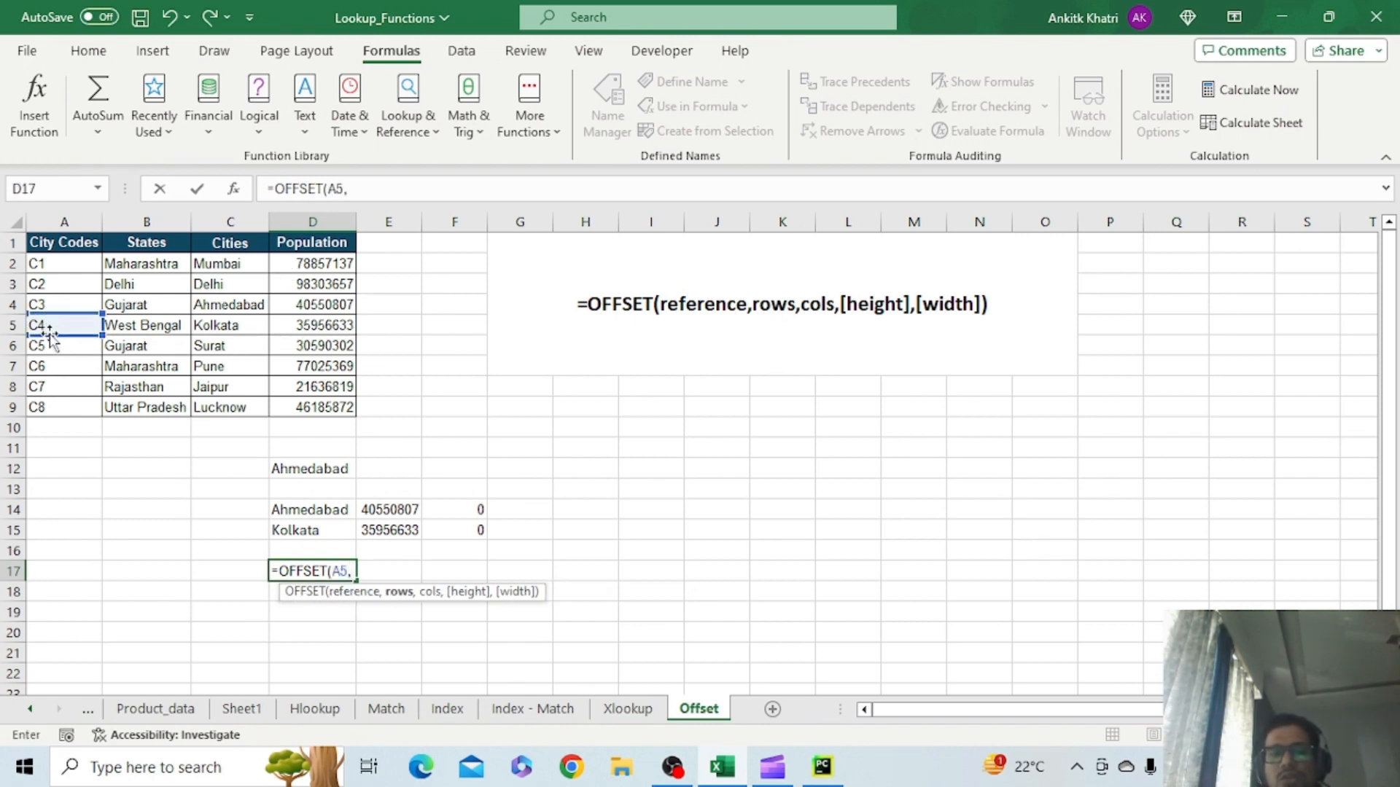
text(-1)
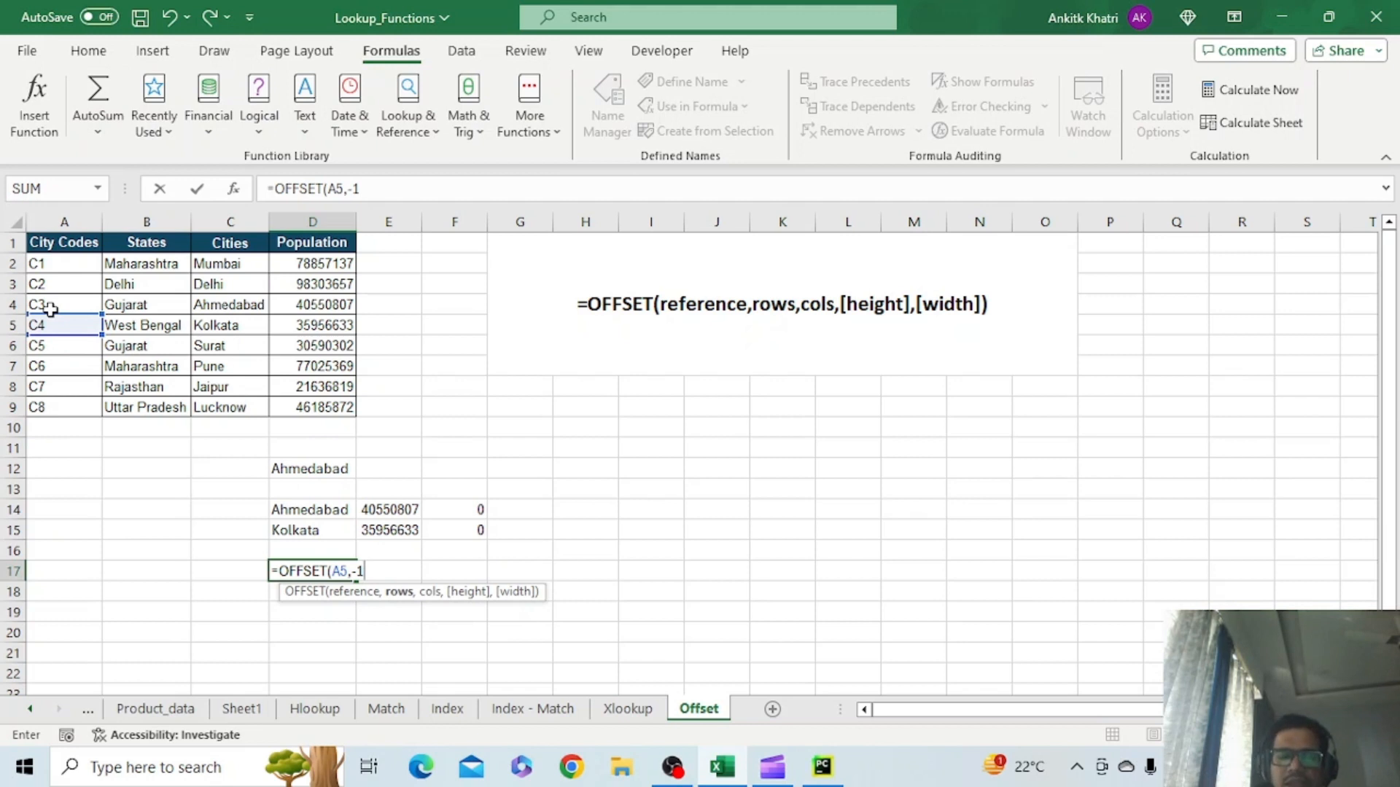
text(,-)
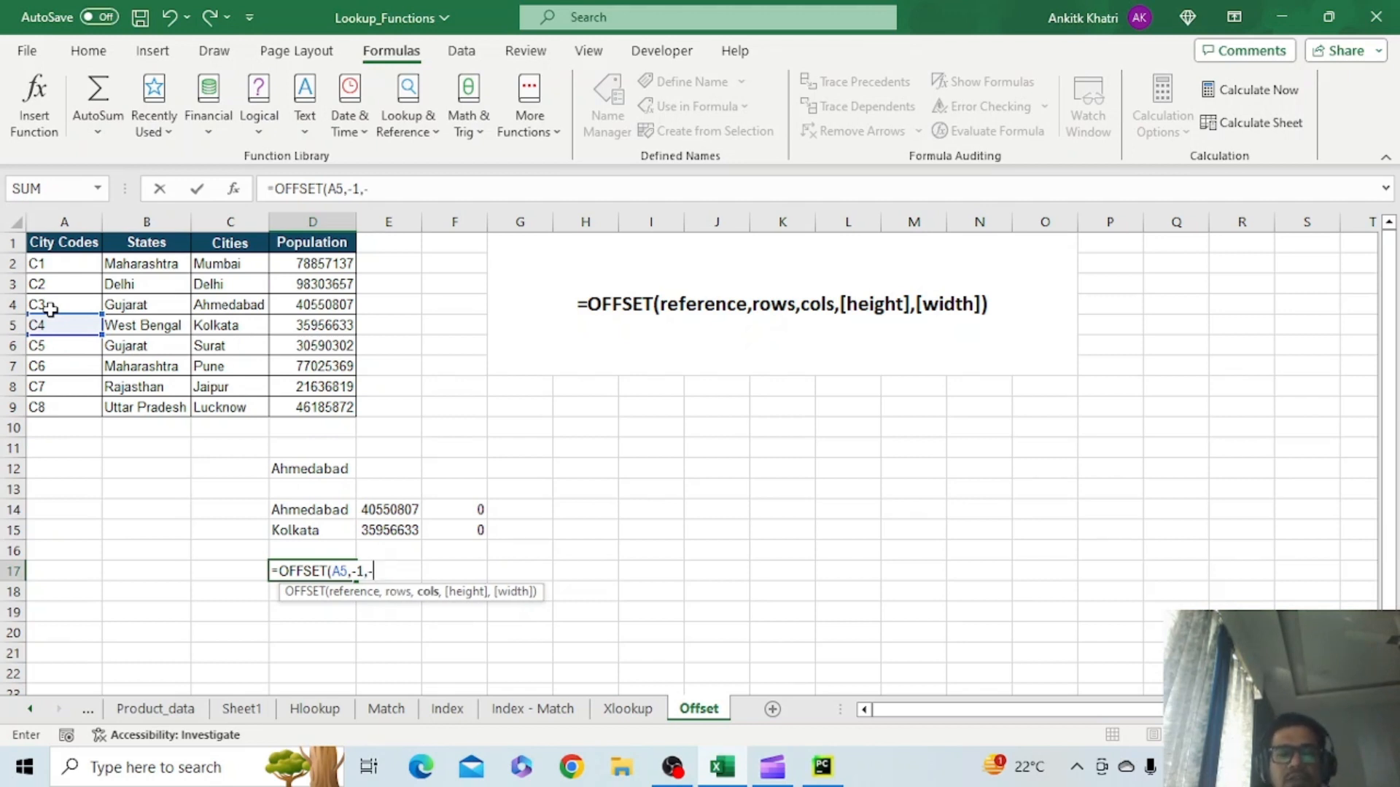
text(2)
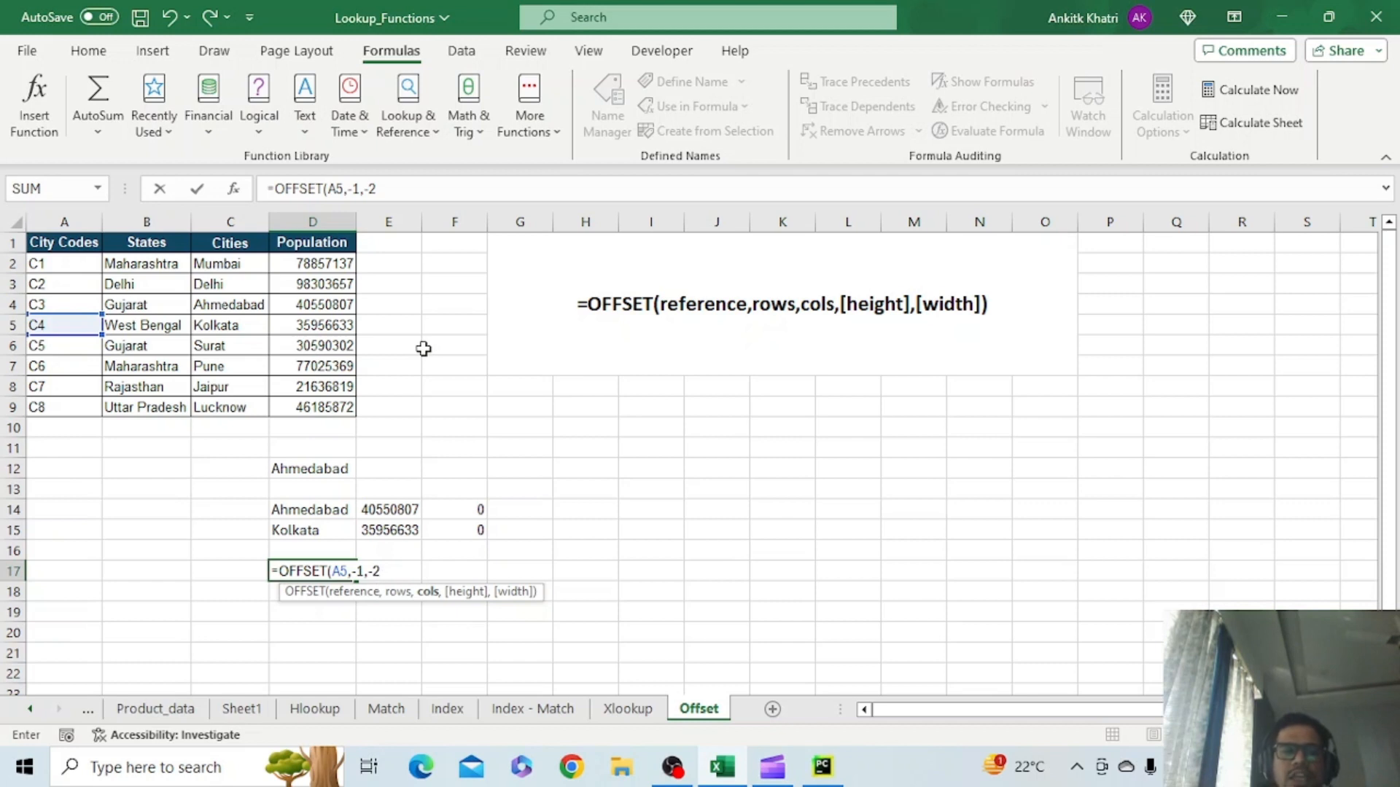
Change the rows argument to -2 and the columns argument to 2 in D17's OFFSET formula
key(BackSpace)
key(BackSpace)
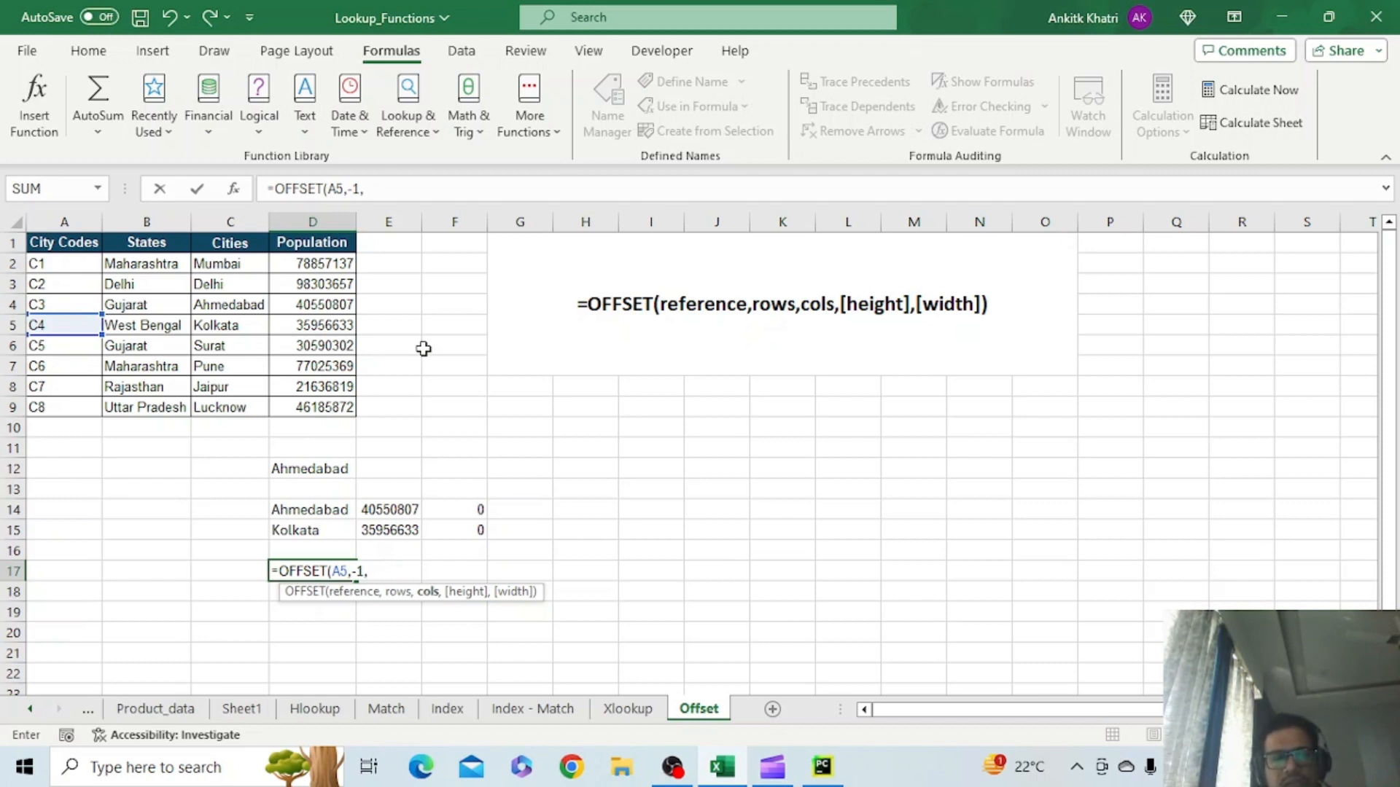
text(2)
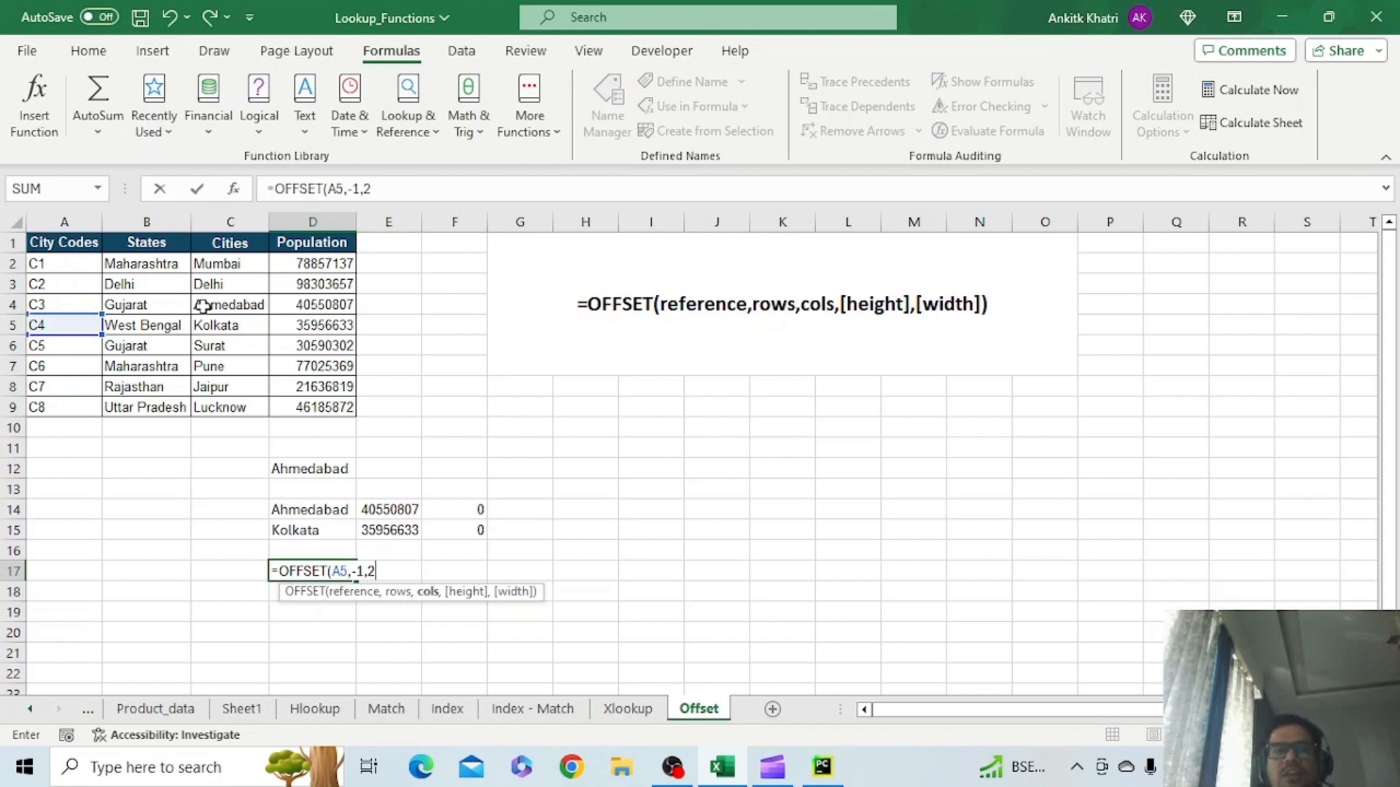
key(BackSpace)
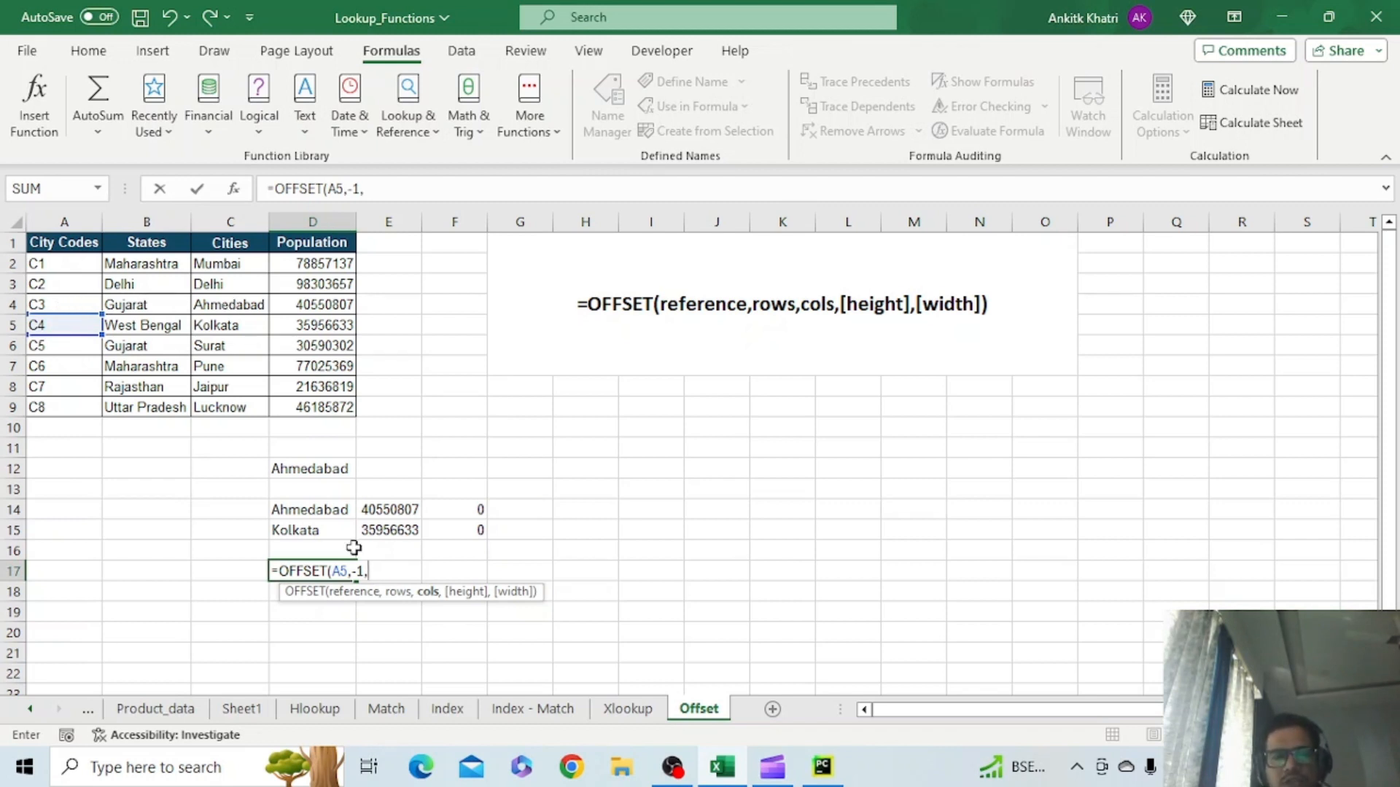
text(3)
key(BackSpace)
key(BackSpace)
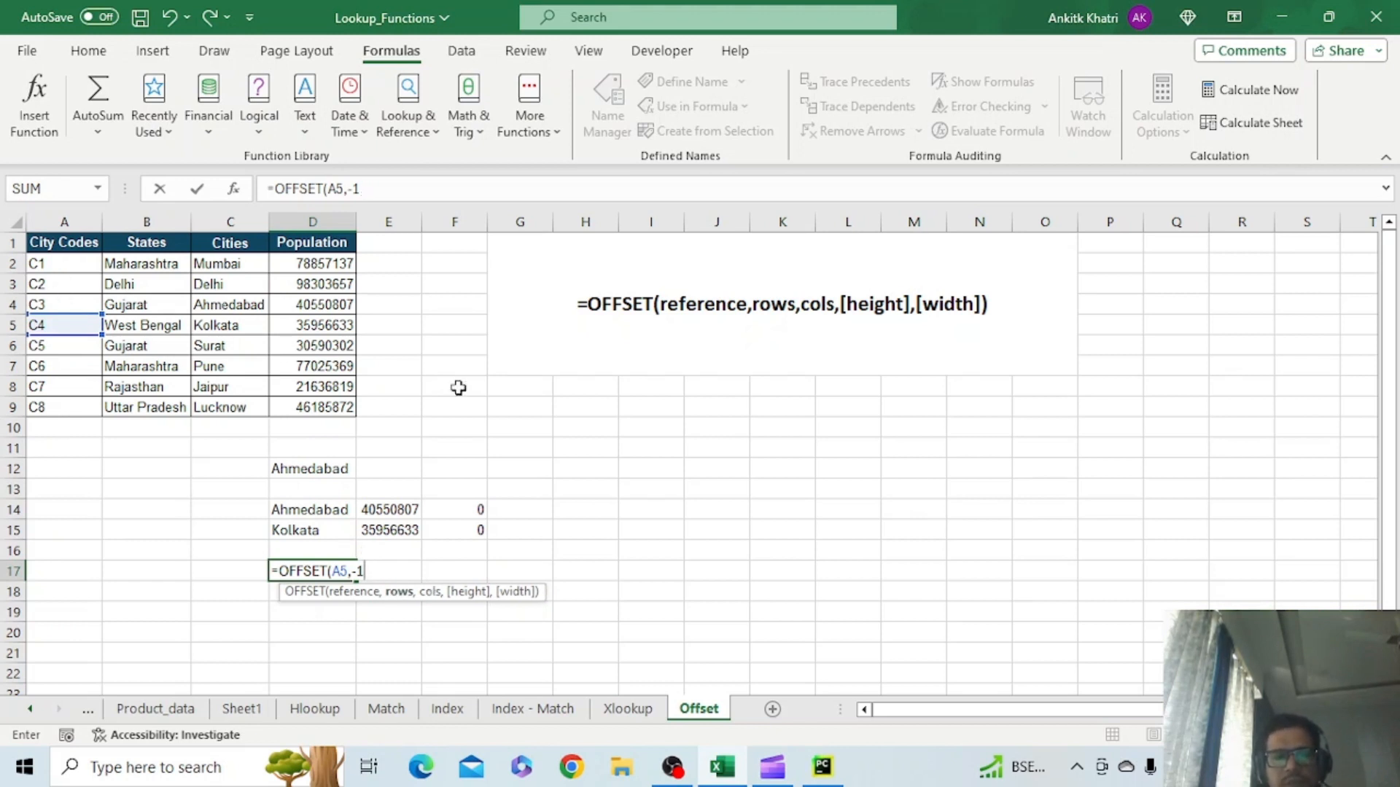
text(2,)
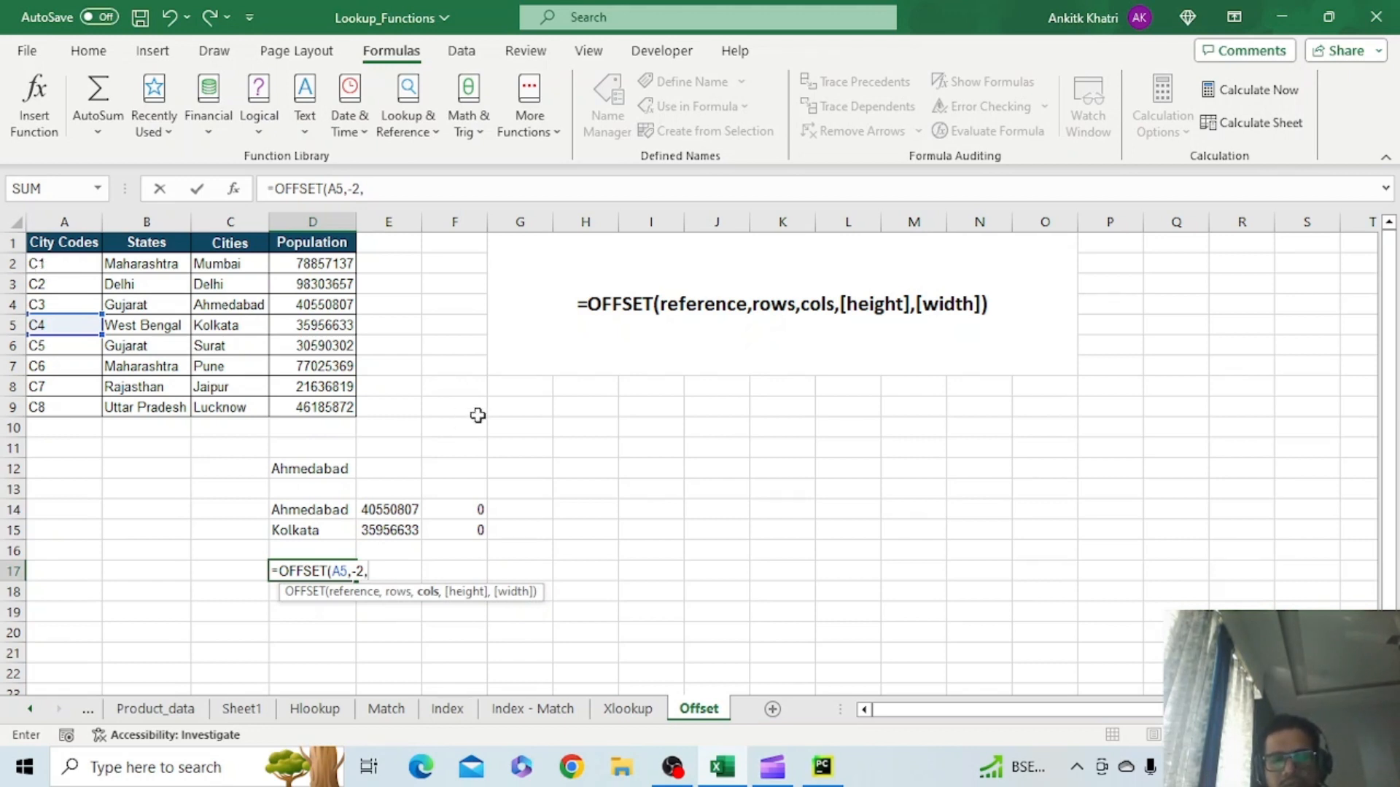
text(2)
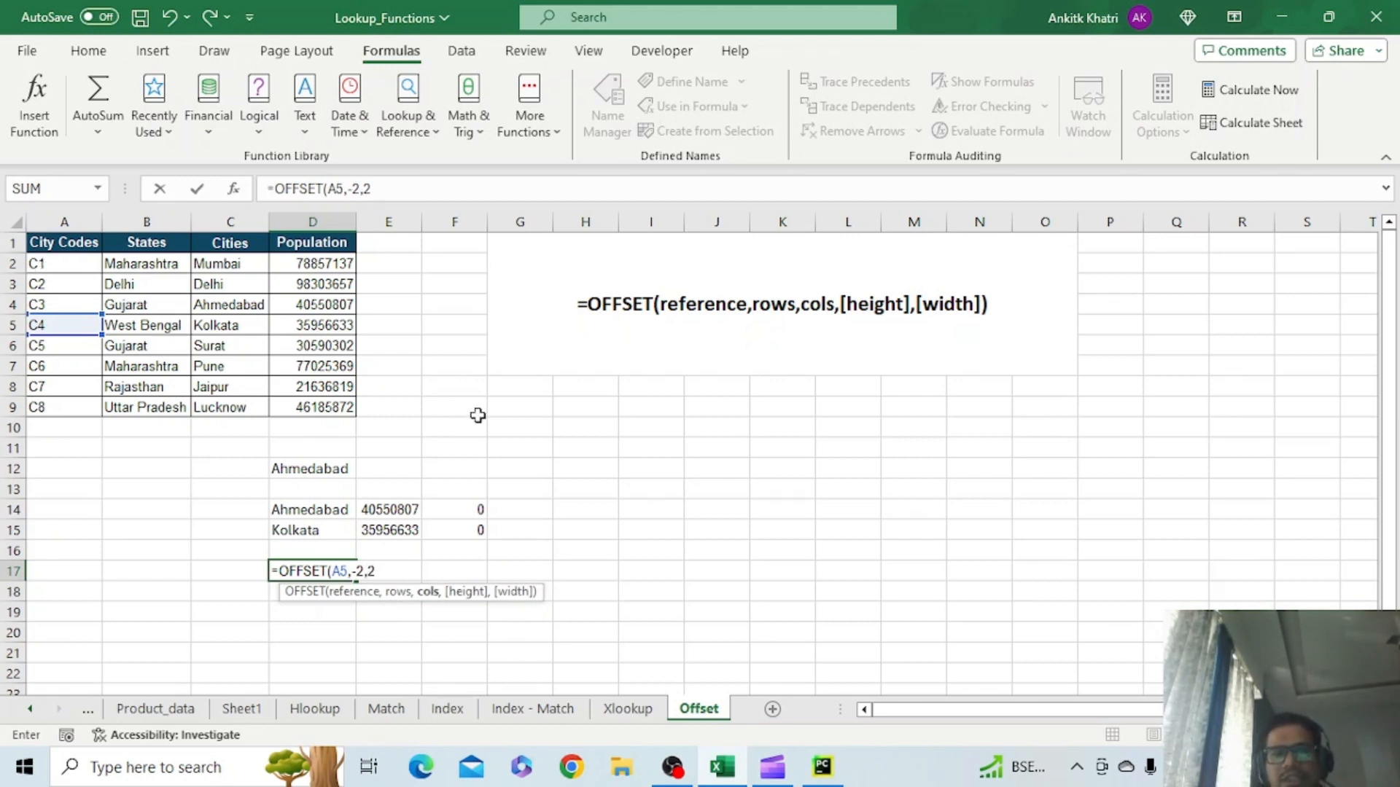
Add a height of -2 and enter the formula =OFFSET(A5,-2,2,-2) in D17
text(,)
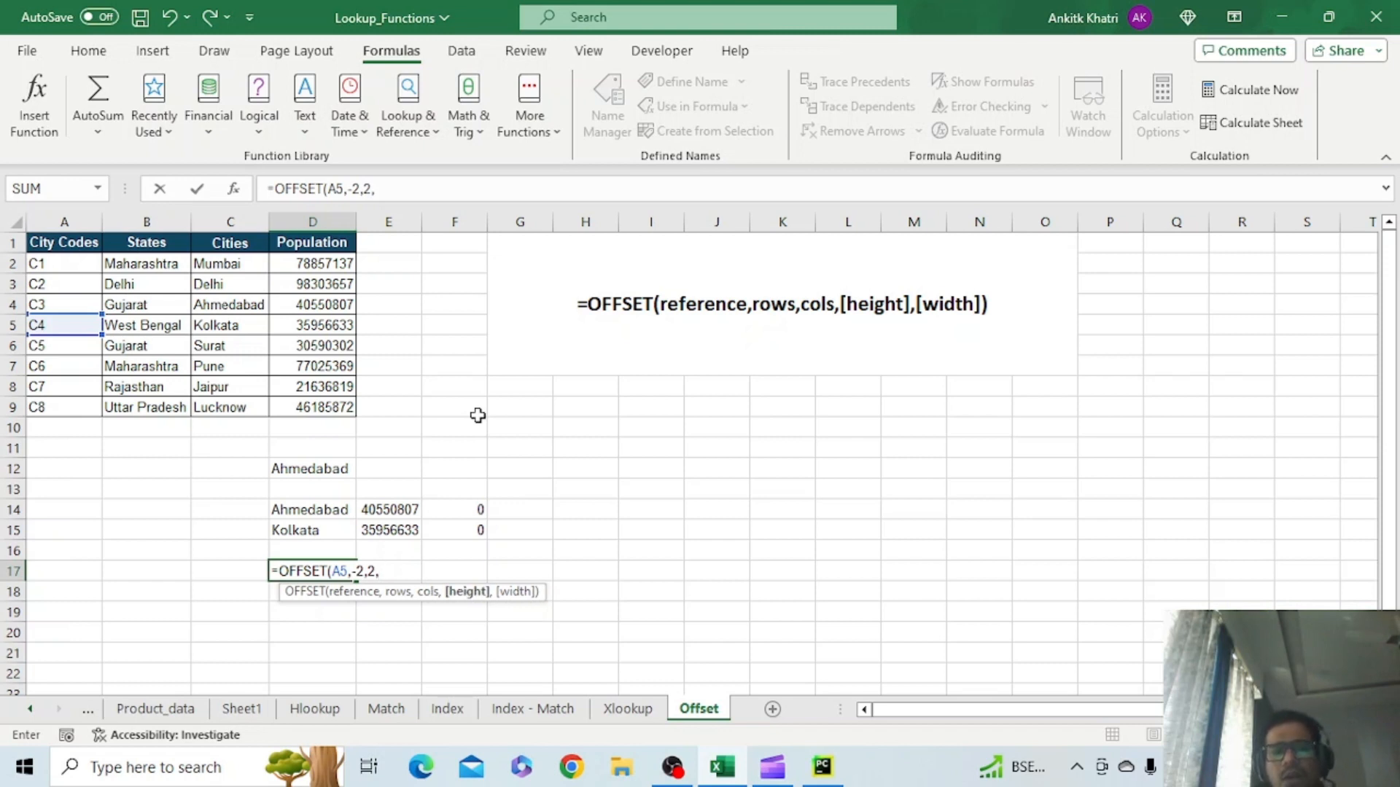
text(-)
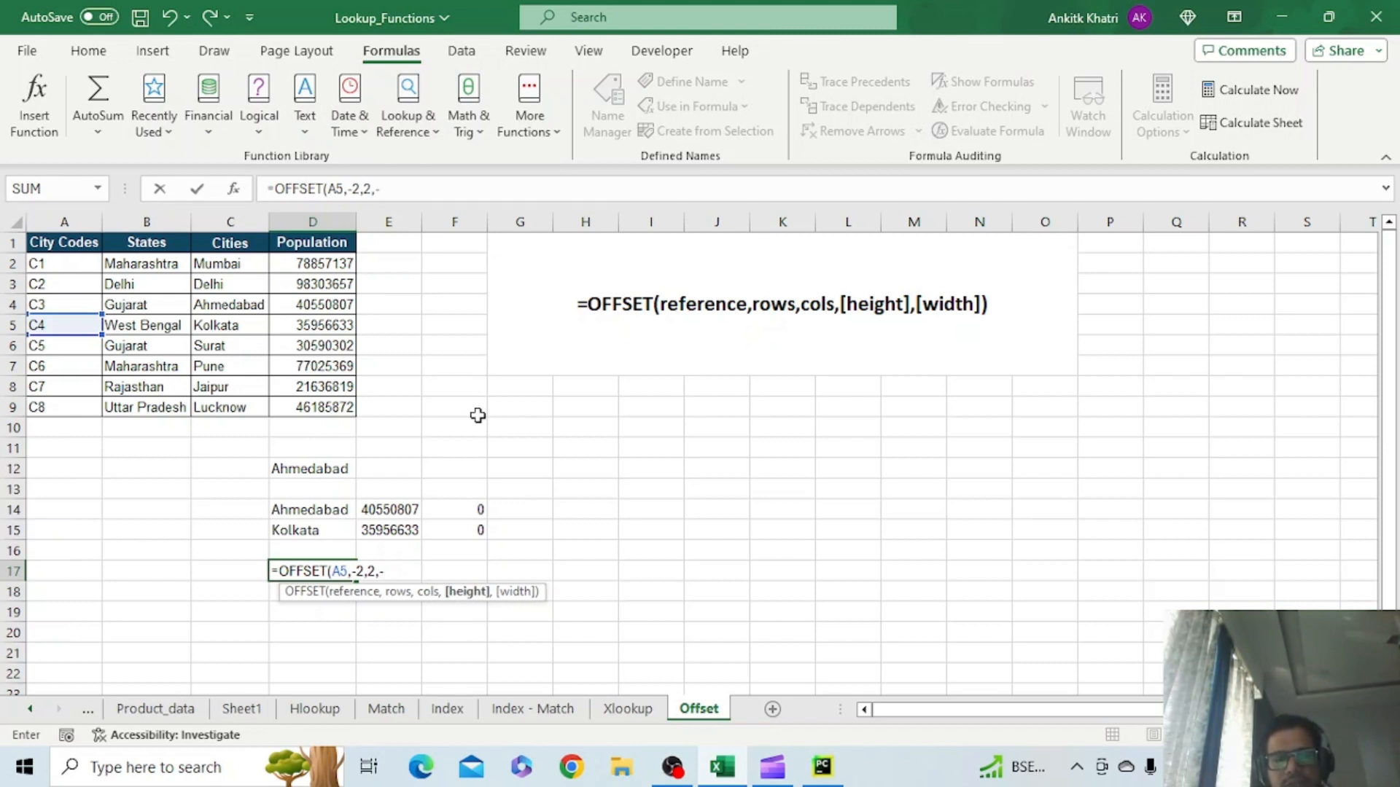
text(2)
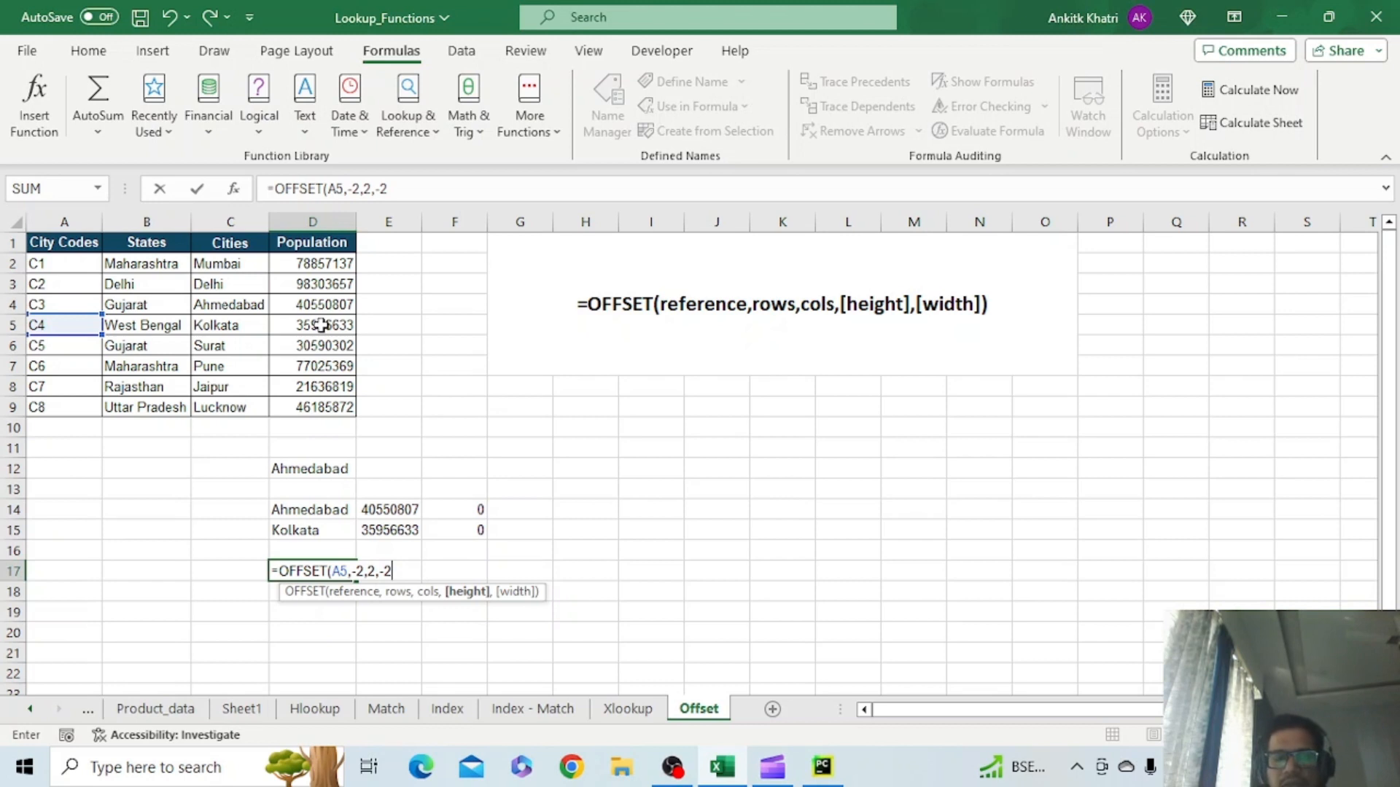
text())
key(Return)
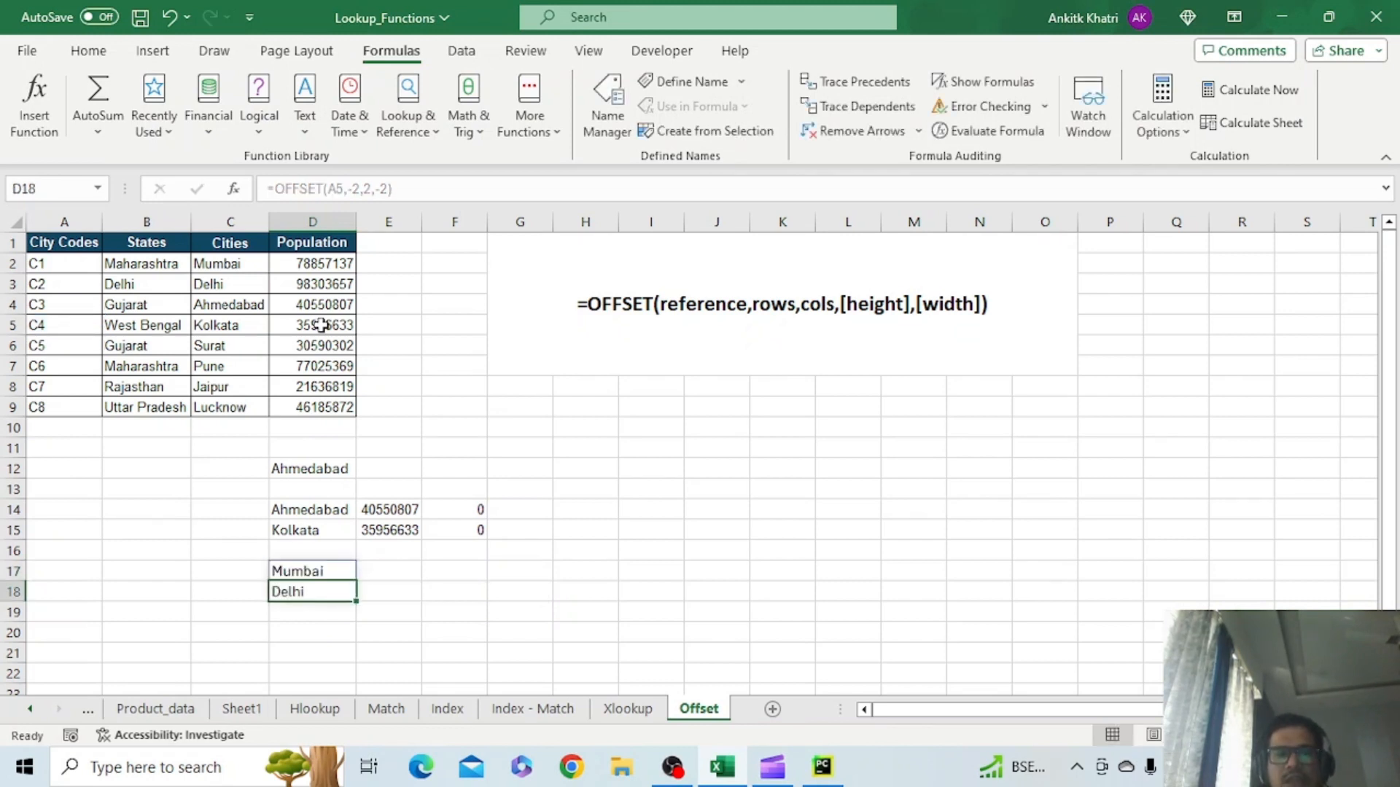
Add a width argument of -2 to D17's formula, making it =OFFSET(A5,-2,2,-2,-2)
click(306, 572)
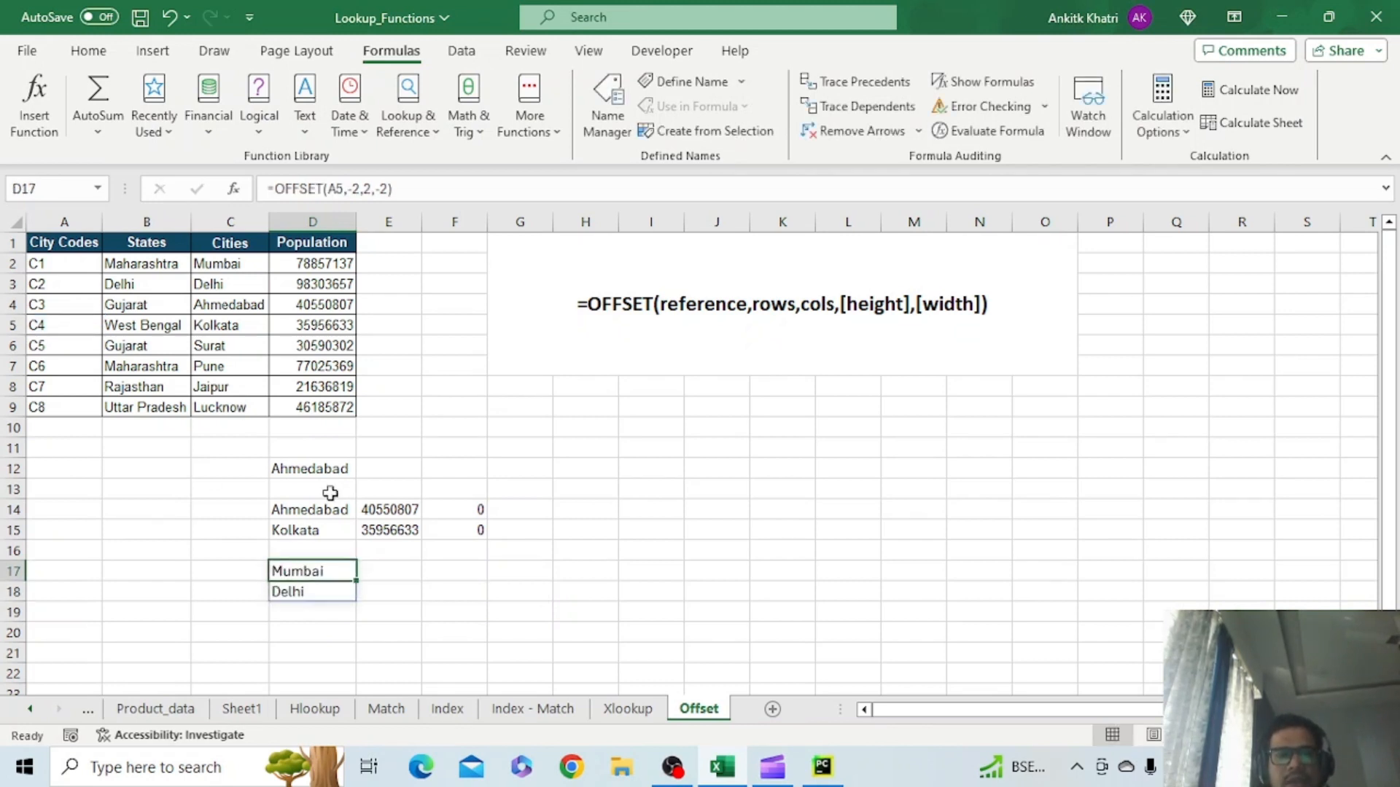
click(390, 190)
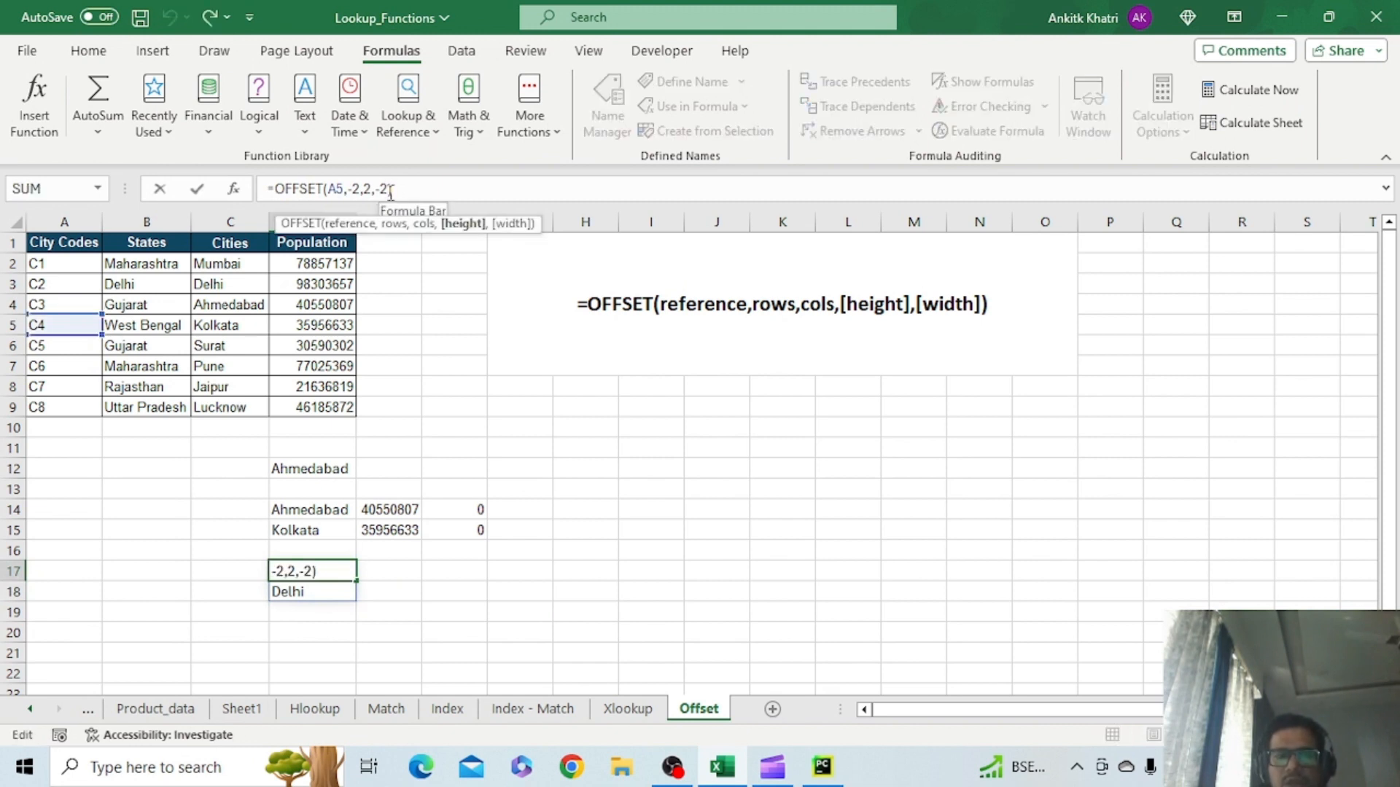
text(,-)
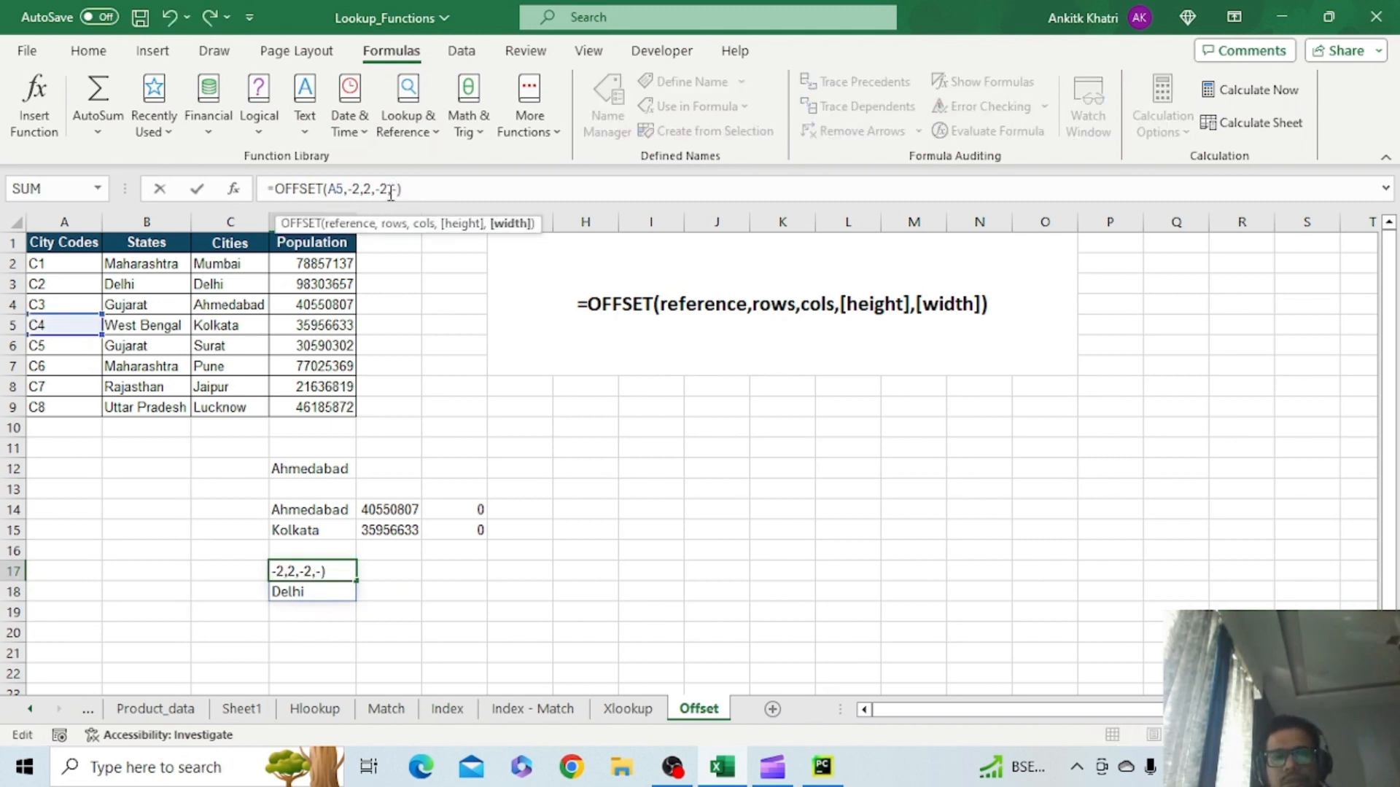
text(2)
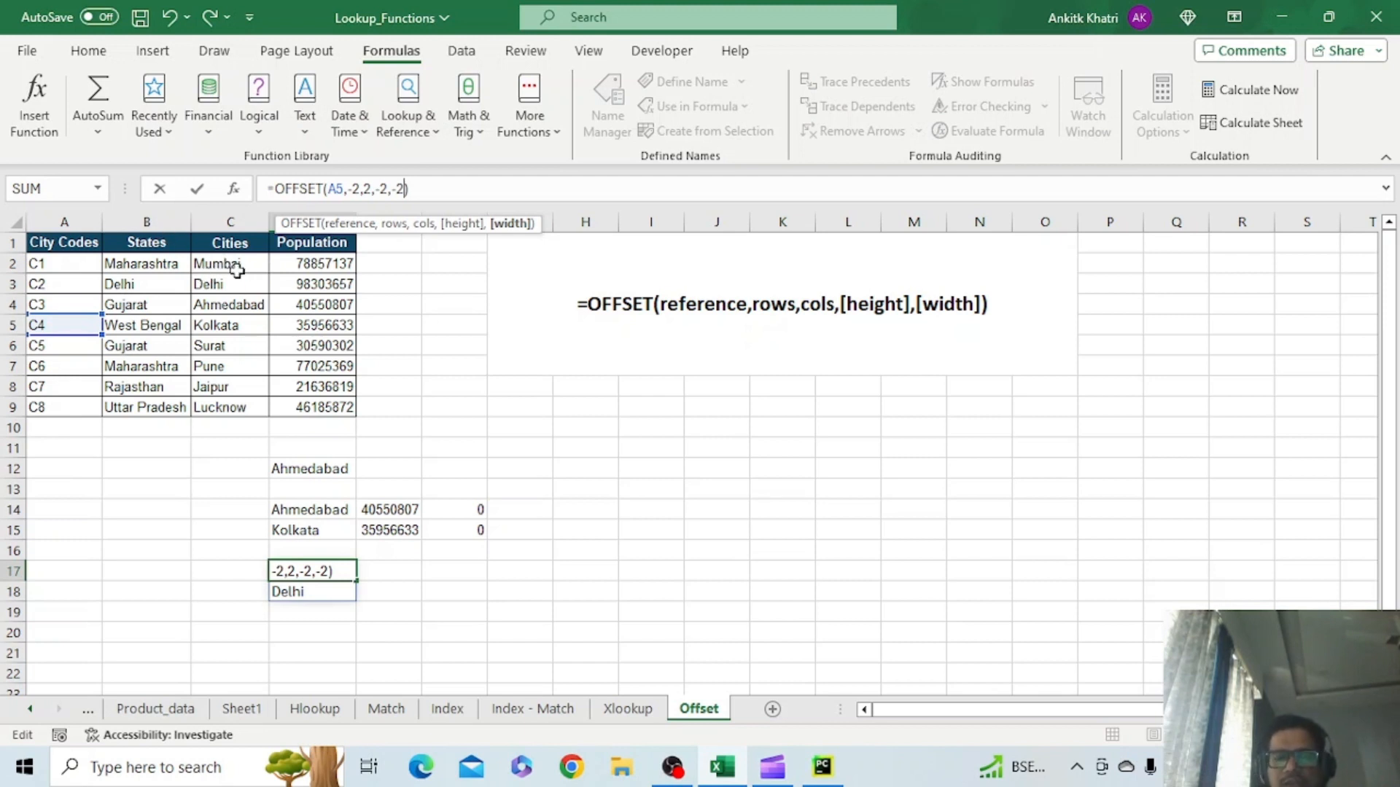
key(Return)
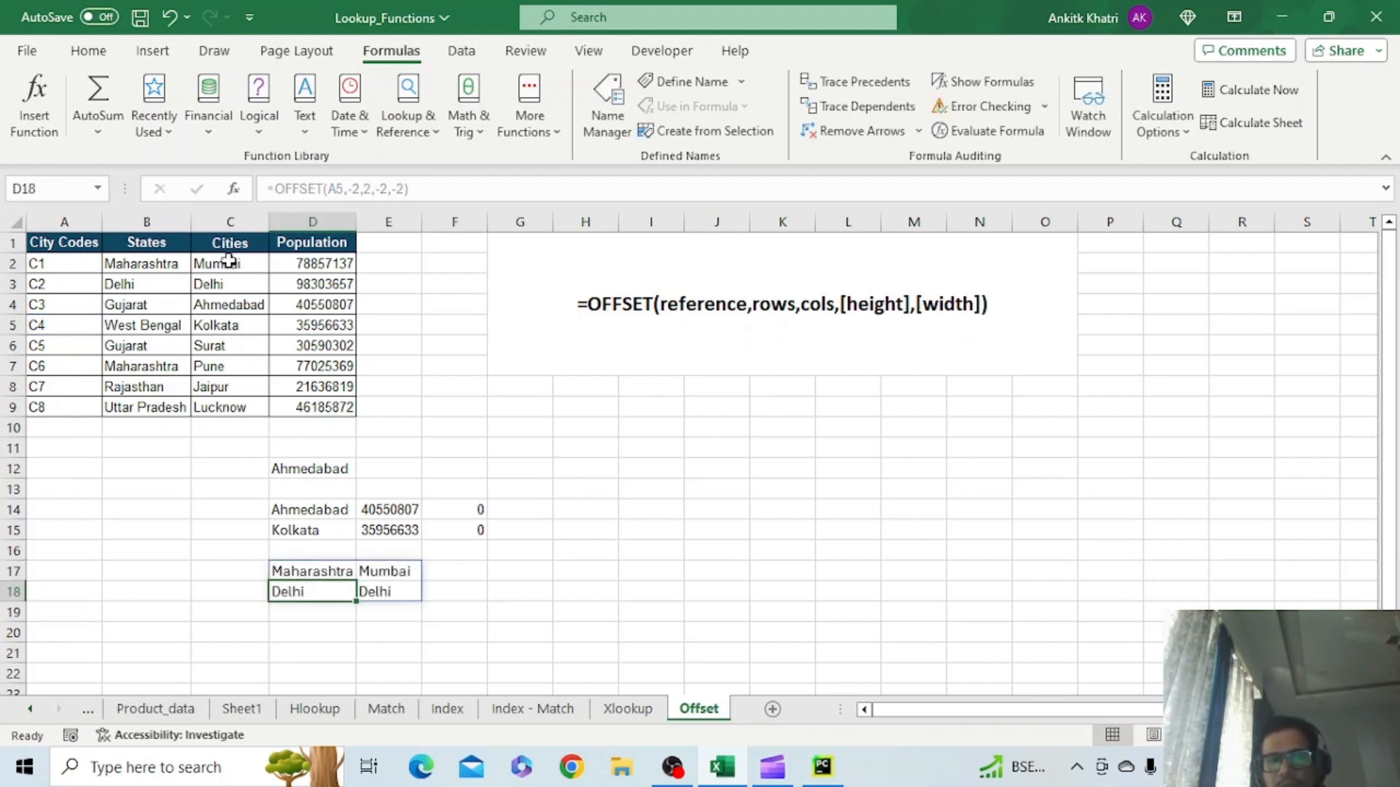